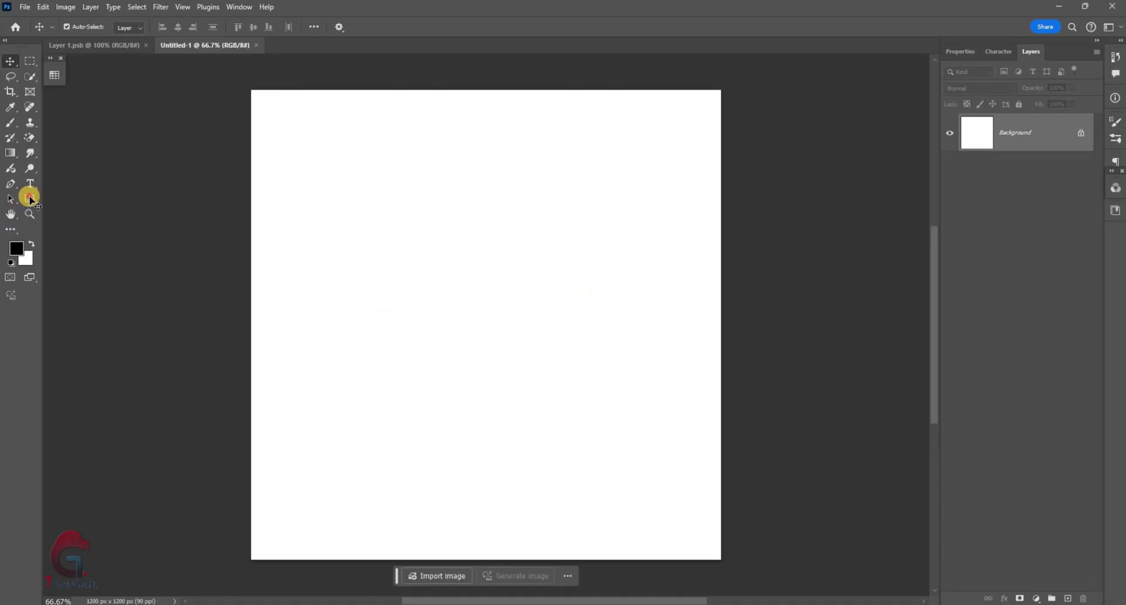
Draw a rectangle on the left of the canvas and fill it light beige.
left_click(30, 199)
scroll(352, 281, "down", 2)
scroll(352, 281, "left", 1)
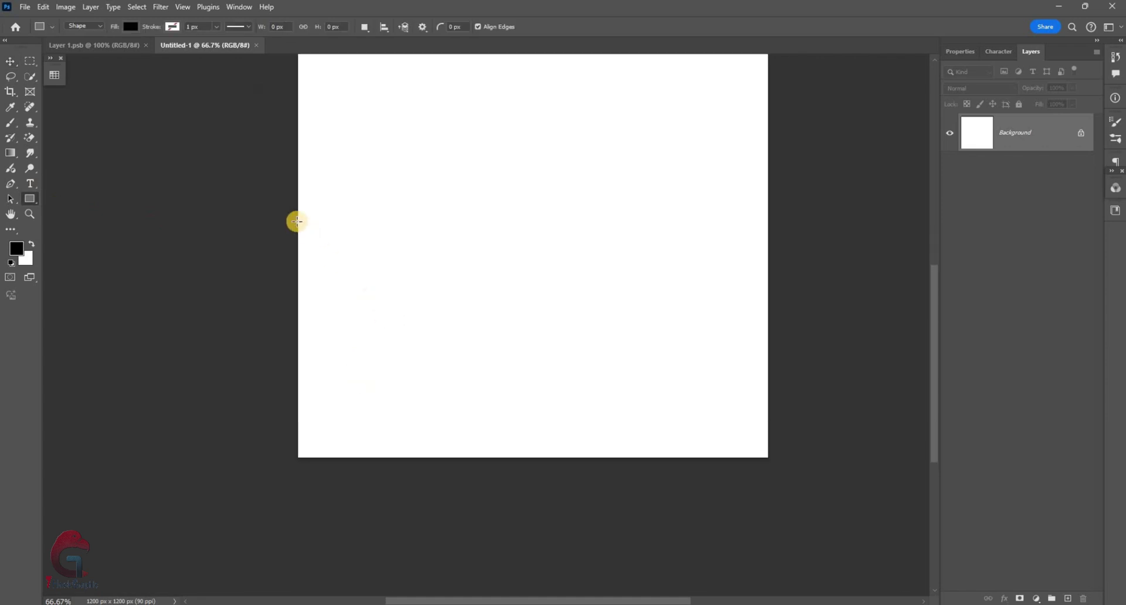
scroll(297, 221, "up", 1)
left_click_drag(280, 192, 549, 373)
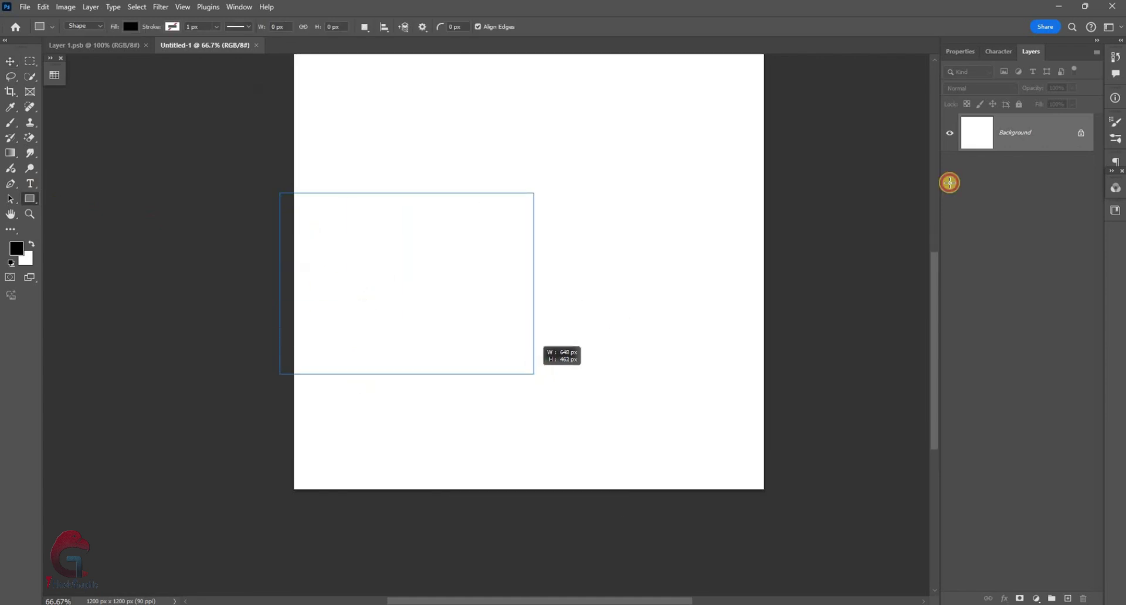
left_click(984, 175)
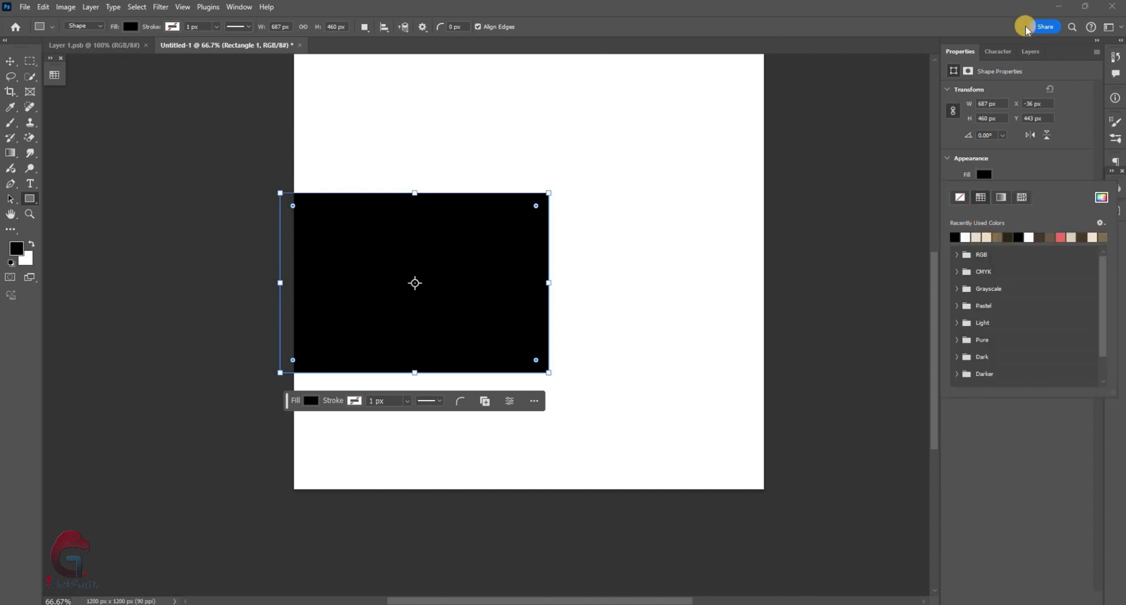
left_click(1032, 51)
left_click(14, 58)
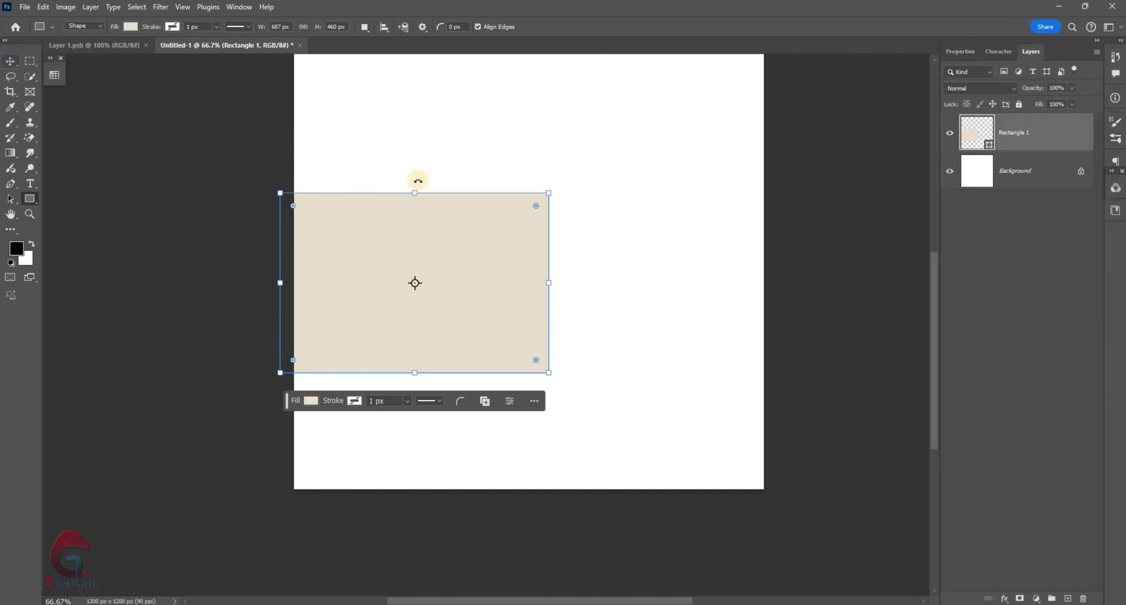
Distort the beige rectangle into a wedge tapering to a point near the canvas centre.
left_click_drag(410, 194, 143, 242)
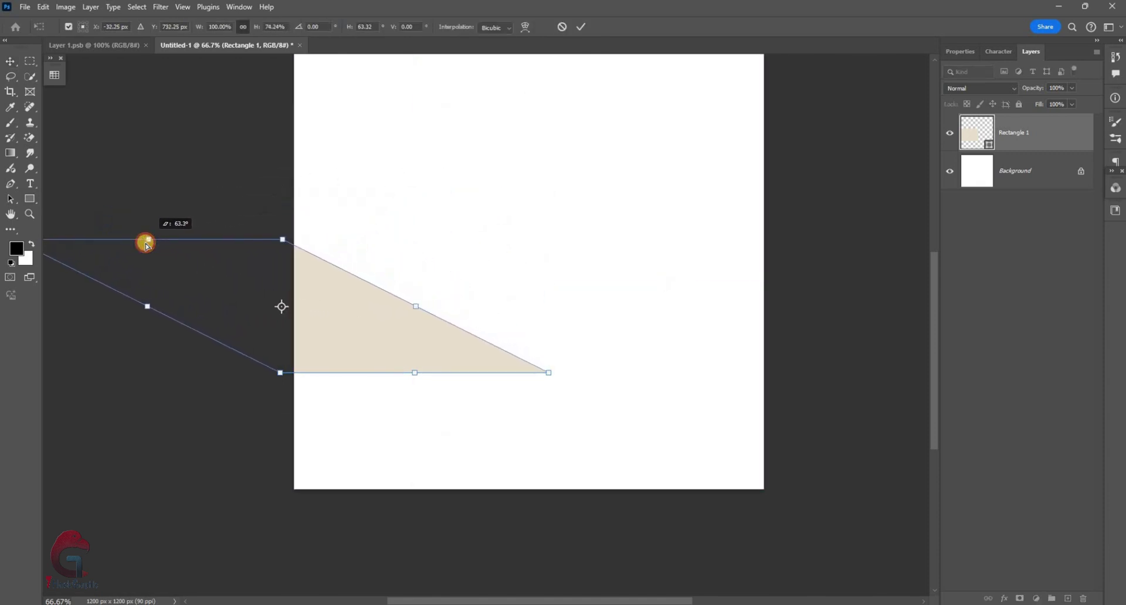
left_click_drag(395, 320, 398, 260)
left_click_drag(571, 257, 556, 246)
left_click_drag(266, 186, 282, 206)
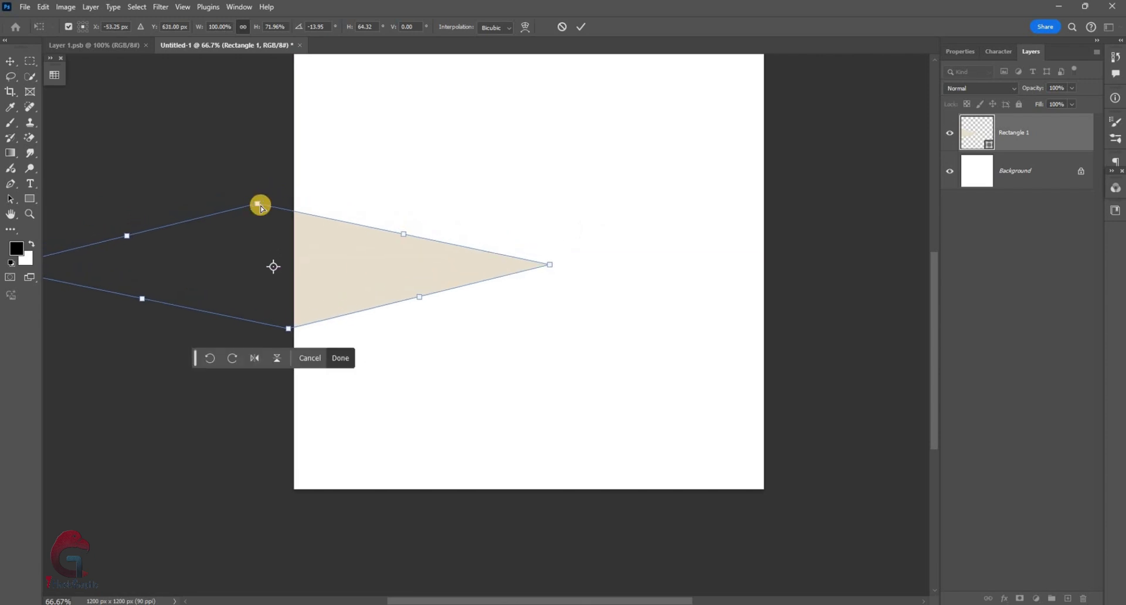
key("Return")
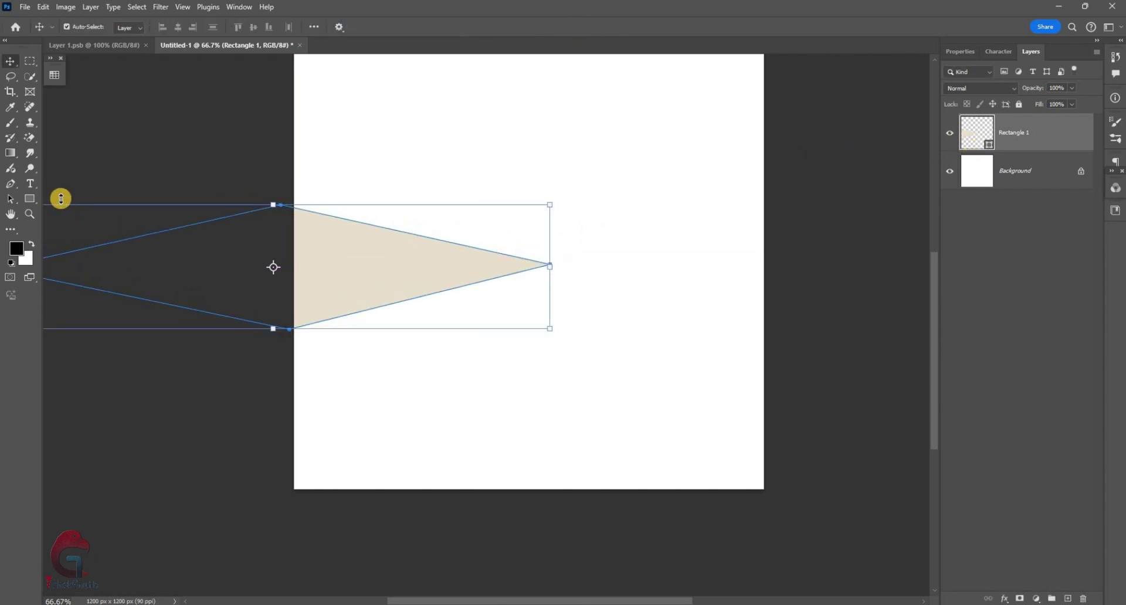
left_click(30, 199)
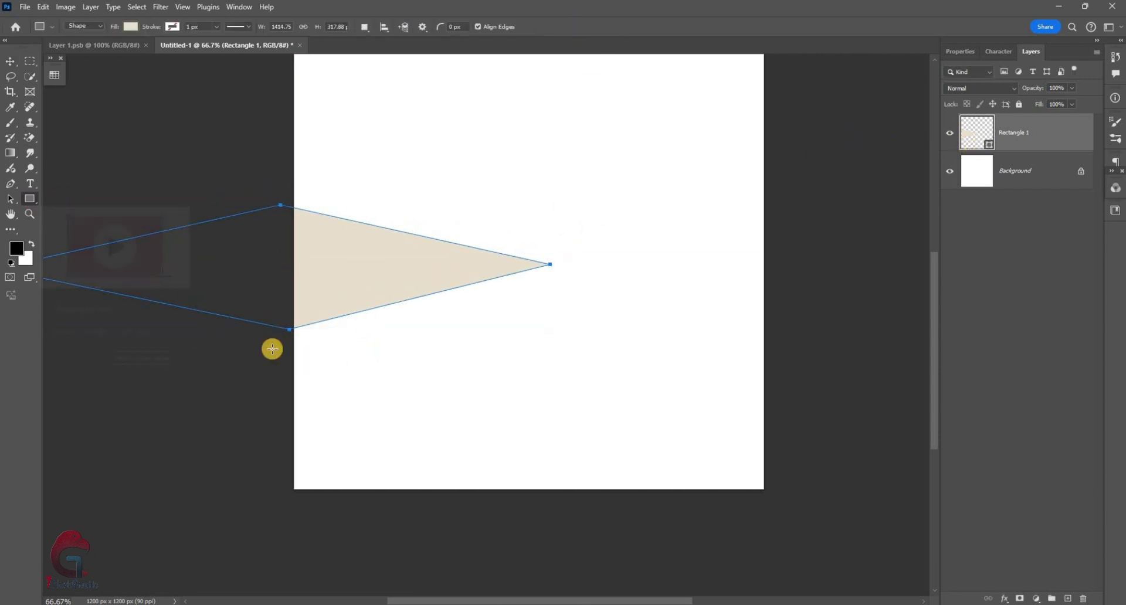
Draw a second rectangle below the wedge and fill it brown.
left_click_drag(274, 338, 563, 414)
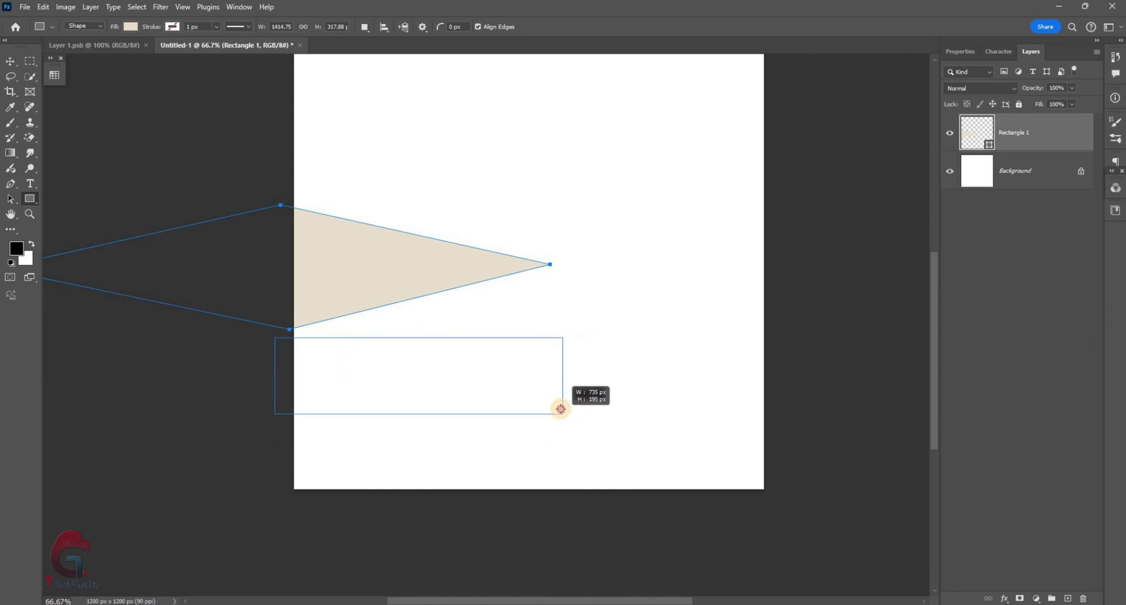
left_click_drag(561, 409, 568, 410)
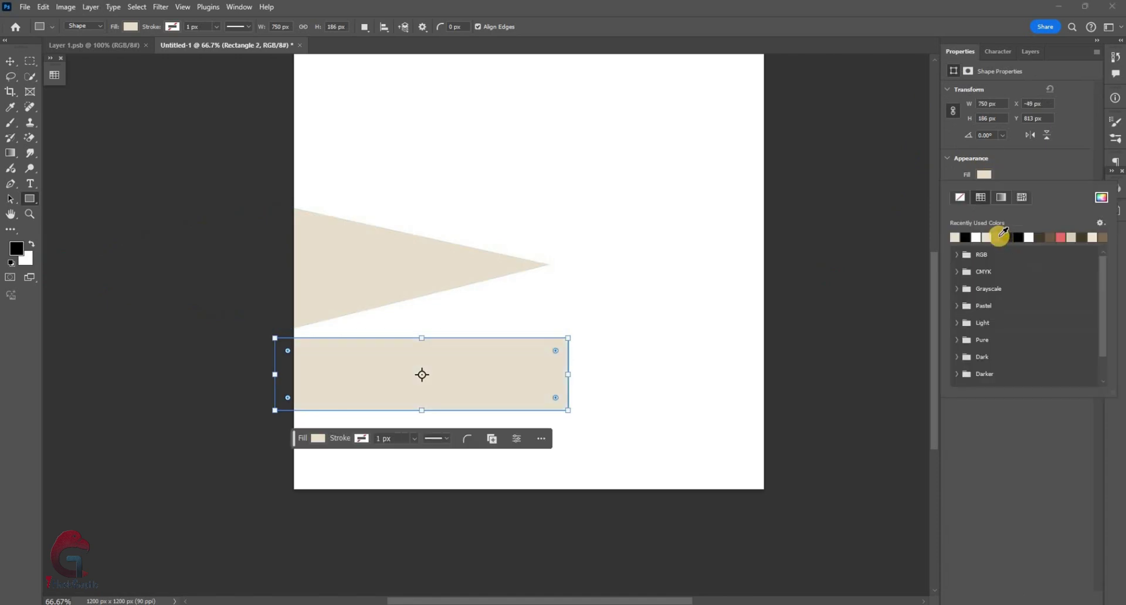
left_click(998, 237)
left_click(1029, 52)
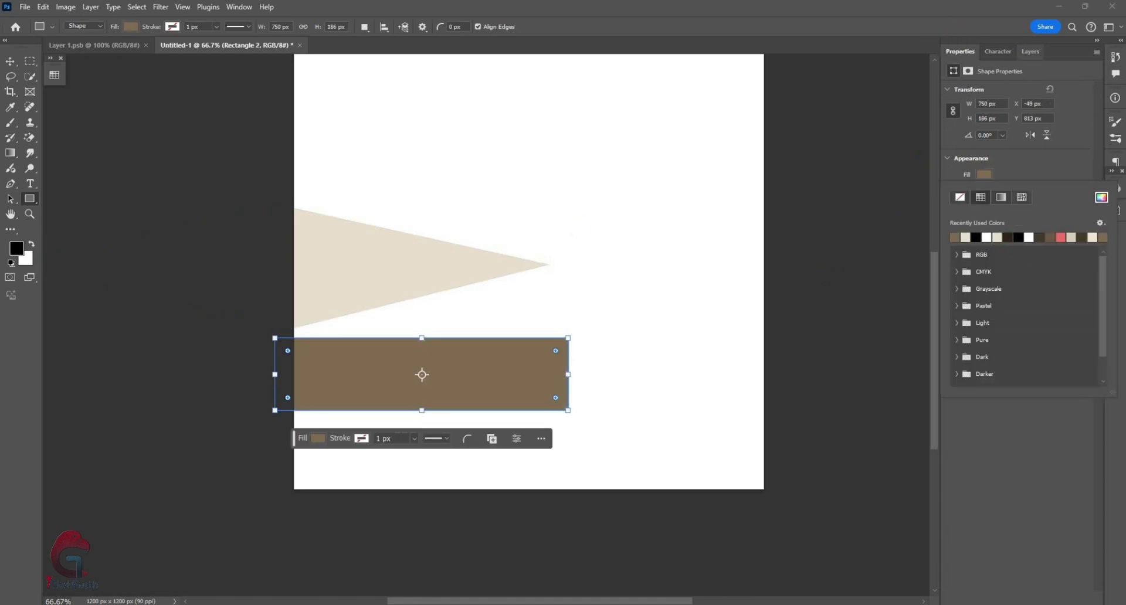
Move the brown band under the wedge and skew its right end up to the wedge tip.
key("v")
scroll(406, 358, "up", 5)
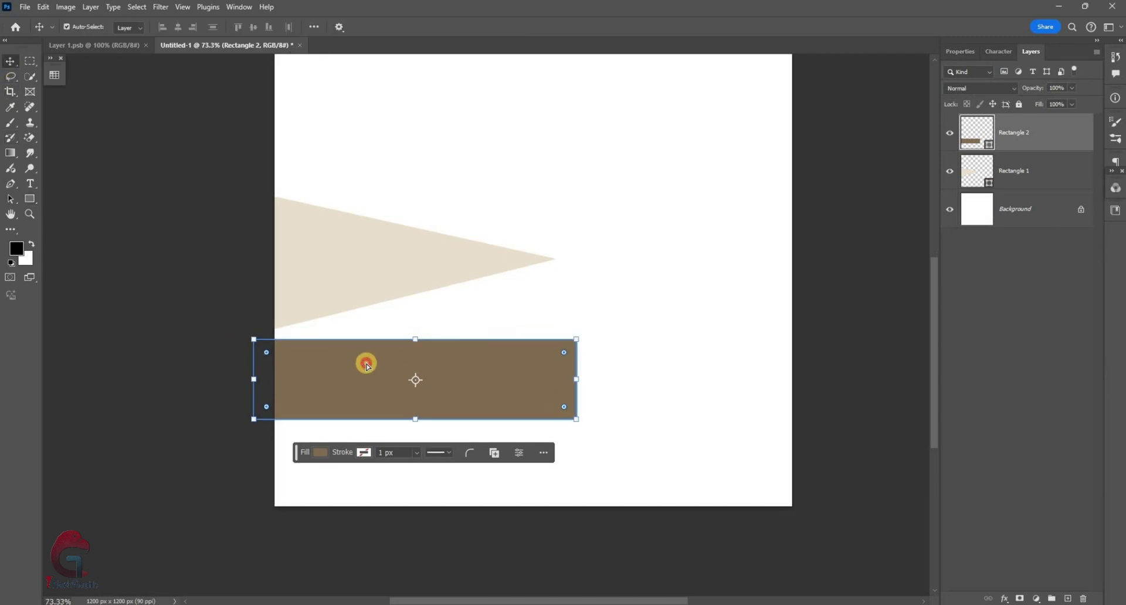
left_click_drag(370, 355, 376, 372)
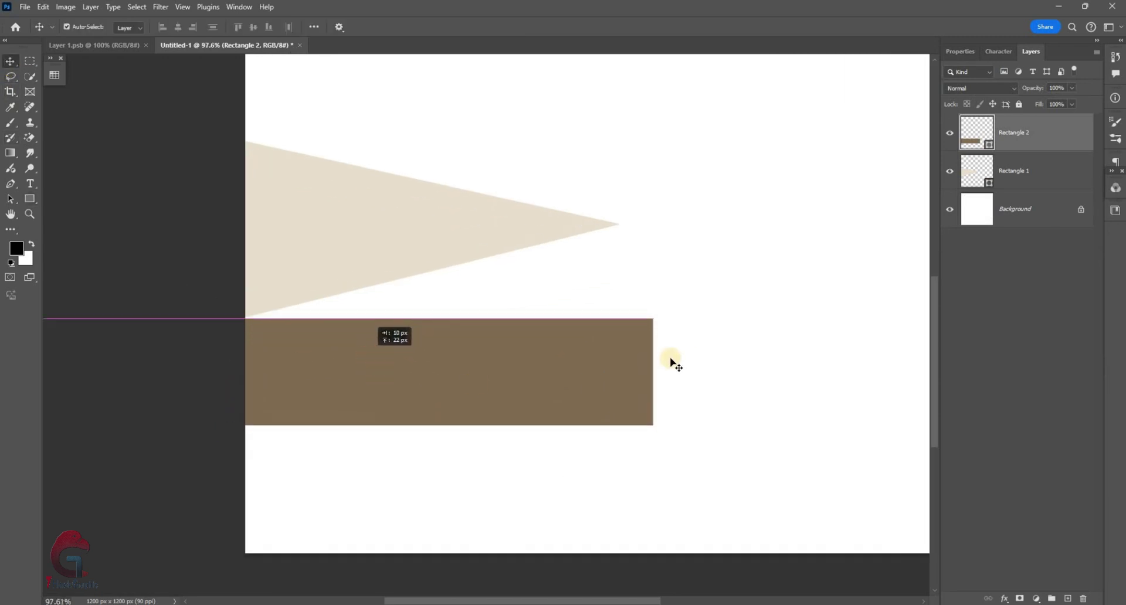
left_click_drag(653, 379, 652, 287)
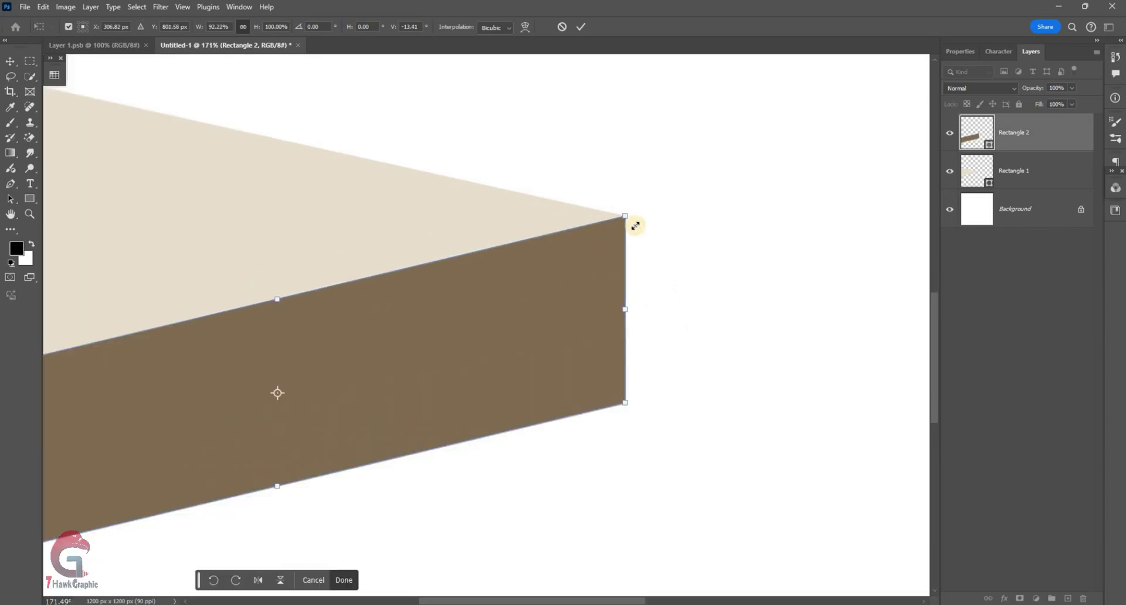
scroll(458, 440, "down", 3)
key("Return")
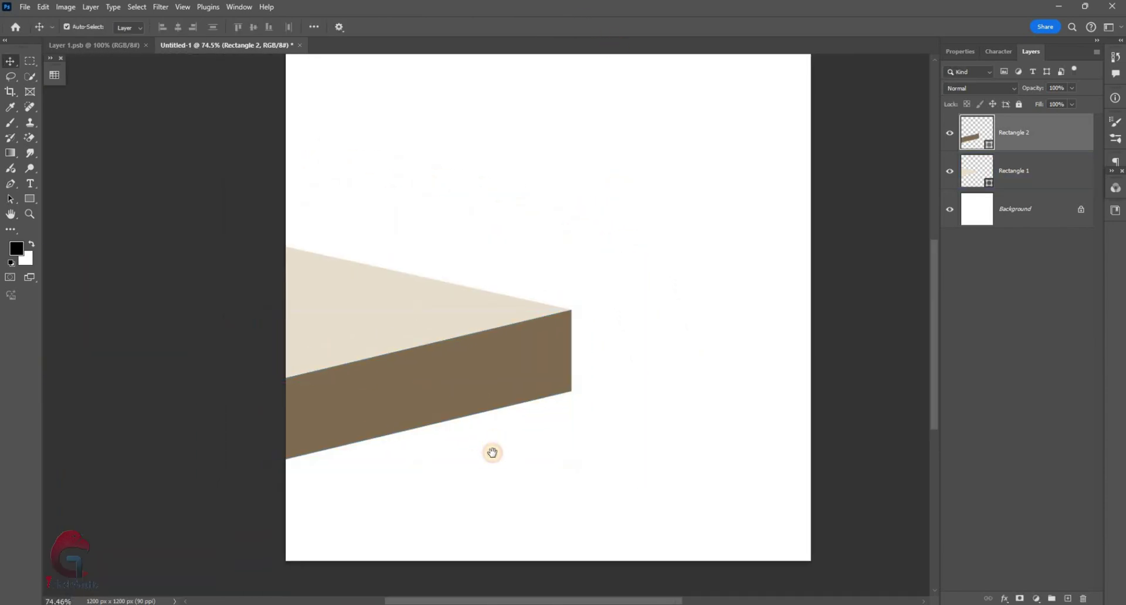
left_click(491, 399)
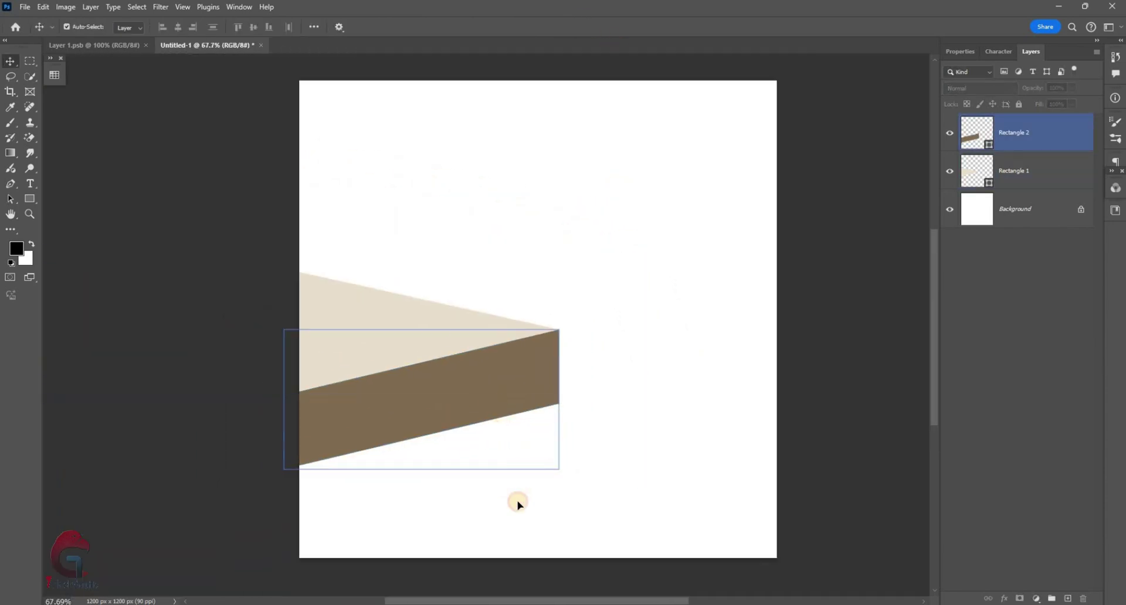
Duplicate the brown band lower down, widen the copy, and place it below Rectangle 1.
mouse_move(546, 399)
left_mouse_down("alt")
mouse_move(562, 527)
mouse_move(663, 511)
left_mouse_up("alt")
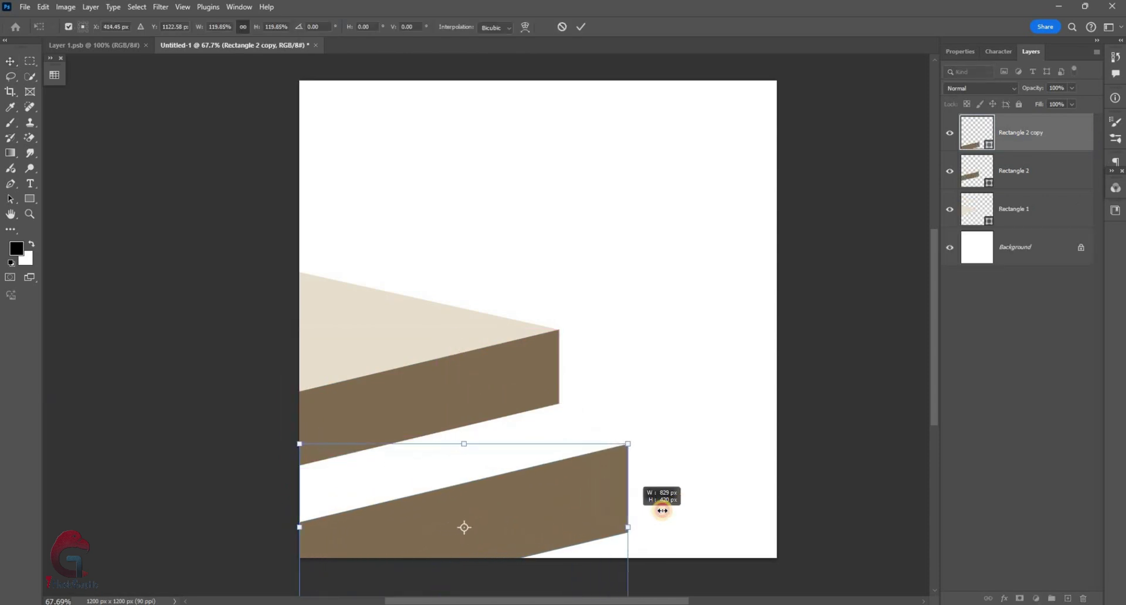
left_click_drag(662, 511, 579, 510)
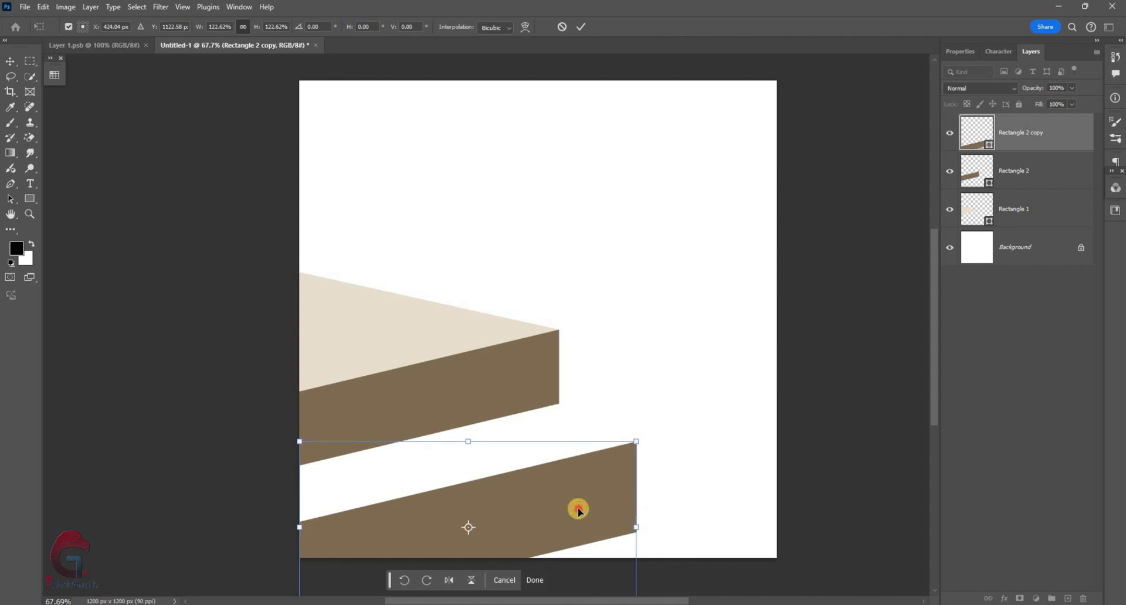
key("Return")
left_click_drag(1024, 132, 1023, 229)
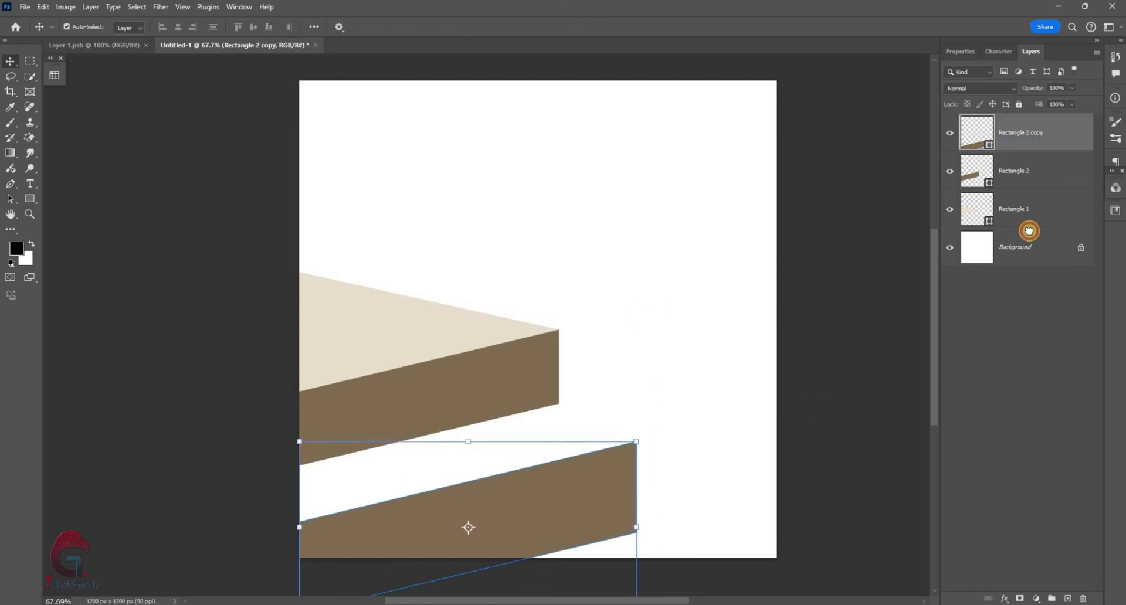
On a new layer, draw the lower step's top surface with the Pen and fill it light beige.
left_click(1069, 598)
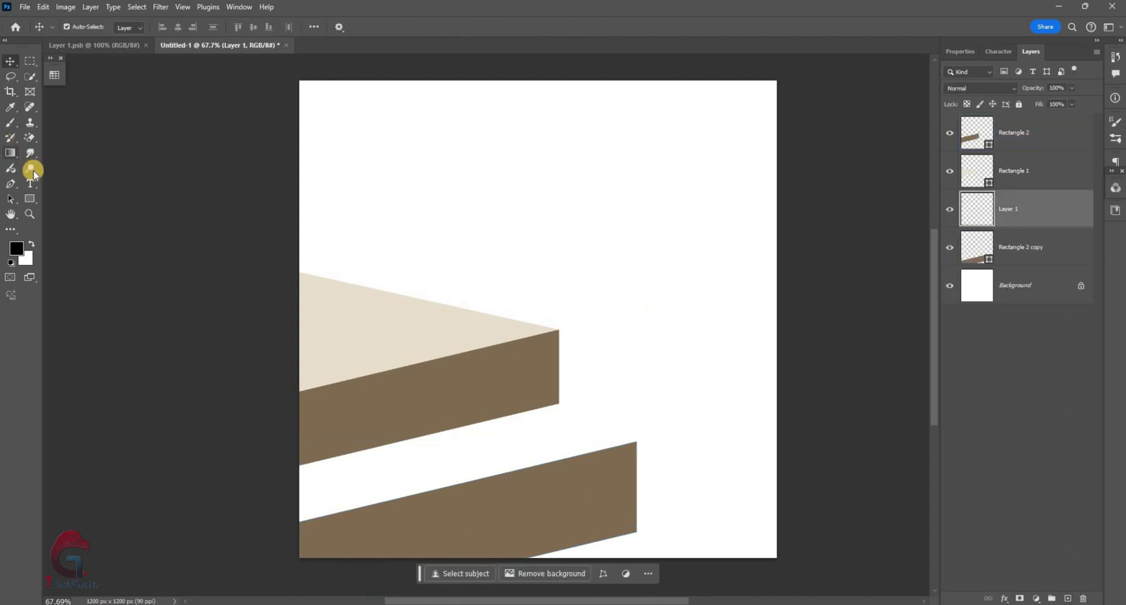
left_click(11, 183)
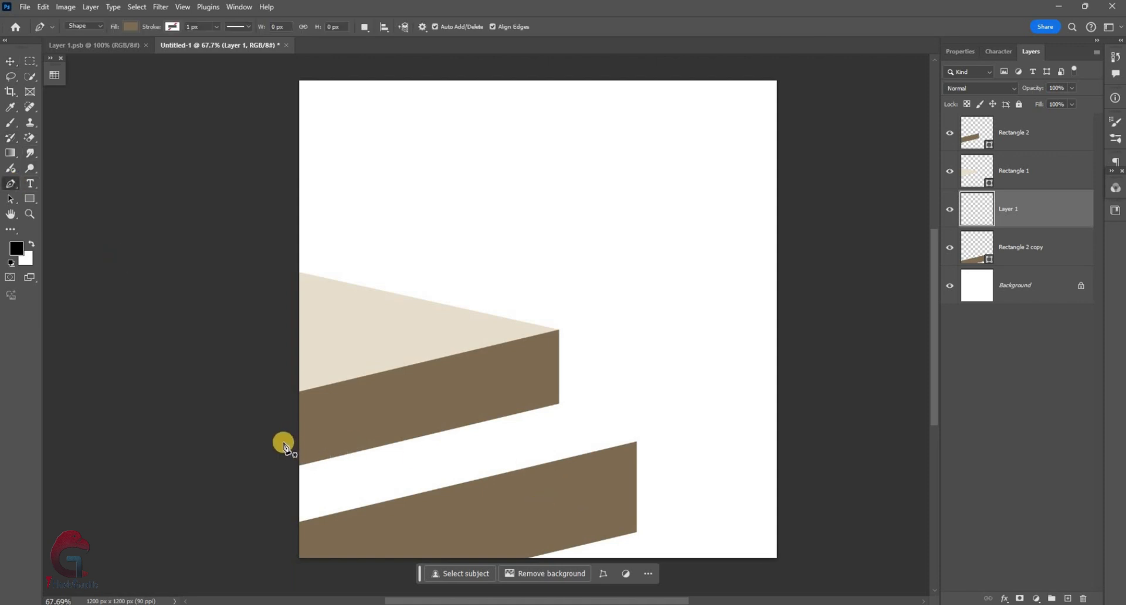
left_click(458, 420)
left_click(560, 405)
left_click(674, 448)
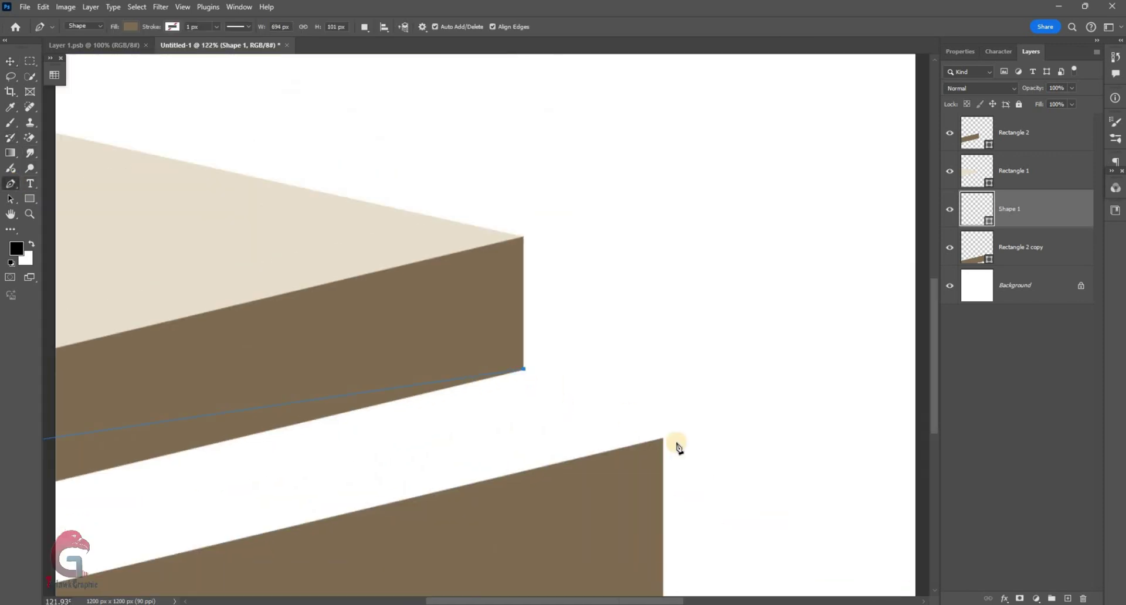
left_click(381, 464)
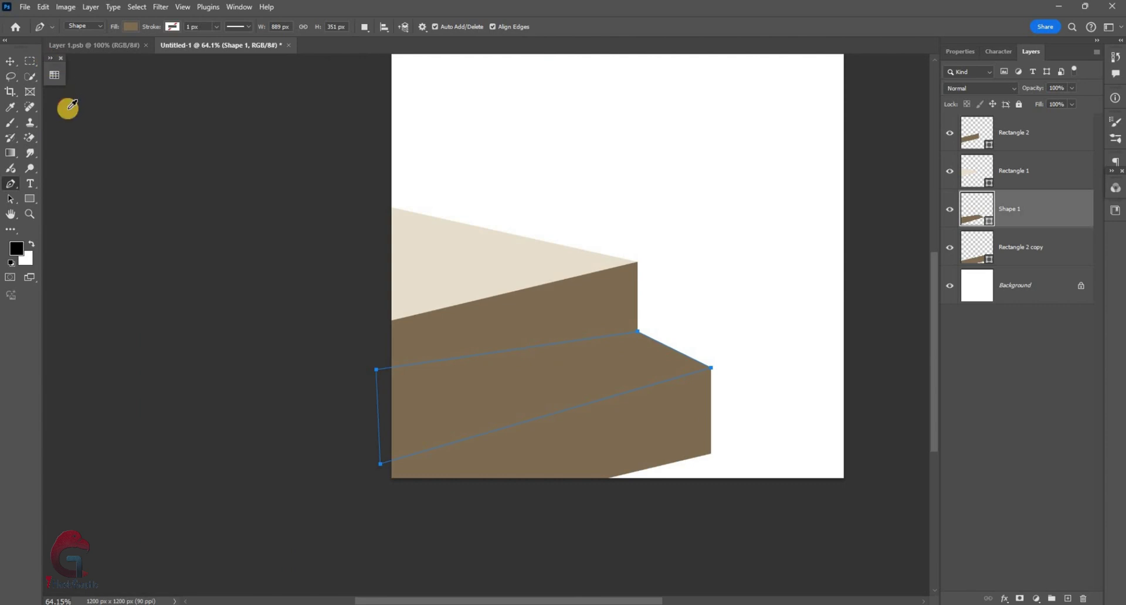
left_click(54, 75)
left_click(16, 63)
left_click(63, 107)
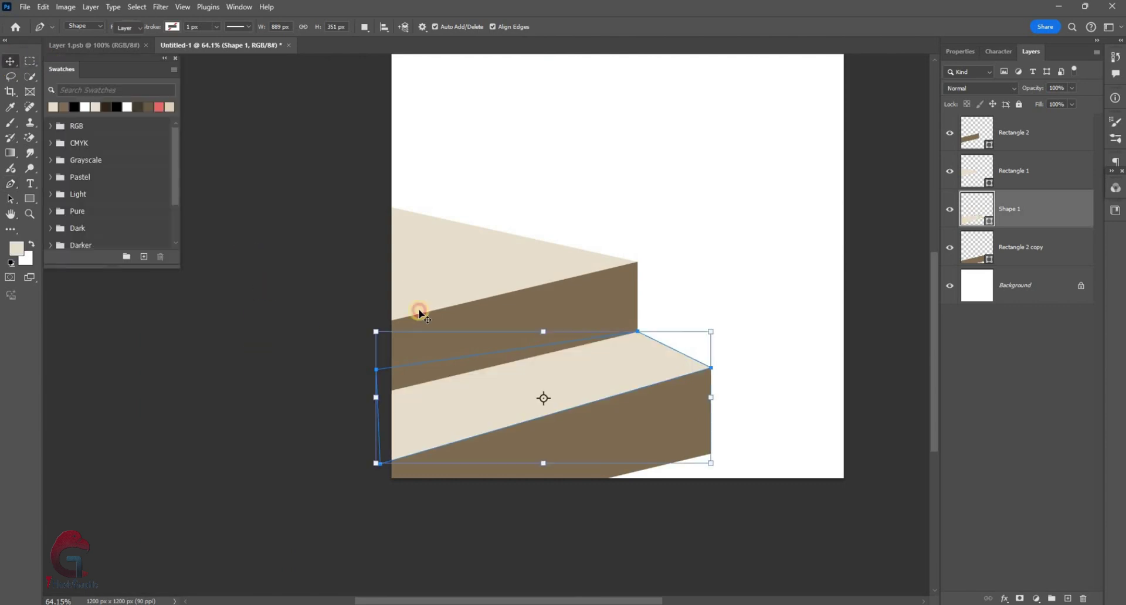
left_click(504, 330)
left_click_drag(451, 363, 378, 406)
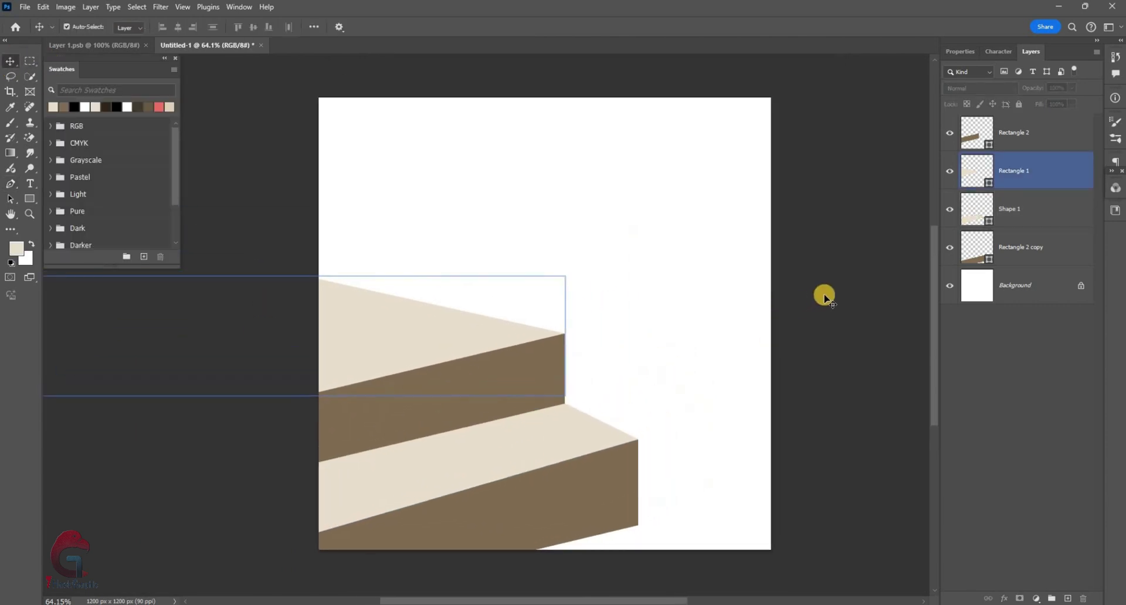
Add a Solid Color background fill of muted tan #a08d72 and save it as a swatch.
left_click(712, 212)
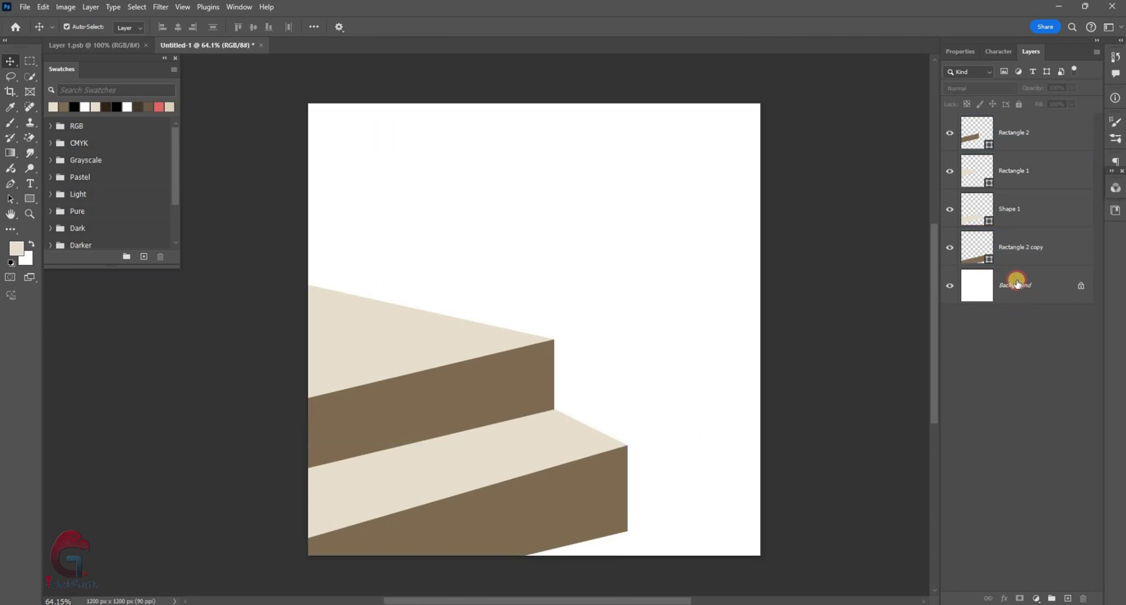
left_click(1037, 598)
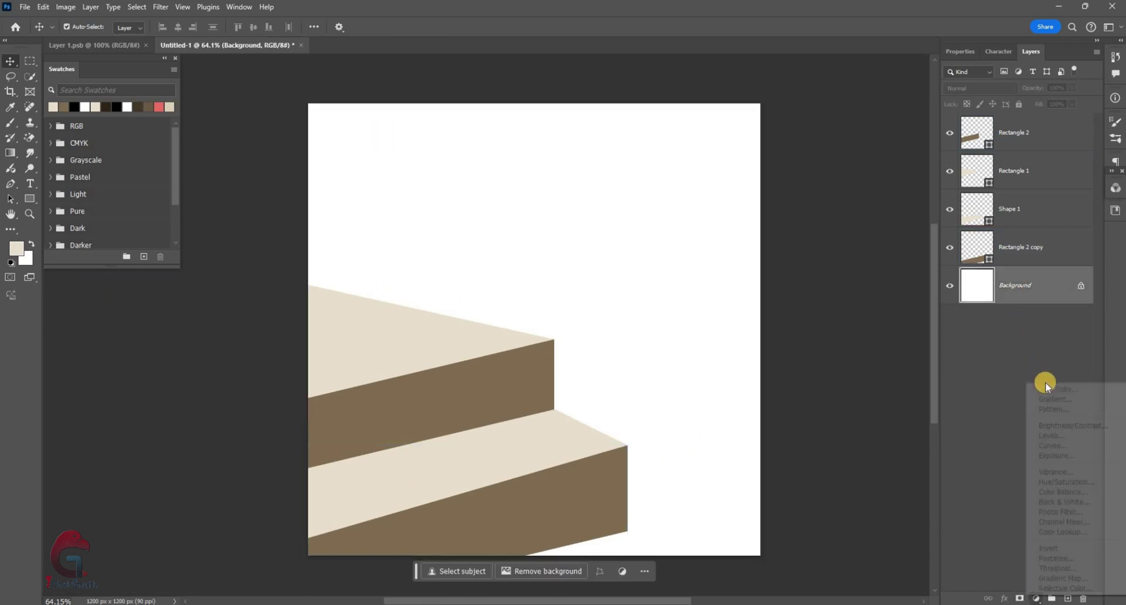
left_click(1050, 389)
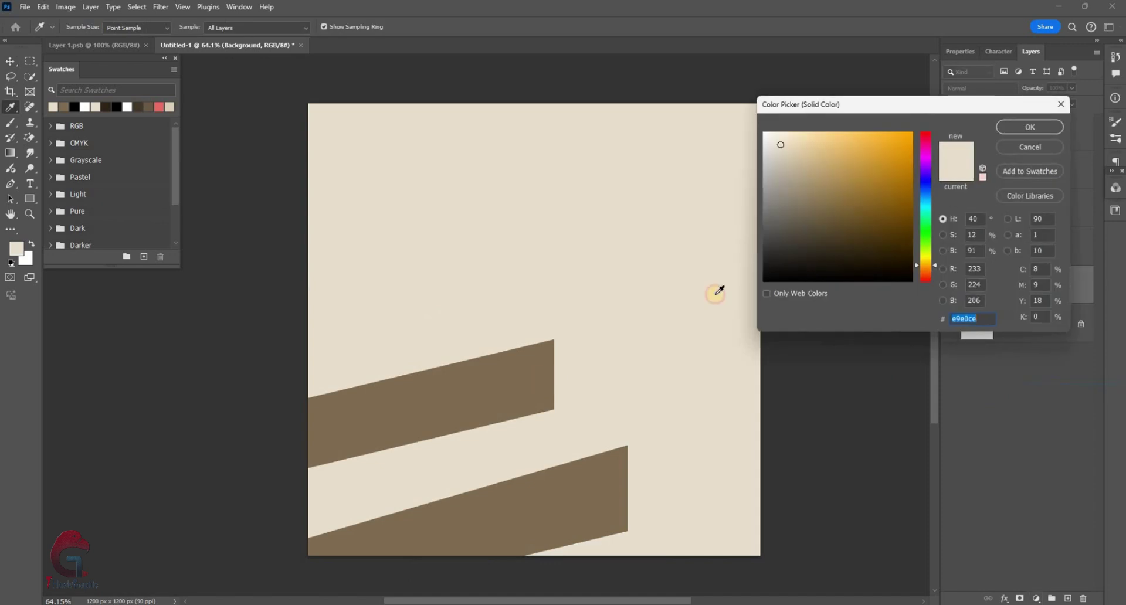
left_click(813, 207)
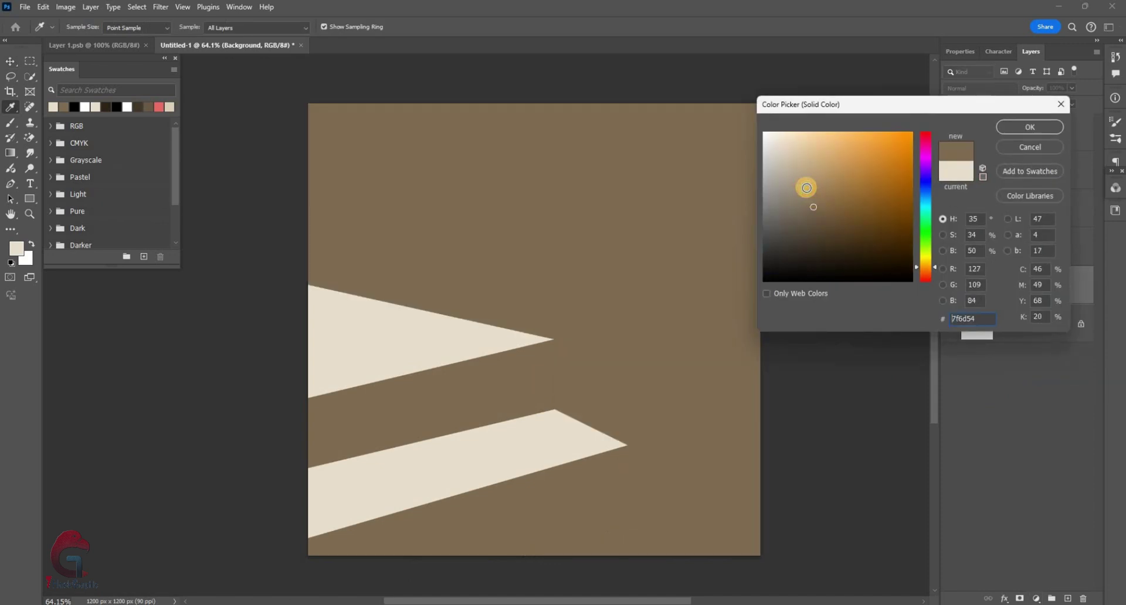
left_click(807, 187)
left_click(1056, 171)
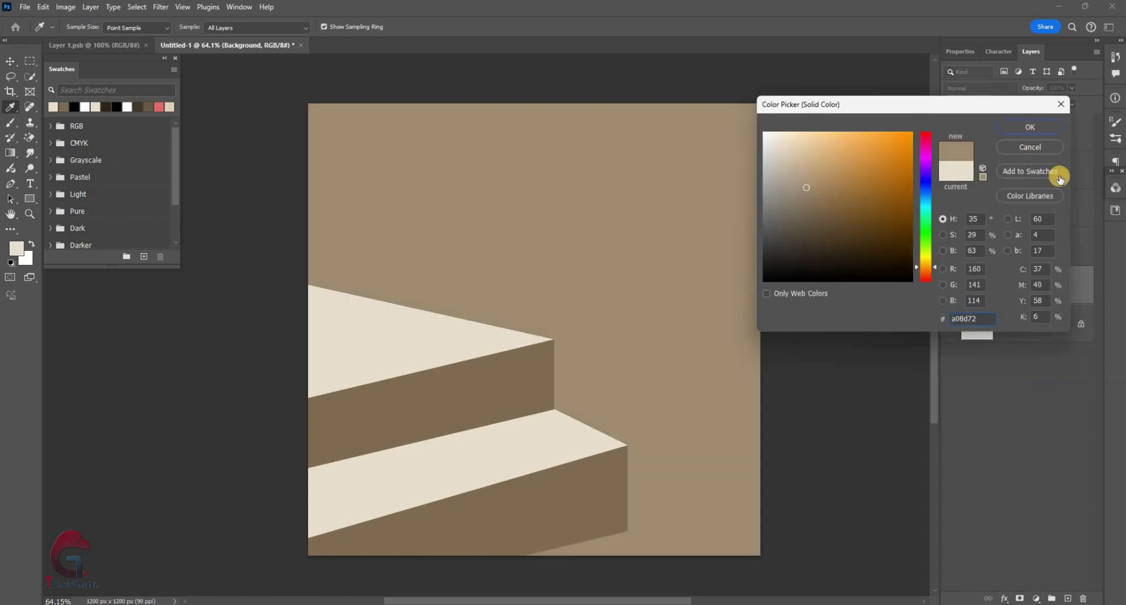
key("Return")
Fill the upper step's top face, Rectangle 1, with tan #b9a588 and add an empty layer above.
left_click(983, 174)
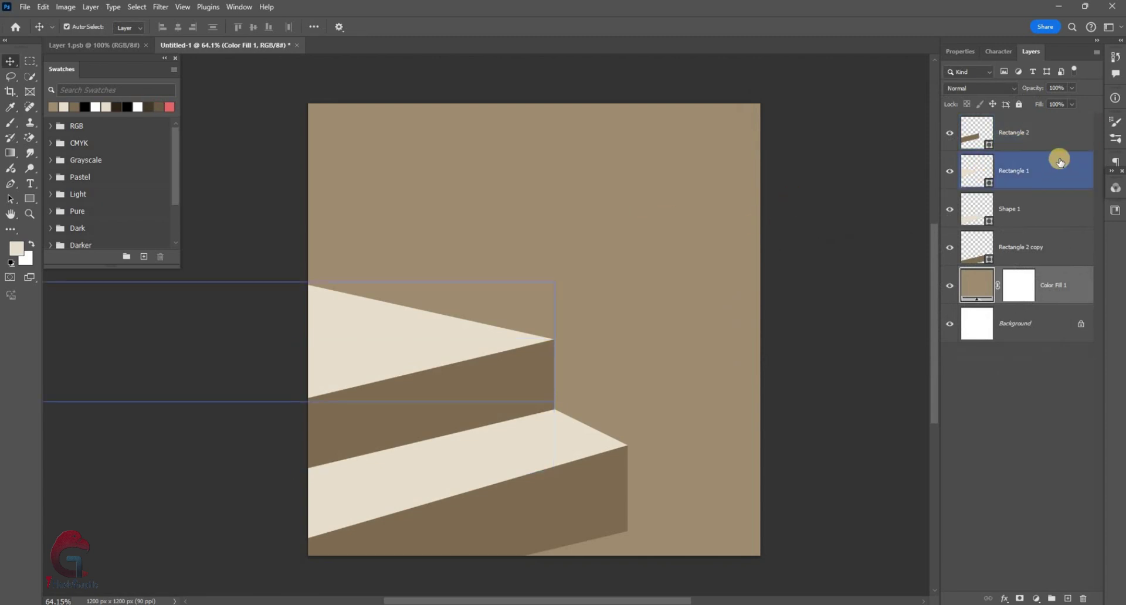
key("alt+]")
left_click(996, 173)
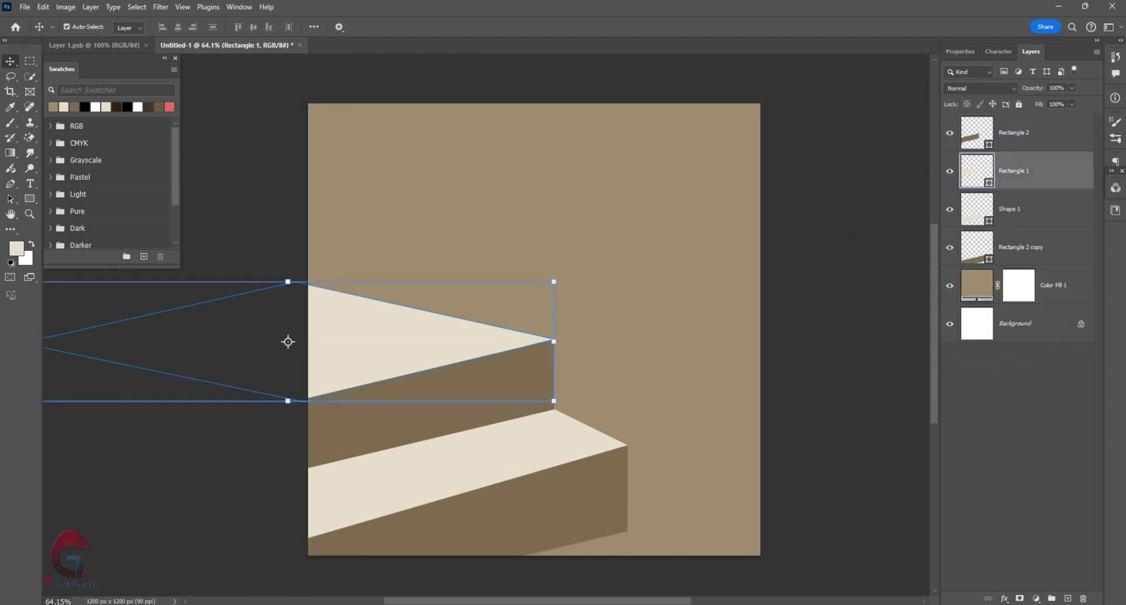
left_click(566, 221)
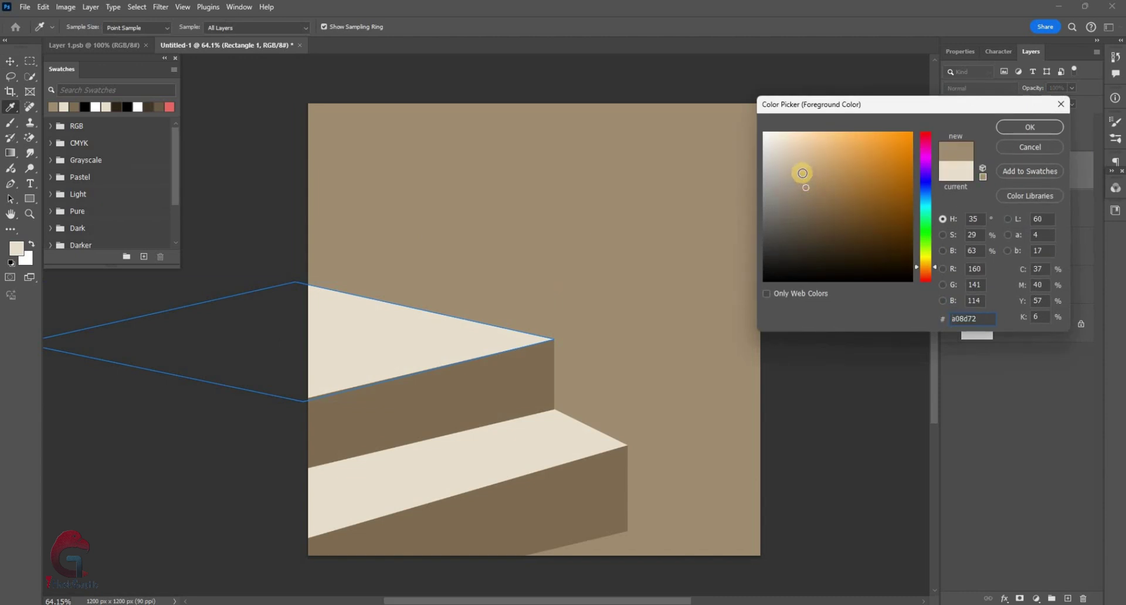
left_click(800, 168)
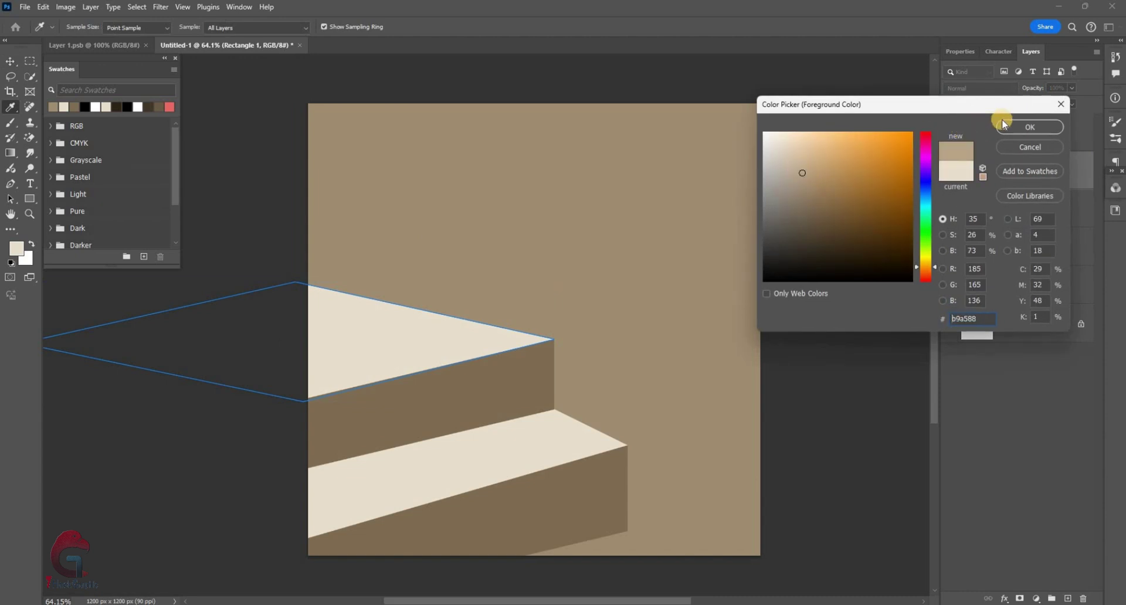
key("Return")
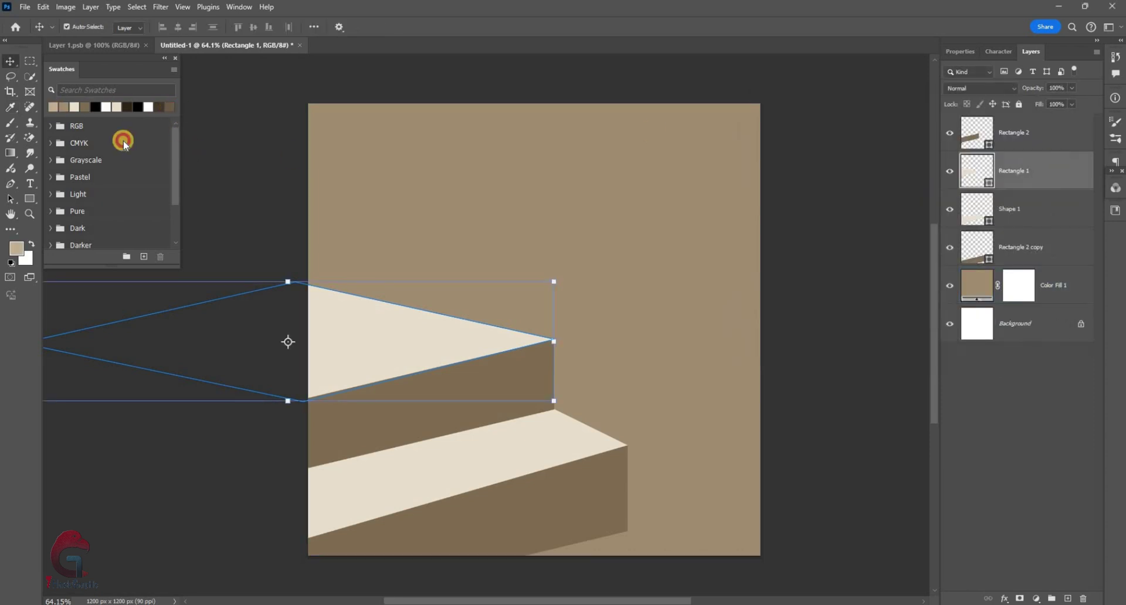
key("alt+BackSpace")
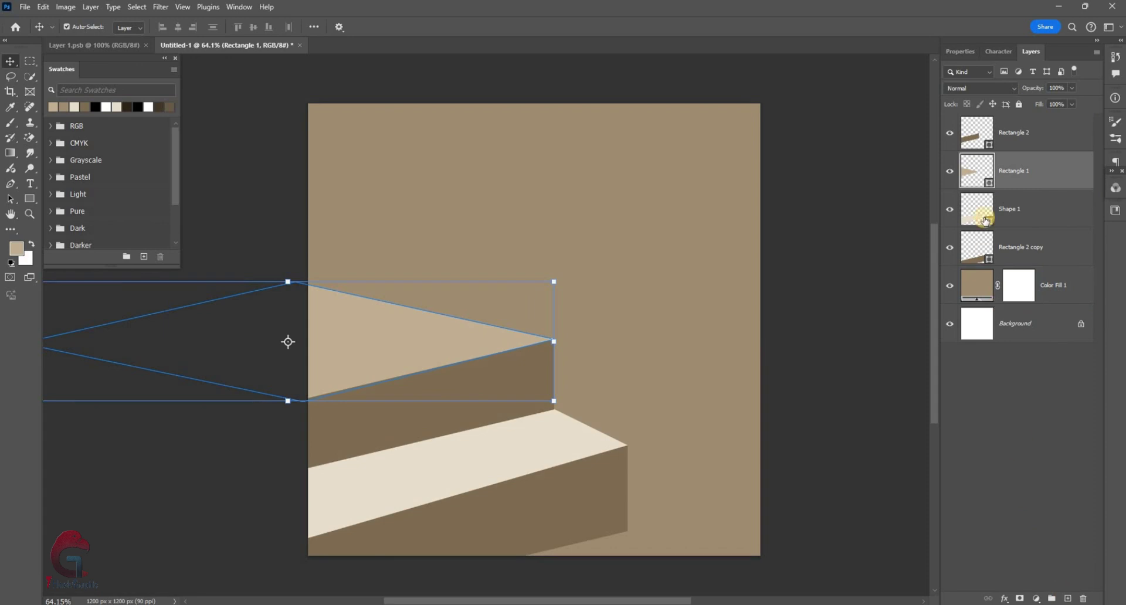
key("ctrl+shift+alt+n")
Clip Layer 1 to the upper step's top and paint a soft glow with a very large brush.
right_click(1027, 306)
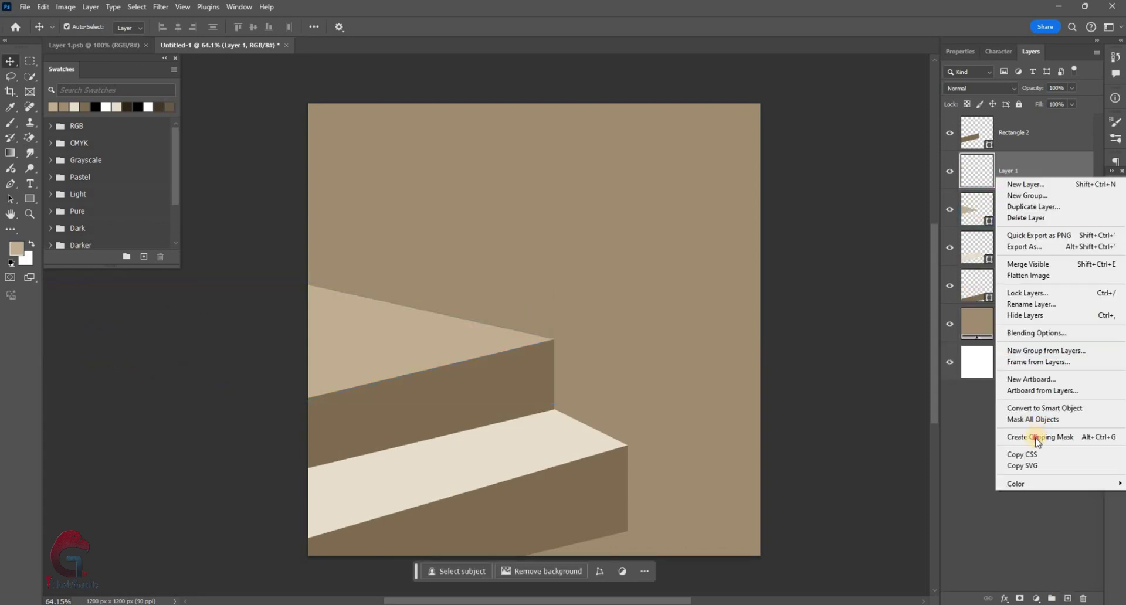
left_click(1038, 437)
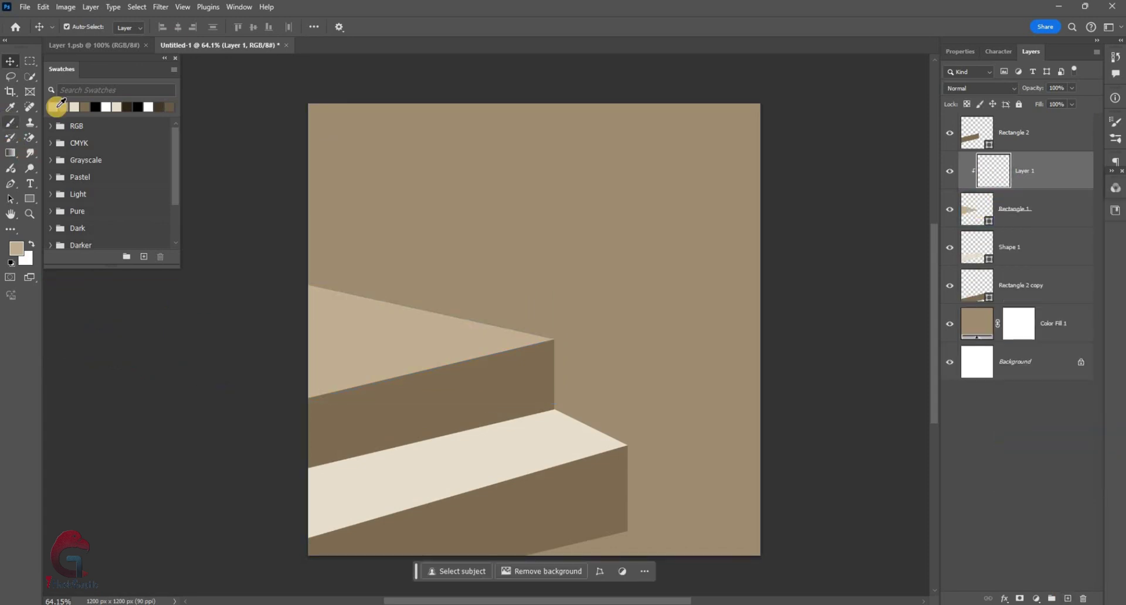
key("b")
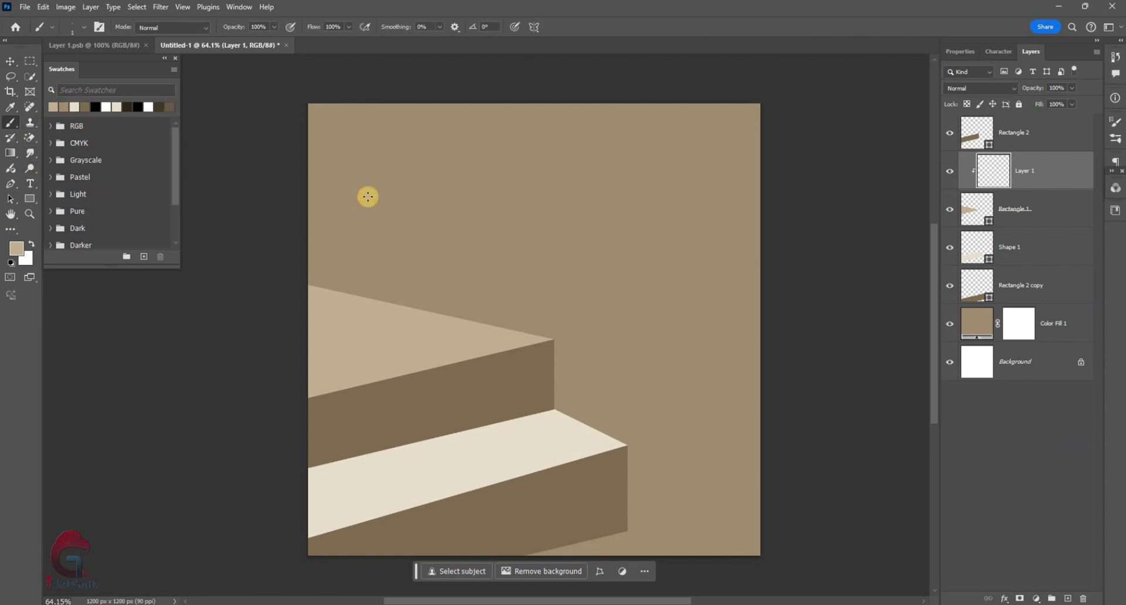
mouse_move(493, 270)
left_mouse_down()
mouse_move(329, 237)
mouse_move(406, 230)
left_mouse_up()
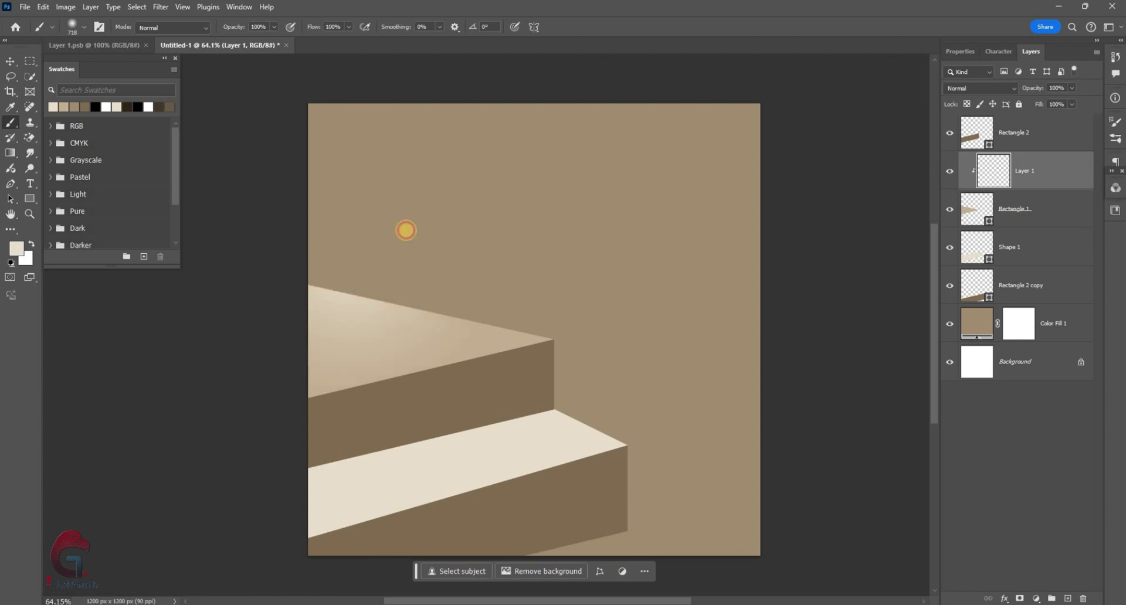
mouse_move(302, 254)
left_mouse_down()
mouse_move(276, 290)
mouse_move(391, 238)
left_mouse_up()
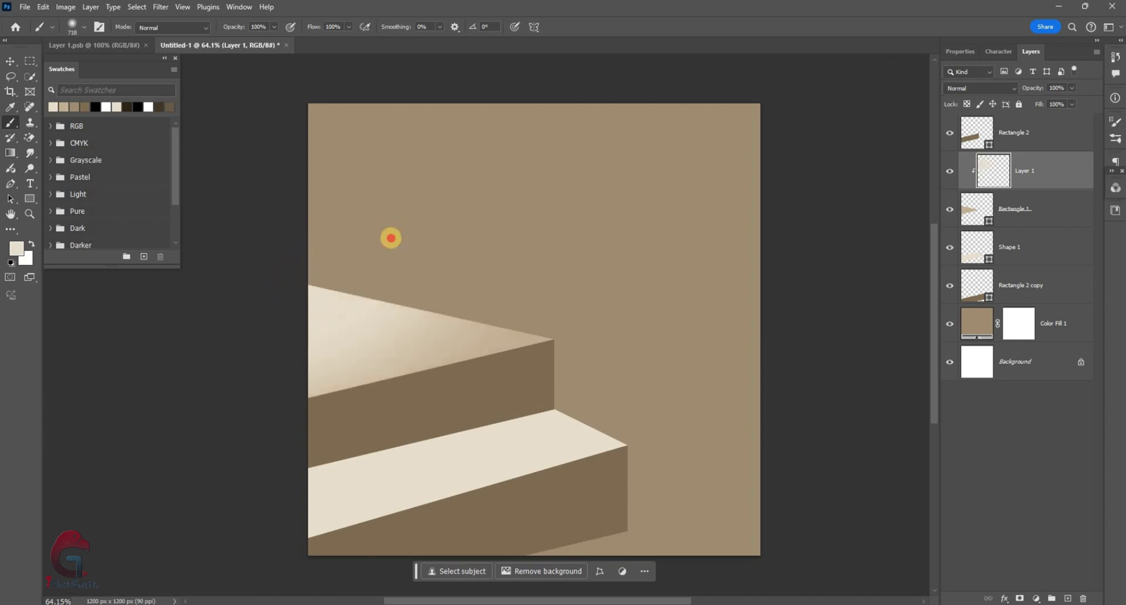
Fill the lower step's top face, Shape 1, with the tan swatch and add Layer 2 above it.
left_click(12, 64)
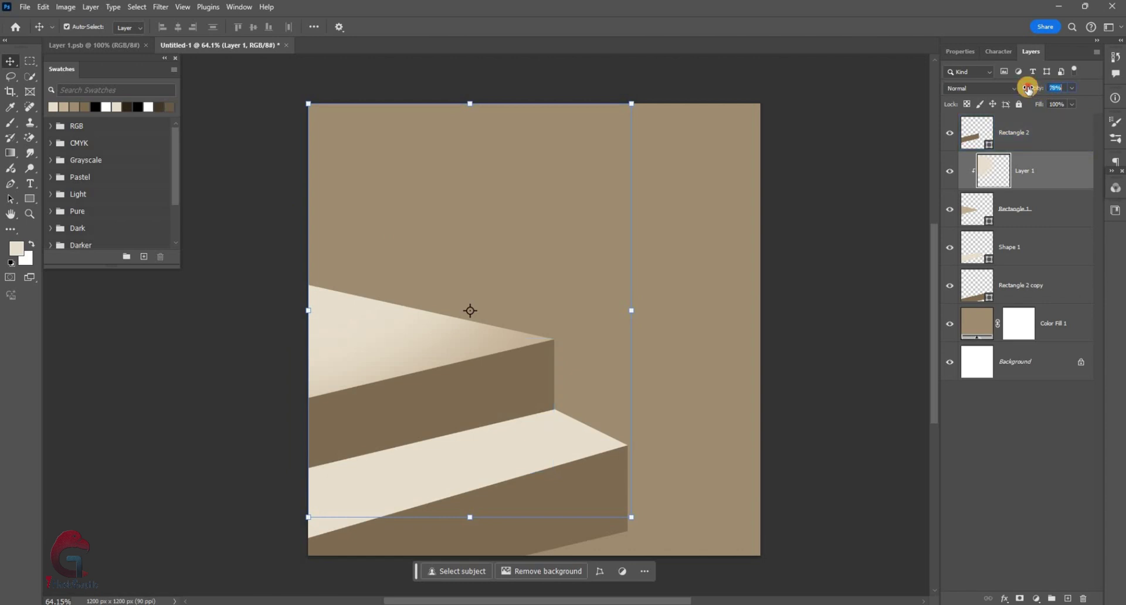
left_click(610, 345)
scroll(528, 376, "down", 3)
left_click(514, 383)
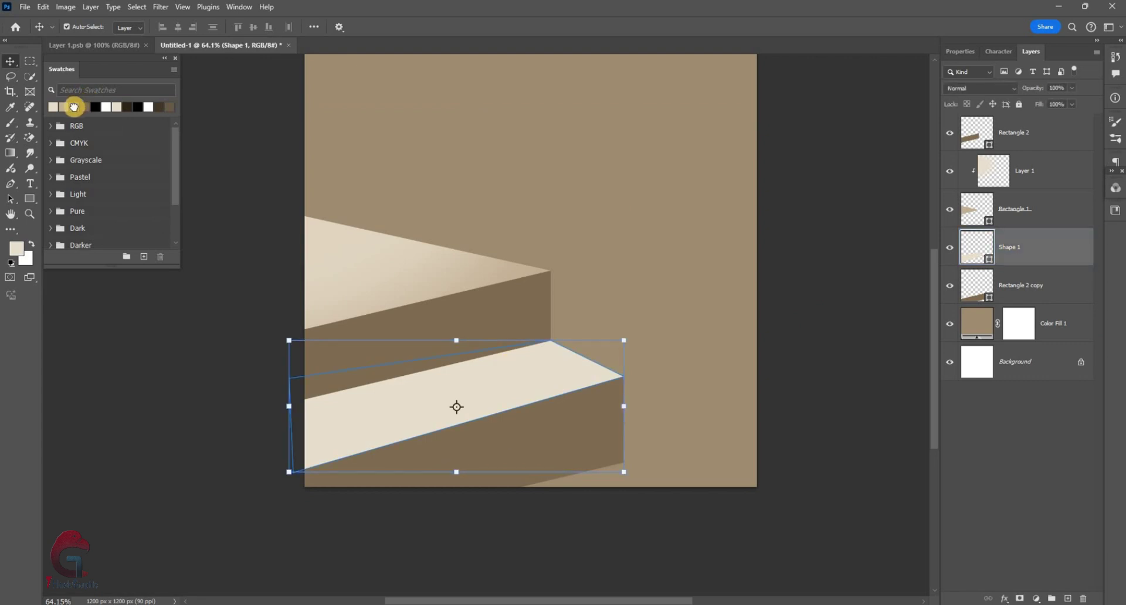
left_click(73, 107)
left_click(836, 394)
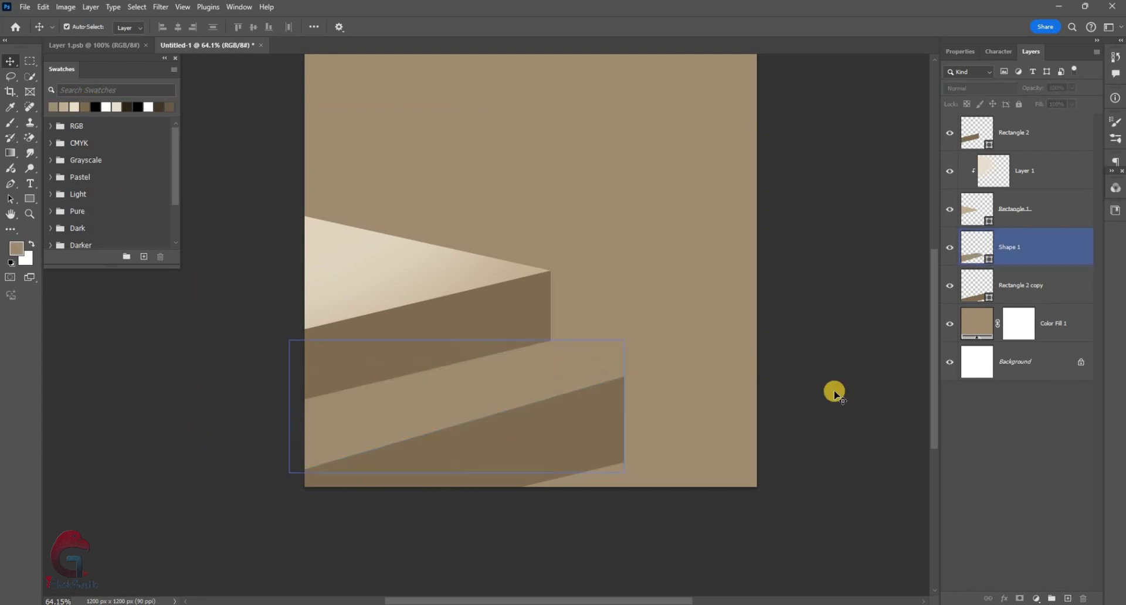
key("ctrl+shift+alt+n")
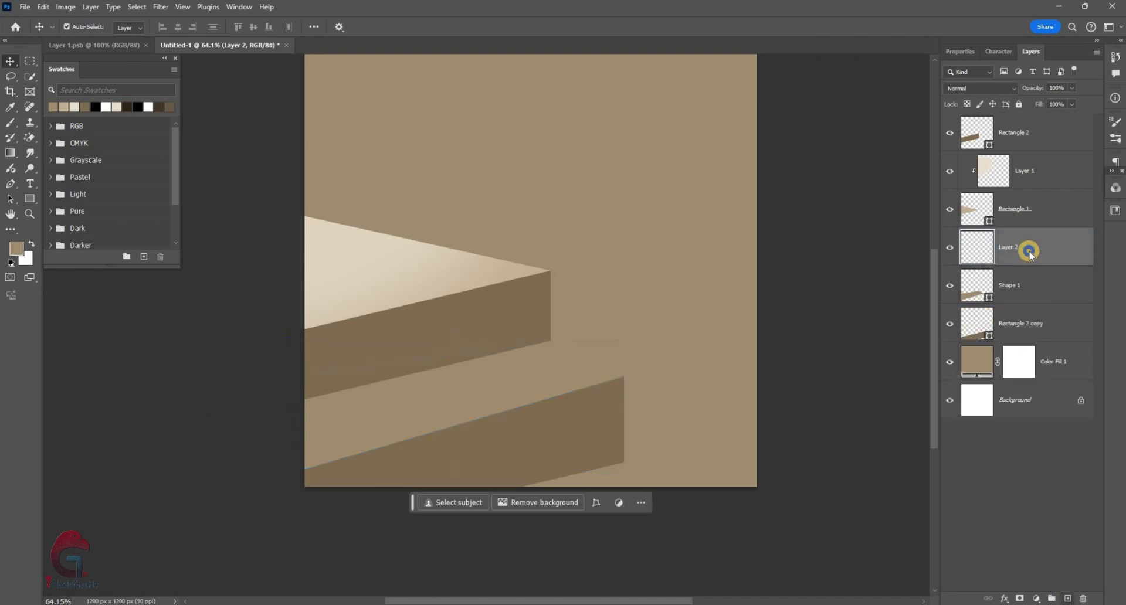
right_click(1045, 564)
Clip Layer 2 to the lower step's top and paint soft white highlights on it.
left_click(1040, 511)
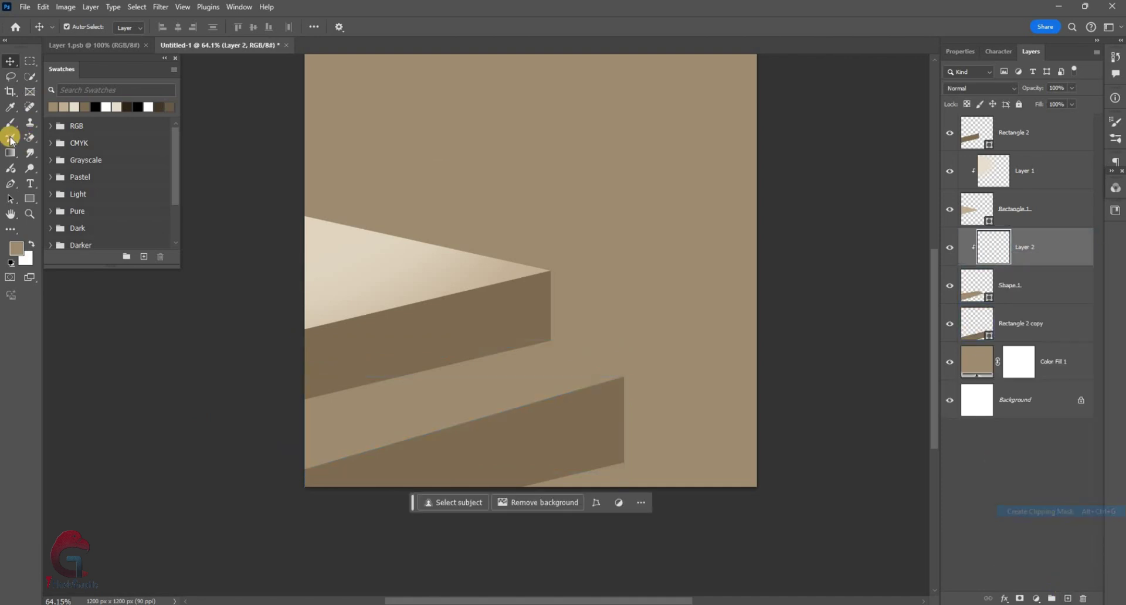
left_click(10, 122)
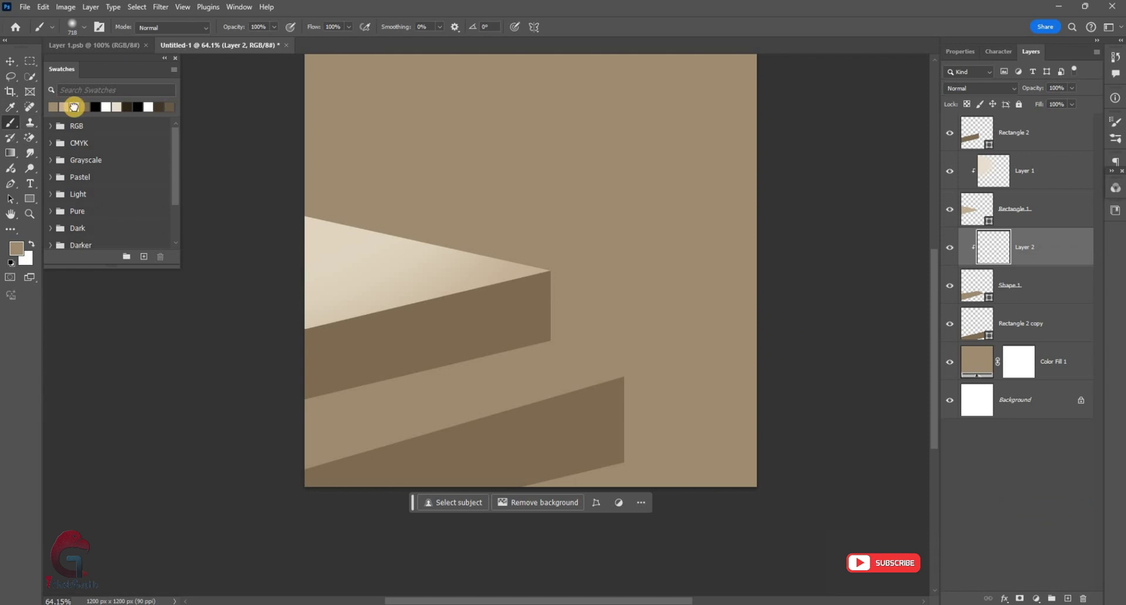
left_click(479, 285, "alt")
key("x")
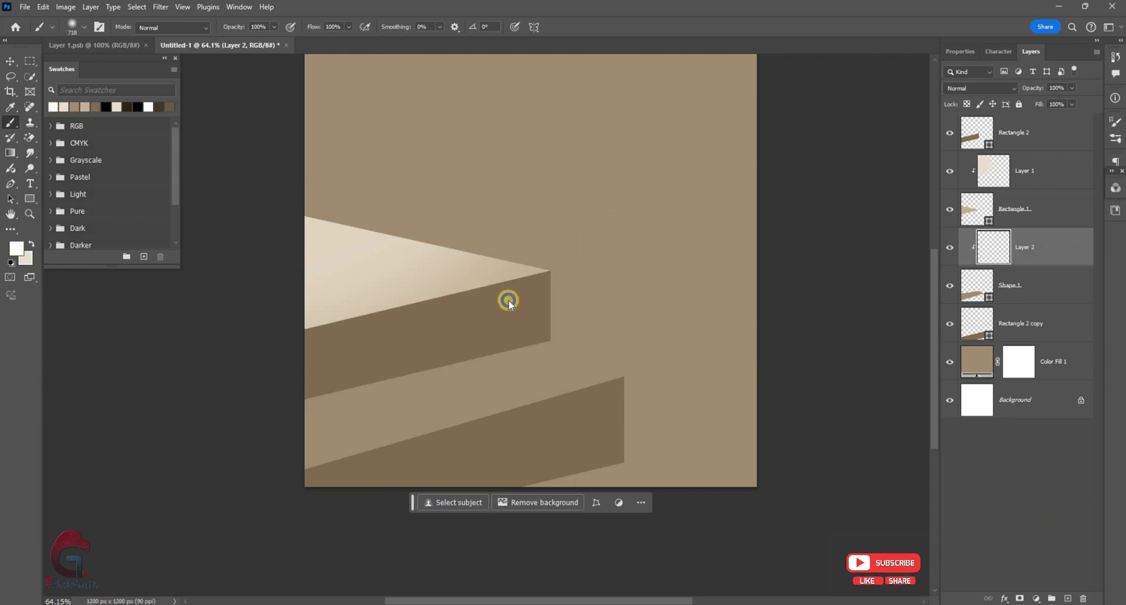
left_click(616, 258)
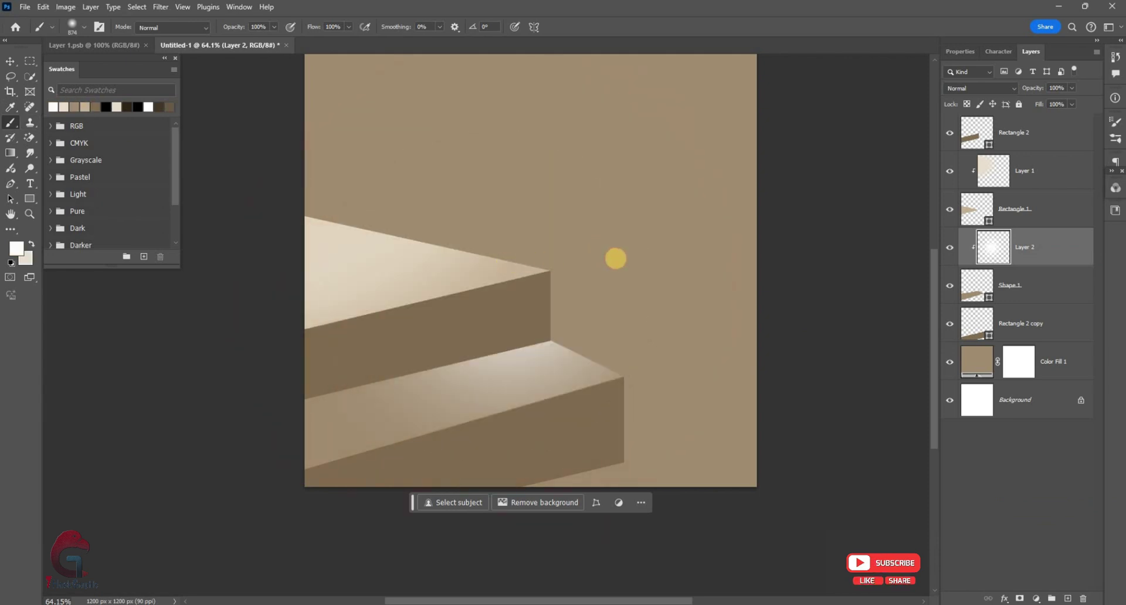
left_click(398, 270)
Enlarge the highlight, lower its opacity to 58%, and shift it further down the step.
left_click(10, 61)
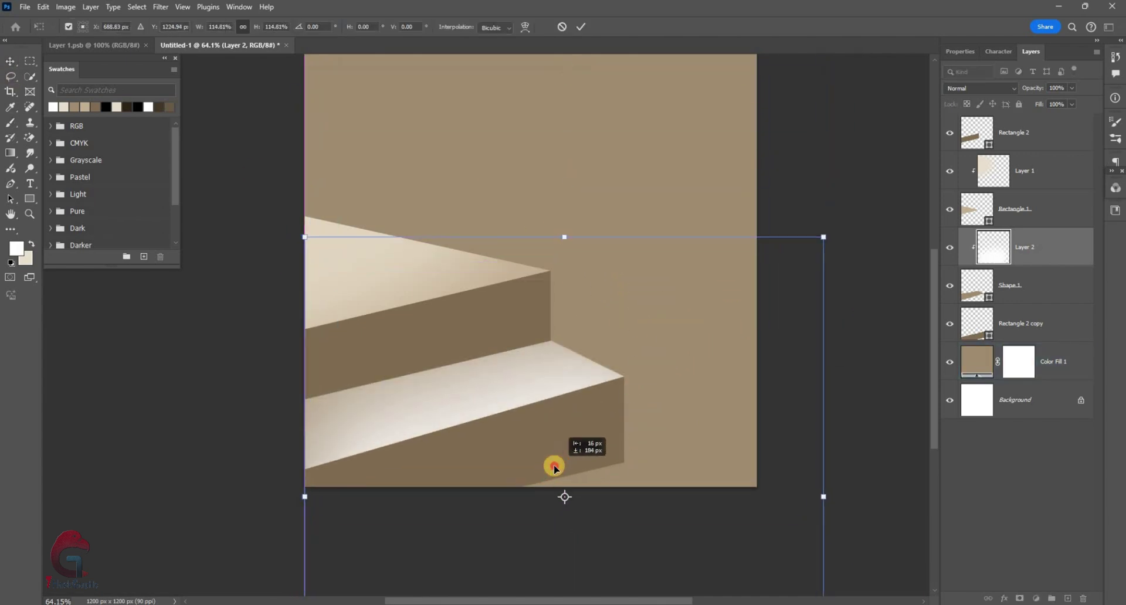
left_click_drag(819, 268, 554, 464)
left_click(591, 26)
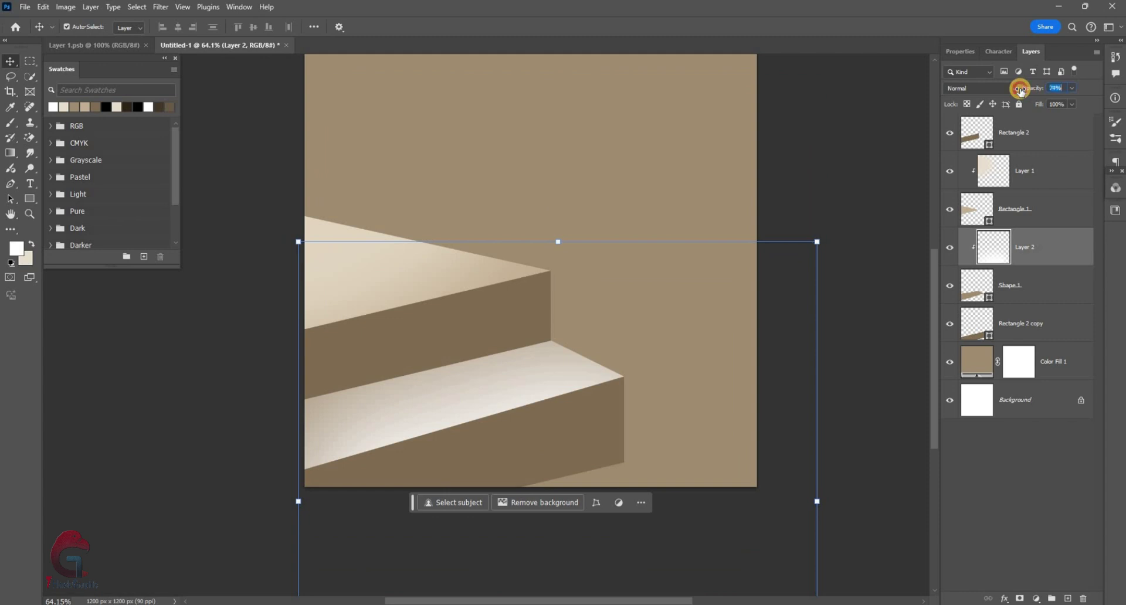
left_click_drag(1021, 91, 1018, 91)
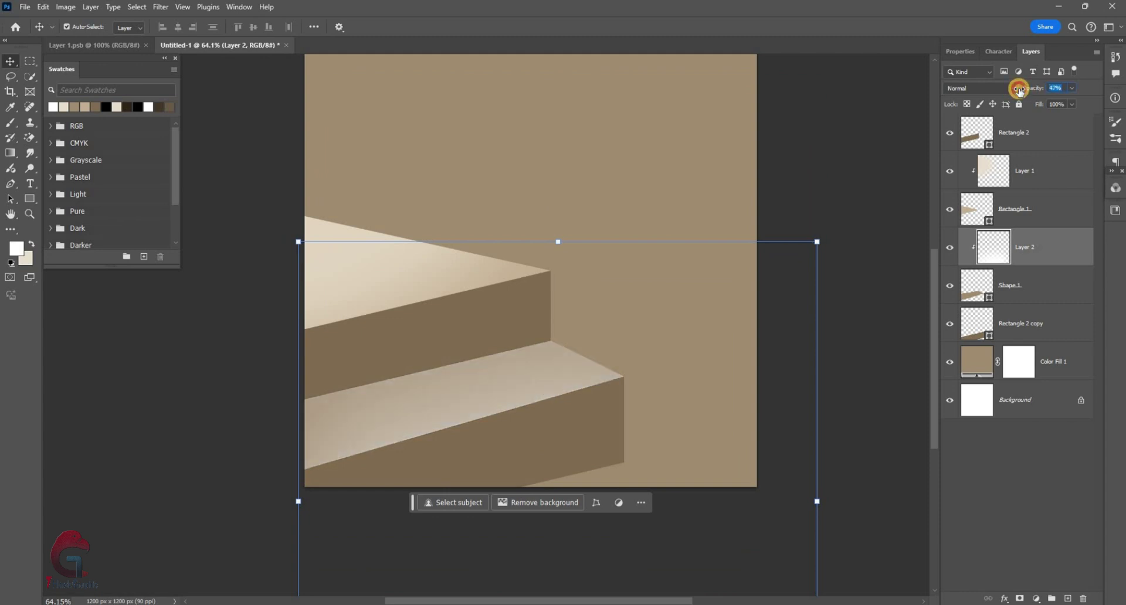
left_click_drag(519, 397, 519, 400)
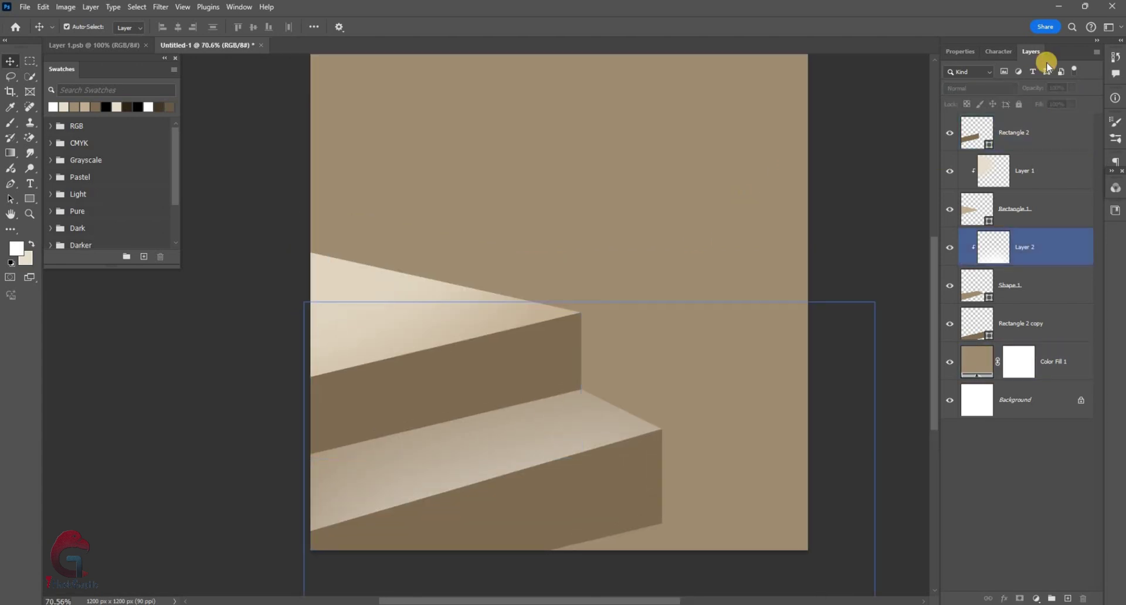
On a new layer clipped to Rectangle 2, paint a soft tan riser highlight at 60% opacity.
left_click(523, 370)
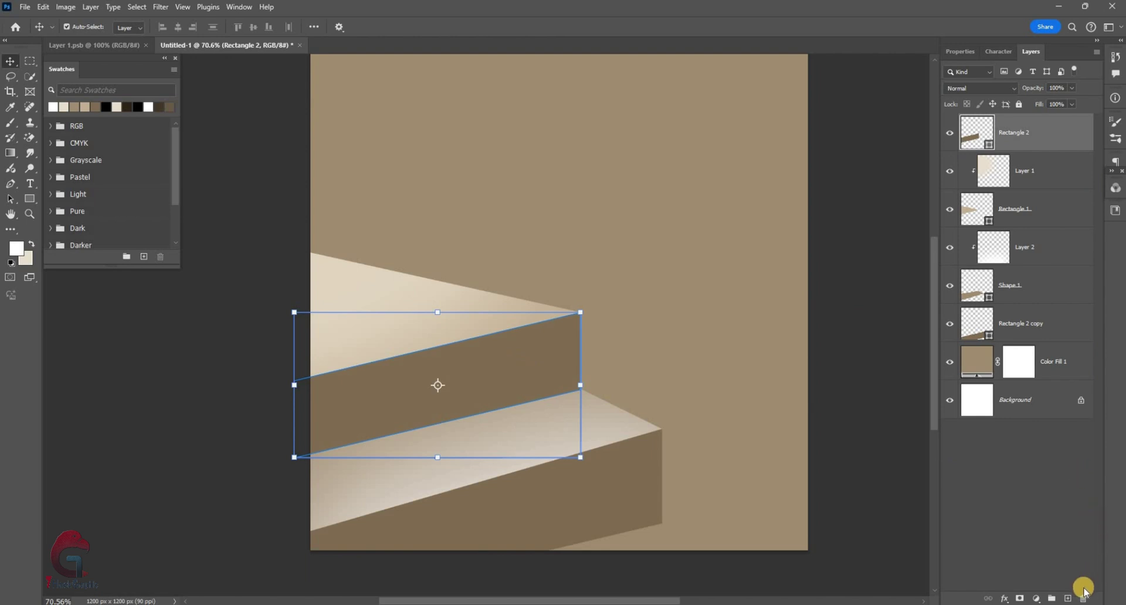
left_click(1067, 599)
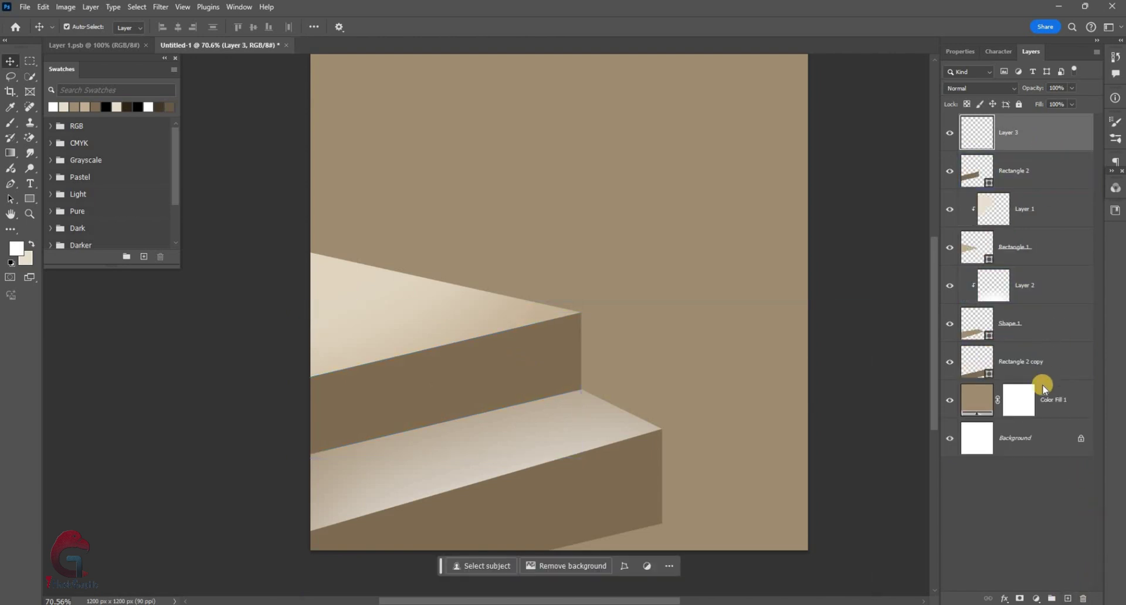
right_click(1051, 398)
key("alt+ctrl+g")
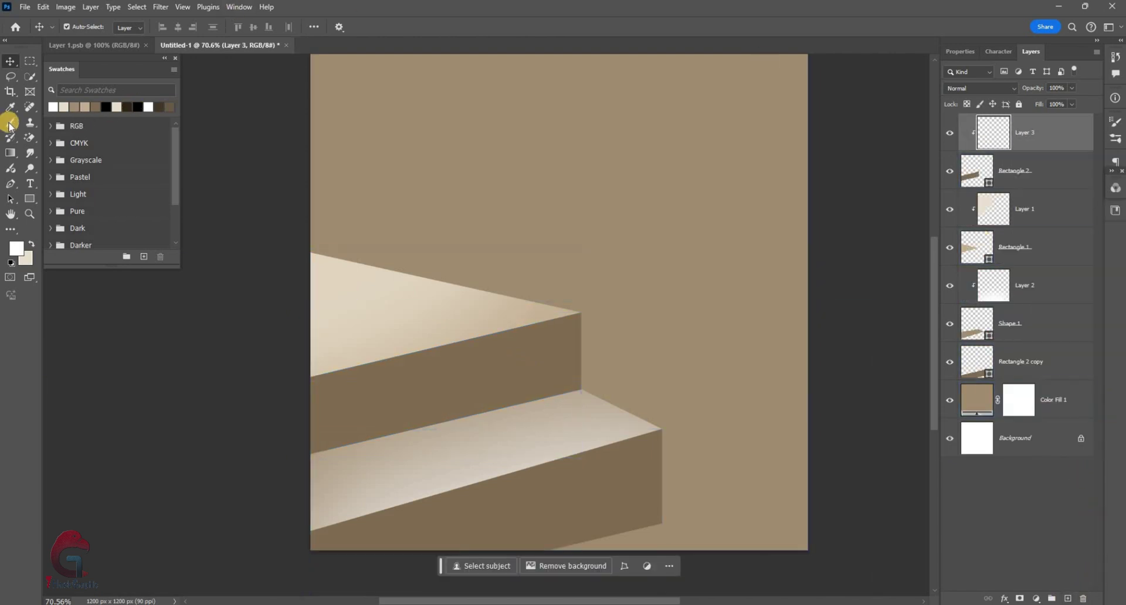
left_click(10, 122)
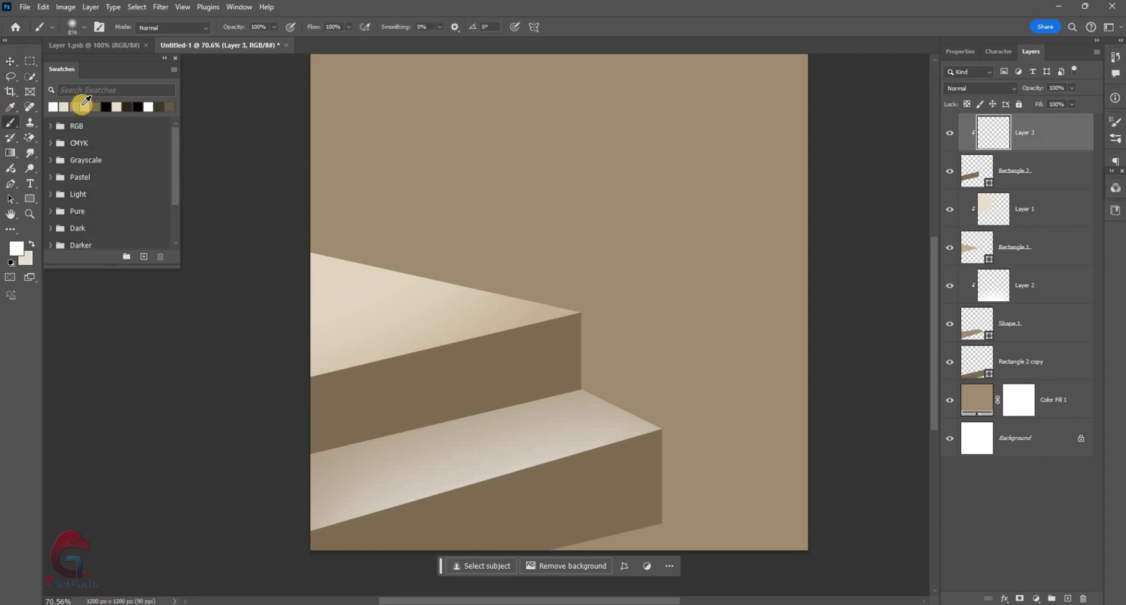
left_click(529, 271, "alt")
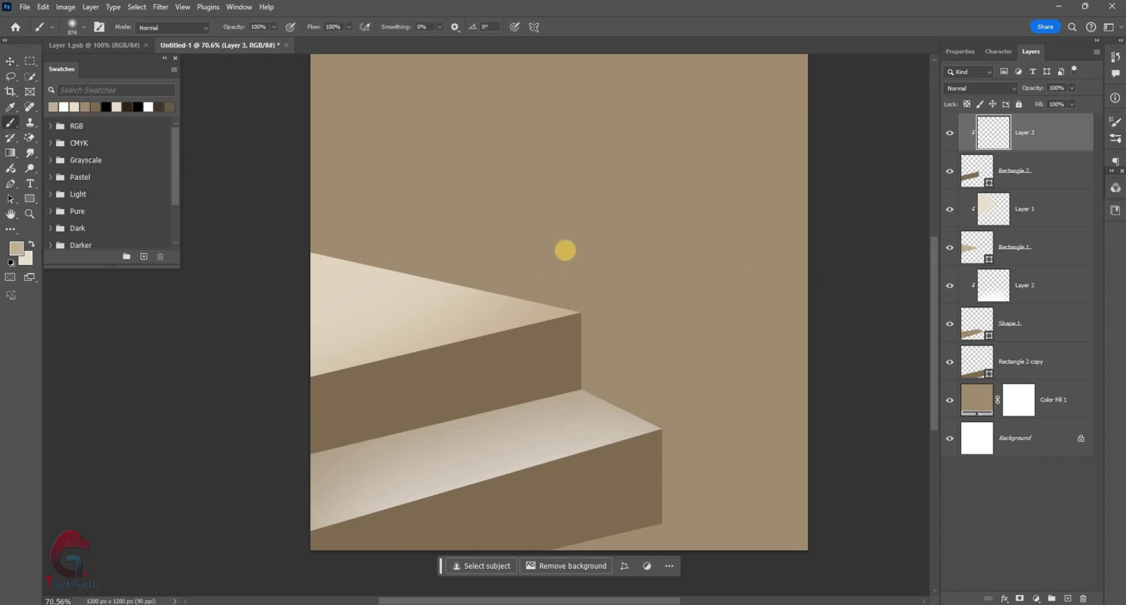
mouse_move(508, 239)
left_mouse_down()
mouse_move(443, 247)
mouse_move(386, 227)
left_mouse_up()
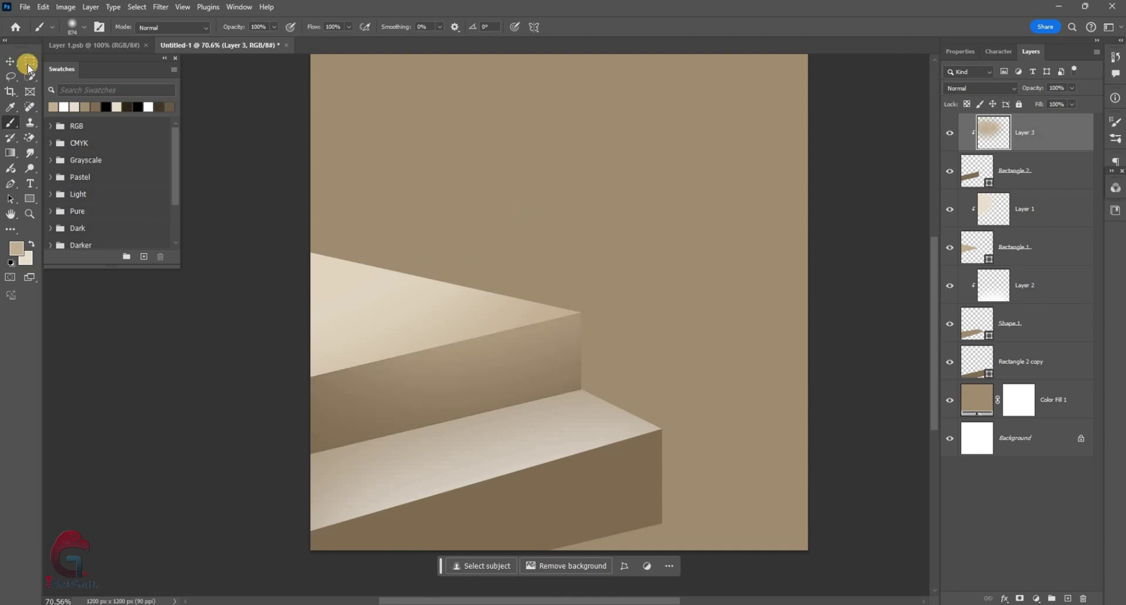
key("v")
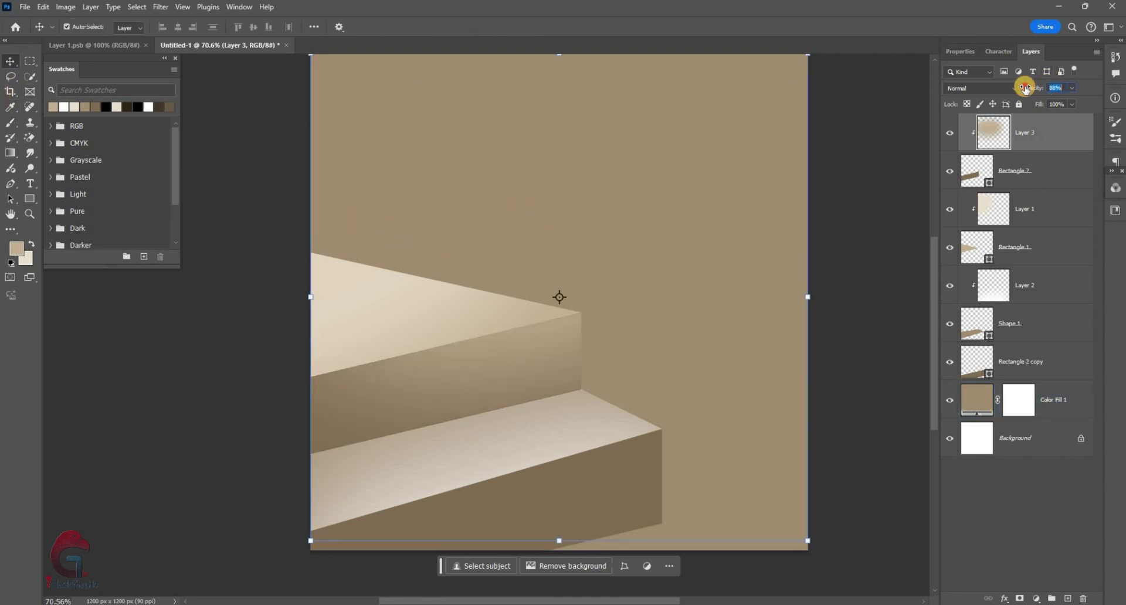
left_click_drag(1025, 88, 1021, 87)
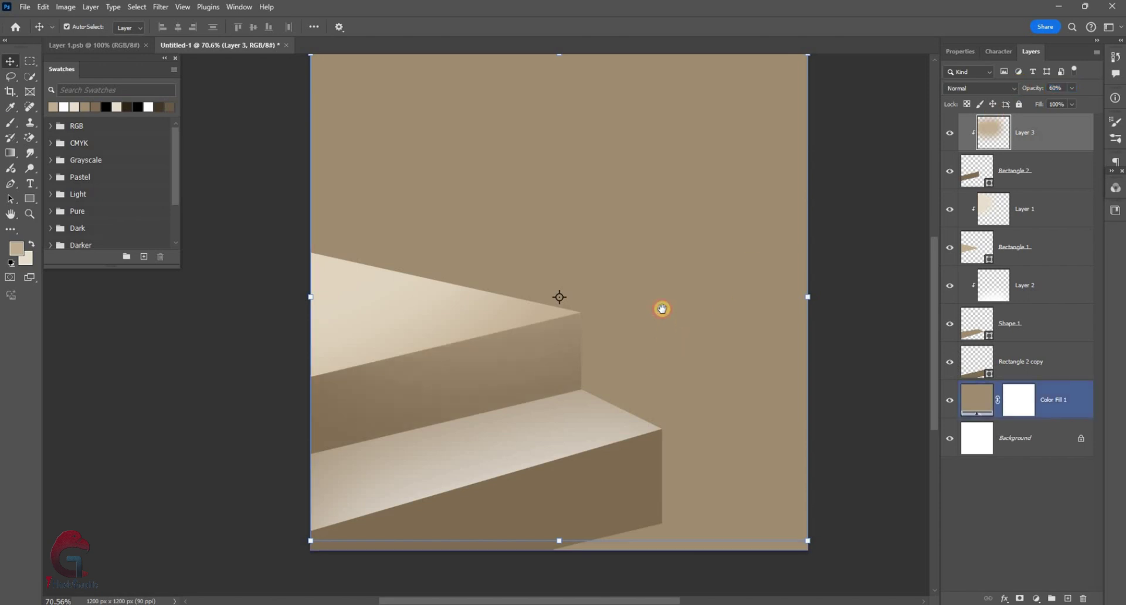
left_click_drag(665, 319, 668, 262)
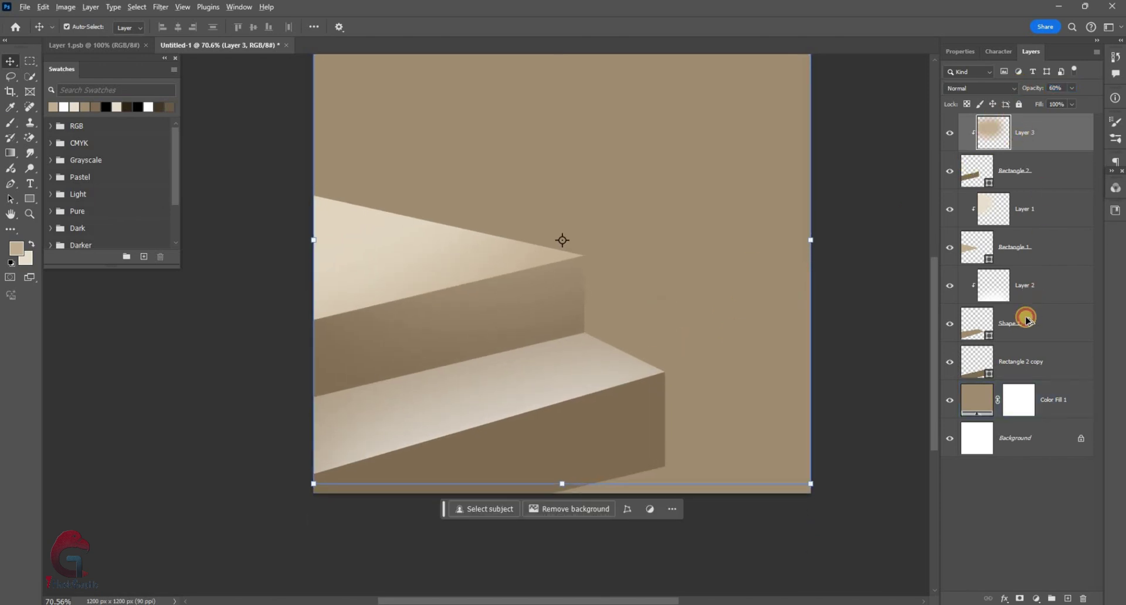
Duplicate the riser highlight, move the copy onto the lower step's front, and clip it there.
left_click_drag(1027, 319, 1021, 357)
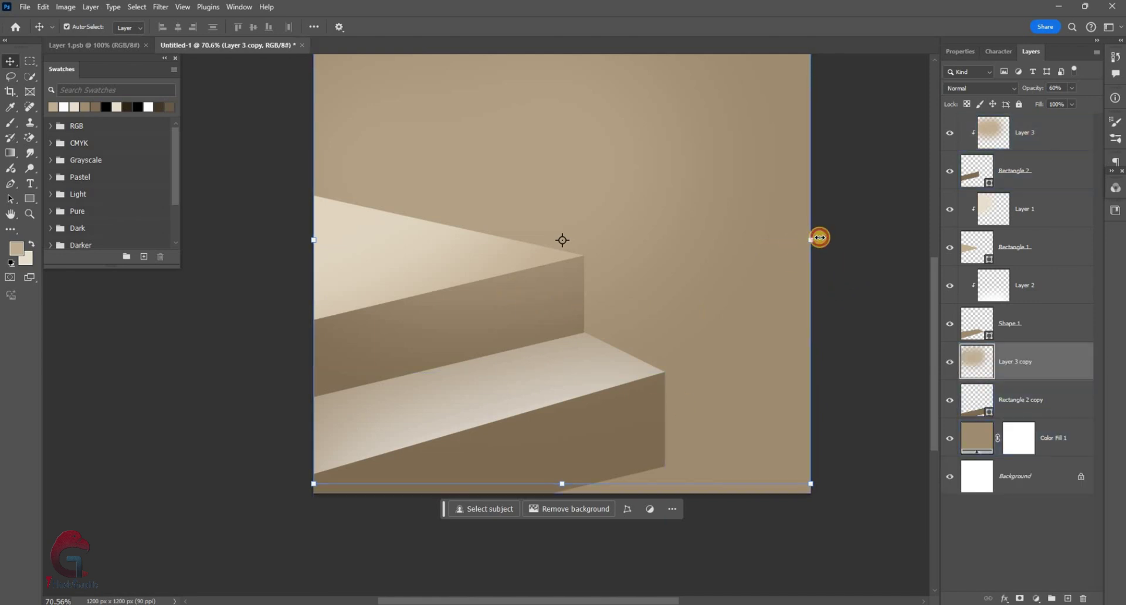
left_click_drag(739, 239, 727, 374)
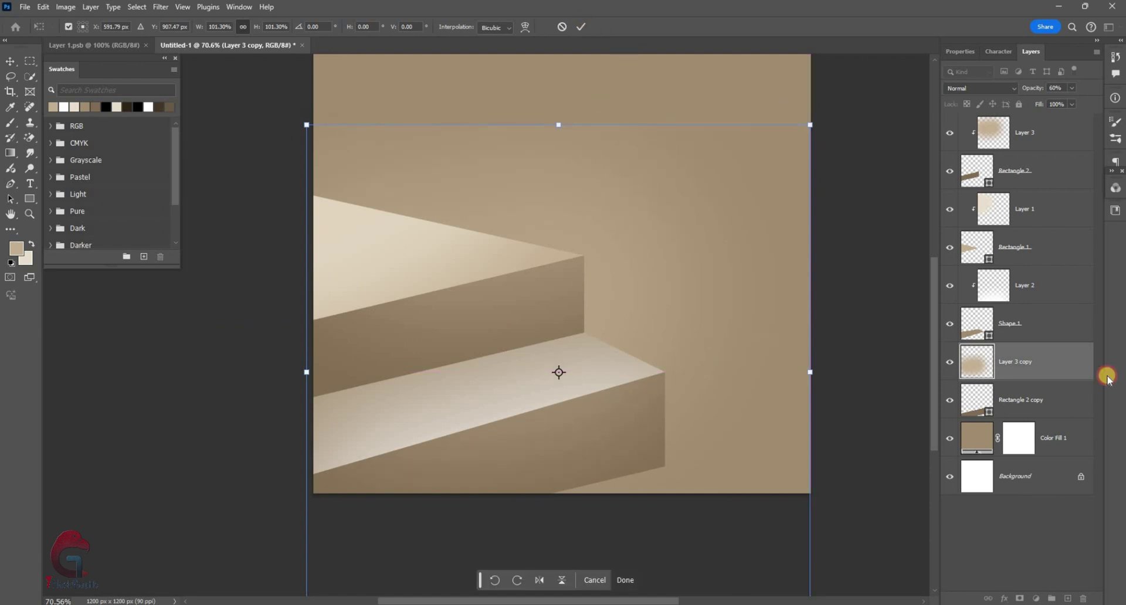
key("Return")
right_click(1024, 287)
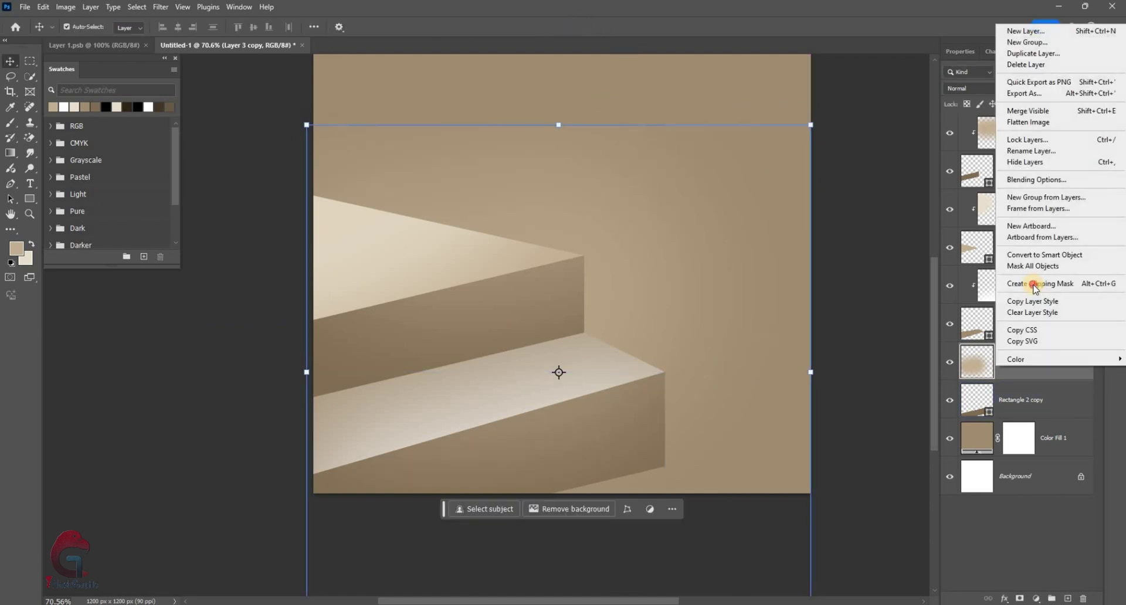
left_click(734, 302)
left_click(829, 266)
left_click(848, 244)
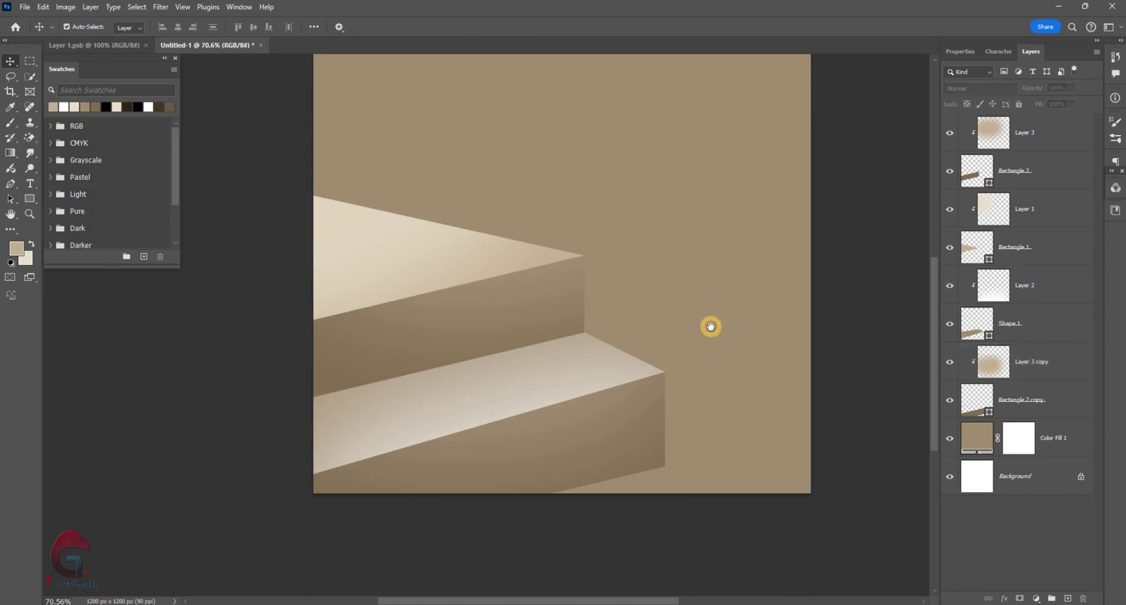
left_click_drag(711, 327, 711, 378)
left_click(976, 170)
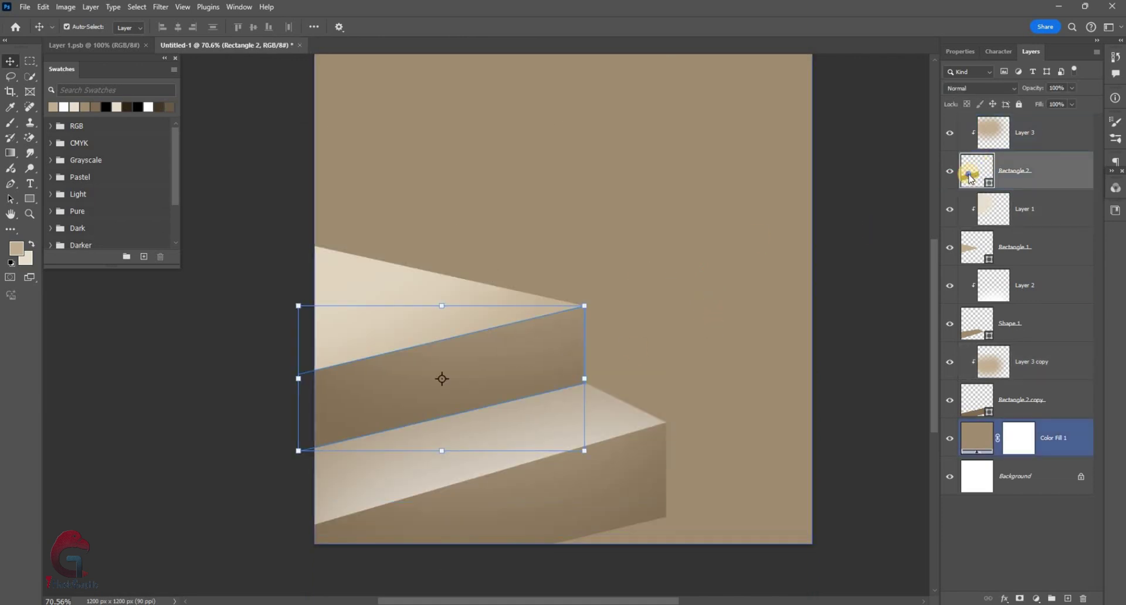
Add Bevel & Emboss to Rectangle 2, adjusting its light angle, size and highlight opacity.
right_click(991, 179)
left_click(994, 183)
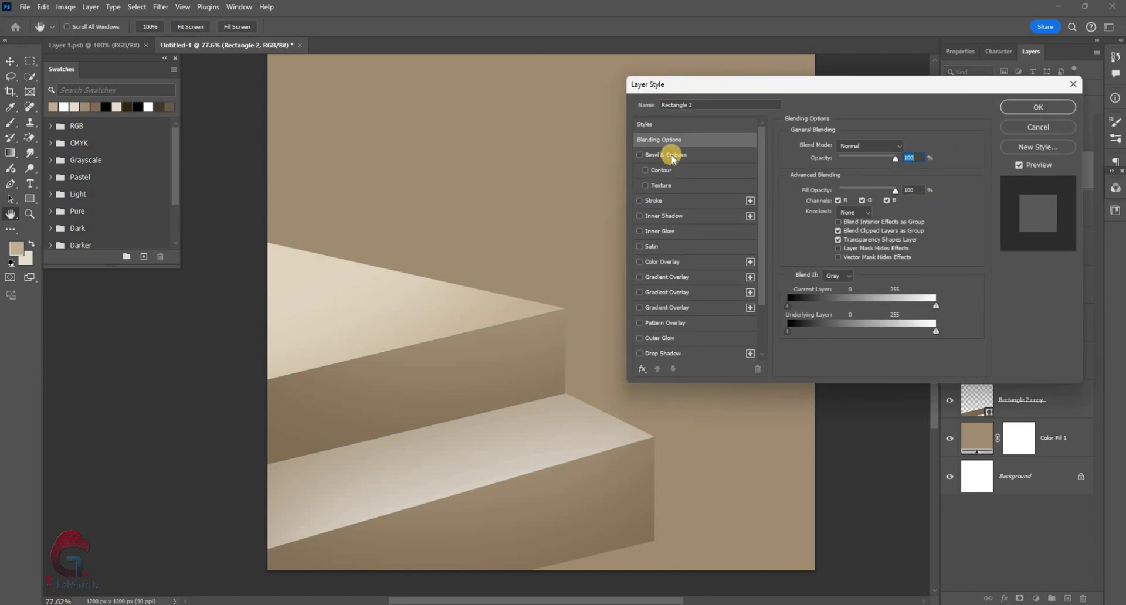
left_click(666, 154)
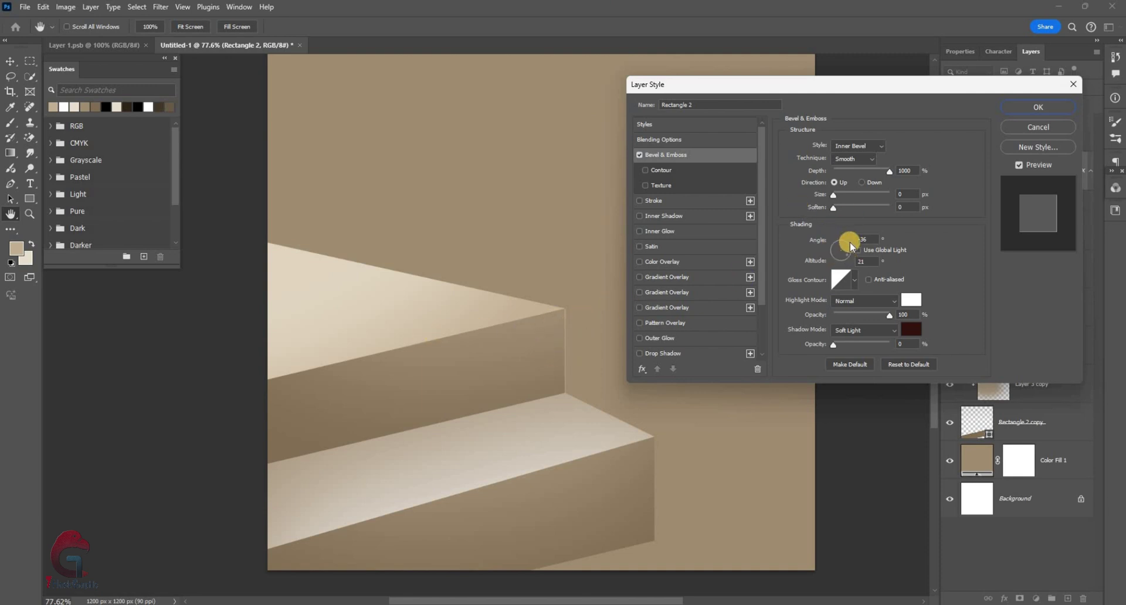
left_click(842, 257)
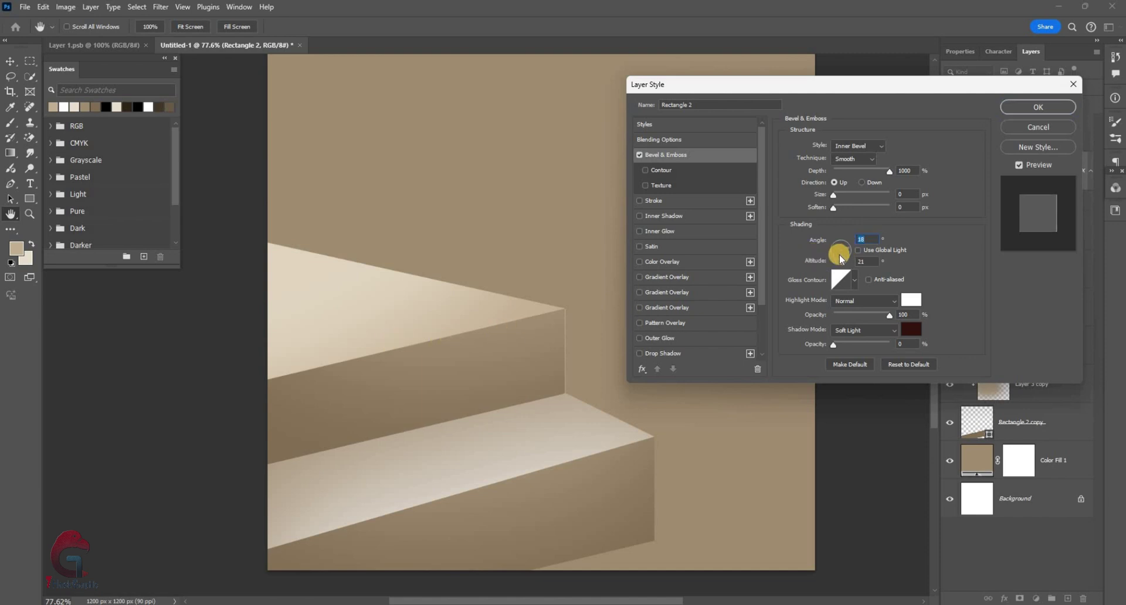
left_click(843, 261)
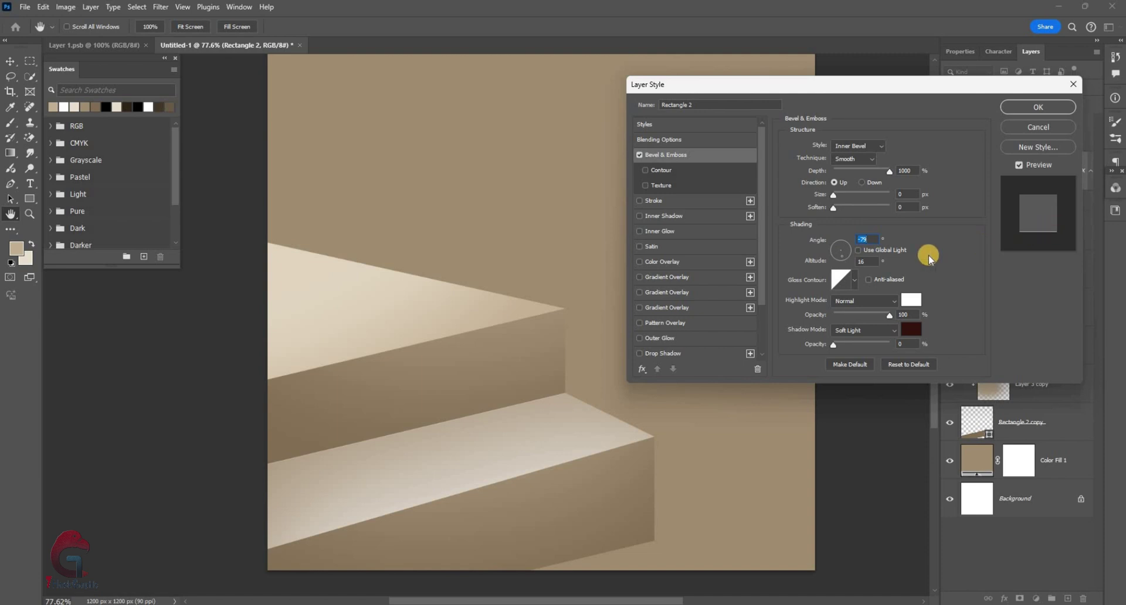
mouse_move(842, 245)
left_mouse_down()
mouse_move(508, 336)
mouse_move(685, 299)
mouse_move(845, 246)
left_mouse_up()
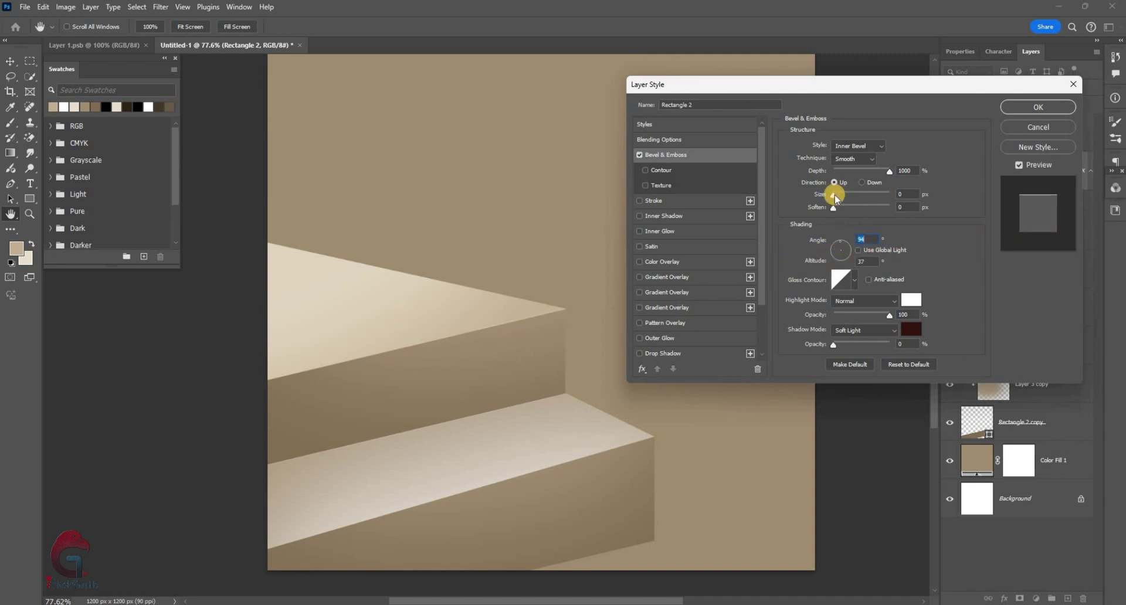
left_click(835, 195)
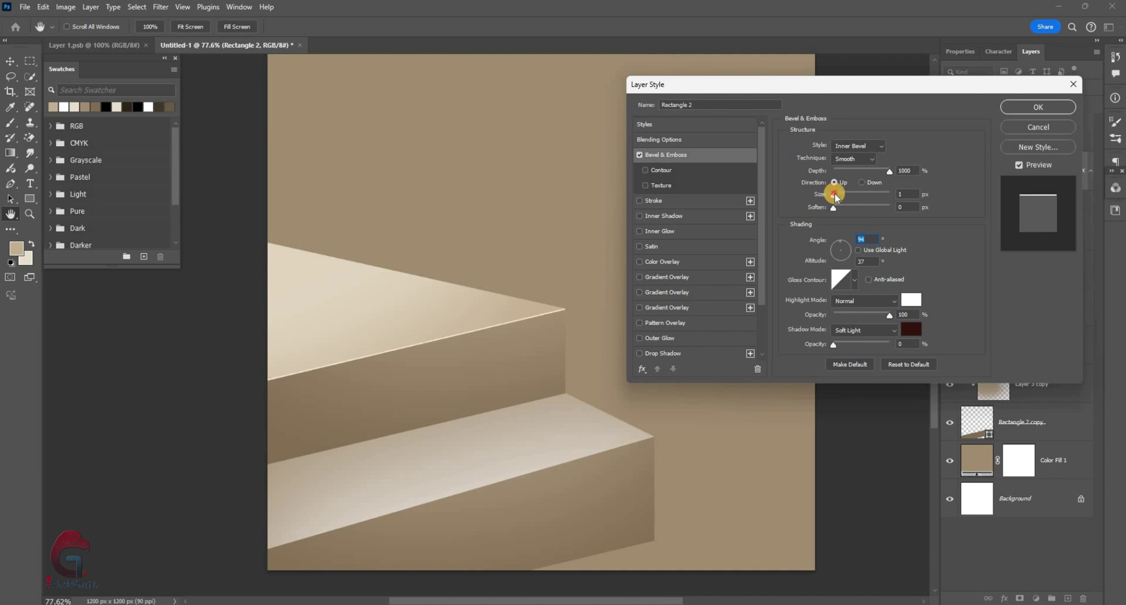
left_click(868, 316)
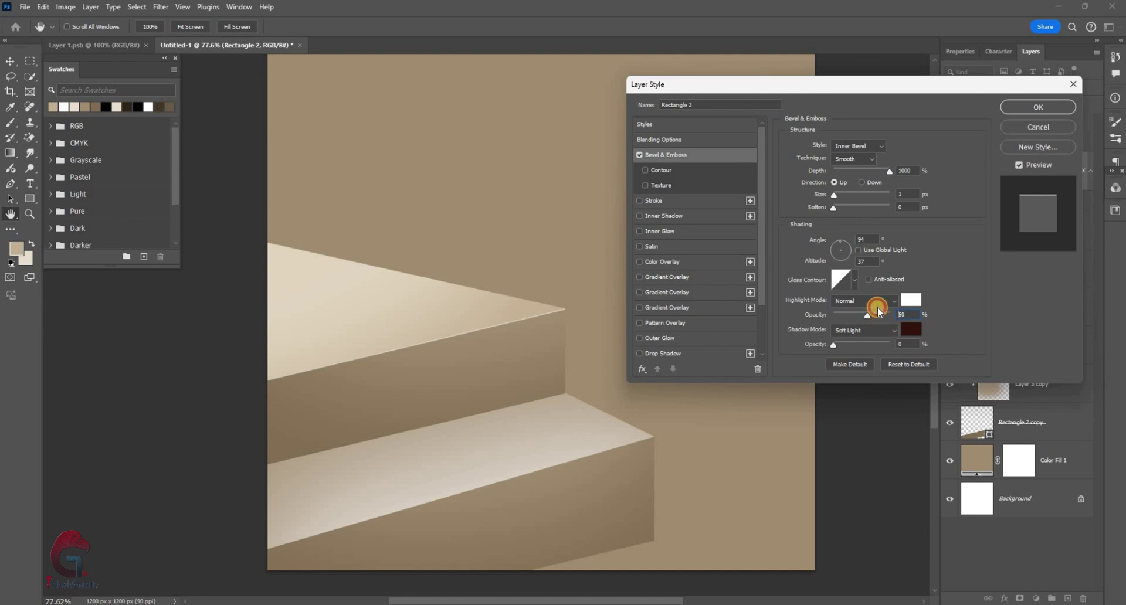
left_click_drag(877, 307, 880, 308)
Set the bevel to size 3 px with cream f7ecda highlight at 70%, then apply it.
left_click(912, 300)
type("e1d5c1")
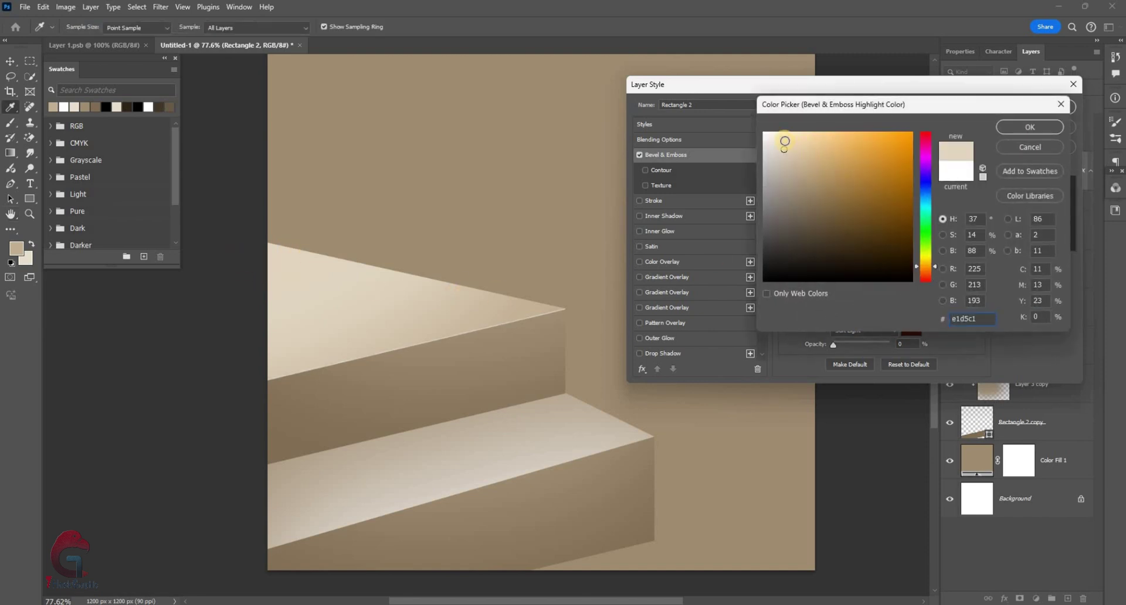
left_click(782, 136)
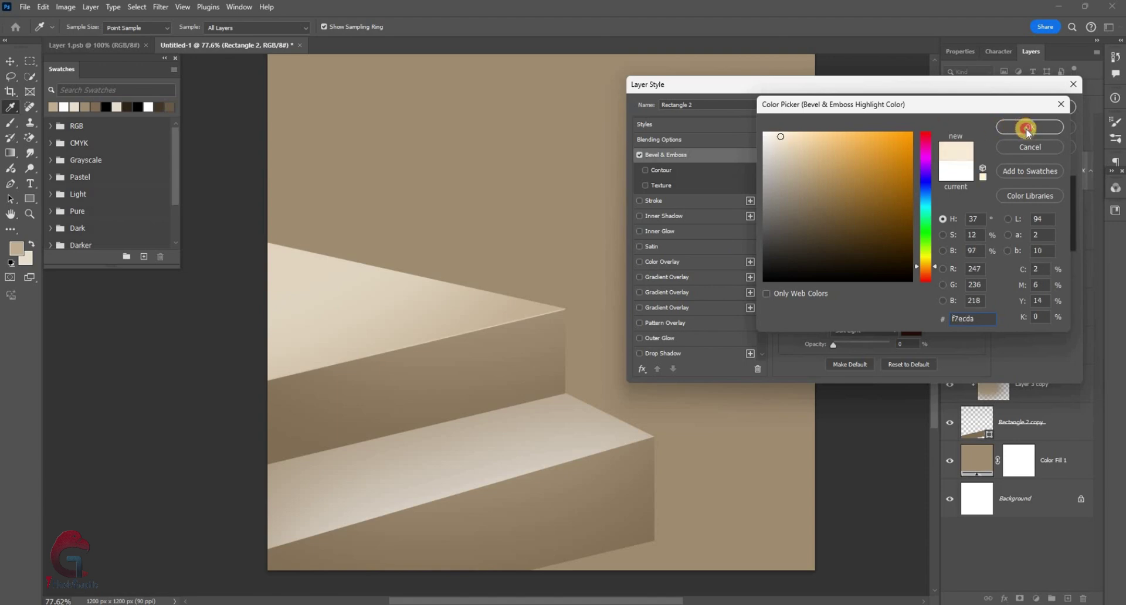
key("Return")
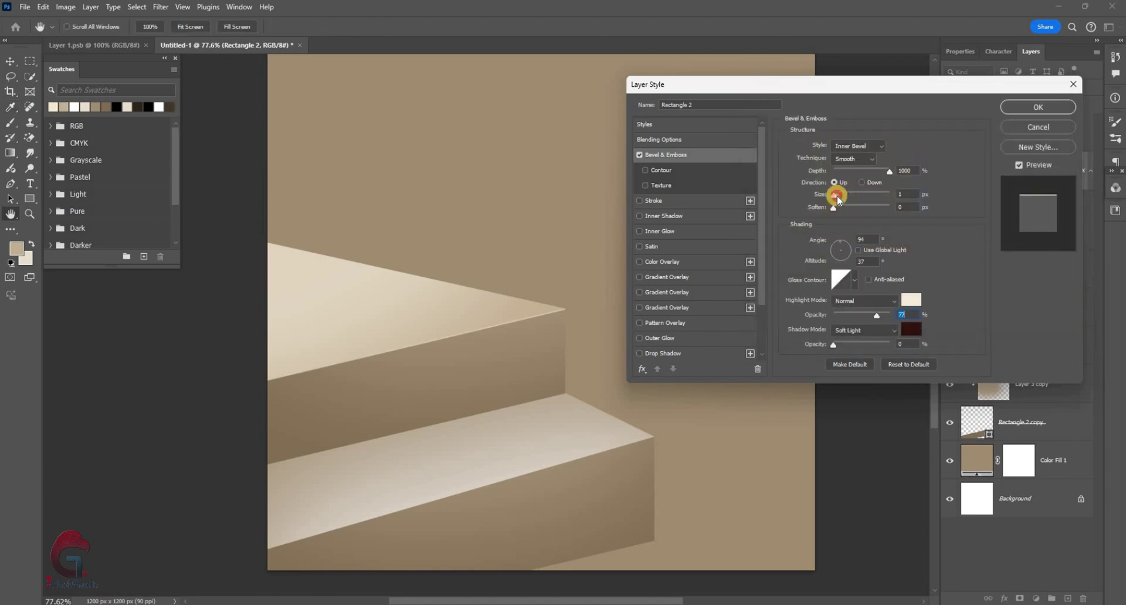
left_click_drag(837, 195, 871, 202)
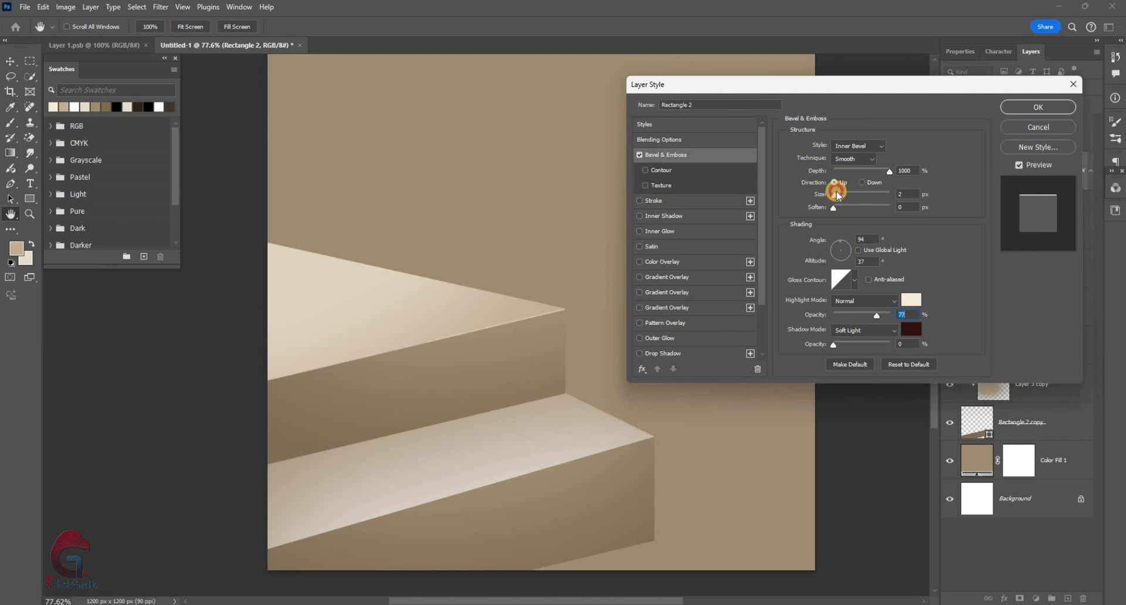
left_click(861, 314)
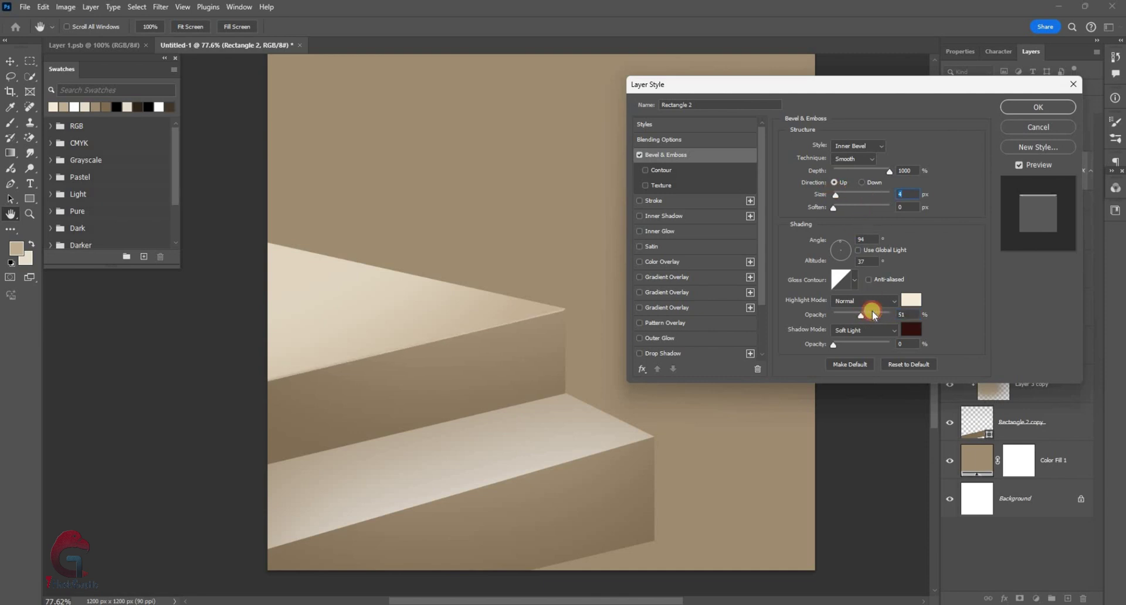
left_click_drag(874, 310, 877, 311)
type("3")
left_click_drag(846, 244, 926, 200)
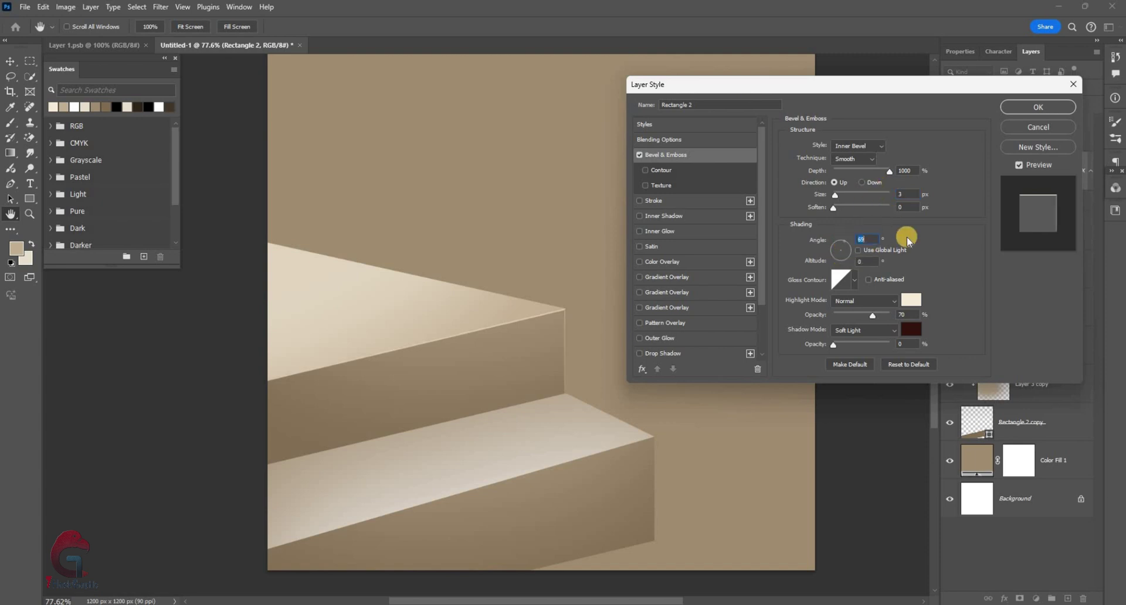
left_click(873, 237)
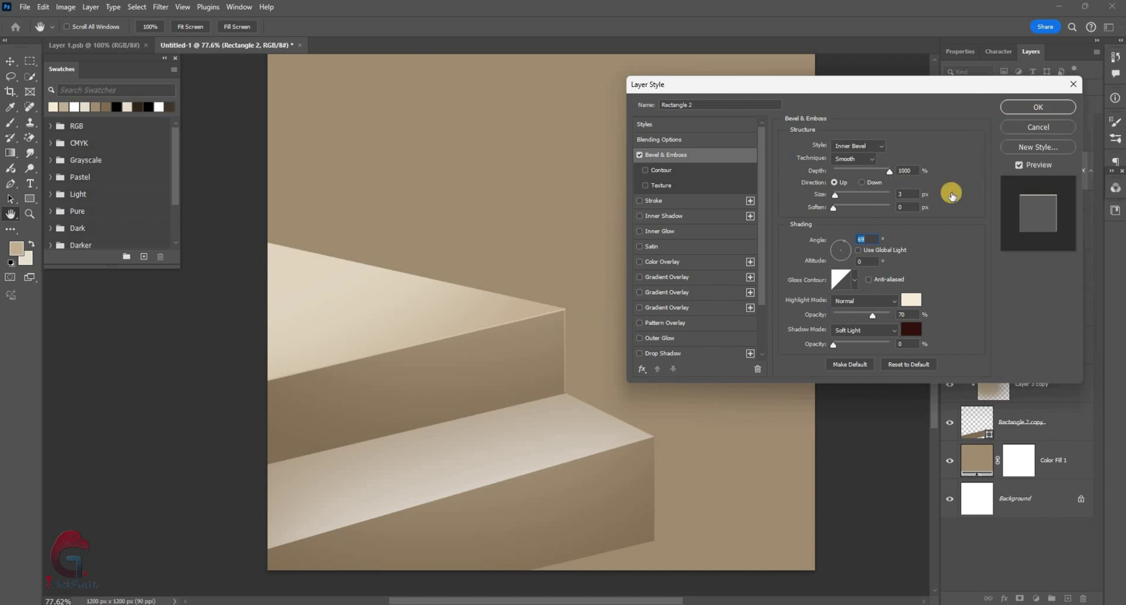
left_click(1038, 107)
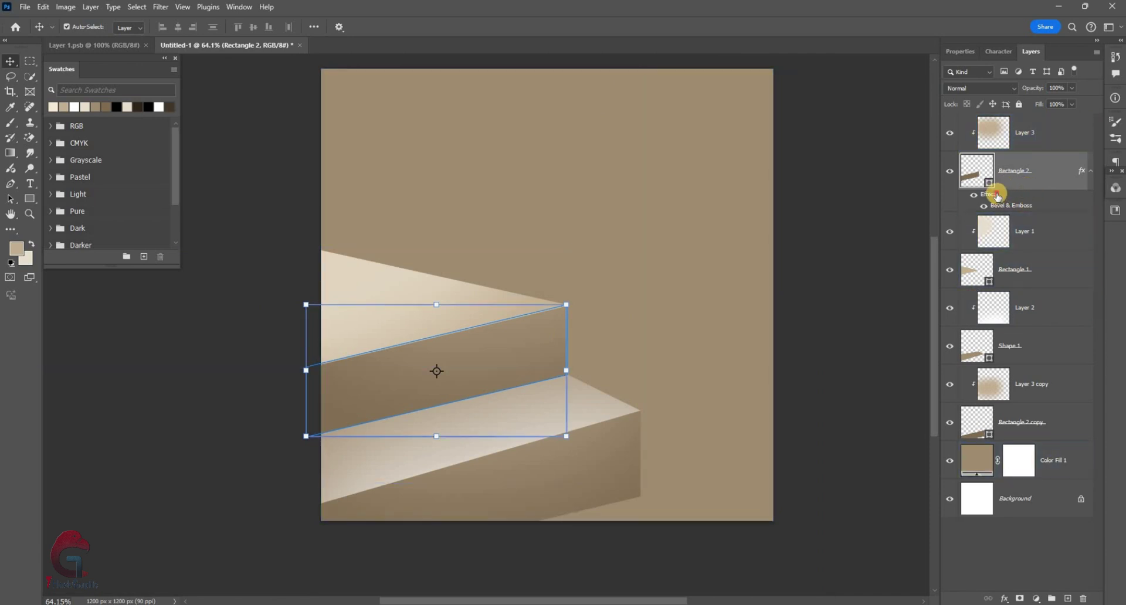
Copy the bevel effect onto Rectangle 2 copy, then reopen Rectangle 2's layer options.
mouse_move(998, 196)
left_mouse_down()
mouse_move(867, 371)
mouse_move(651, 435)
left_mouse_up()
scroll(628, 430, "up", 3)
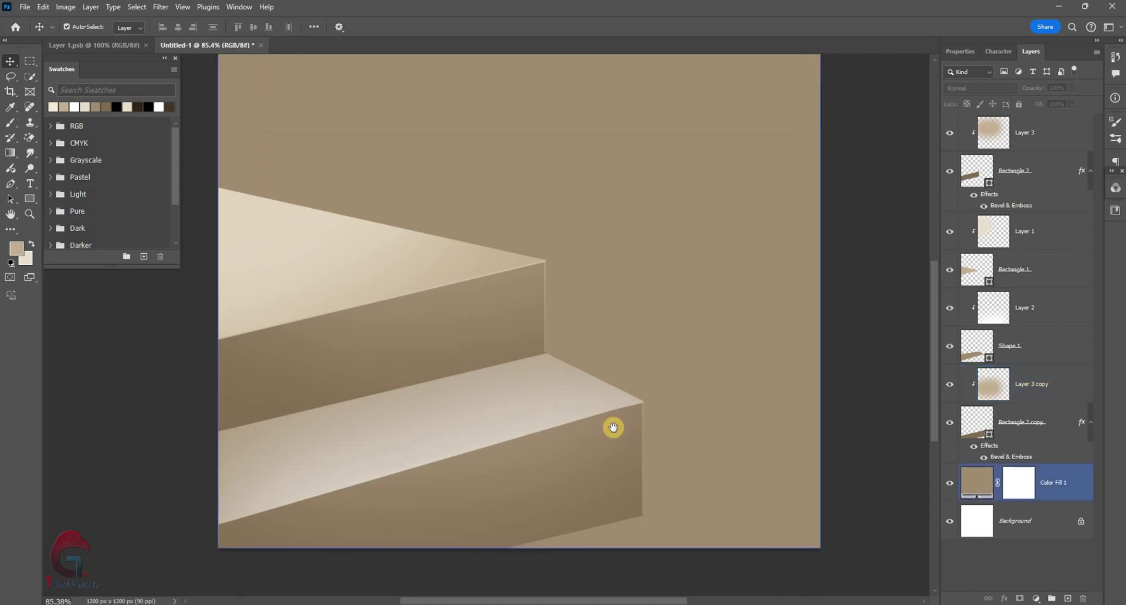
scroll(636, 411, "up", 1)
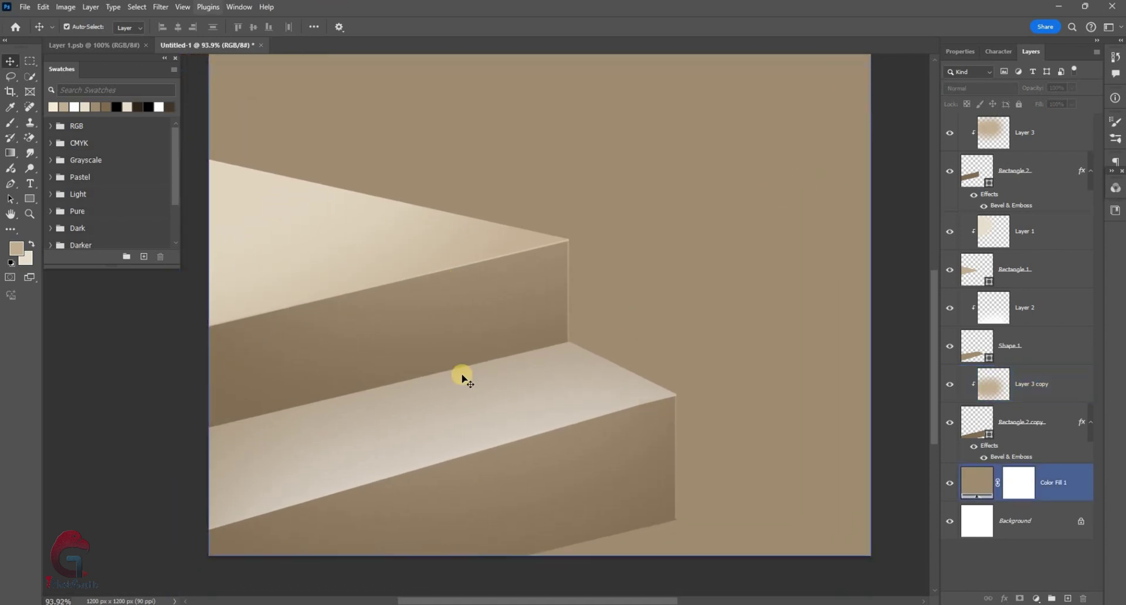
left_click(498, 370)
left_click(584, 380)
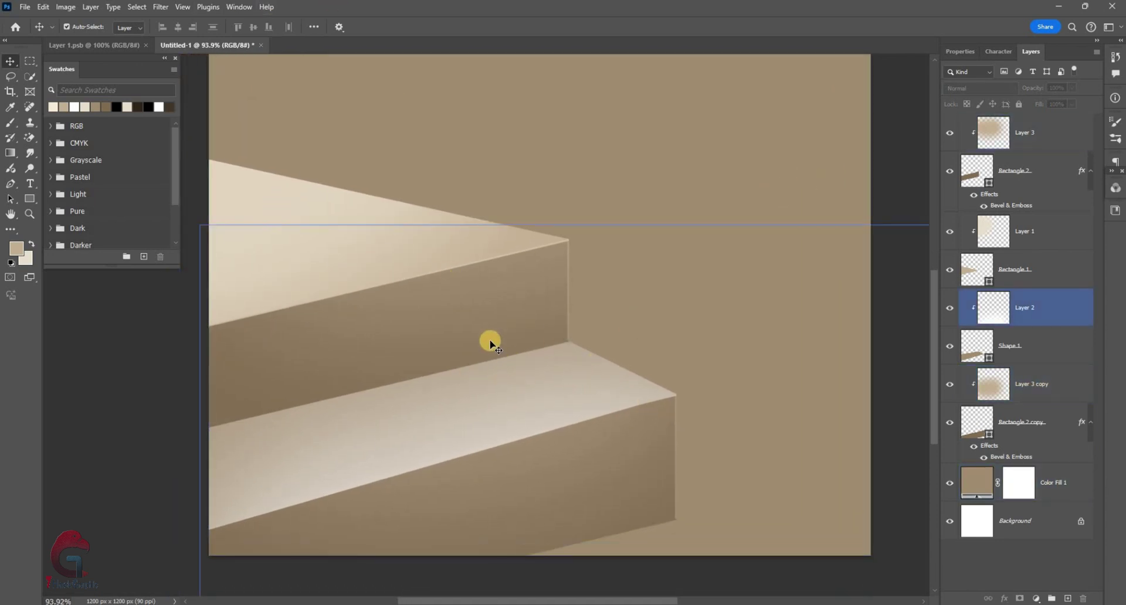
scroll(888, 168, "down", 1)
left_click(991, 133)
left_click(983, 171)
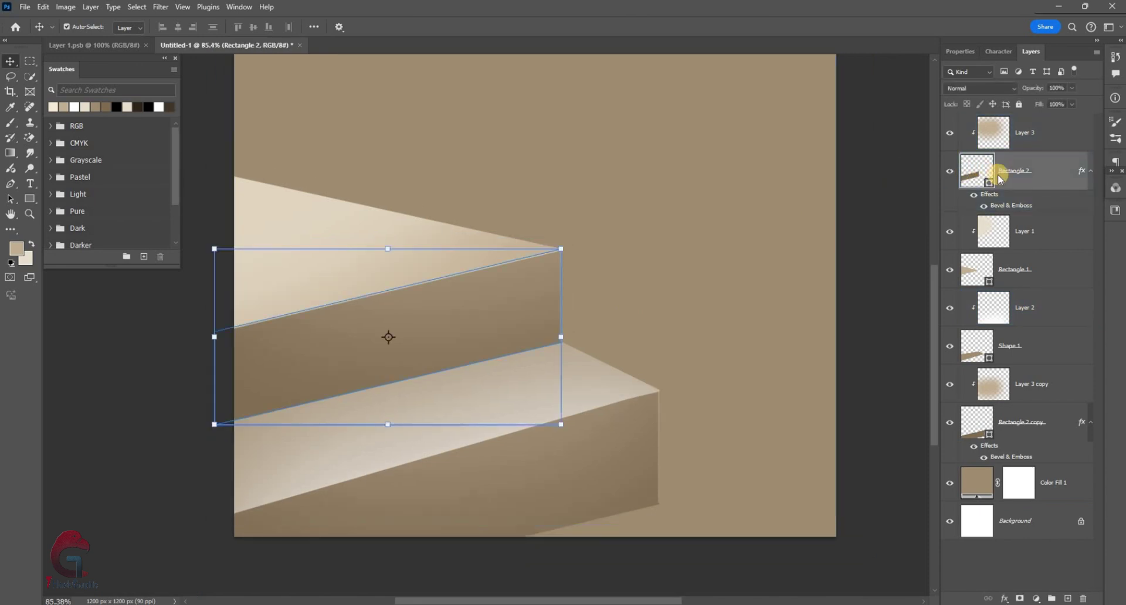
right_click(984, 172)
Add a Drop Shadow to Rectangle 2 in its Blending Options and set its size to 6 px.
left_click(982, 182)
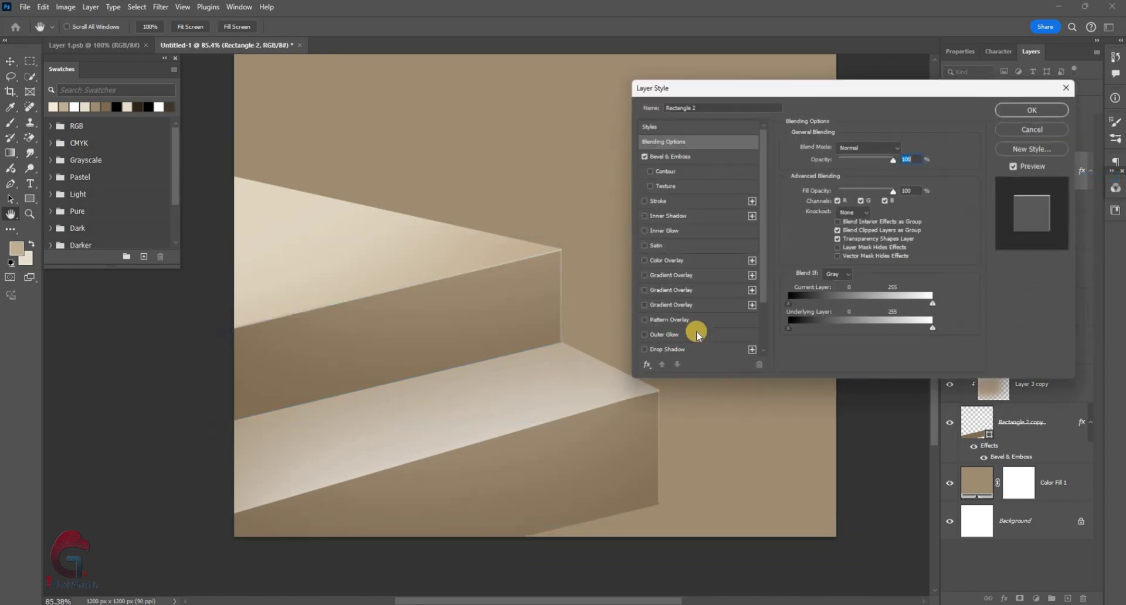
scroll(669, 351, "down", 1)
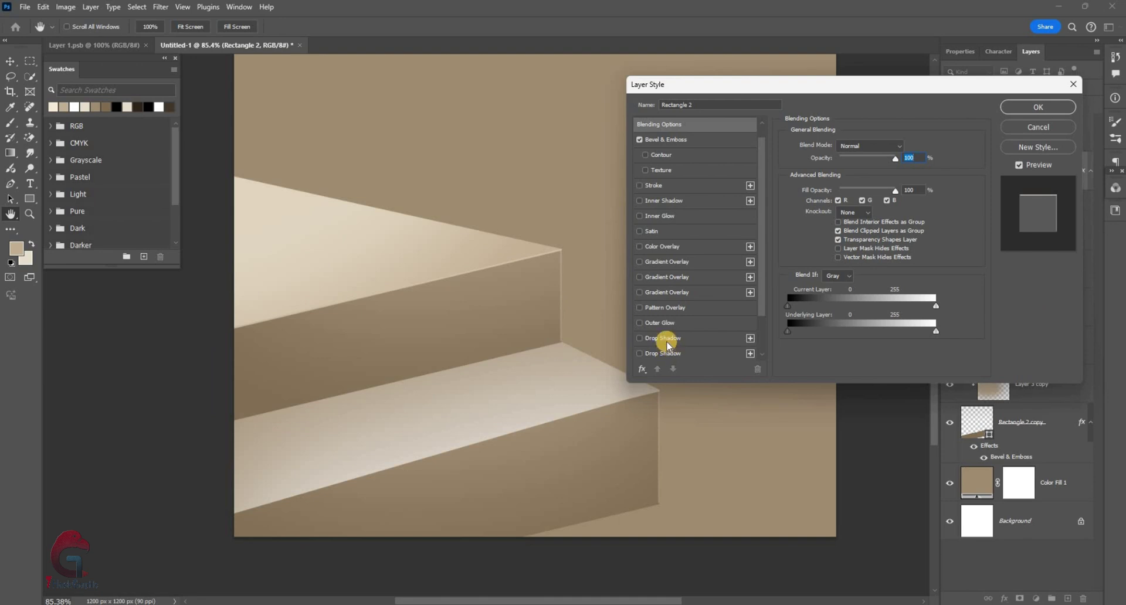
left_click(683, 338)
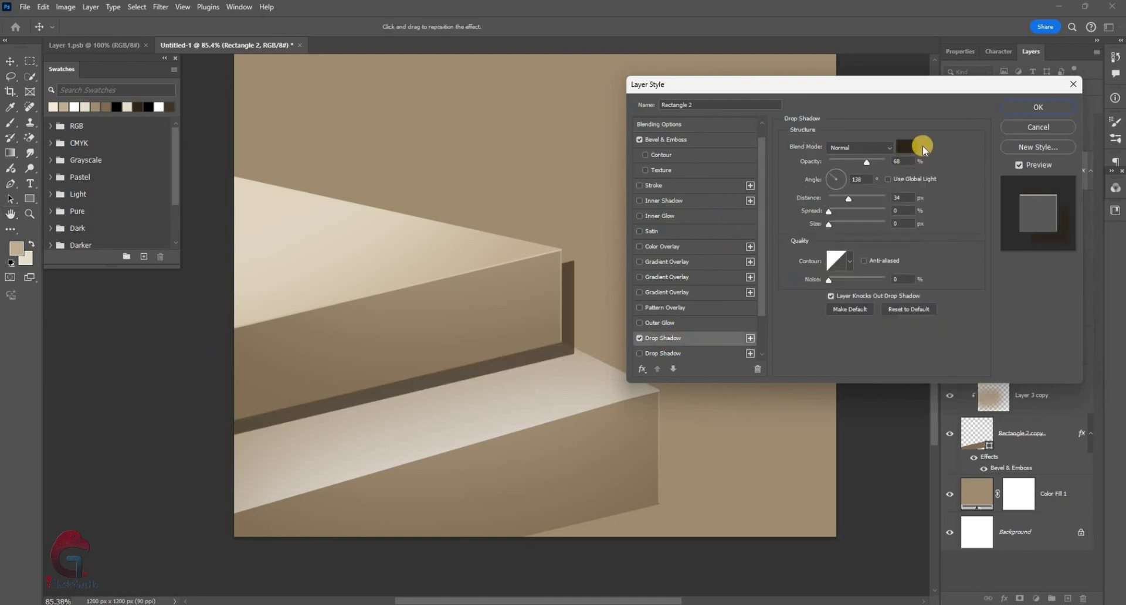
left_click(839, 174)
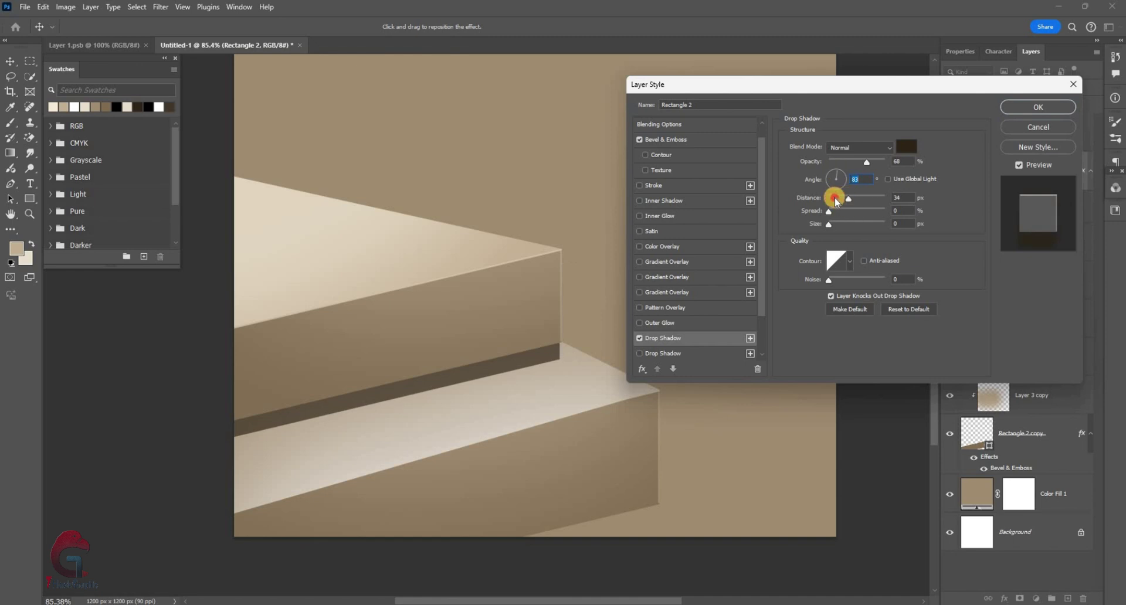
left_click_drag(835, 197, 832, 201)
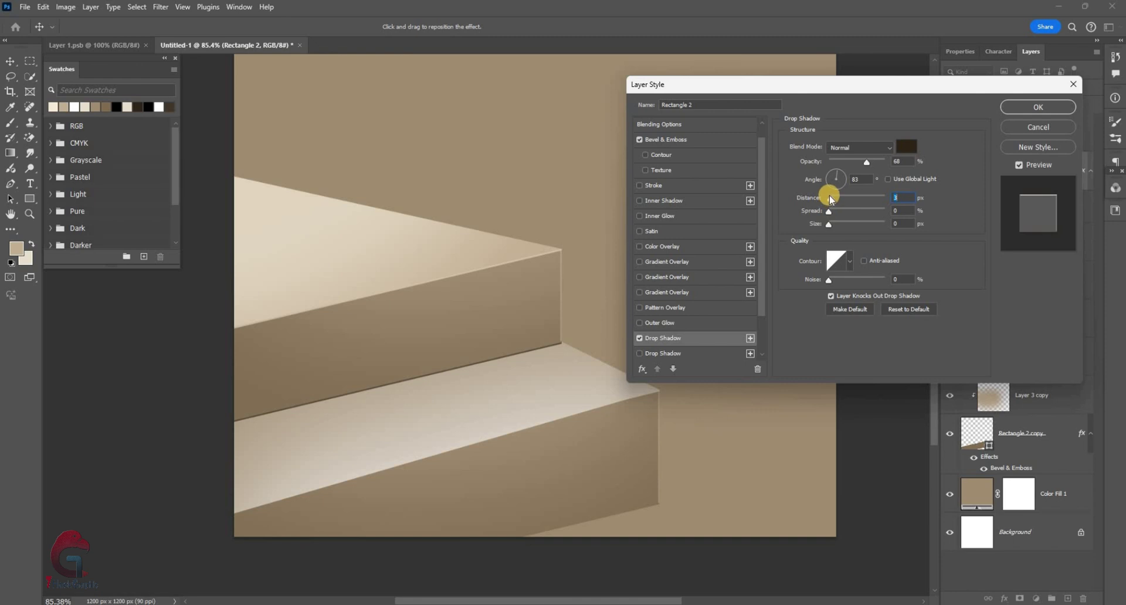
left_click(832, 225)
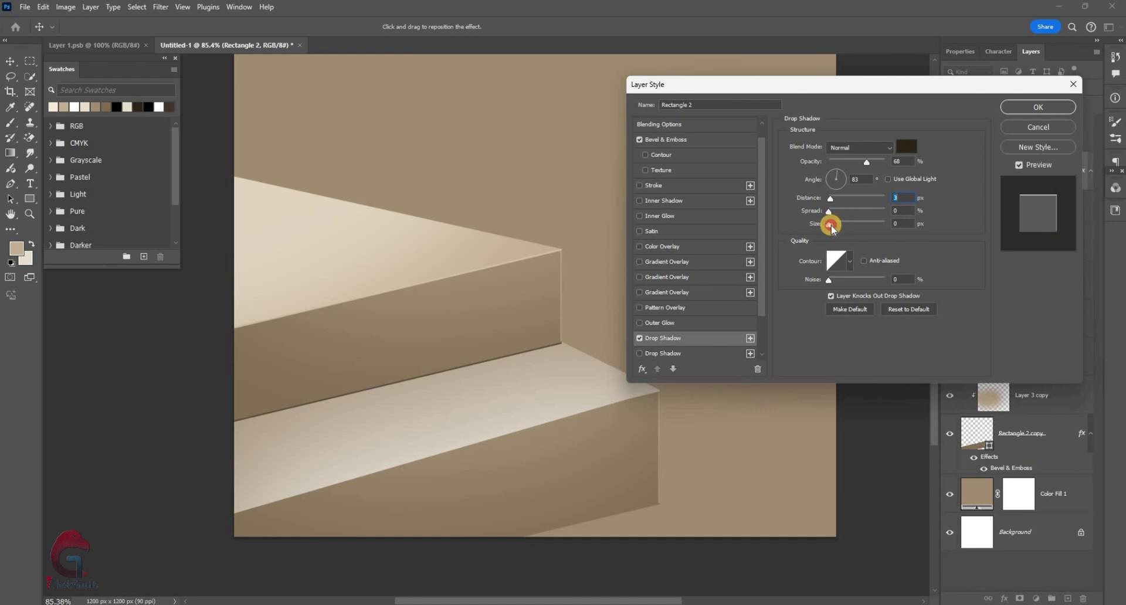
left_click_drag(832, 225, 834, 224)
key("Tab")
key("Tab")
Set the shadow to a 54° angle, 8 px distance and 68% opacity, and apply it.
left_click(843, 173)
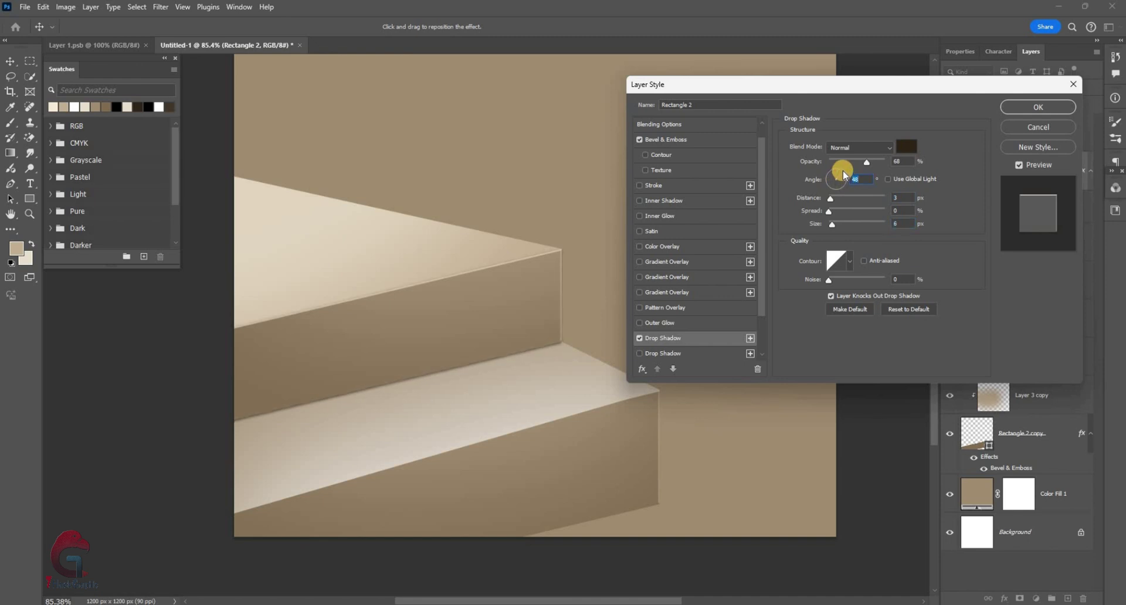
left_click(841, 202)
left_click_drag(833, 198, 835, 200)
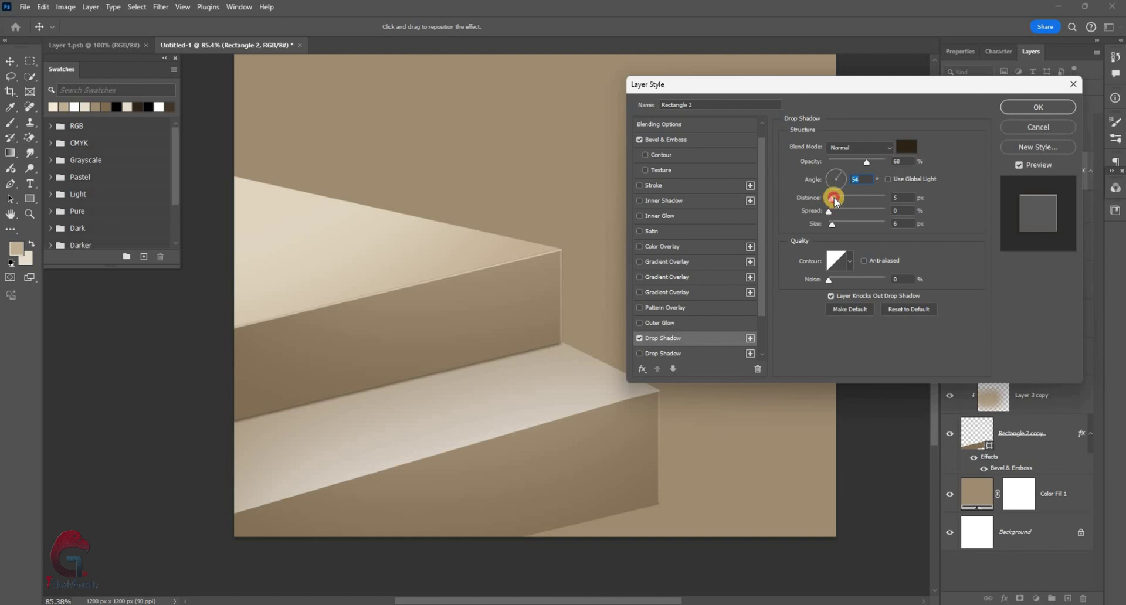
left_click(879, 162)
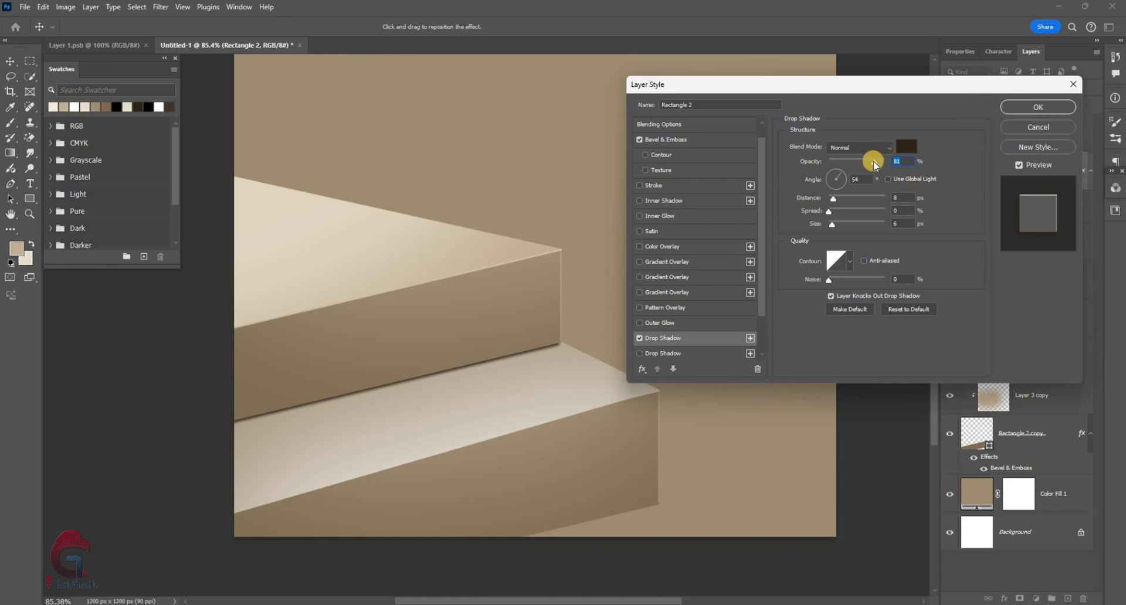
left_click_drag(874, 163, 867, 163)
left_click(1034, 108)
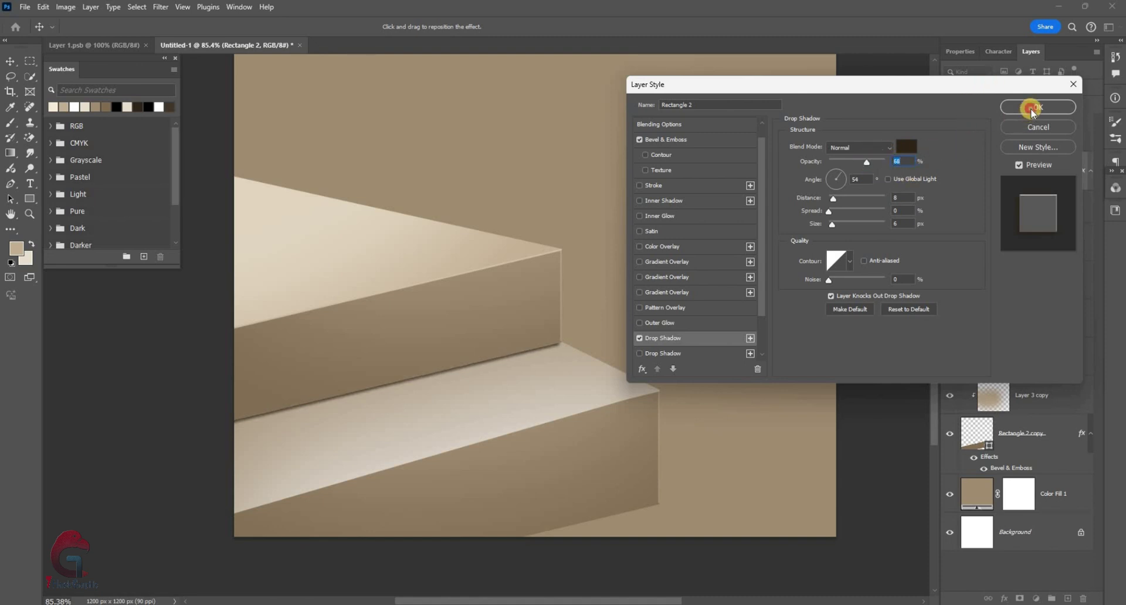
key("ctrl+0")
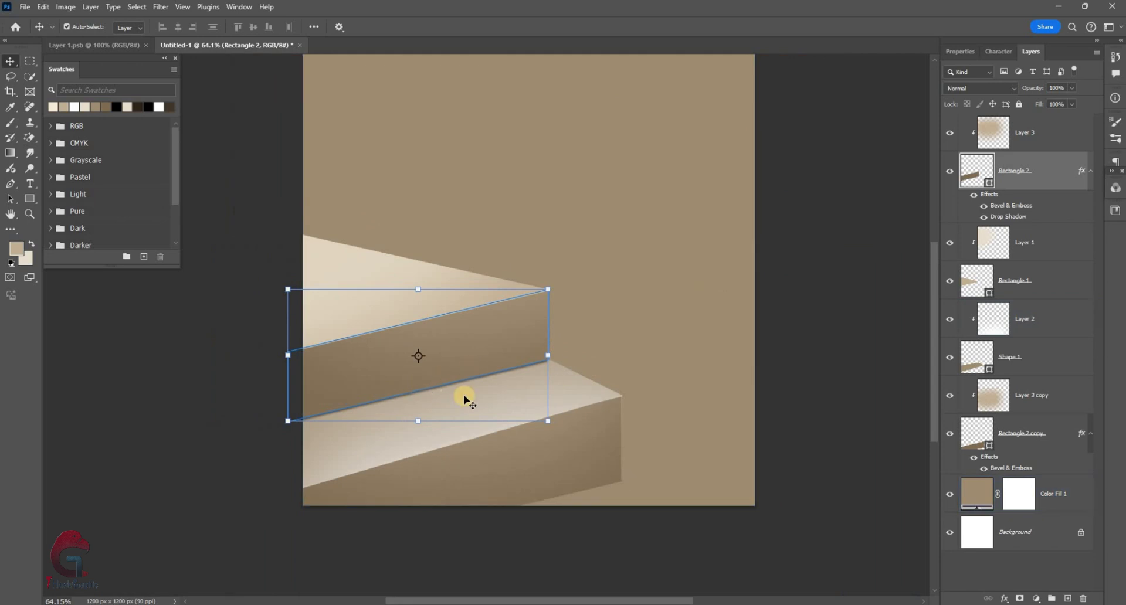
Copy the drop shadow onto Rectangle 2 copy, then select Shape 1, the lower step's top face.
mouse_move(998, 217)
left_mouse_down()
mouse_move(990, 404)
mouse_move(951, 453)
left_mouse_up()
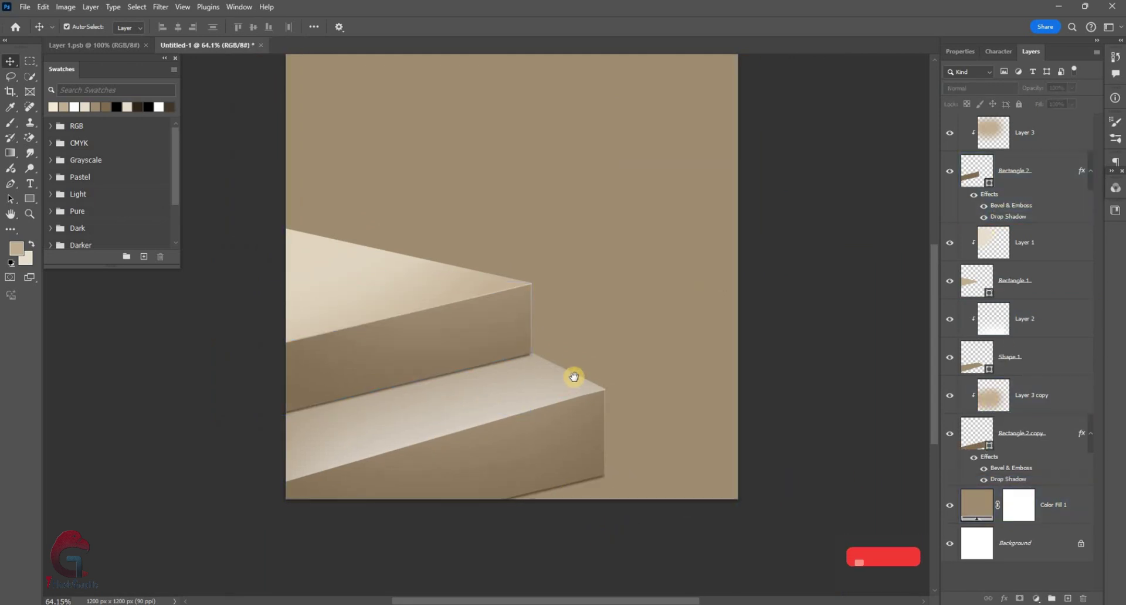
left_click_drag(574, 377, 588, 390)
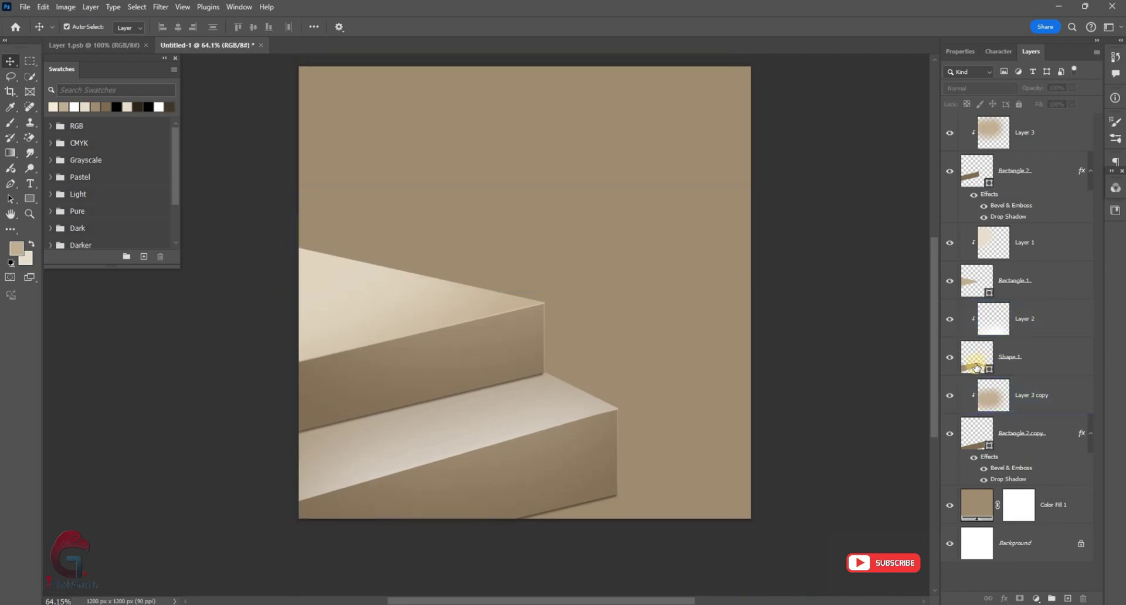
left_click(536, 431)
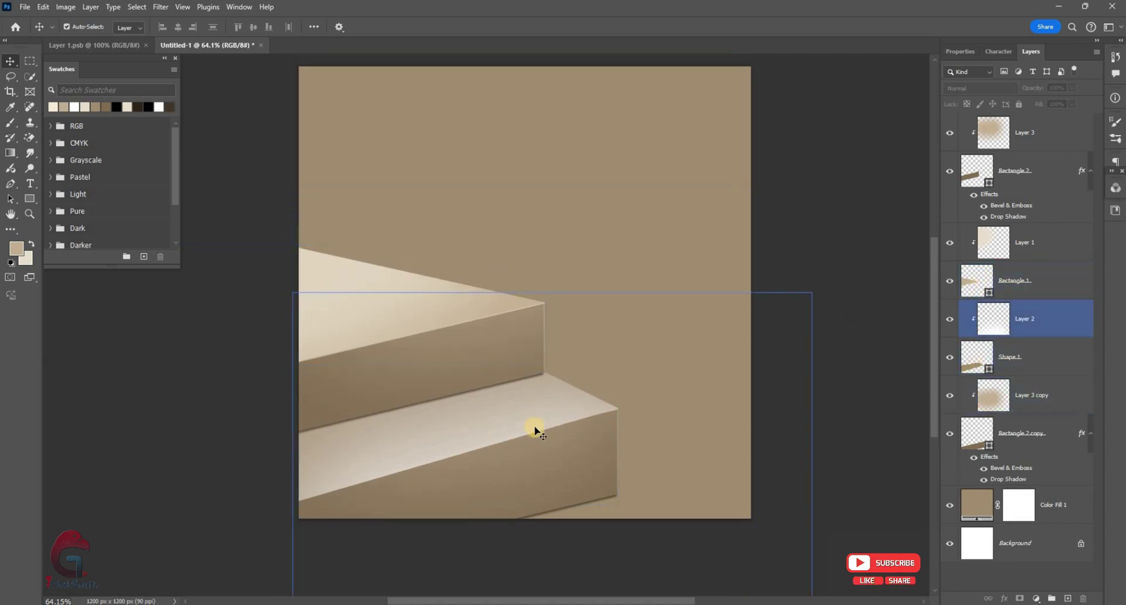
left_click(976, 284)
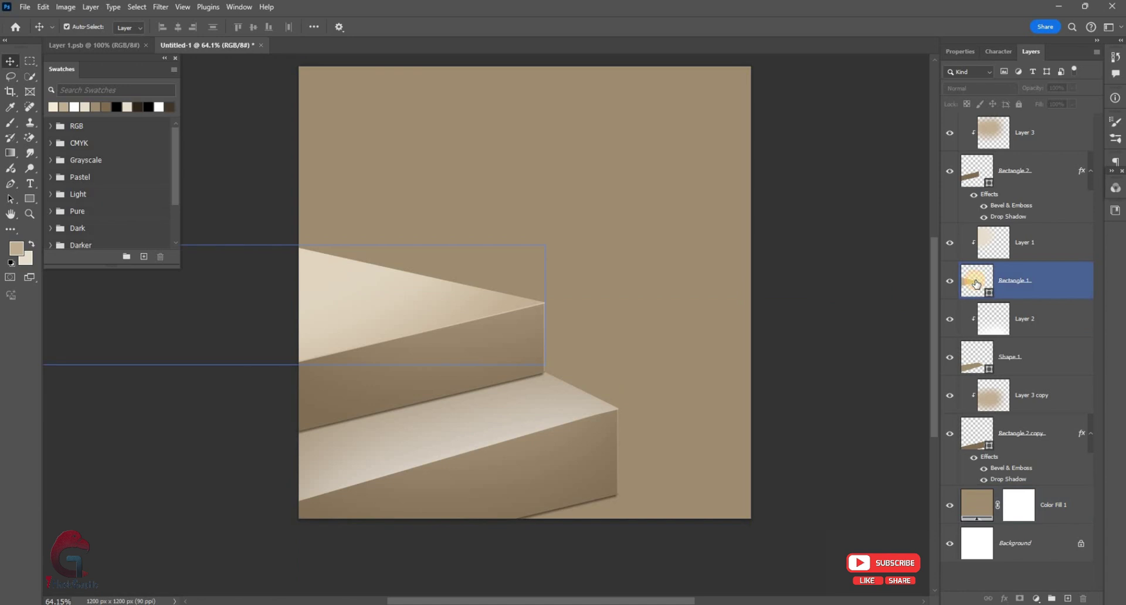
left_click(980, 396)
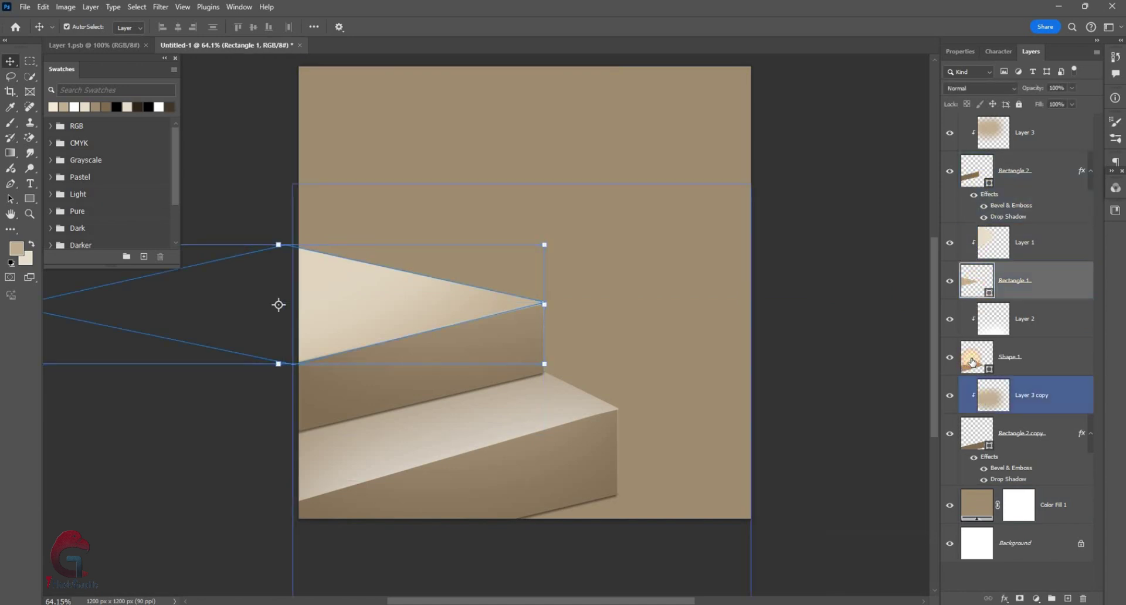
left_click(973, 361)
Give Shape 1 a Bevel & Emboss with -31° angle, altitude 16 and 80% highlight opacity.
right_click(1002, 367)
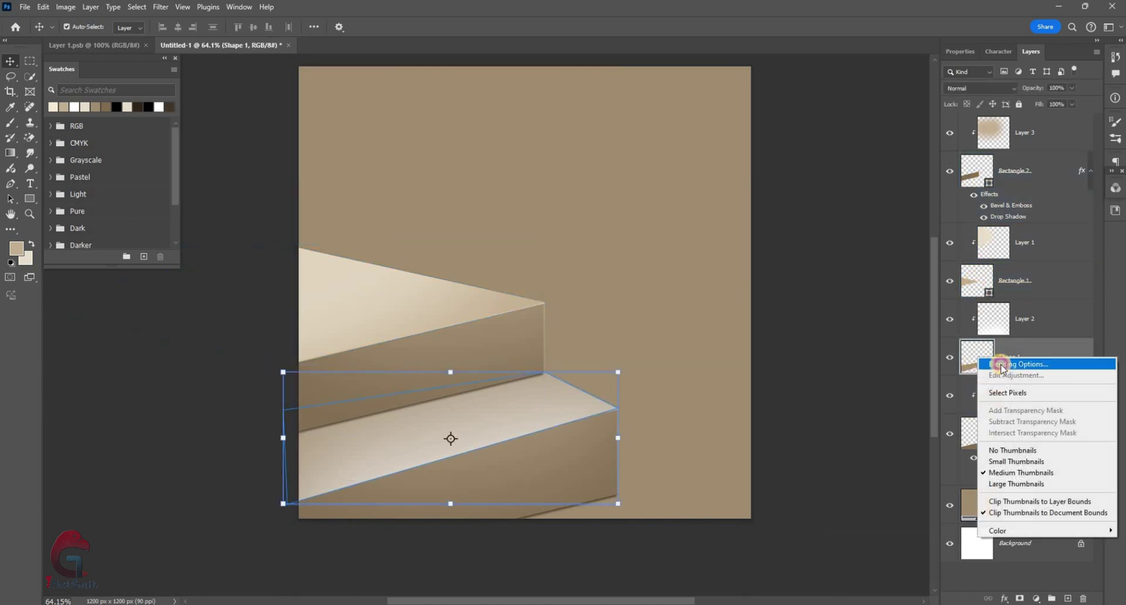
left_click(1018, 363)
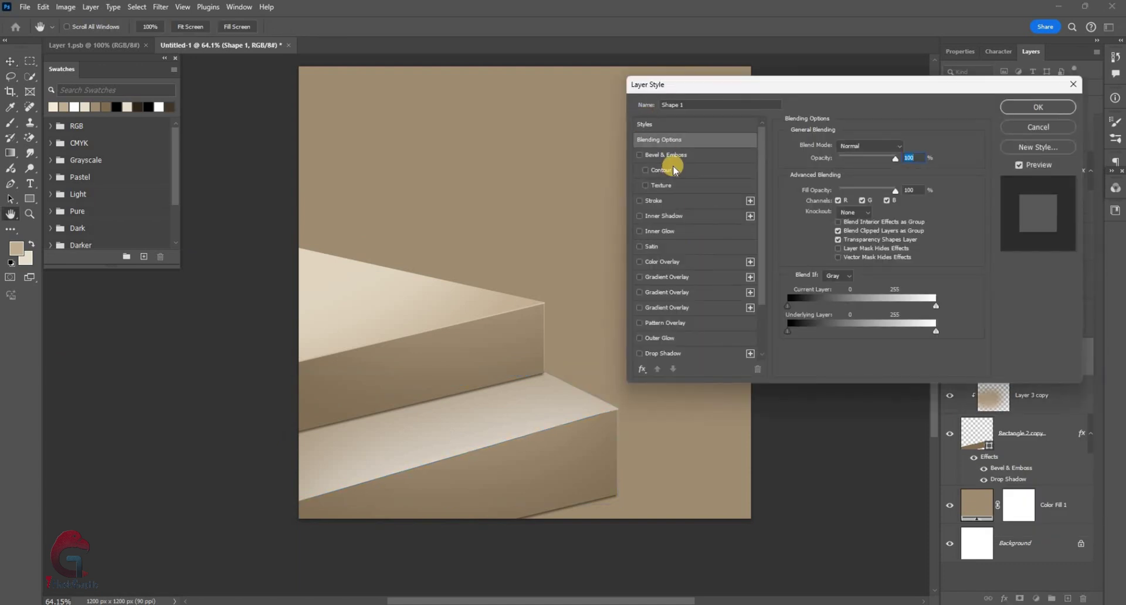
left_click(670, 156)
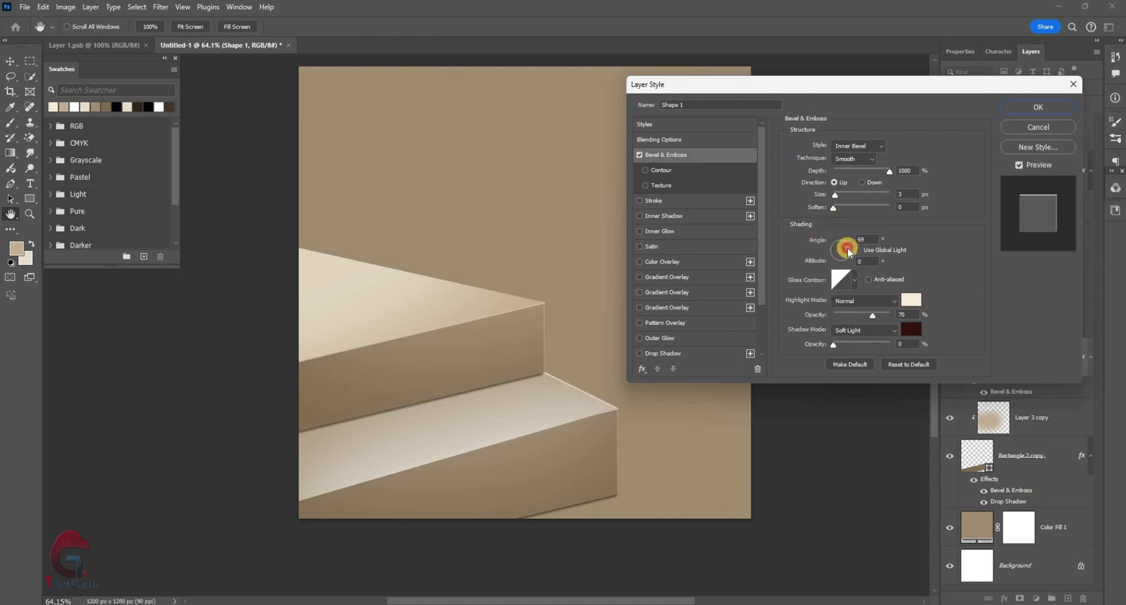
mouse_move(848, 251)
left_mouse_down()
mouse_move(847, 279)
mouse_move(851, 257)
left_mouse_up()
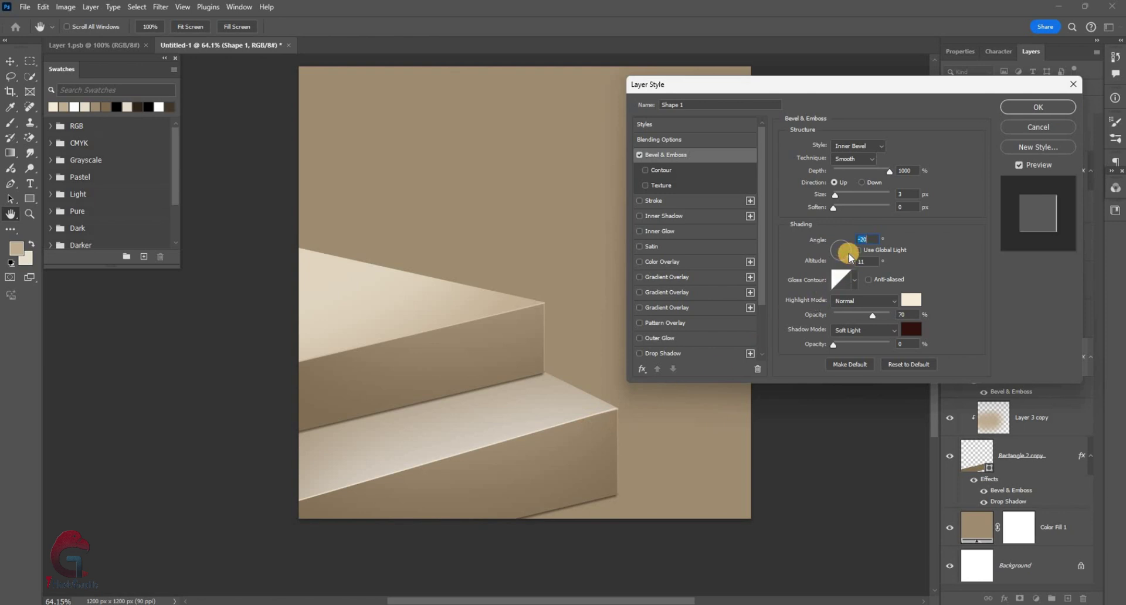
left_click_drag(850, 249, 877, 304)
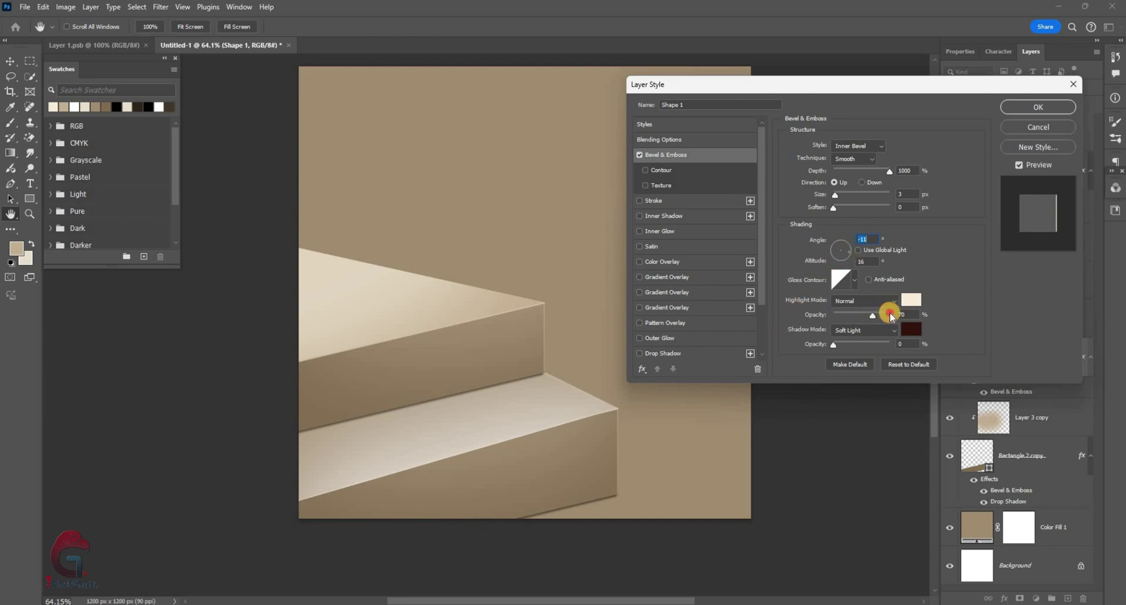
left_click_drag(884, 317, 878, 315)
left_click_drag(838, 244, 846, 254)
left_click(1039, 108)
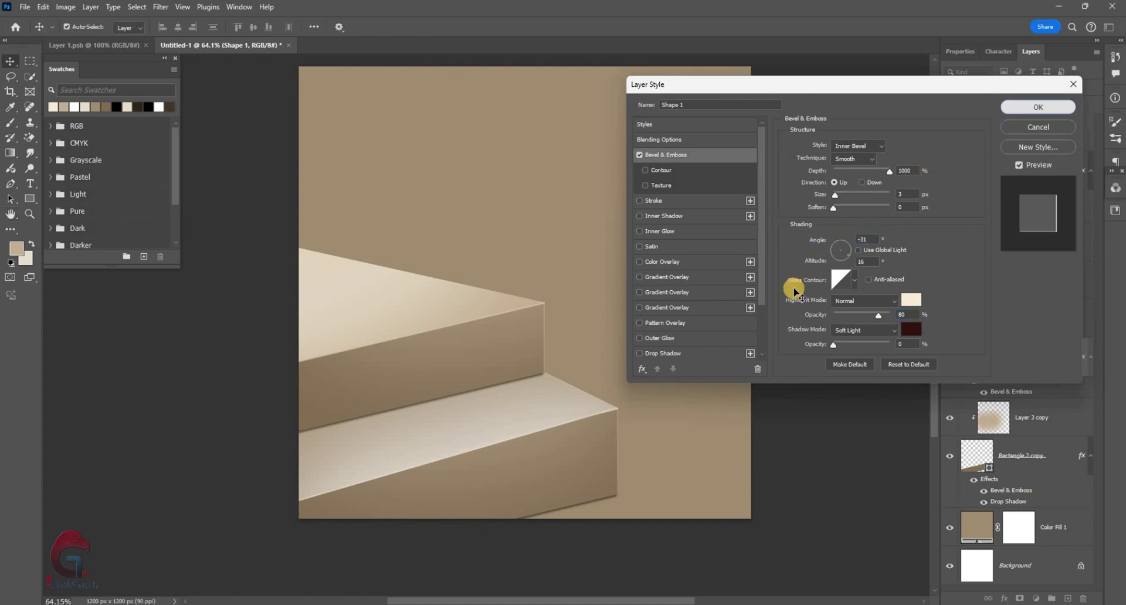
left_click(548, 311)
Group the step layers from Layer 3 to Rectangle 2 copy into Group 1, then drag the bottle image in.
left_click(1026, 132)
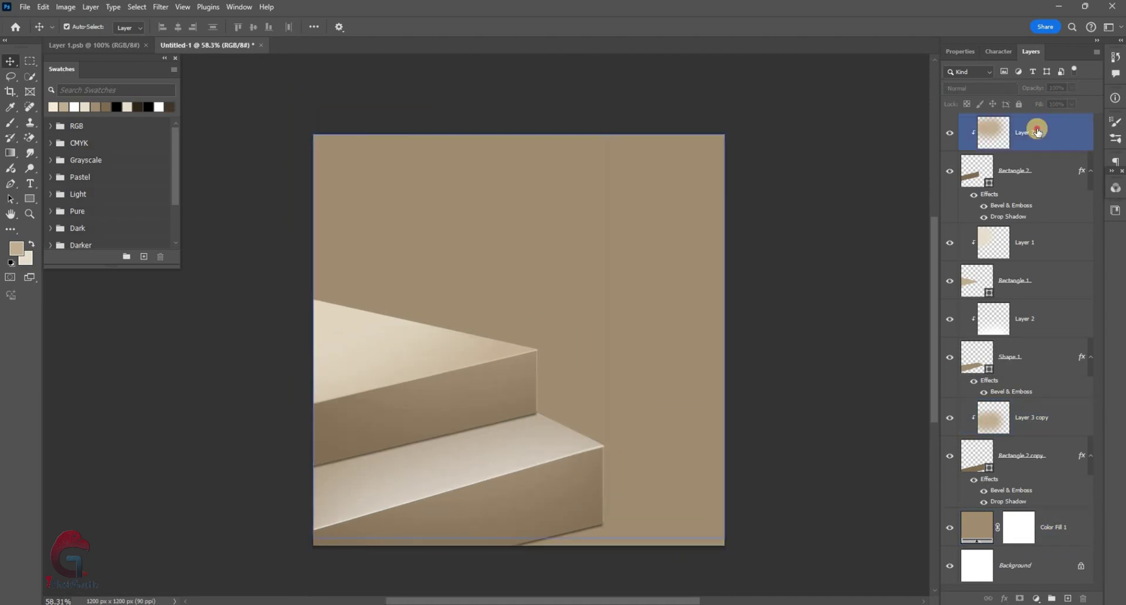
left_click_drag(1058, 506, 1049, 476)
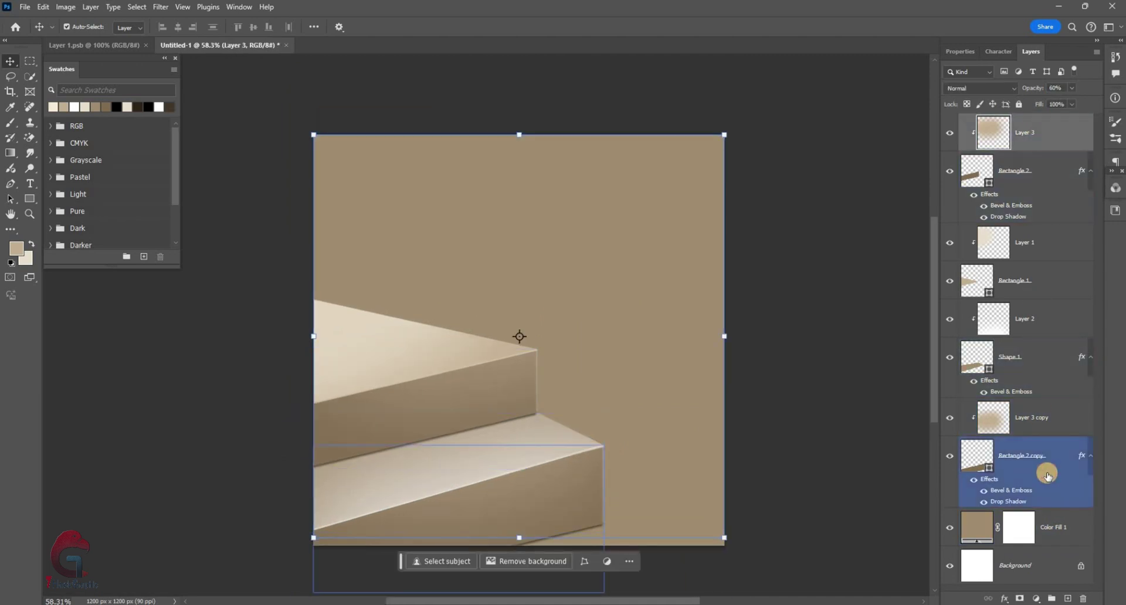
left_click(1048, 477, "shift")
key("ctrl+g")
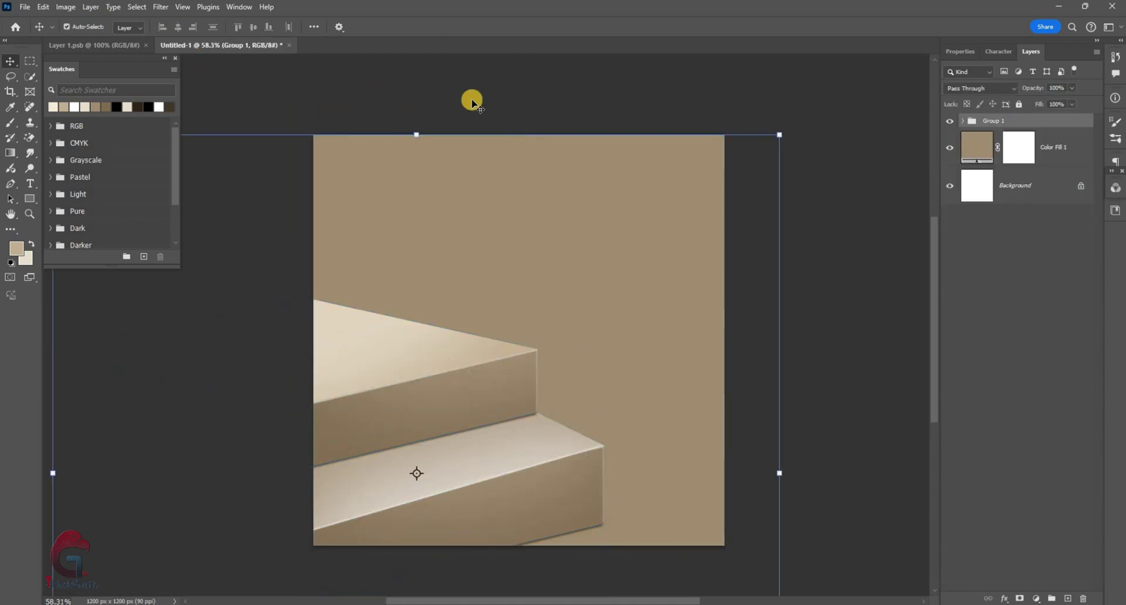
left_click(88, 45)
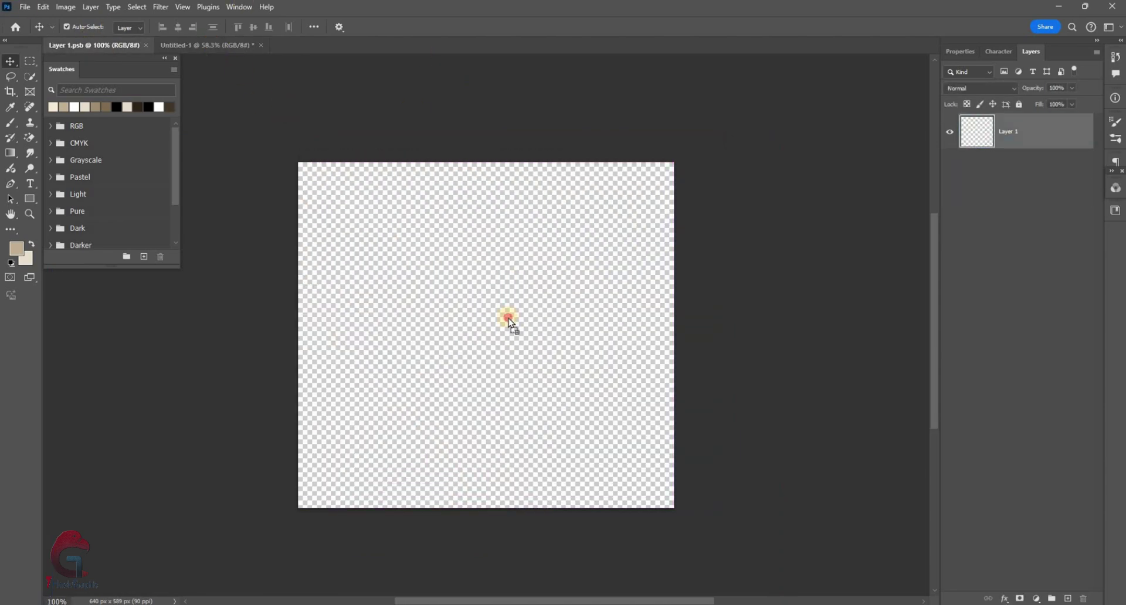
left_click_drag(210, 48, 810, 183)
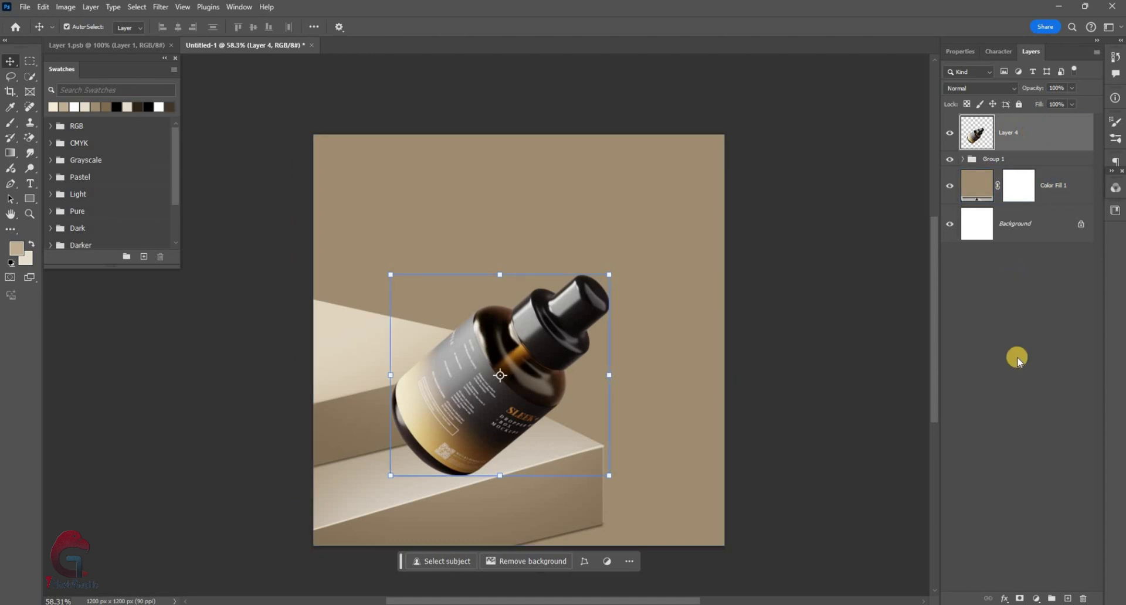
Scale the bottle to about 72% and move it up onto the step's edge.
right_click(1033, 132)
key("Return")
left_click_drag(609, 274, 607, 277)
left_click_drag(539, 350, 534, 345)
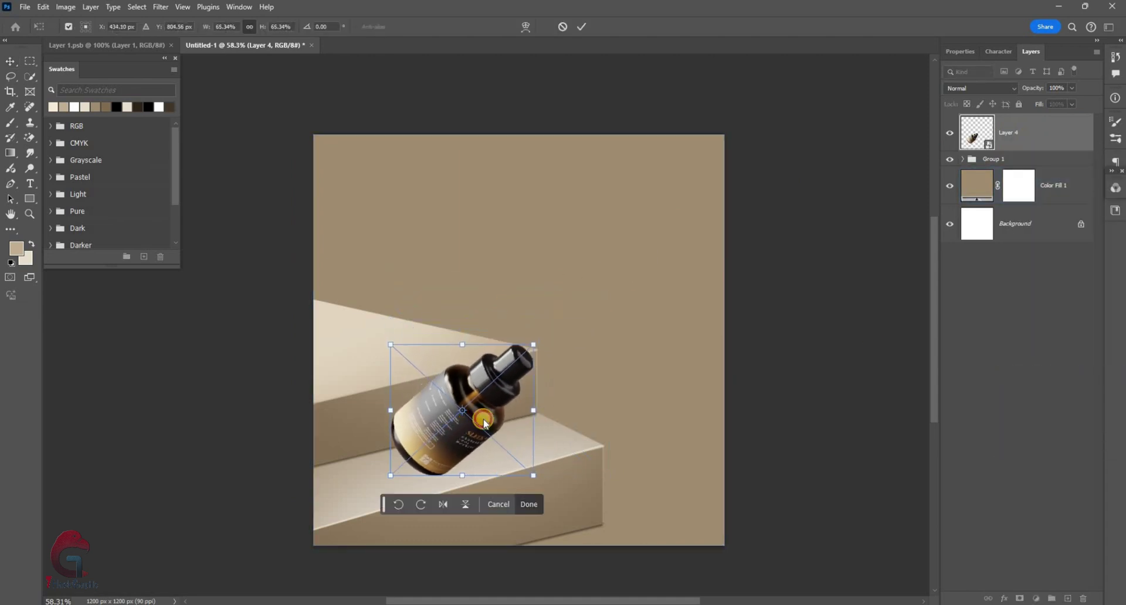
left_click_drag(443, 435, 484, 422)
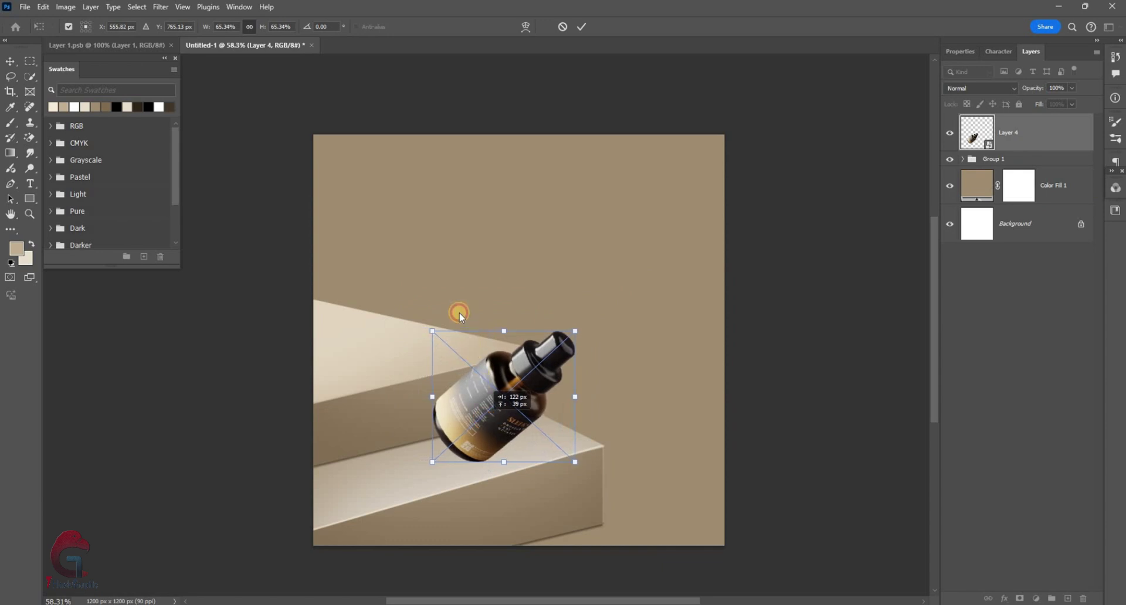
left_click_drag(461, 317, 446, 220)
left_click_drag(554, 234, 551, 217)
left_click_drag(464, 300, 476, 300)
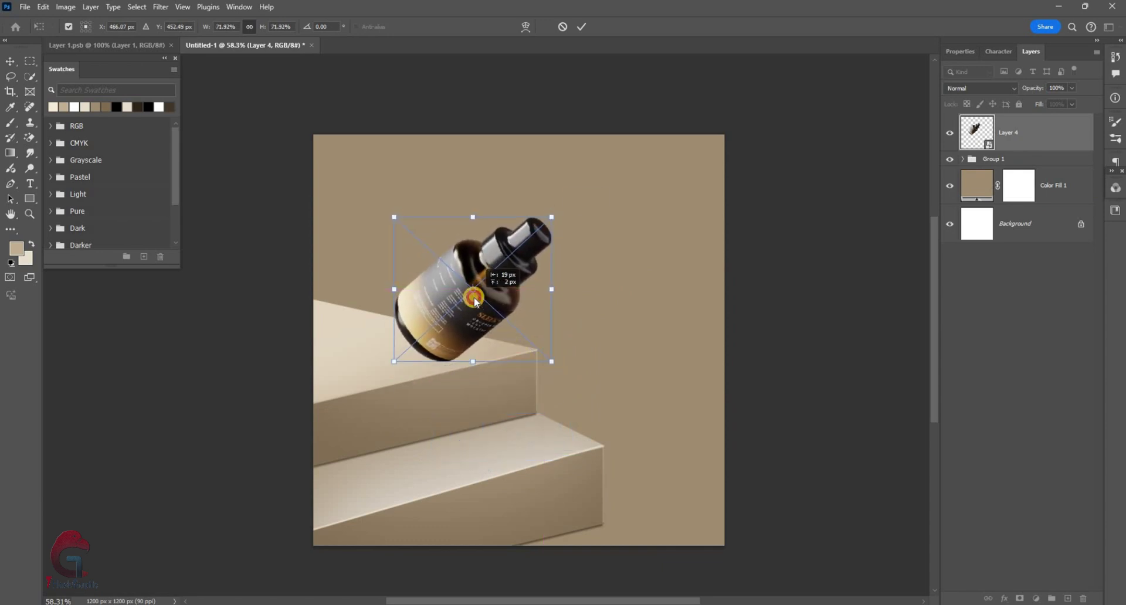
key("Return")
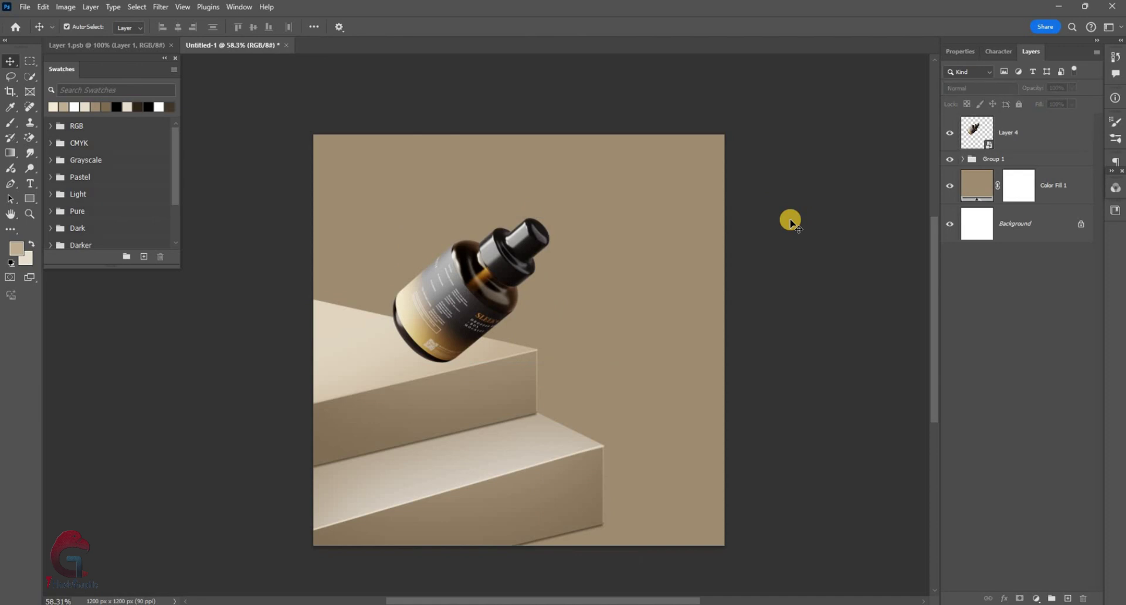
Select the bottle's layer and set the Pen tool to draw plain paths.
left_click(422, 270)
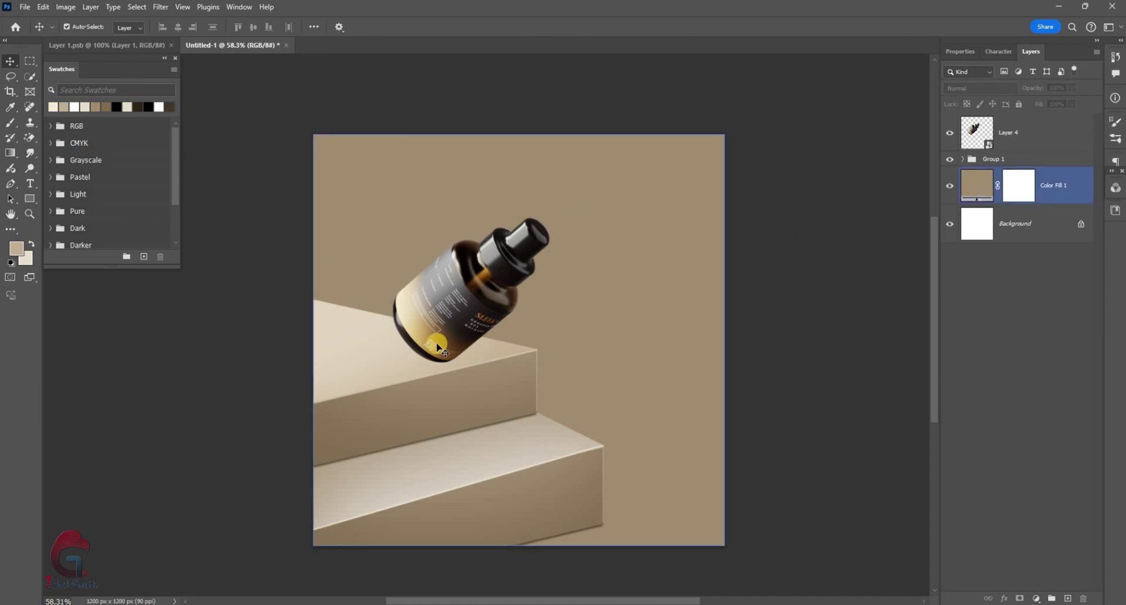
scroll(449, 276, "up", 3, "alt")
left_click(533, 317)
scroll(533, 317, "down", 2, "alt")
left_click(11, 183)
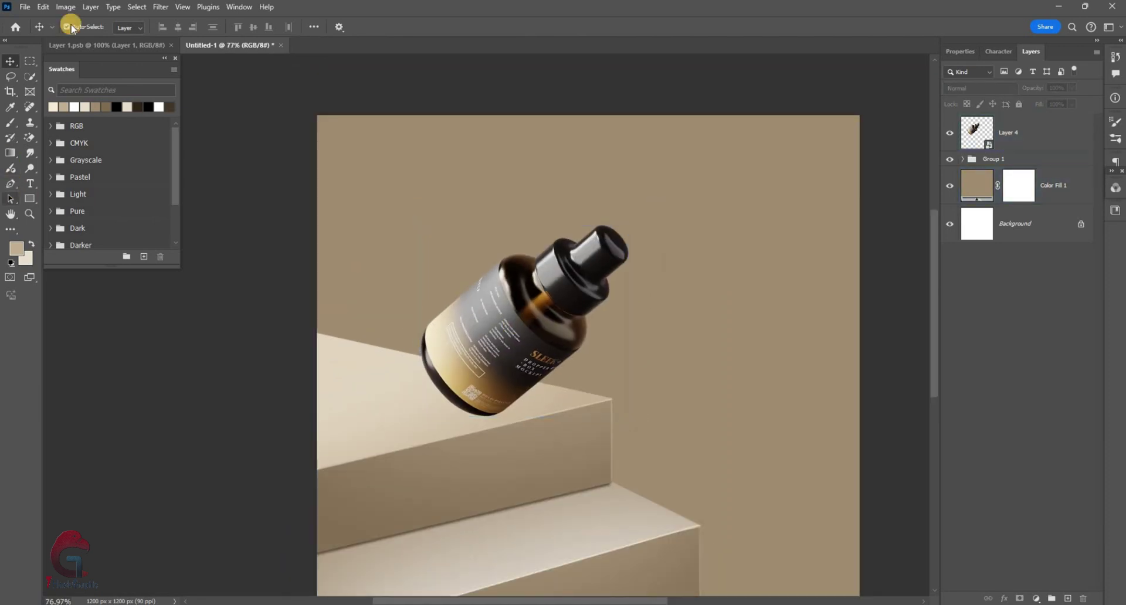
left_click(82, 26)
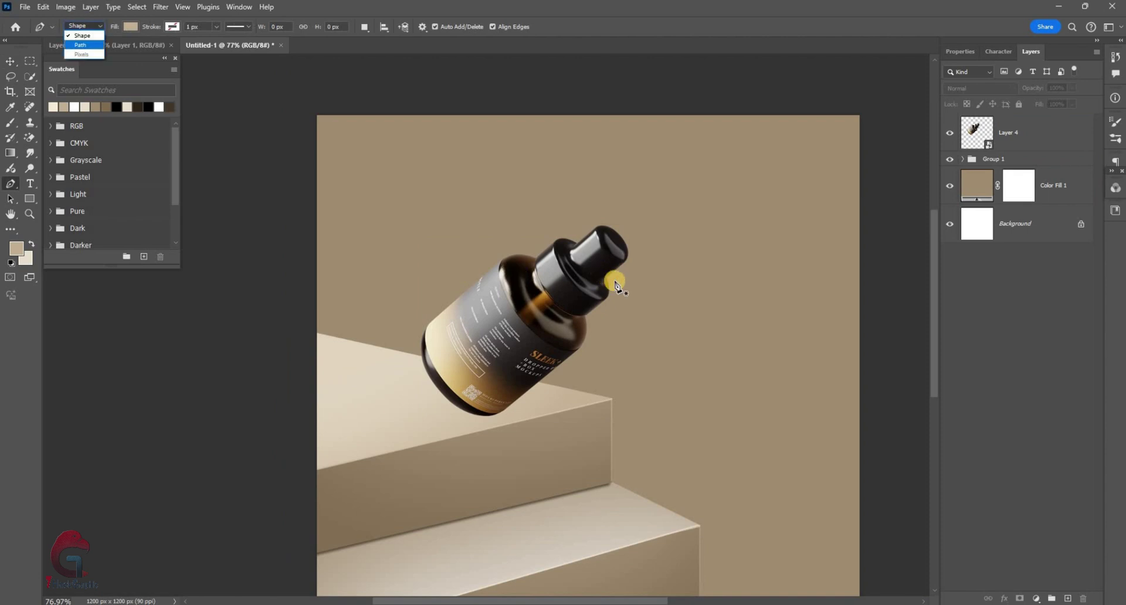
left_click(82, 39)
Trace a closed path around the bottle's right half, from cap down past the base.
scroll(628, 208, "up", 3, "alt")
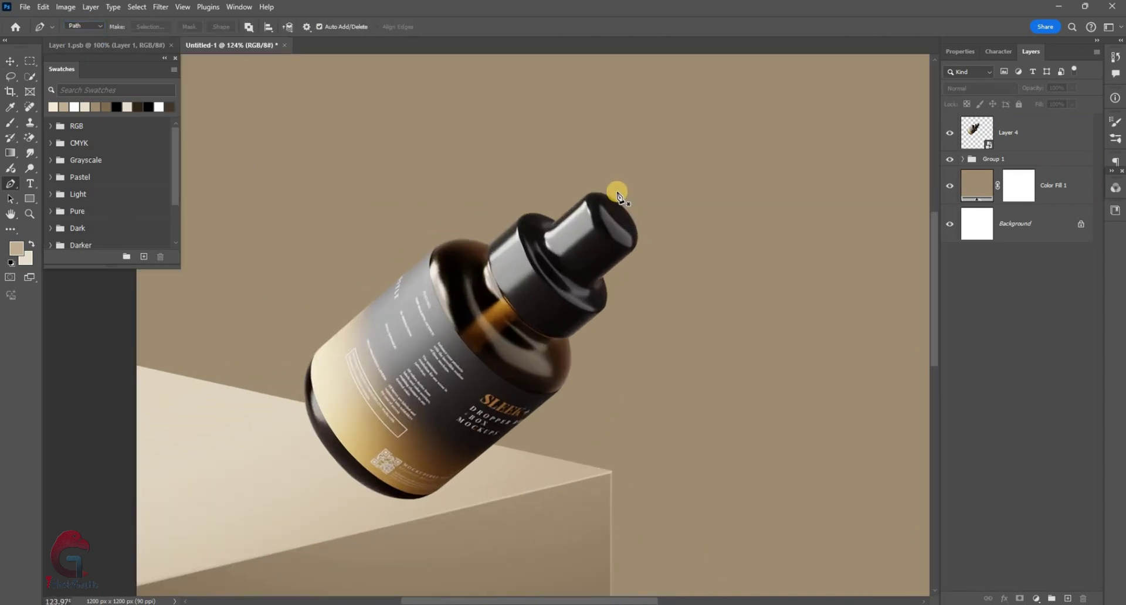
scroll(614, 189, "up", 2, "alt")
left_click(614, 191)
left_click_drag(612, 265, 583, 288)
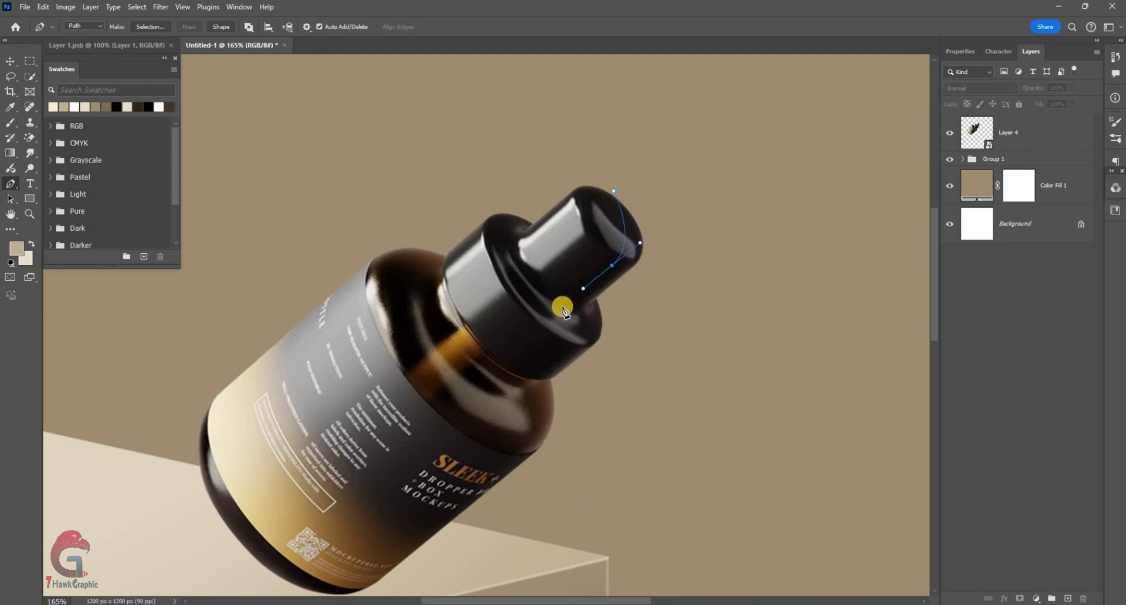
scroll(503, 372, "down", 2, "alt")
left_click_drag(348, 520, 280, 496)
left_click(333, 548)
left_click(434, 553)
left_click(554, 451)
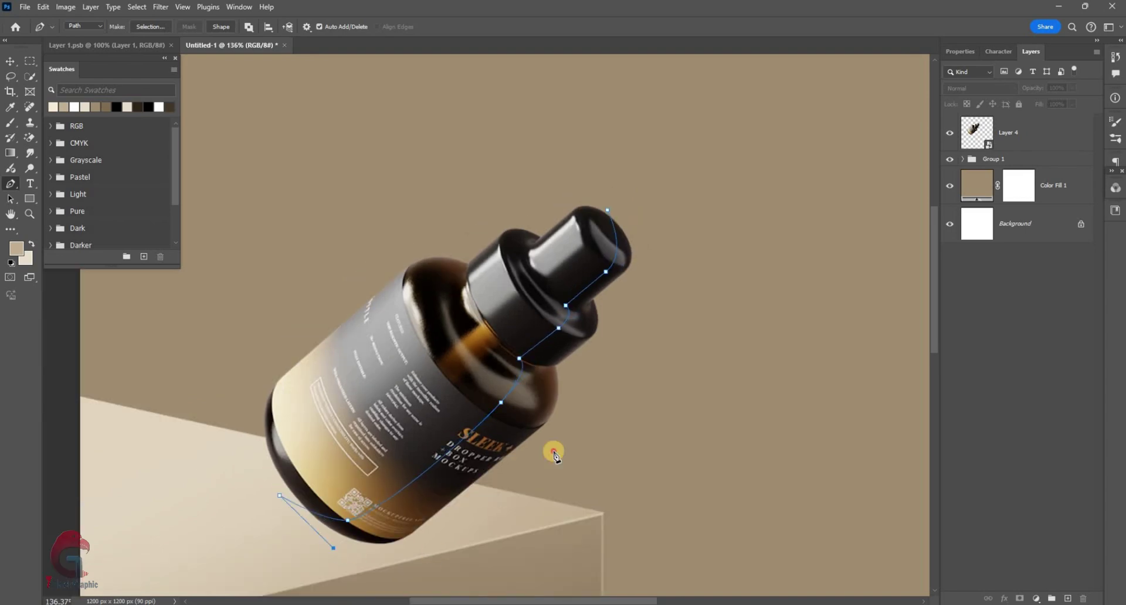
left_click(608, 210)
Turn the path into a selection feathered by 0.2 px and select Layer 4.
right_click(637, 248)
left_click(639, 244)
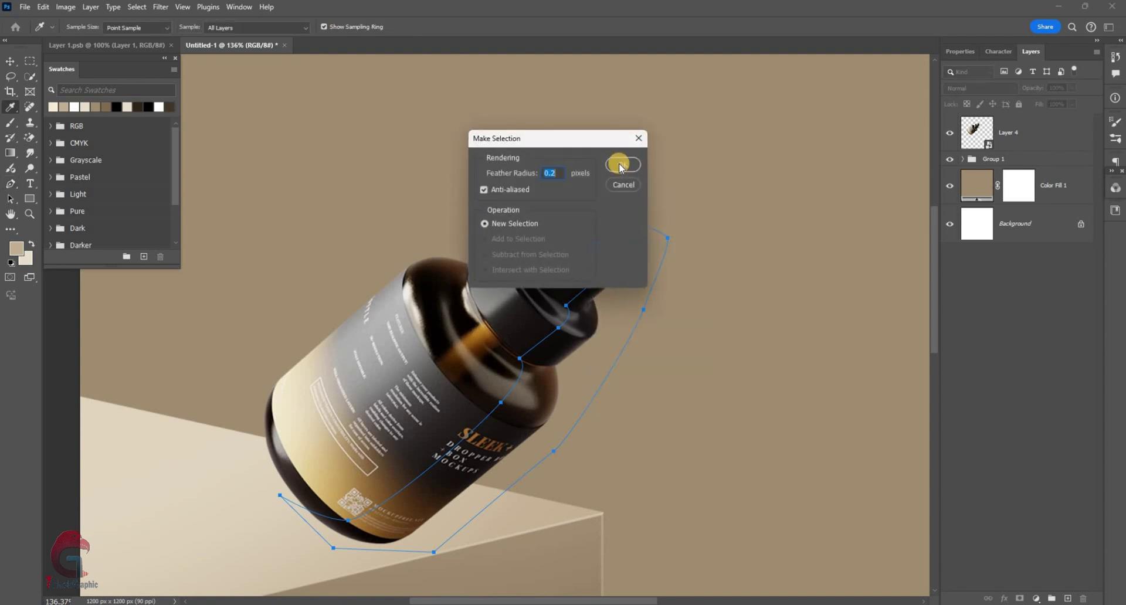
key("Return")
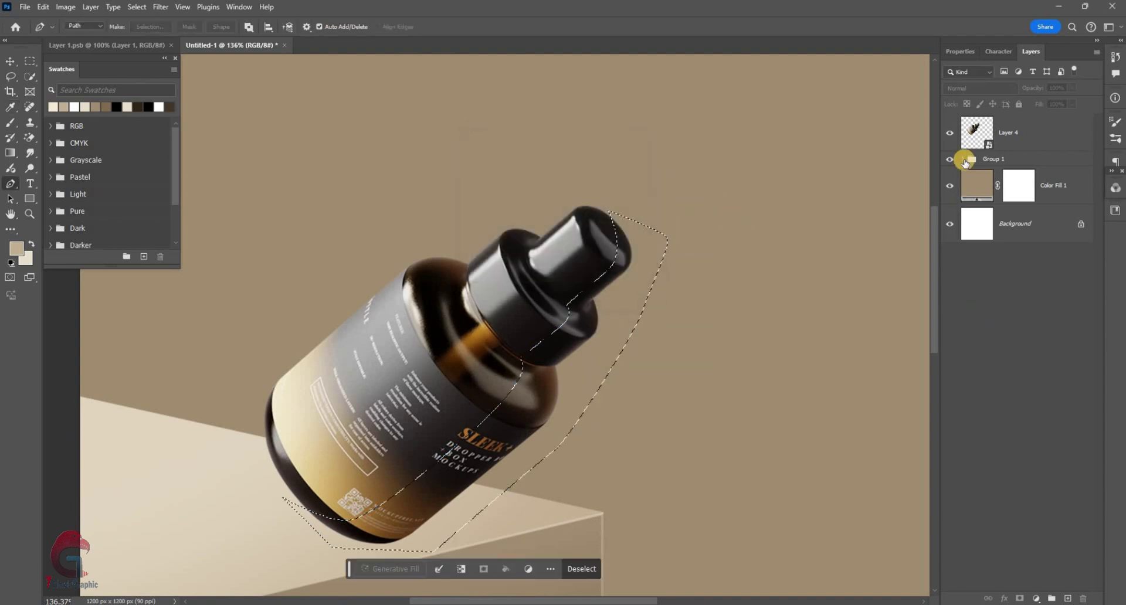
left_click(978, 133)
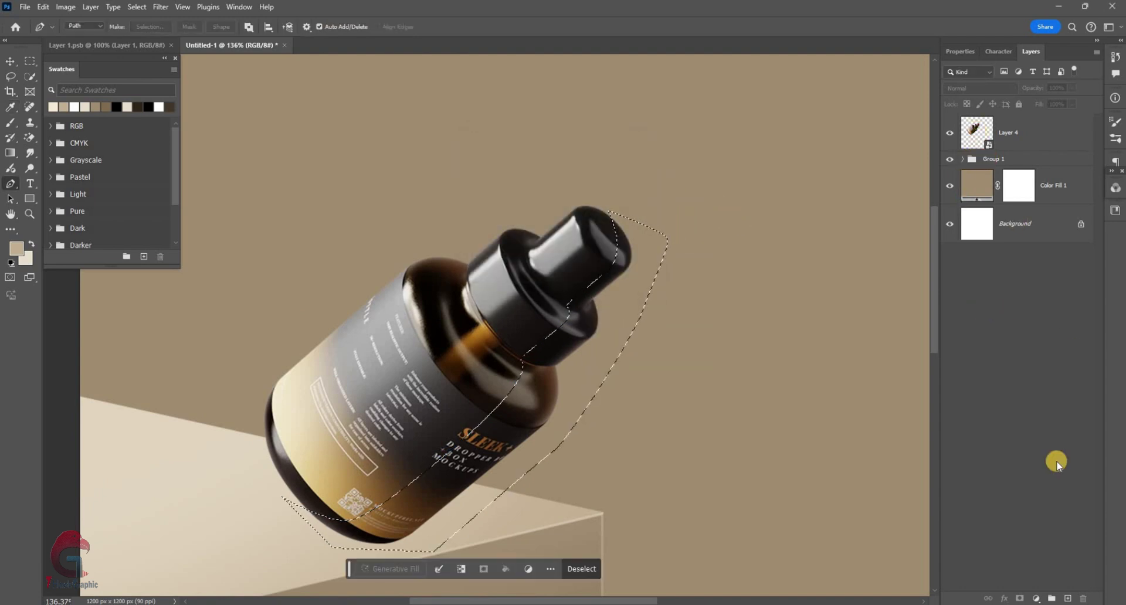
Add an Exposure adjustment at -2.41 to darken the selected right side of the bottle.
left_click(1036, 597)
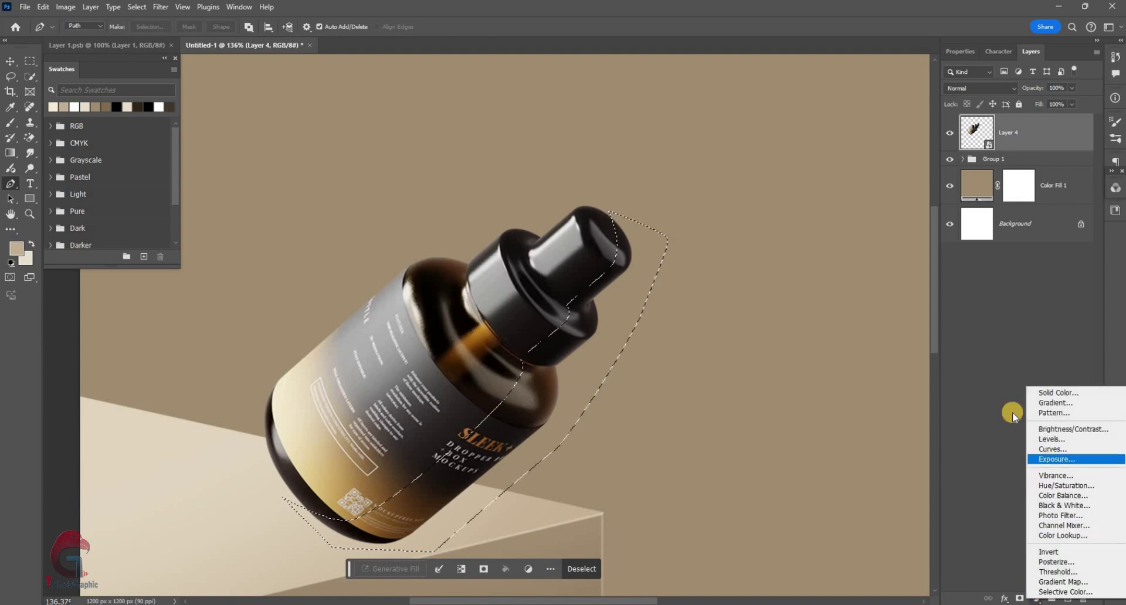
left_click(1056, 460)
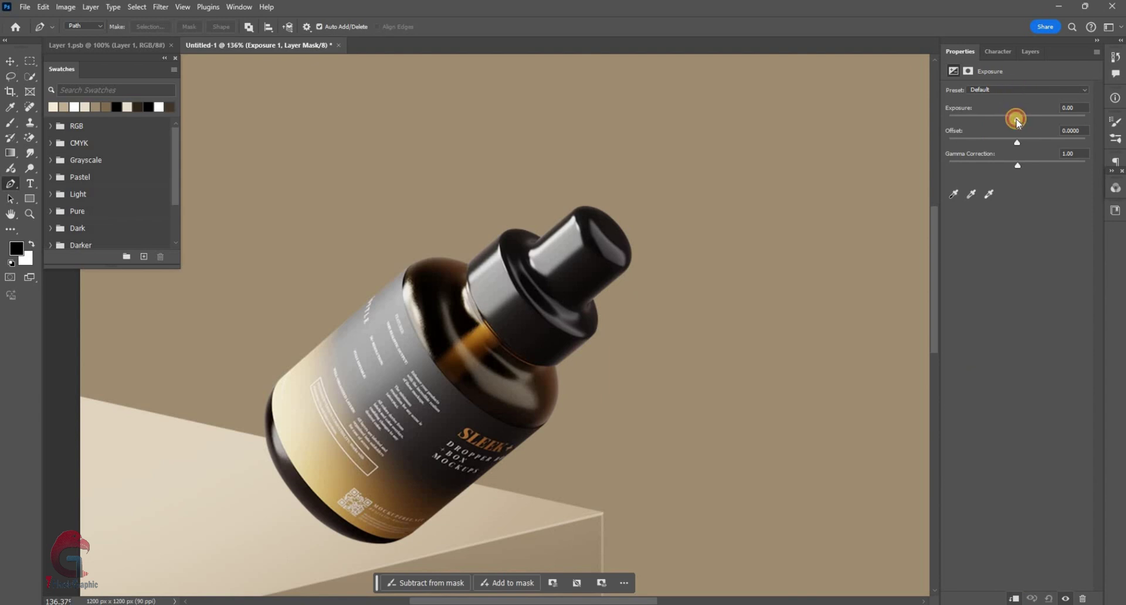
left_click_drag(1011, 121, 991, 117)
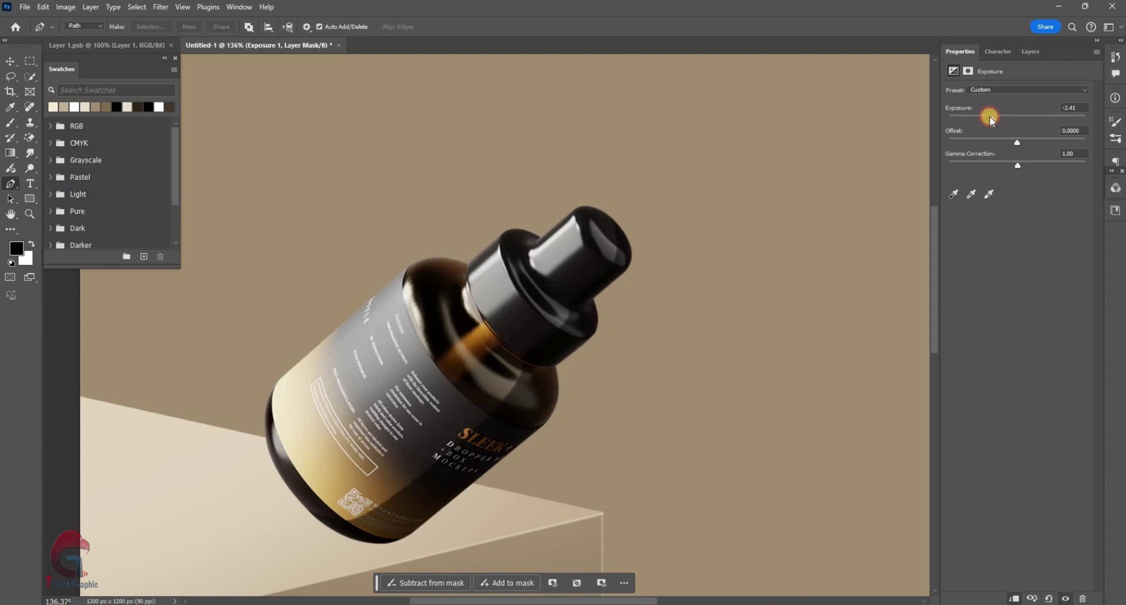
left_click(1033, 54)
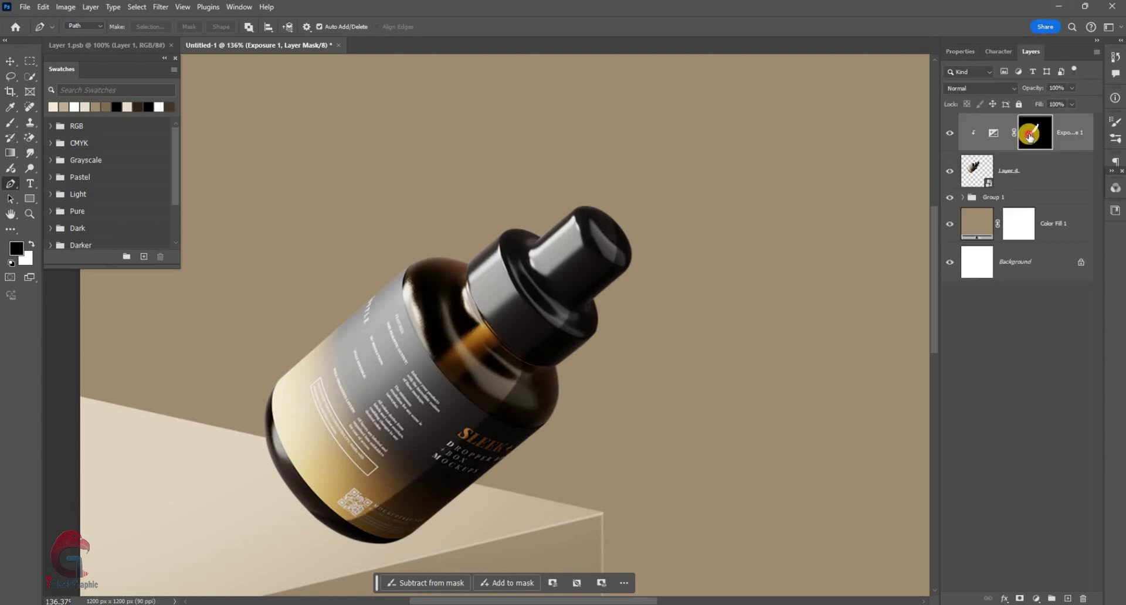
Feather the Exposure mask to 35.5 px and toggle the layer to compare the result.
double_click(1035, 132)
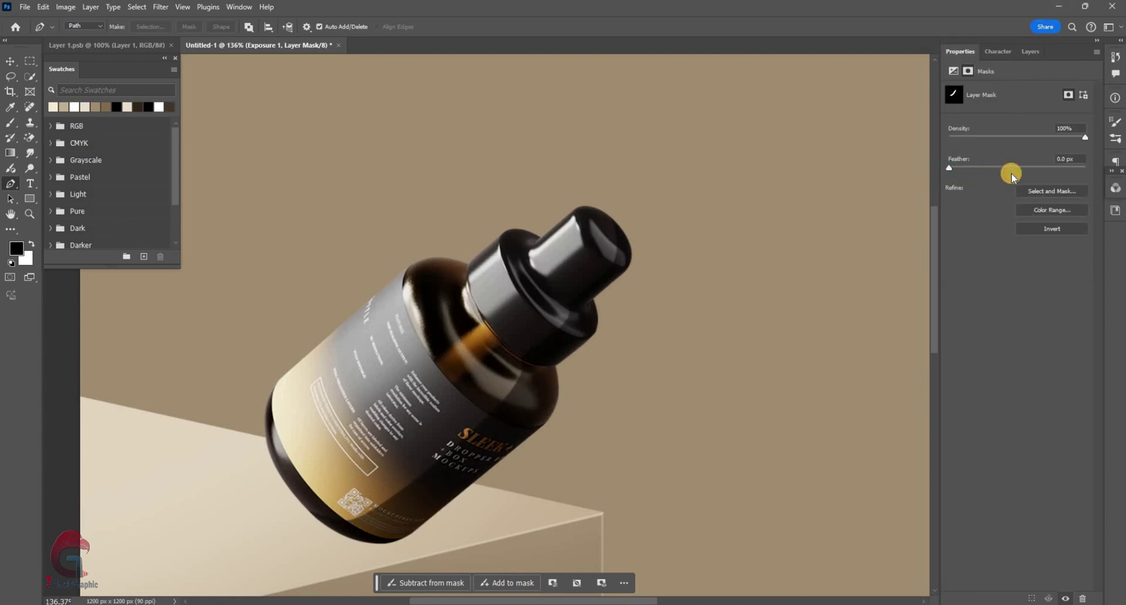
left_click(1014, 168)
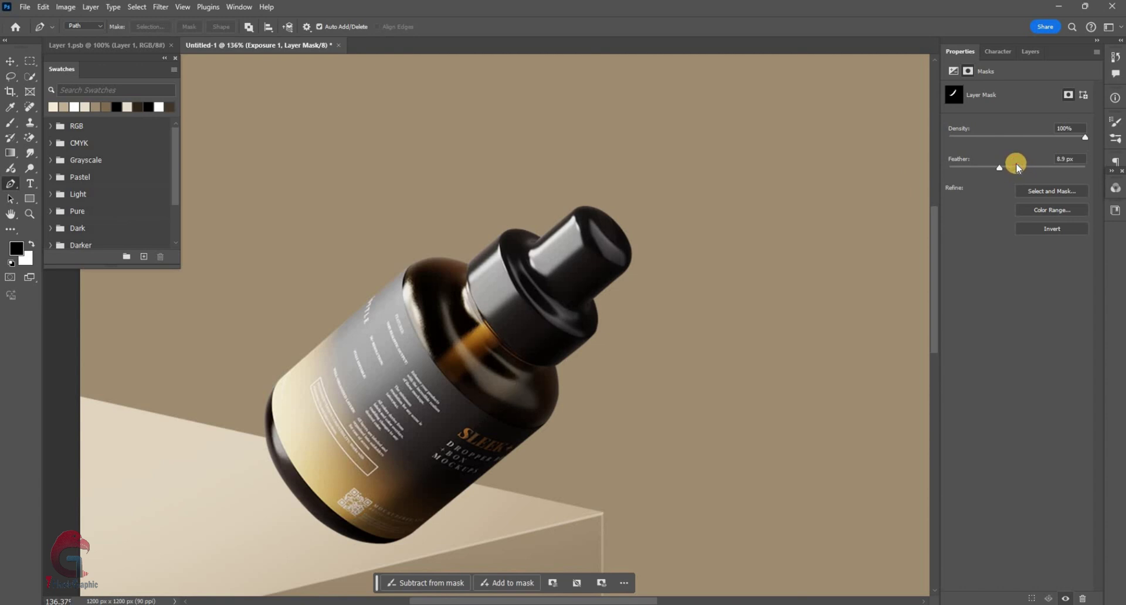
left_click(1016, 164)
left_click(1031, 52)
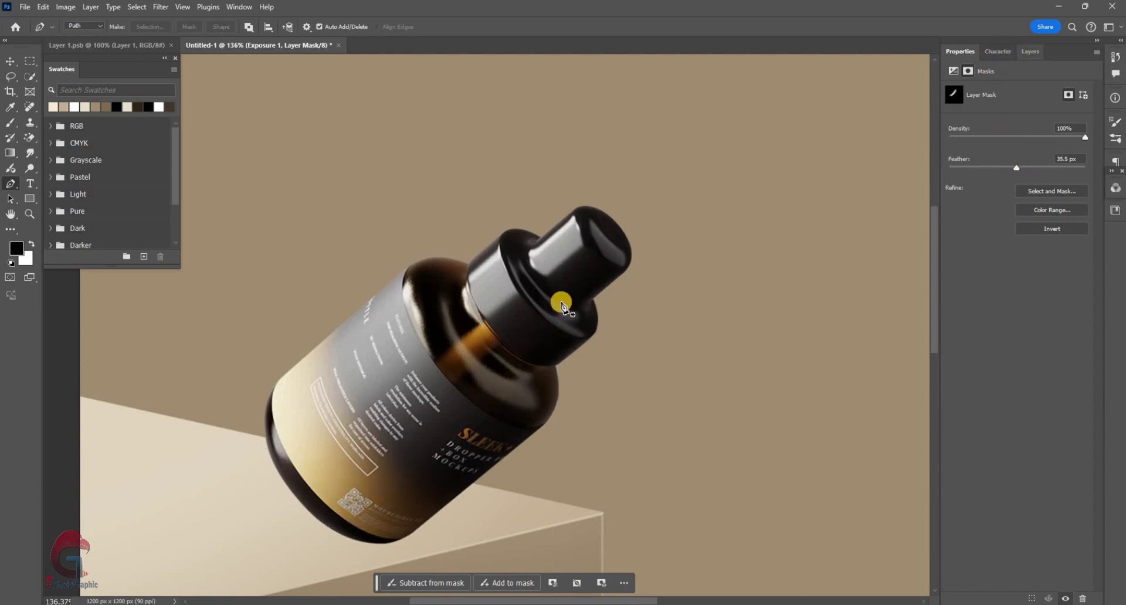
scroll(560, 311, "down", 2)
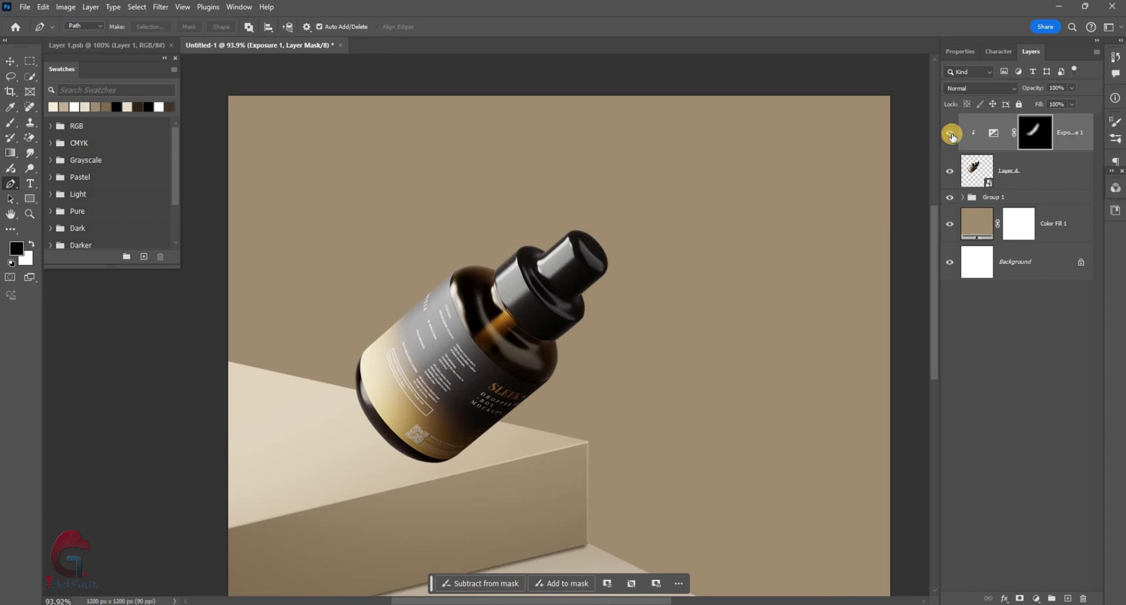
left_click(950, 133)
left_click(951, 133)
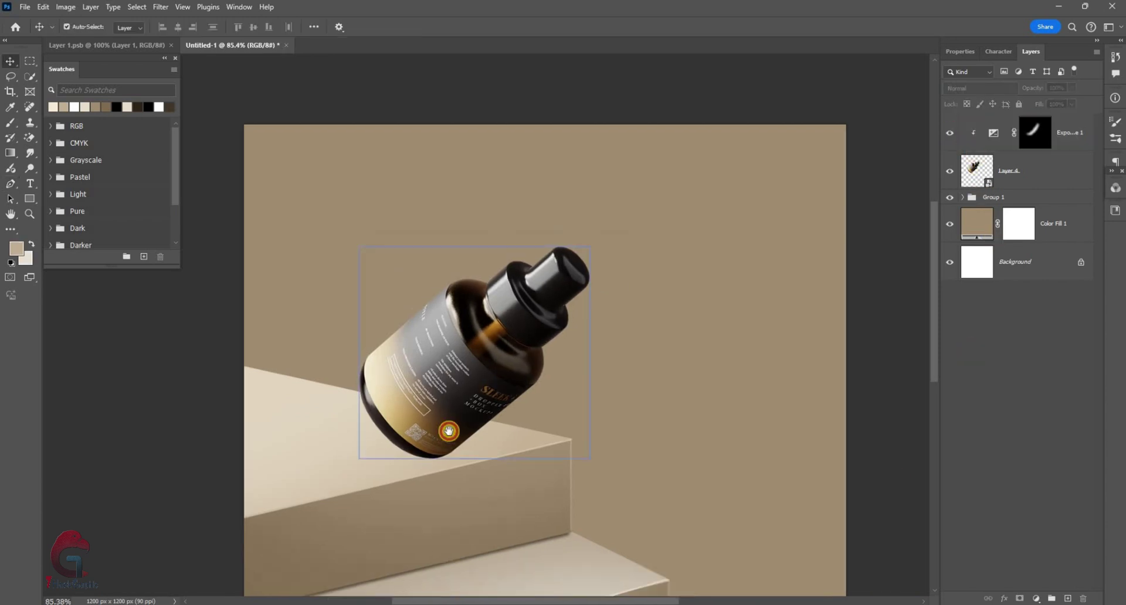
Switch back to the Pen tool to prepare a new path on the bottle.
left_click(449, 432)
scroll(875, 212, "up", 2)
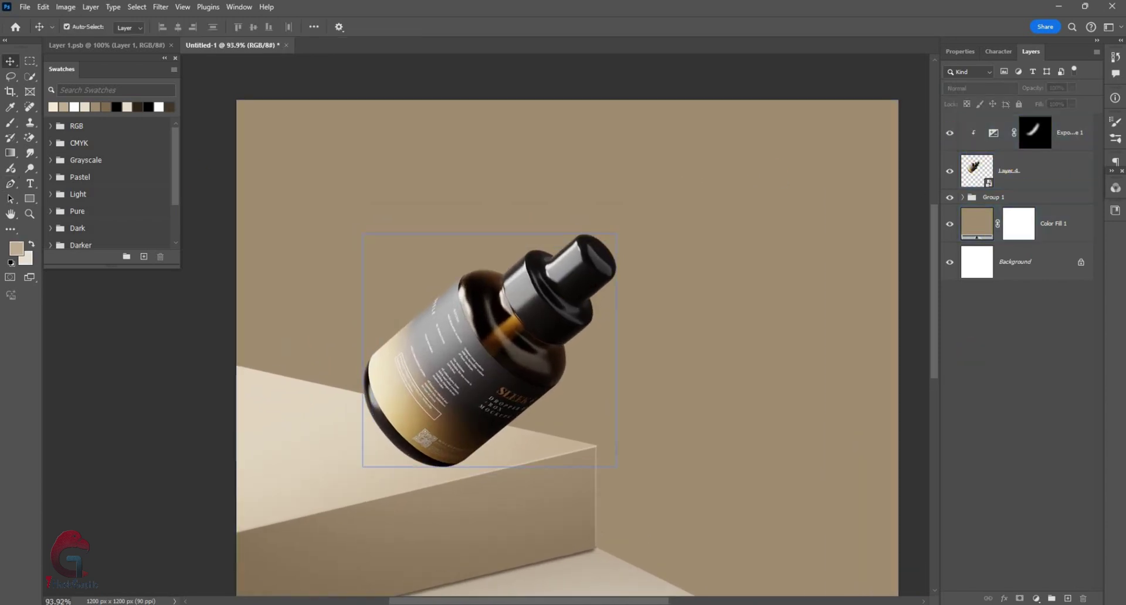
left_click(11, 184)
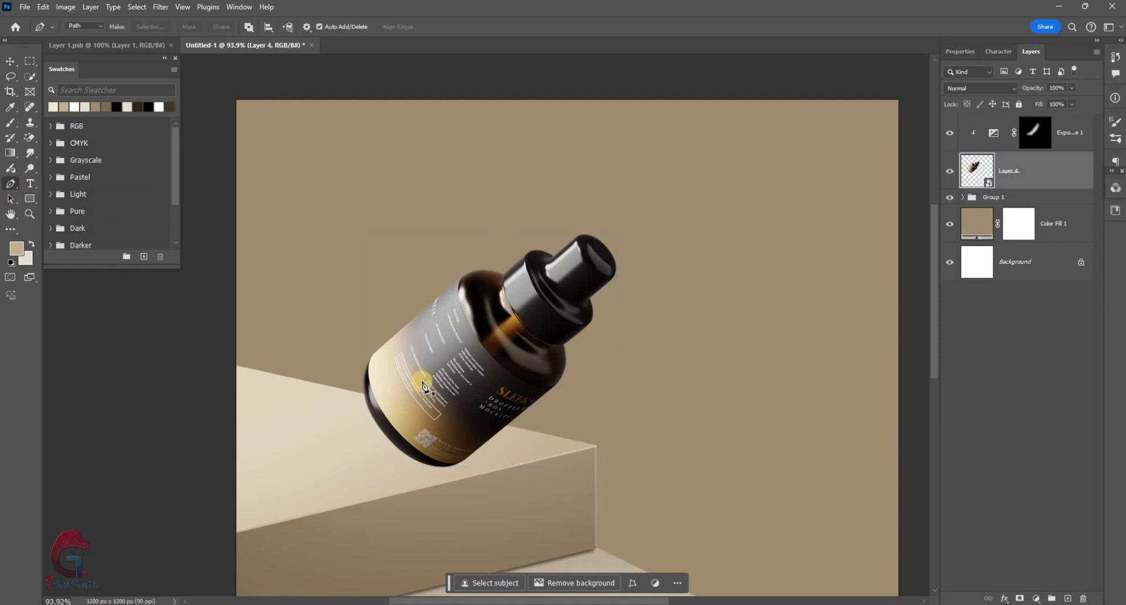
scroll(651, 188, "up", 2)
scroll(667, 194, "up", 2)
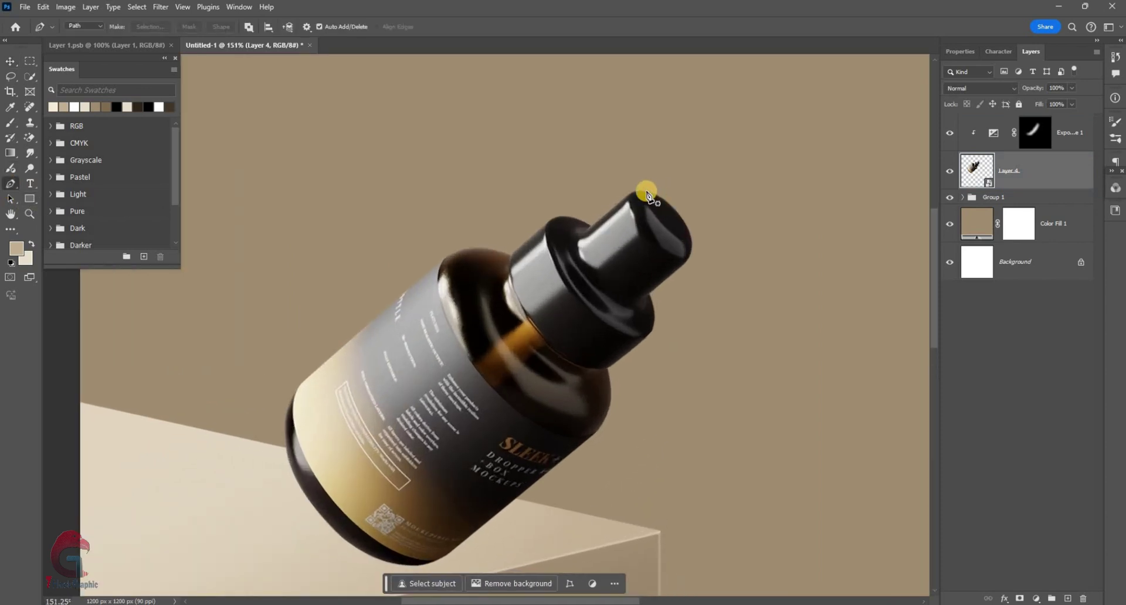
Turn the left-side path into a selection and brighten it with a second Exposure adjustment at +0.69.
scroll(647, 195, "up", 2)
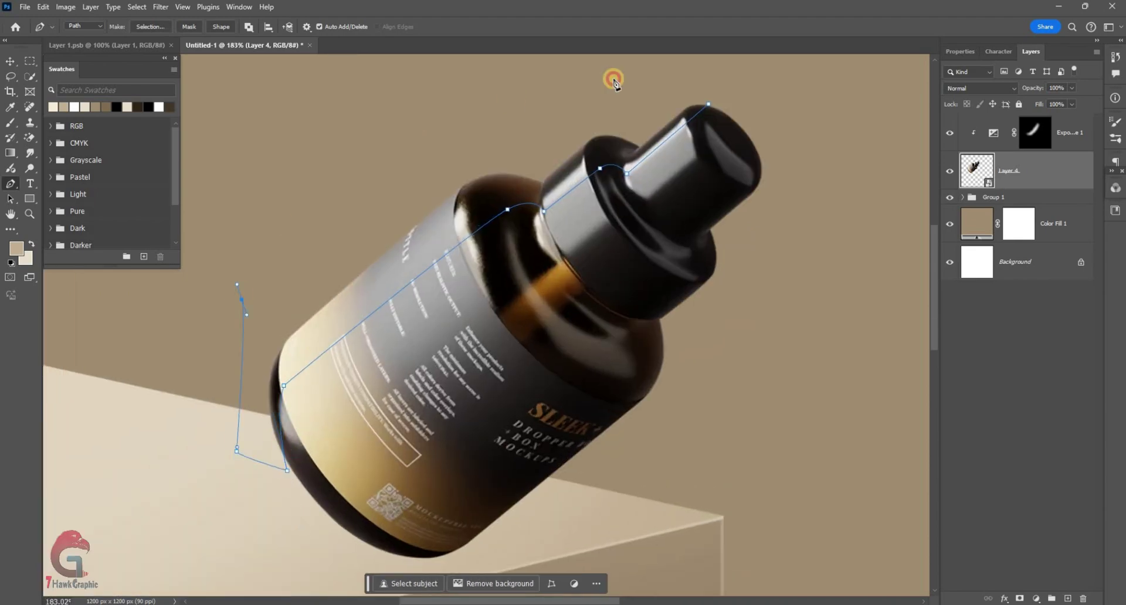
right_click(610, 249)
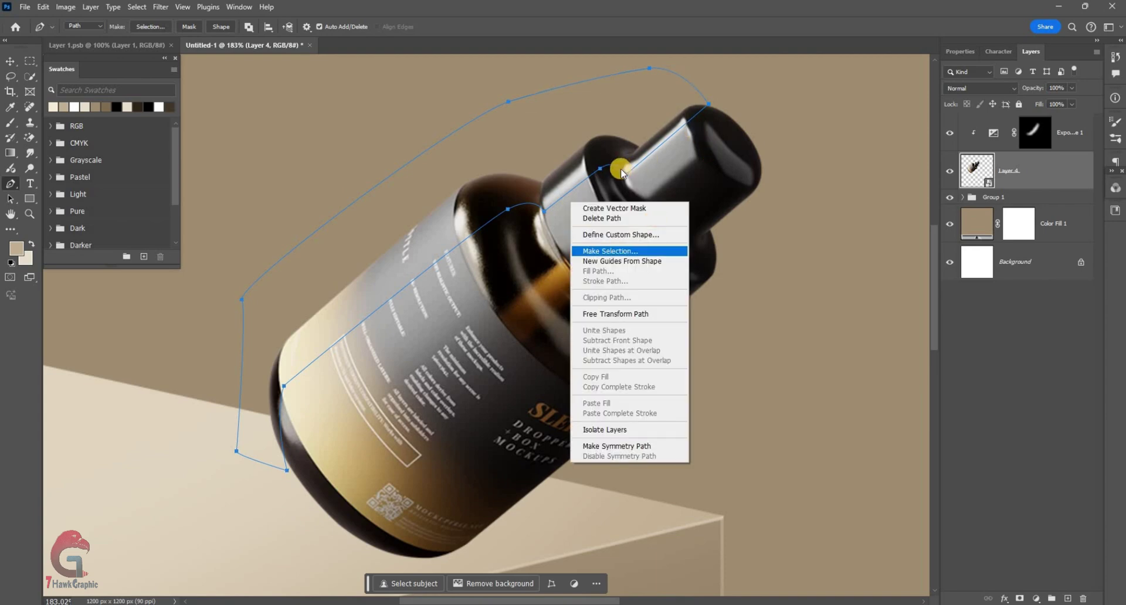
key("Return")
key("Return")
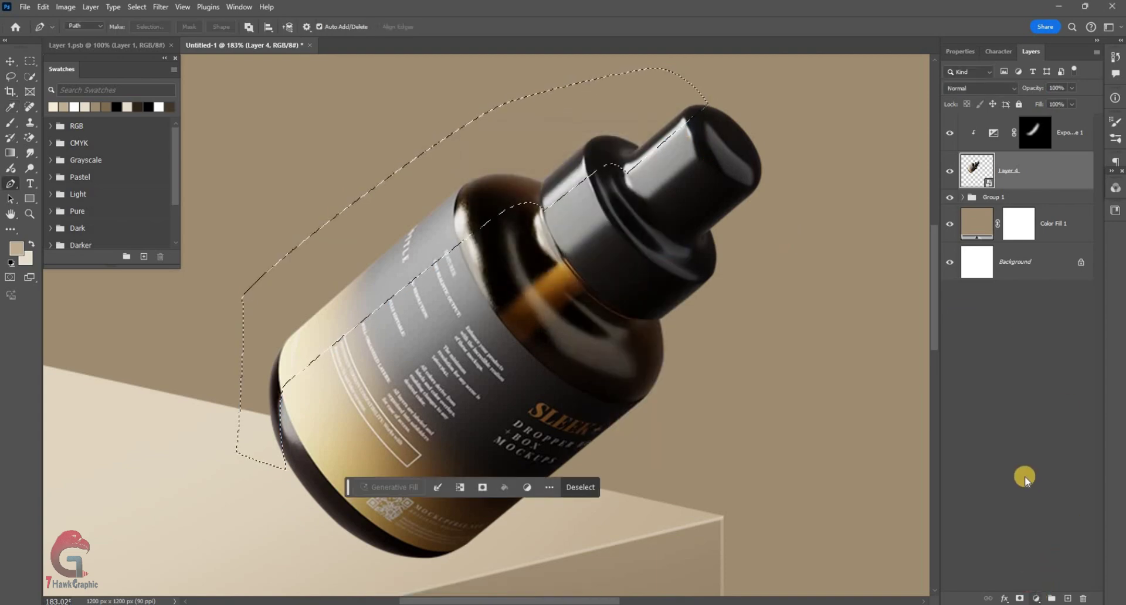
left_click(1036, 598)
left_click(1050, 460)
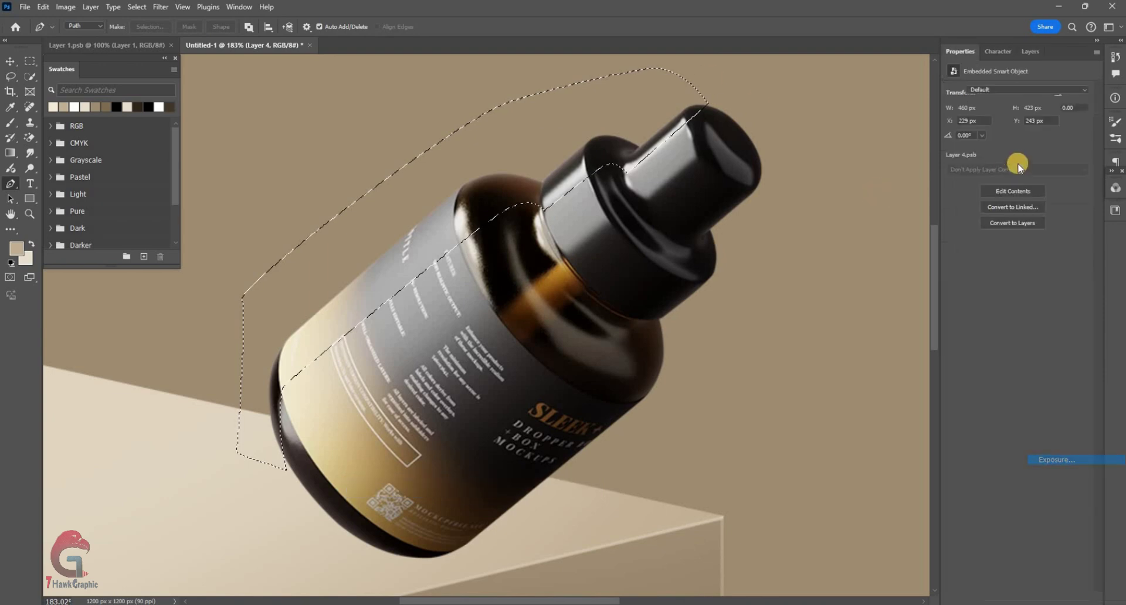
left_click_drag(1032, 119, 1024, 119)
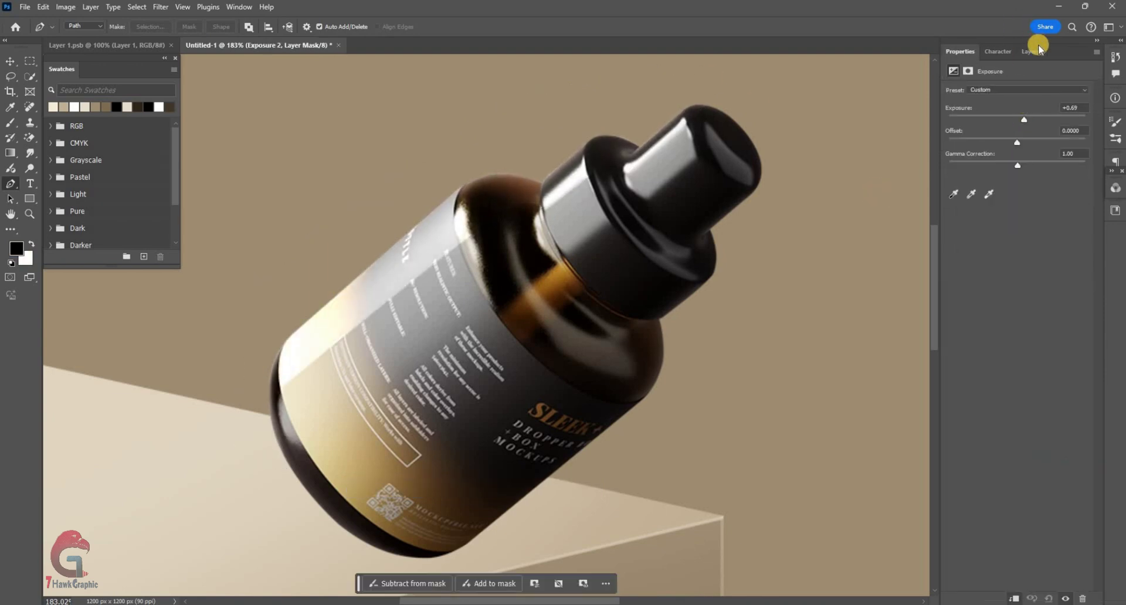
Feather the Exposure 2 mask to 43.6 px.
key("F7")
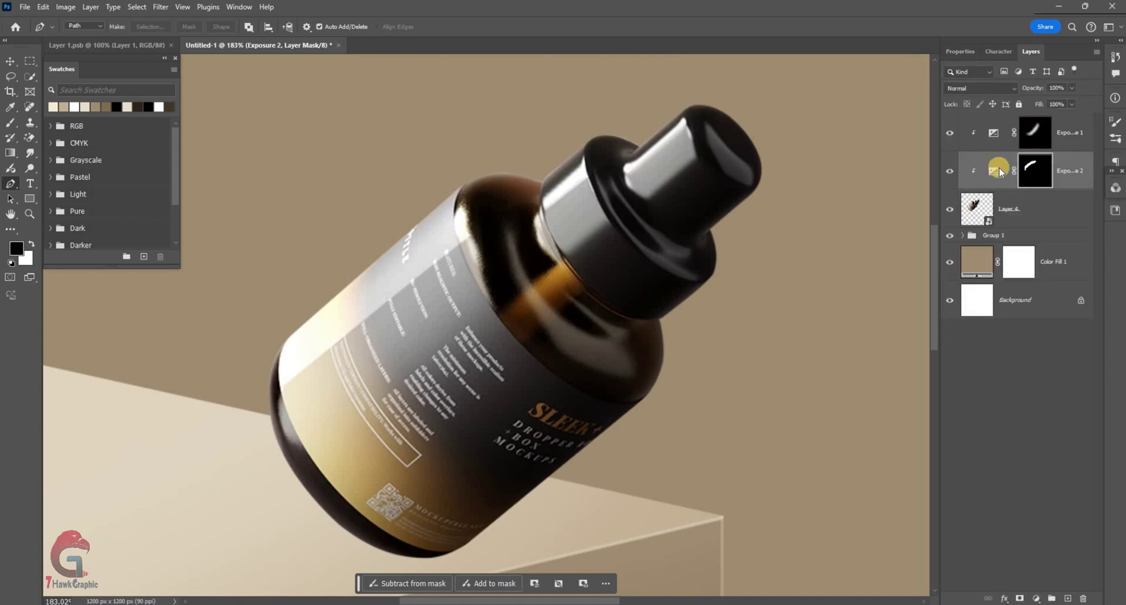
double_click(999, 171)
left_click(1013, 166)
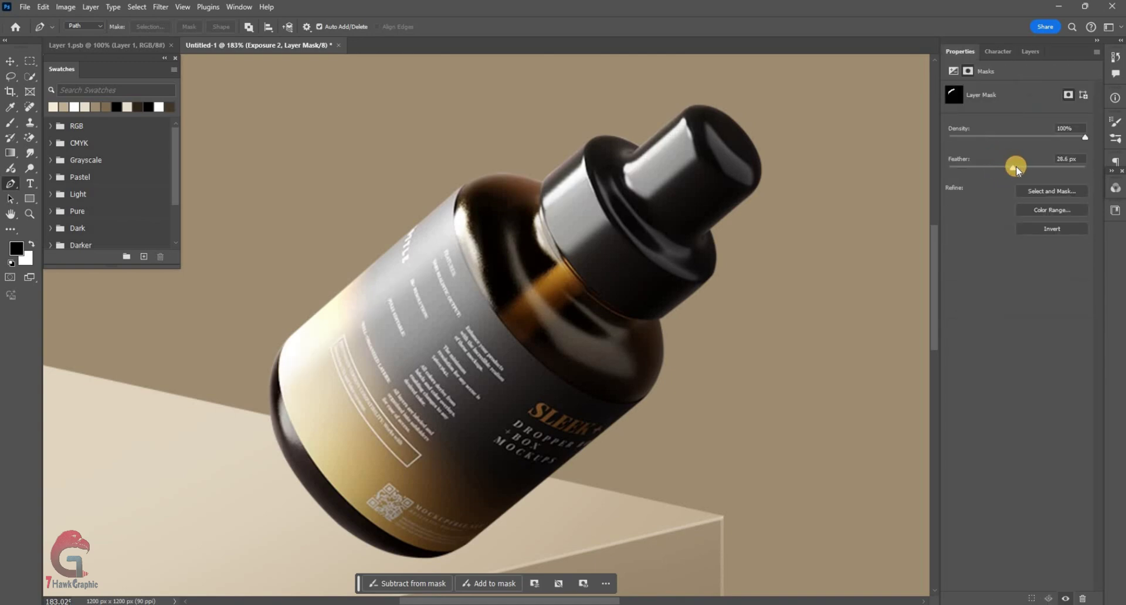
left_click_drag(1015, 166, 1021, 167)
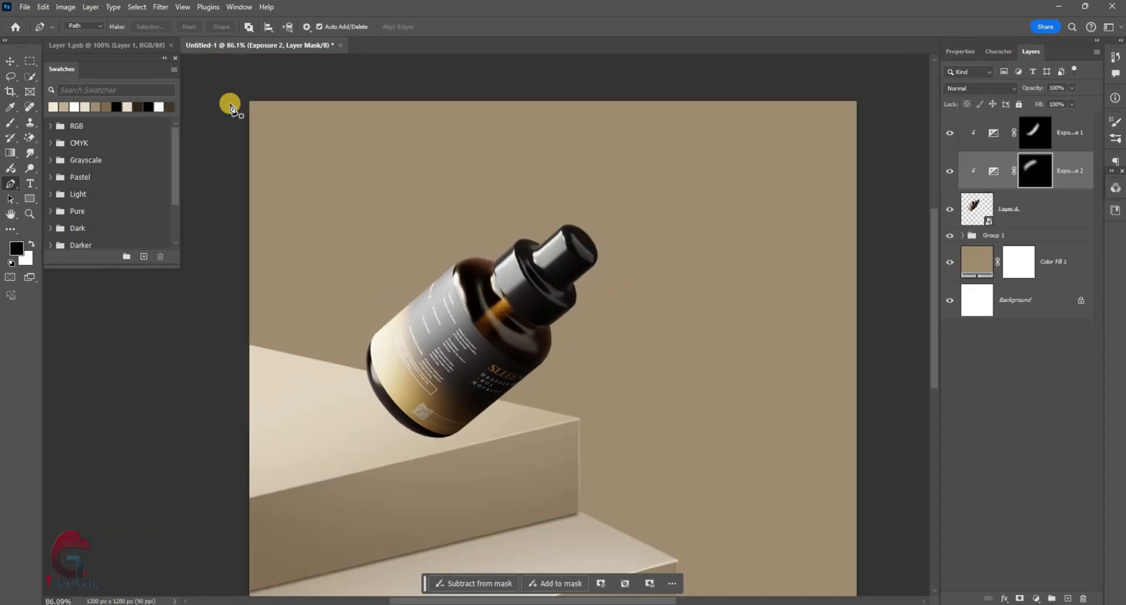
Scale the steps group, Group 1, down to about 92%.
key("ctrl+0")
key("ctrl+t")
mouse_move(445, 156)
left_mouse_down()
mouse_move(532, 446)
mouse_move(523, 412)
left_mouse_up()
key("Return")
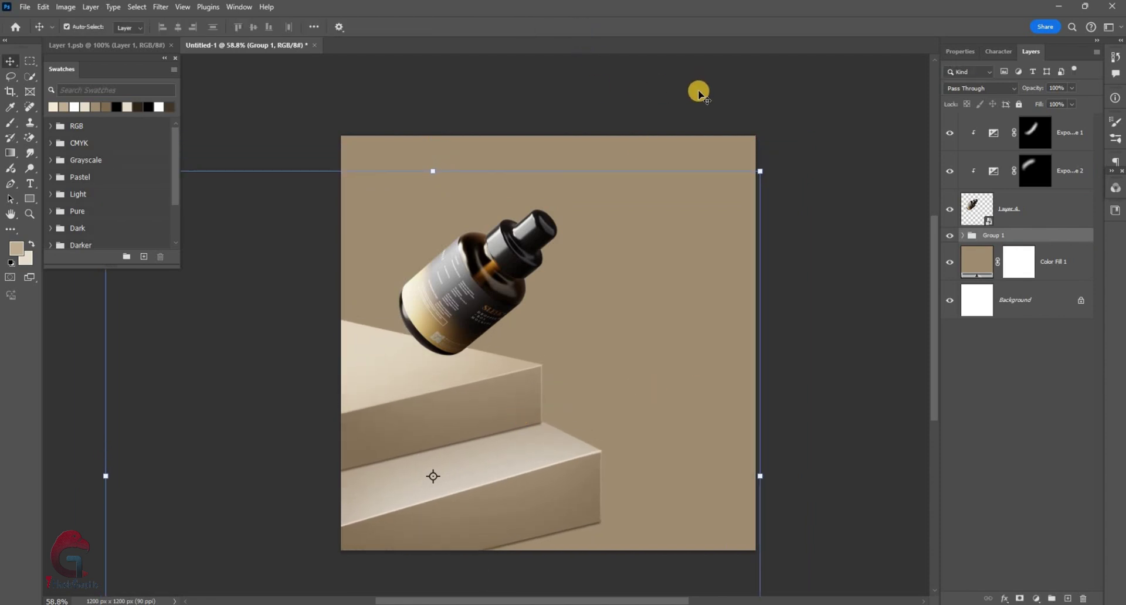
Move the bottle so it rests on the step corner.
left_click(490, 309)
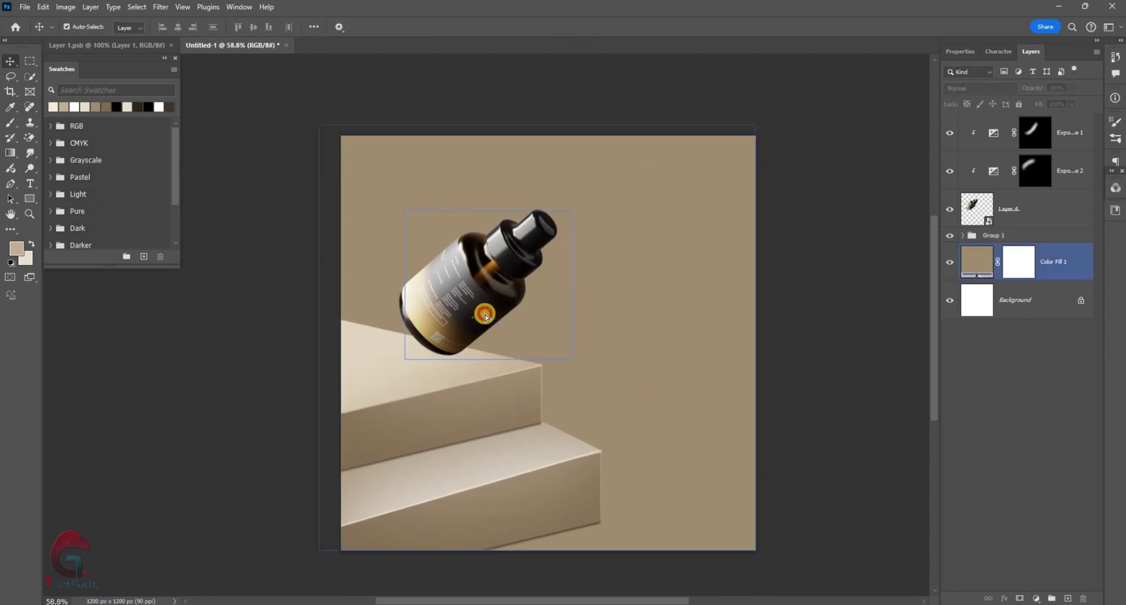
scroll(491, 309, "up", 2, "alt")
mouse_move(461, 288)
left_mouse_down()
mouse_move(470, 309)
mouse_move(460, 307)
left_mouse_up()
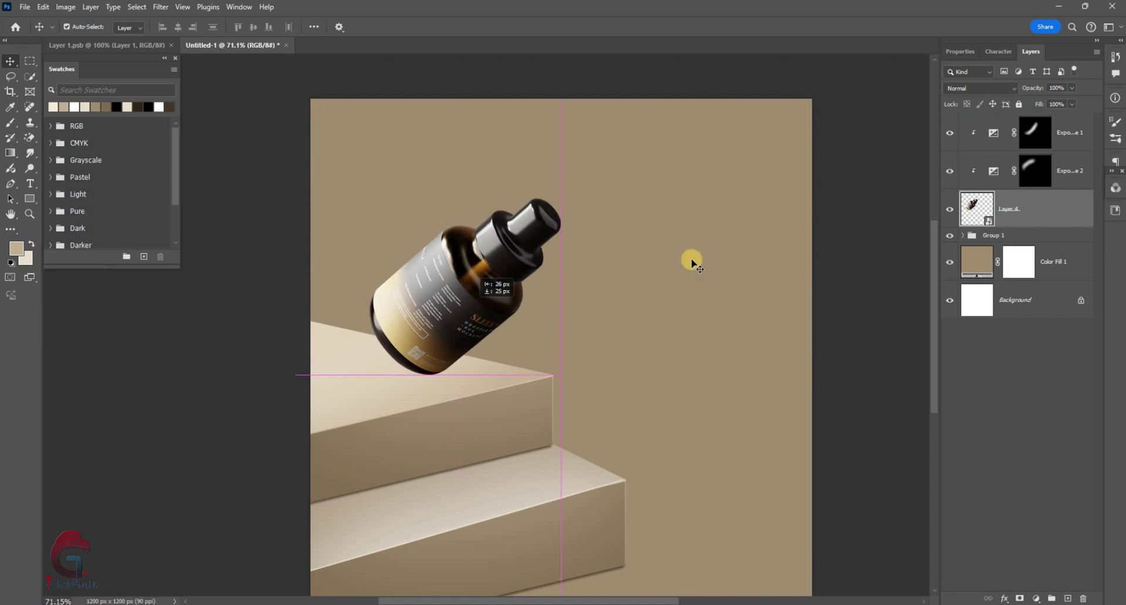
scroll(819, 251, "down", 2, "alt")
scroll(814, 250, "up", 2, "alt")
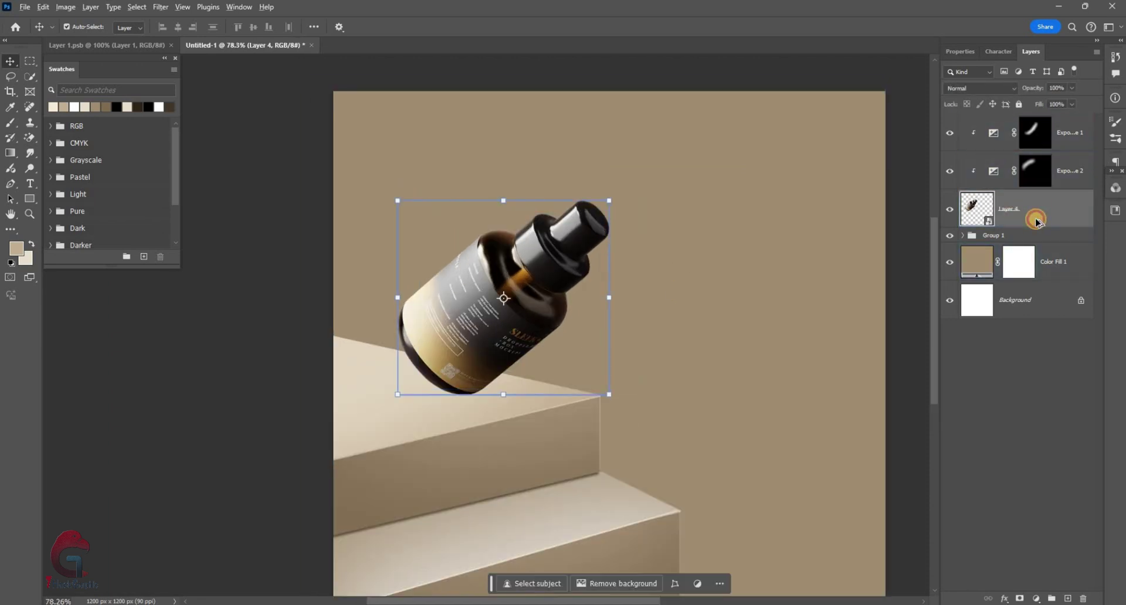
Duplicate the bottle, flip the copy vertically and place it below as a reflection.
left_click_drag(1037, 218, 981, 244)
key("ctrl+t")
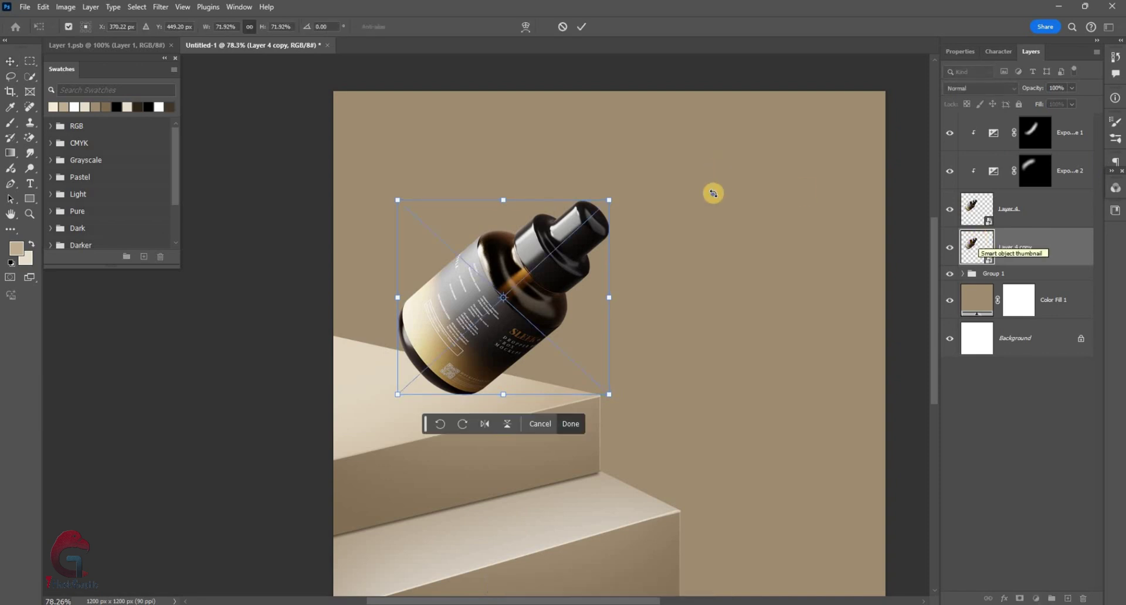
right_click(763, 422)
left_click(744, 419)
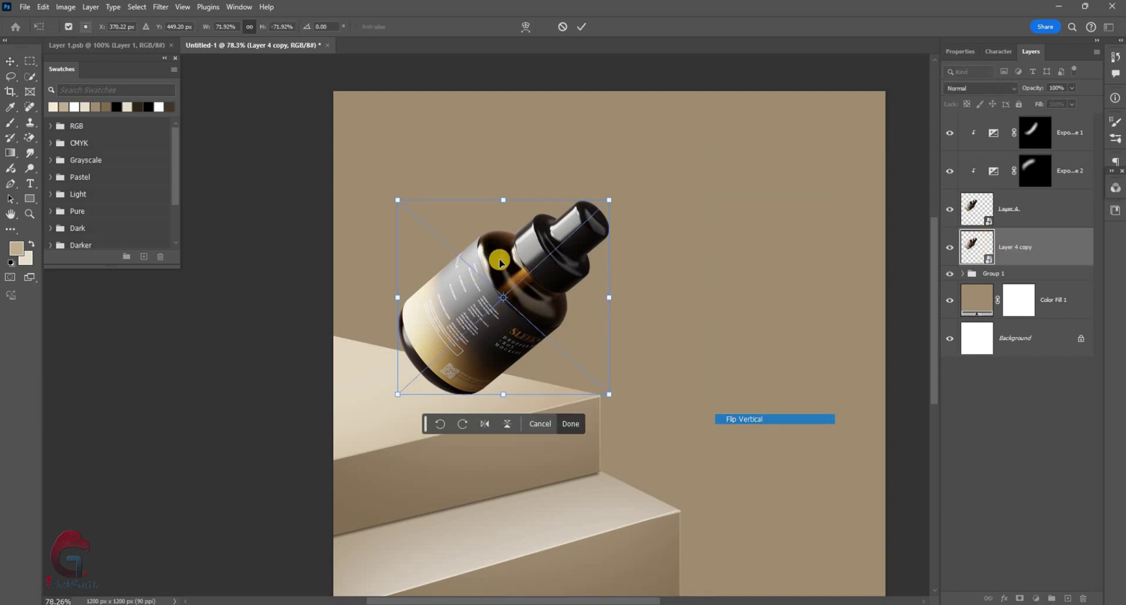
left_click_drag(504, 352, 535, 465)
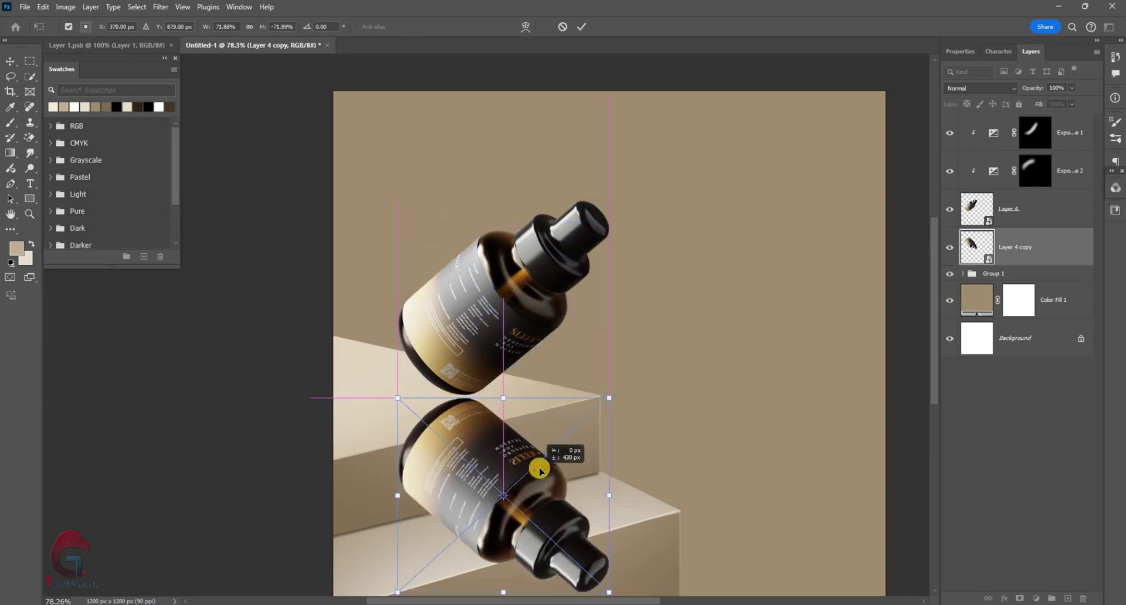
scroll(487, 414, "up", 2)
left_click(582, 26)
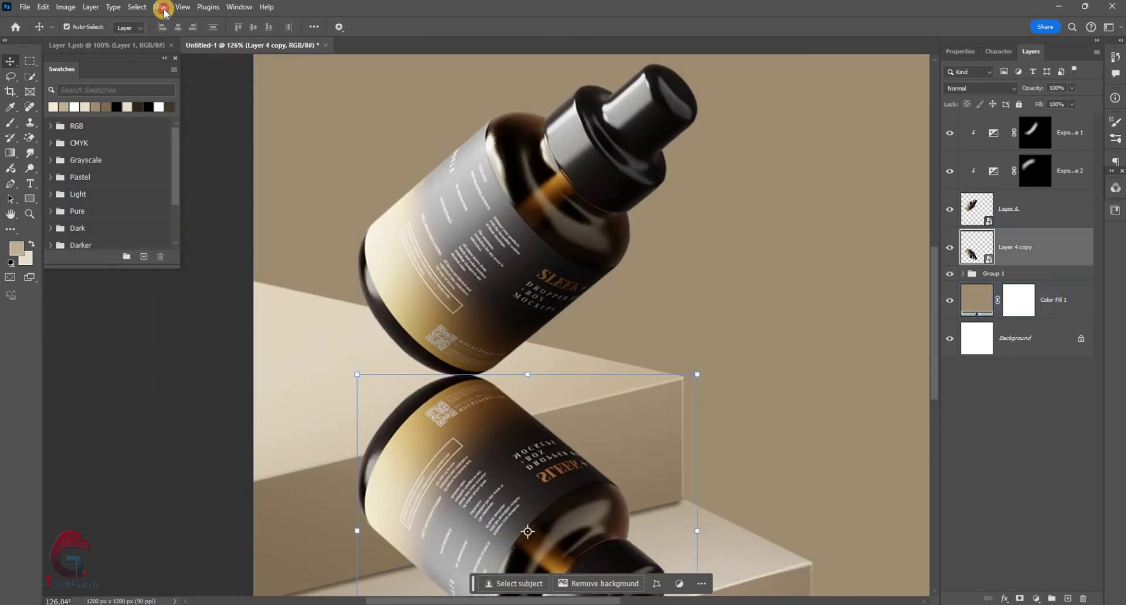
Apply a vertical 90°, 9 px Motion Blur to the reflection.
left_click(161, 6)
mouse_move(225, 158)
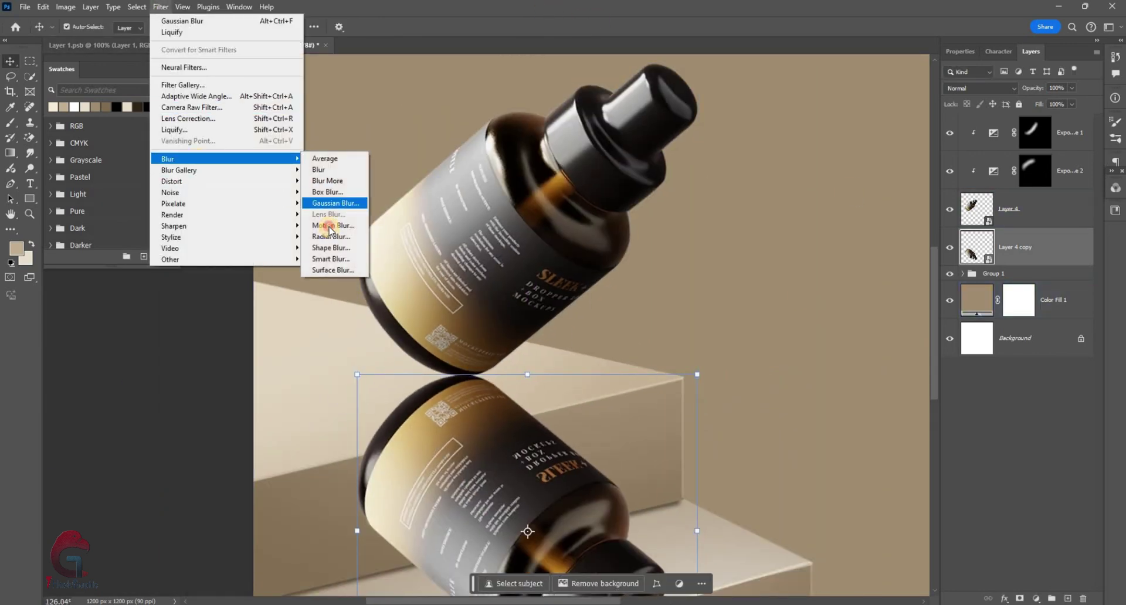
left_click(330, 226)
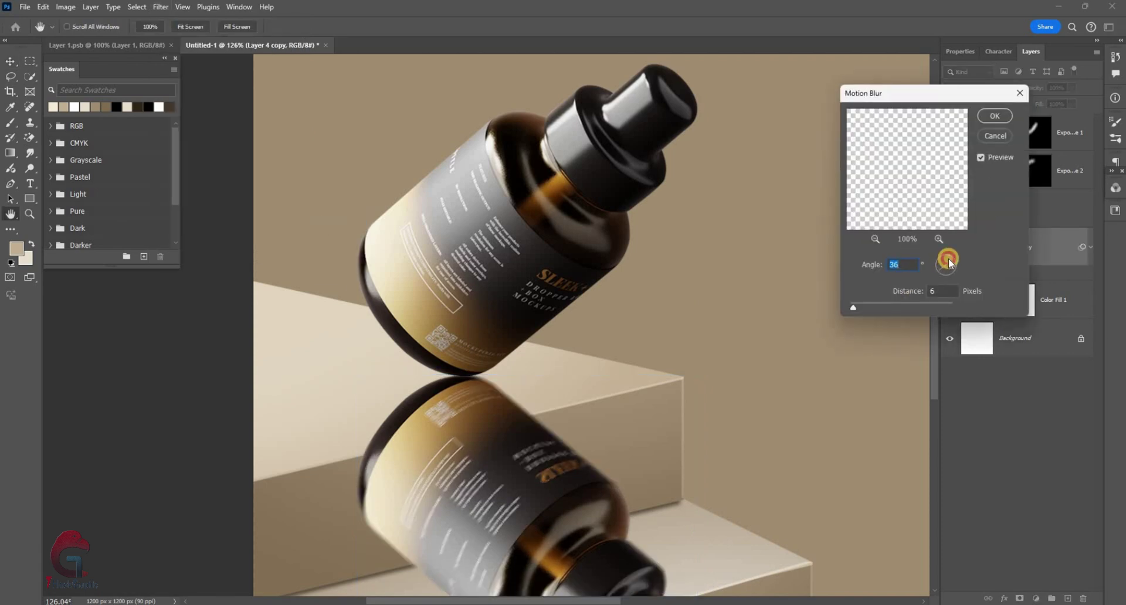
left_click_drag(949, 258, 945, 256)
left_click_drag(854, 306, 855, 307)
left_click(995, 116)
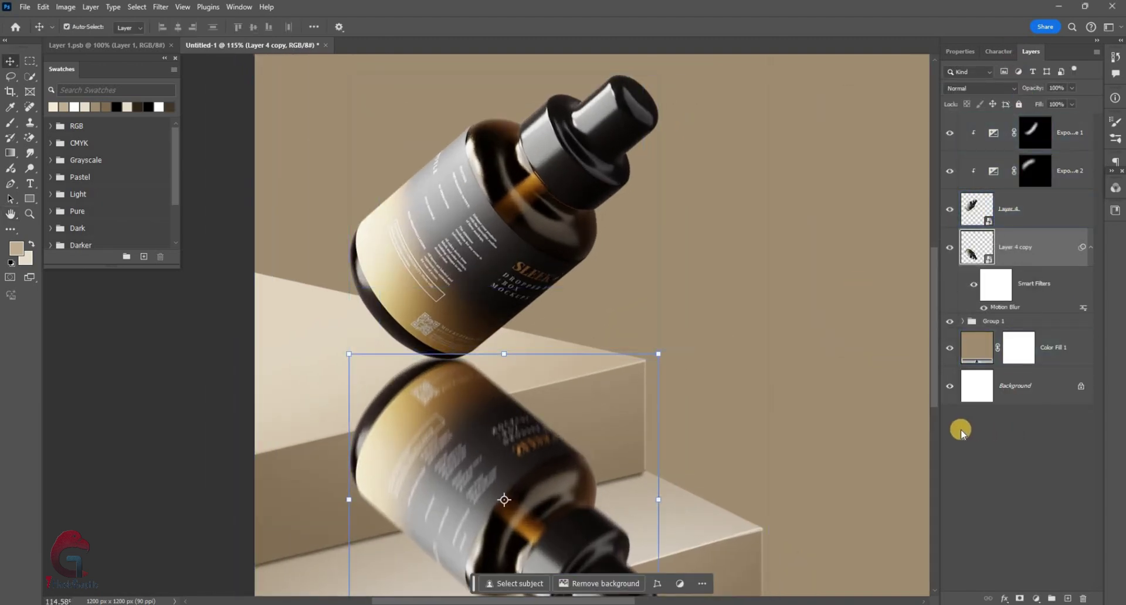
Mask the reflection to show only under the bottle's base and set its opacity to 80%.
left_click(1021, 598, "alt")
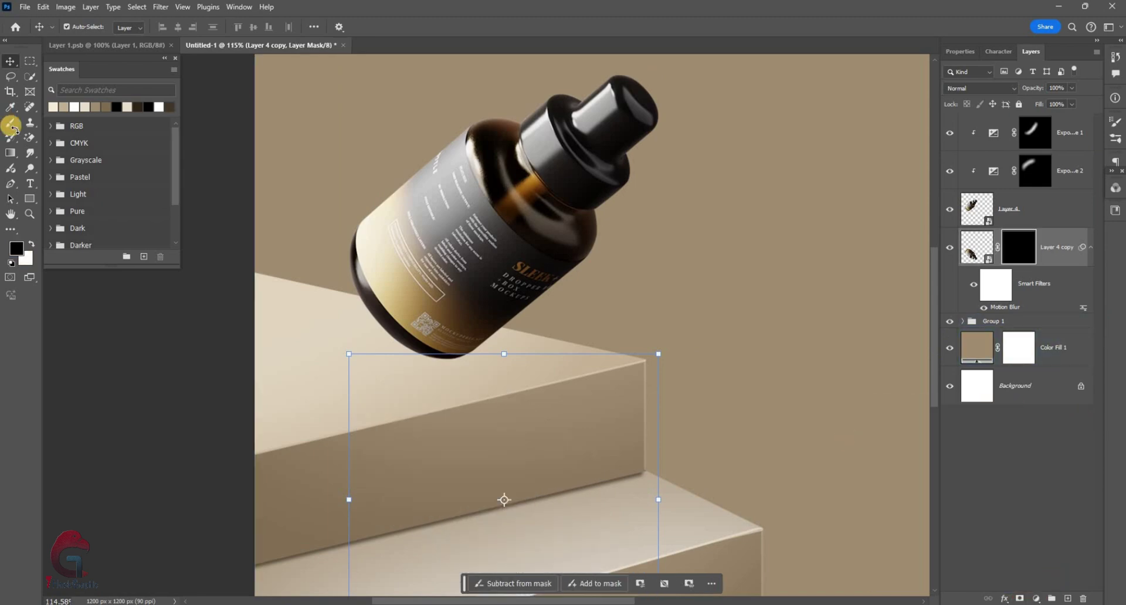
key("b")
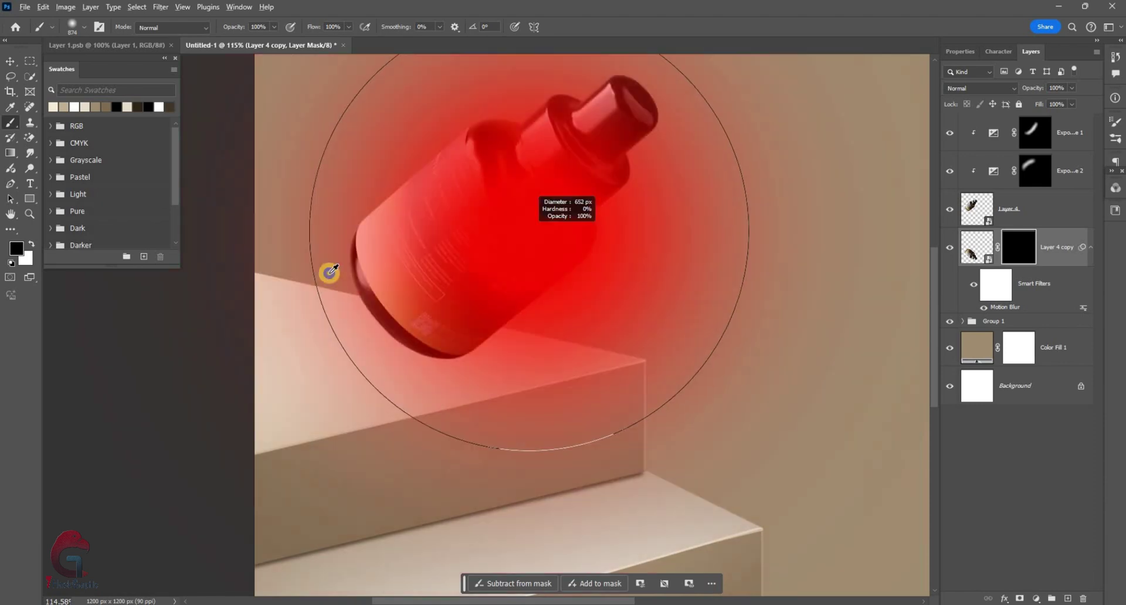
scroll(451, 321, "up", 2)
key("x")
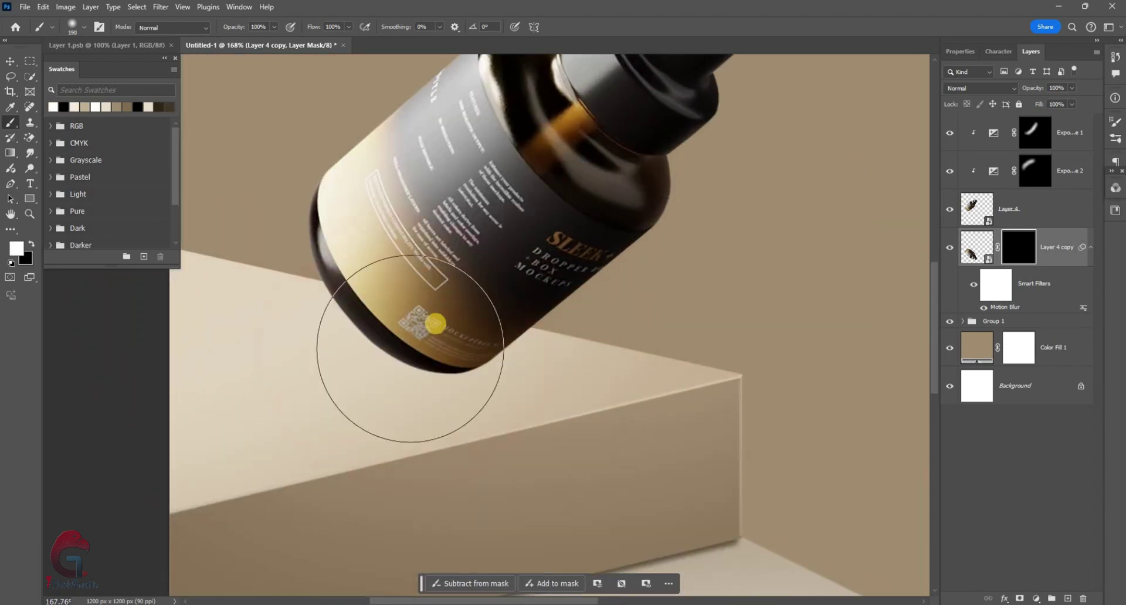
mouse_move(433, 322)
left_mouse_down()
mouse_move(460, 312)
mouse_move(407, 302)
mouse_move(363, 336)
mouse_move(425, 284)
mouse_move(520, 327)
left_mouse_up()
scroll(520, 327, "down", 2)
key("v")
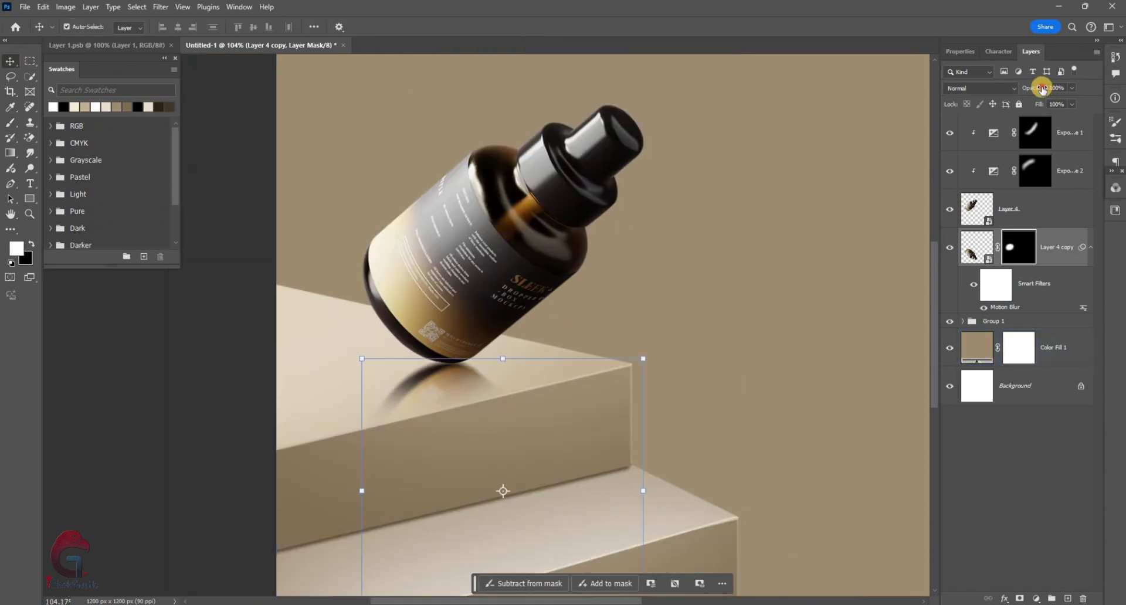
left_click_drag(1030, 88, 1055, 185)
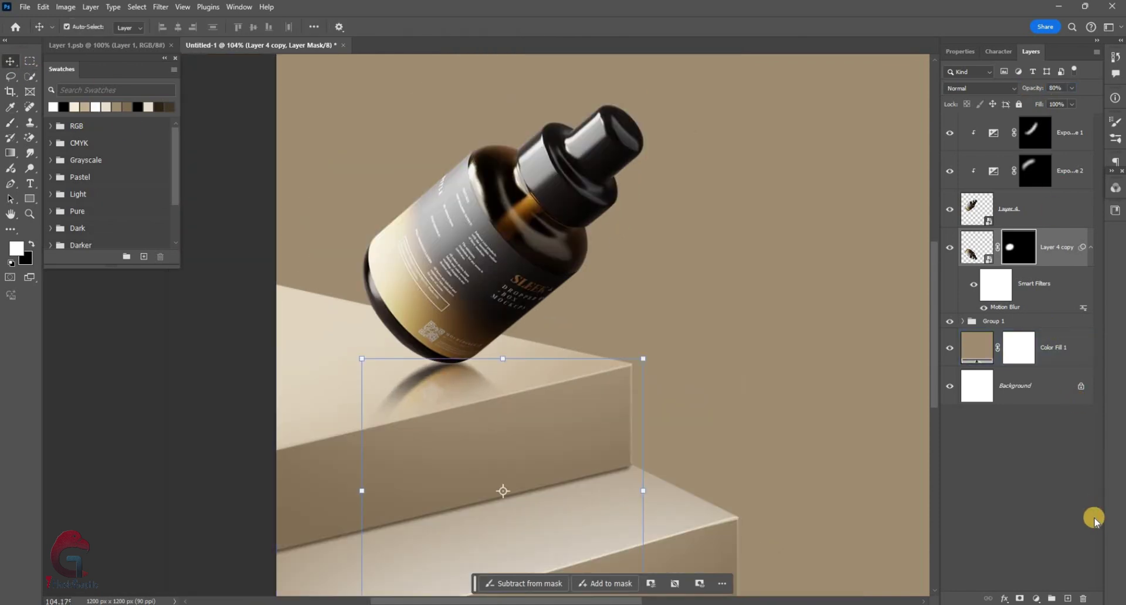
Paint a dark spot on a new layer and squash it into a flat contact shadow under the bottle.
left_click(1067, 599)
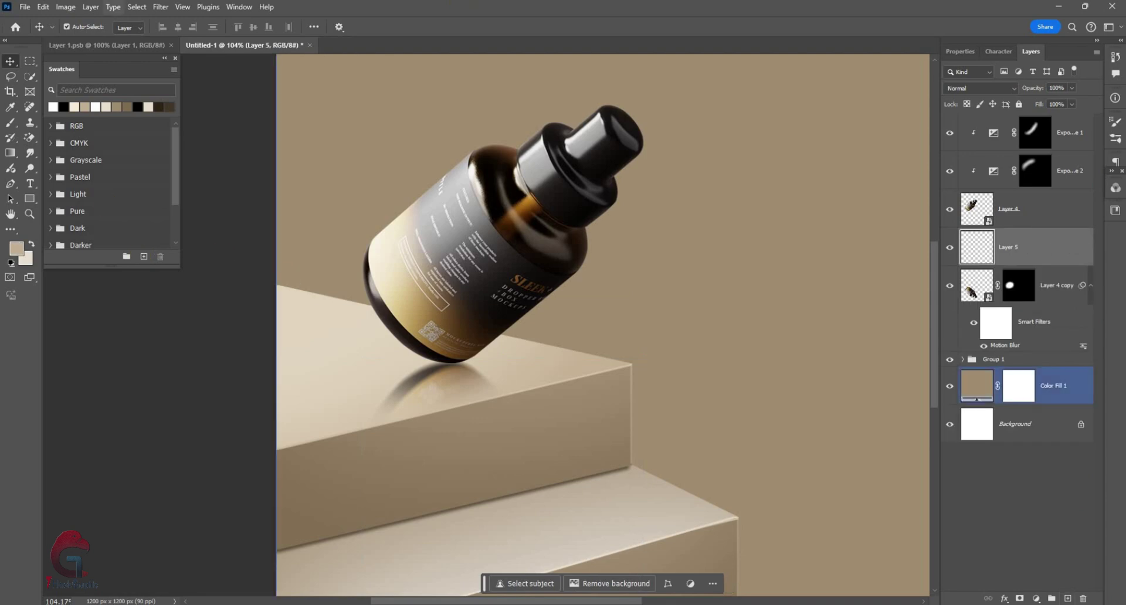
key("ctrl+plus")
key("b")
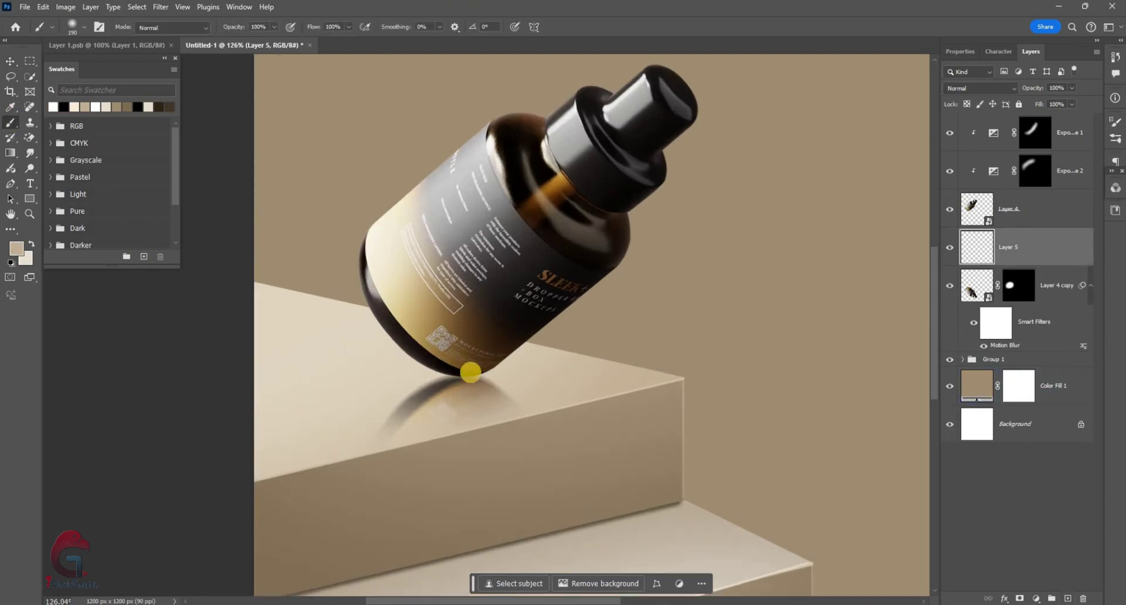
left_click(497, 351)
key("ctrl+t")
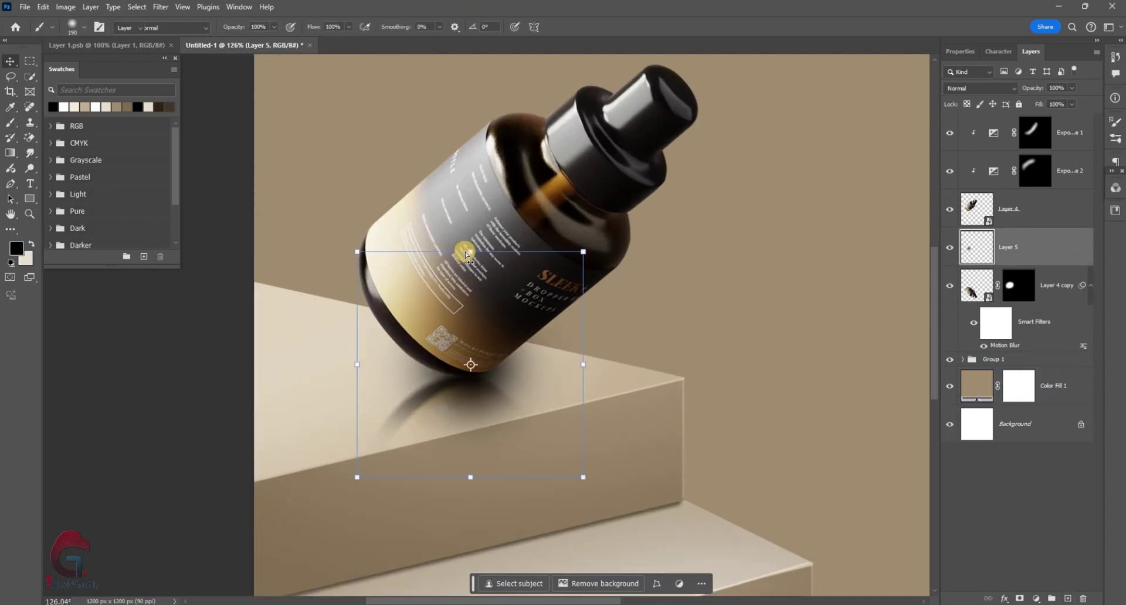
left_click_drag(470, 251, 469, 434)
key("ctrl+plus")
key("Return")
key("ctrl+0")
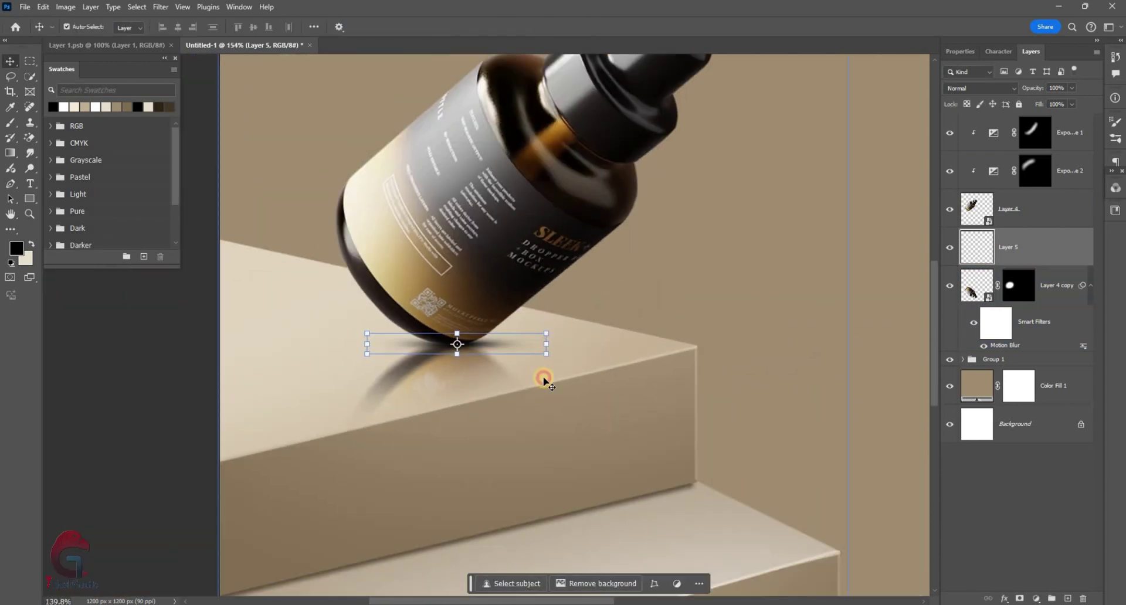
key("alt+bracketleft")
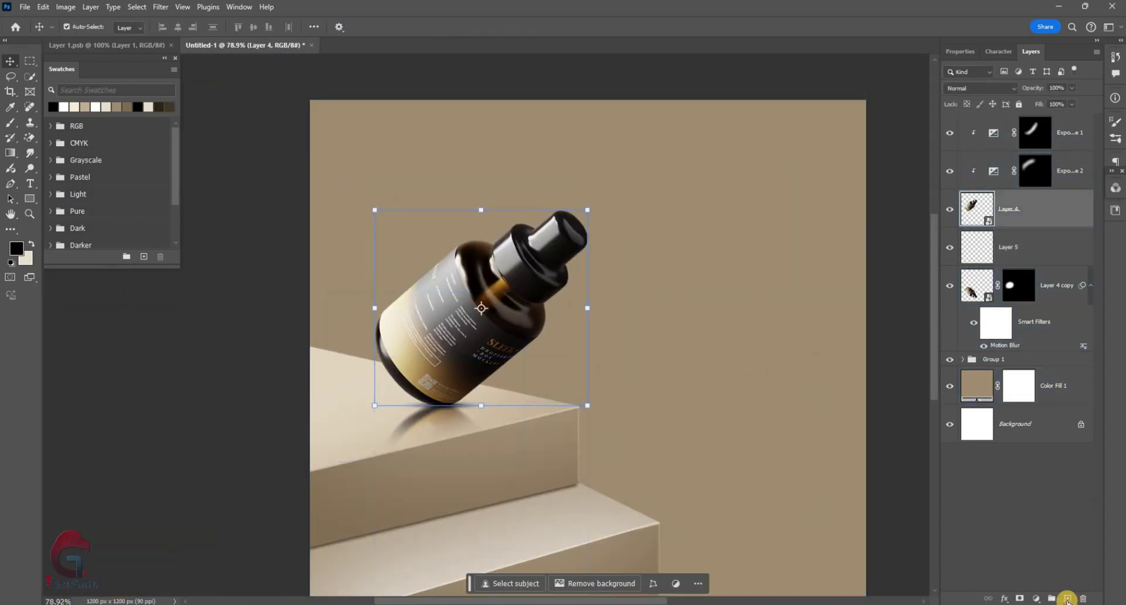
Add a new layer clipped to the bottle, fill it with 50% gray, and blend it as Overlay.
key("ctrl+shift+alt+n")
key("ctrl+alt+g")
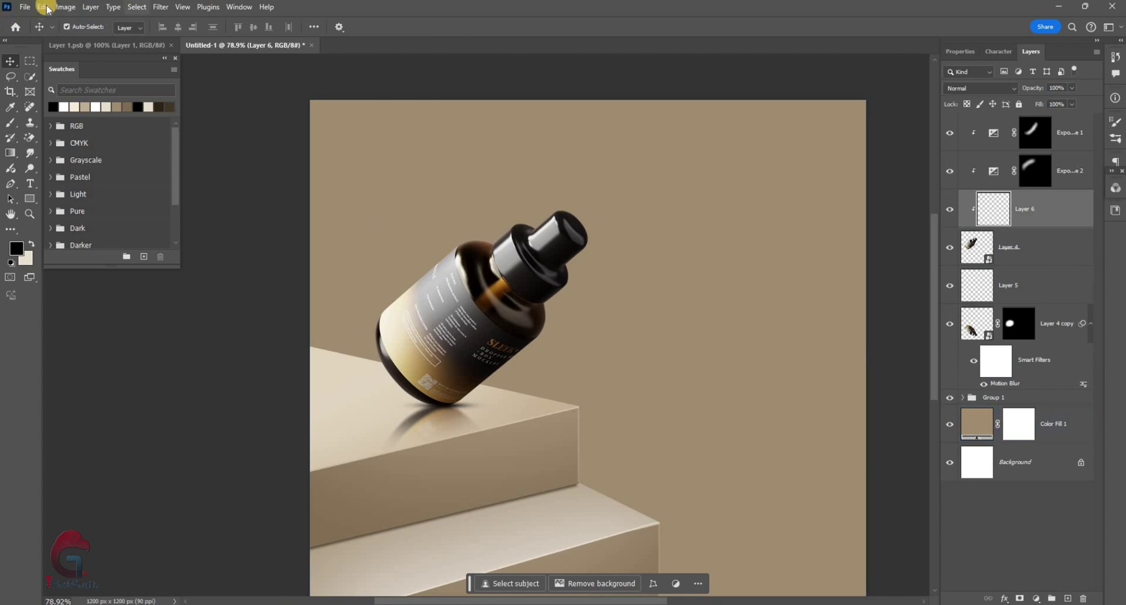
key("alt+e")
key("Up")
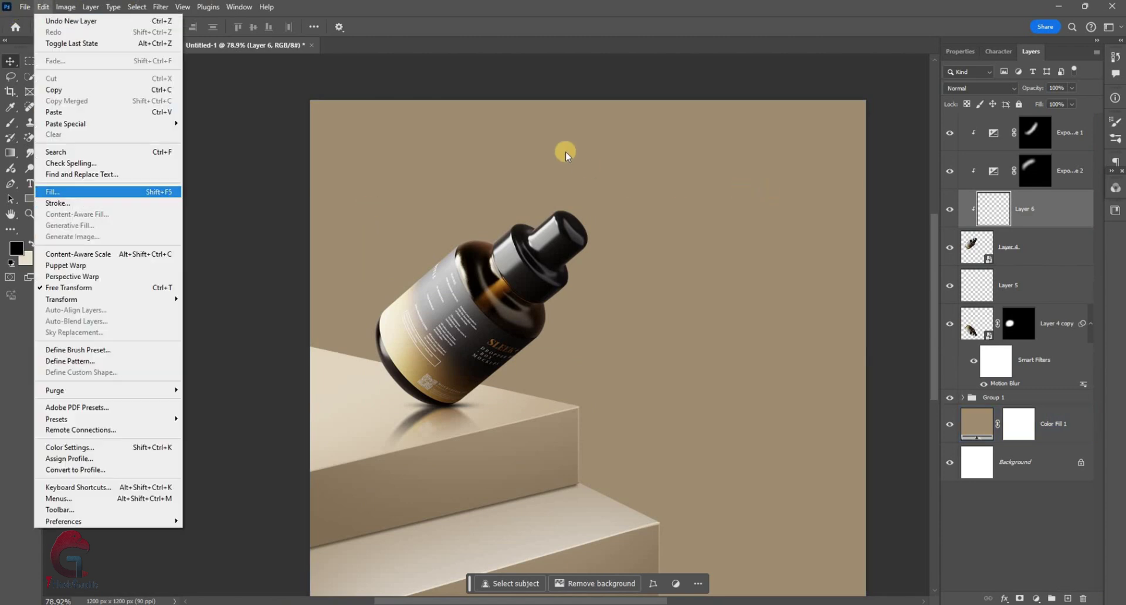
key("Return")
left_click(642, 156)
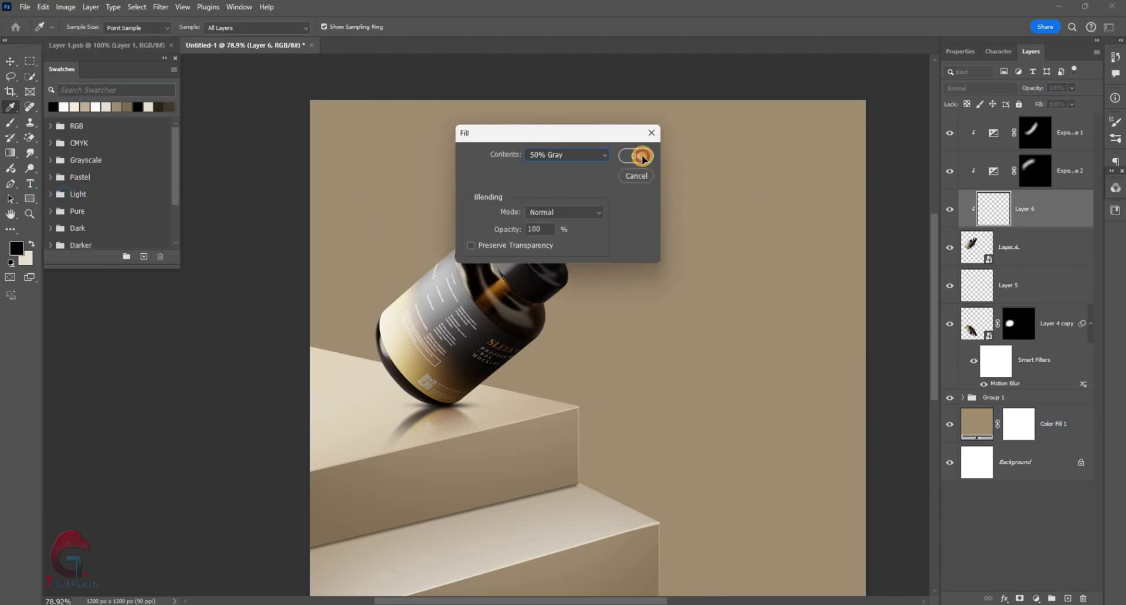
key("Return")
key("v")
left_click(977, 84)
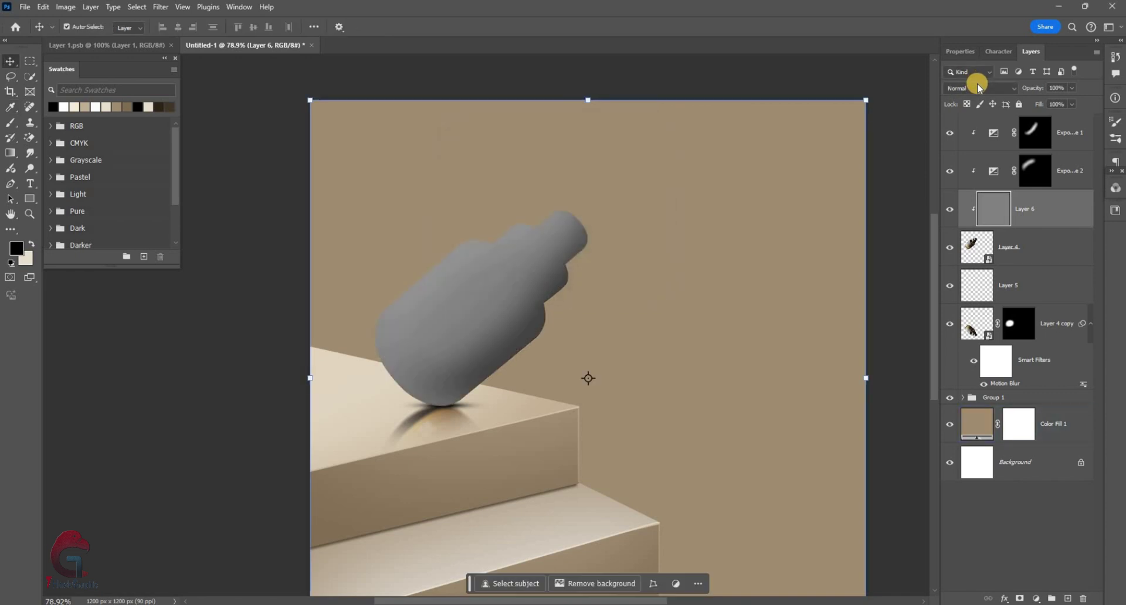
left_click(962, 251)
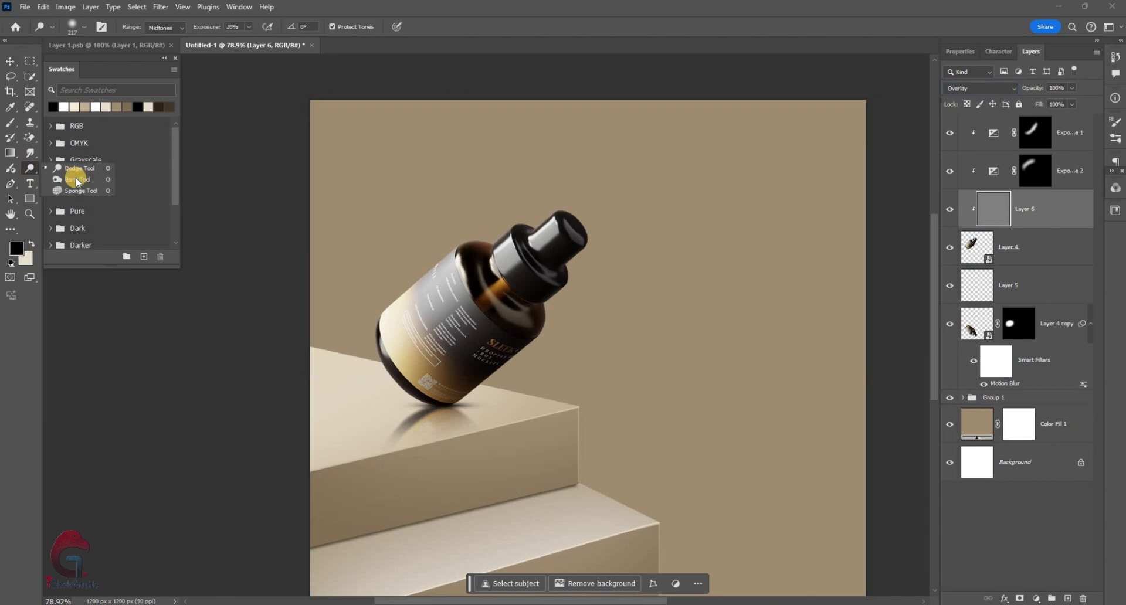
Burn along the bottle's bottom edge to darken it.
left_click(77, 181)
scroll(414, 395, "up", 3)
scroll(415, 394, "up", 1)
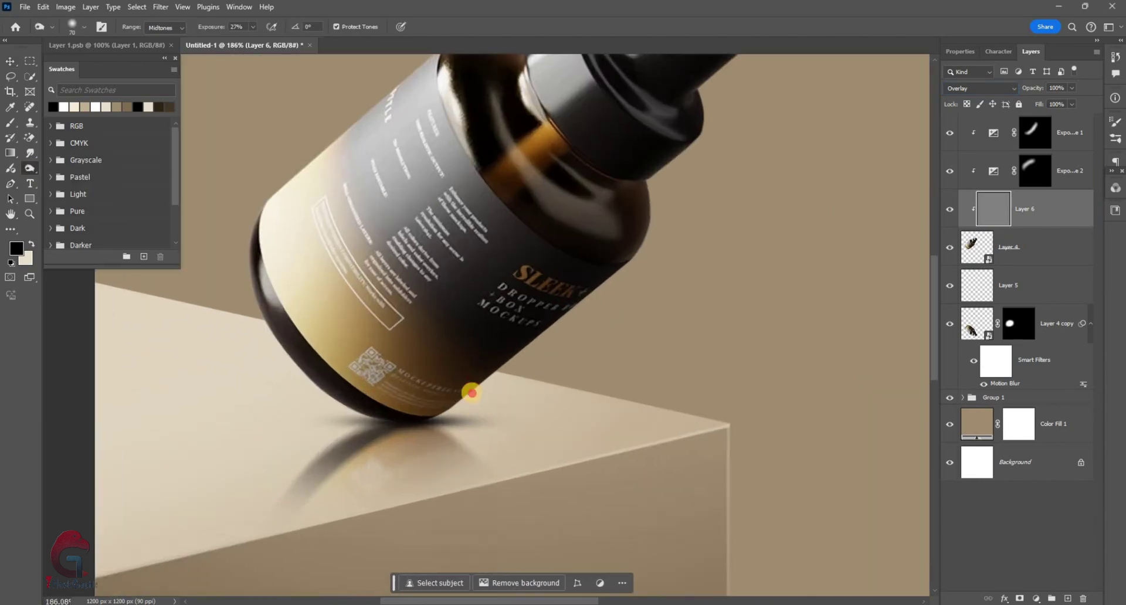
scroll(468, 390, "up", 1)
scroll(428, 422, "up", 1)
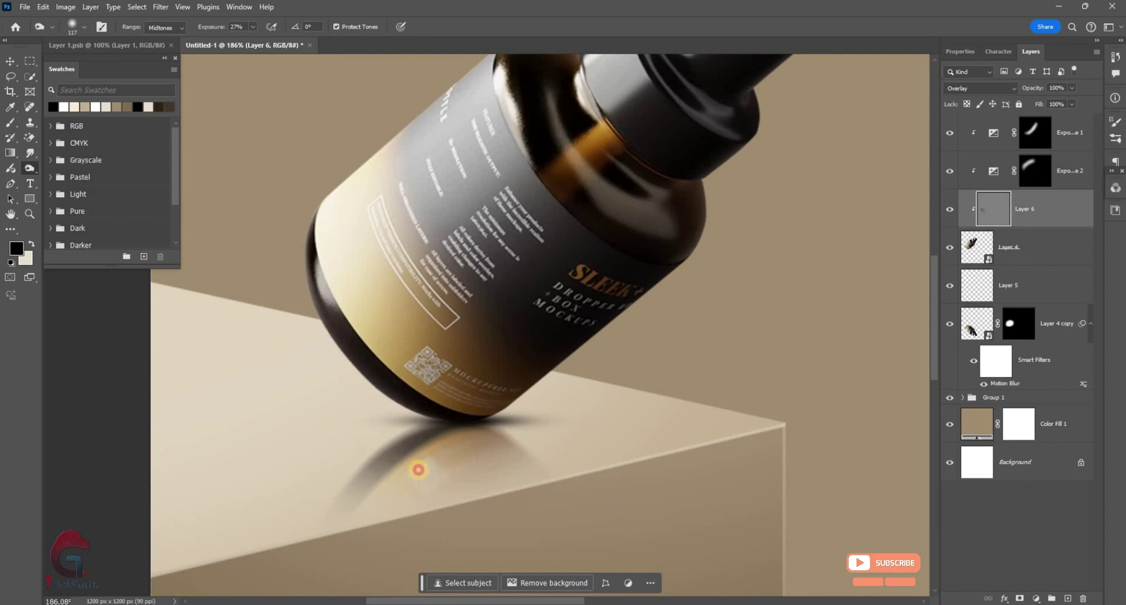
left_click_drag(418, 470, 518, 428)
scroll(623, 271, "up", 2)
scroll(659, 259, "up", 1)
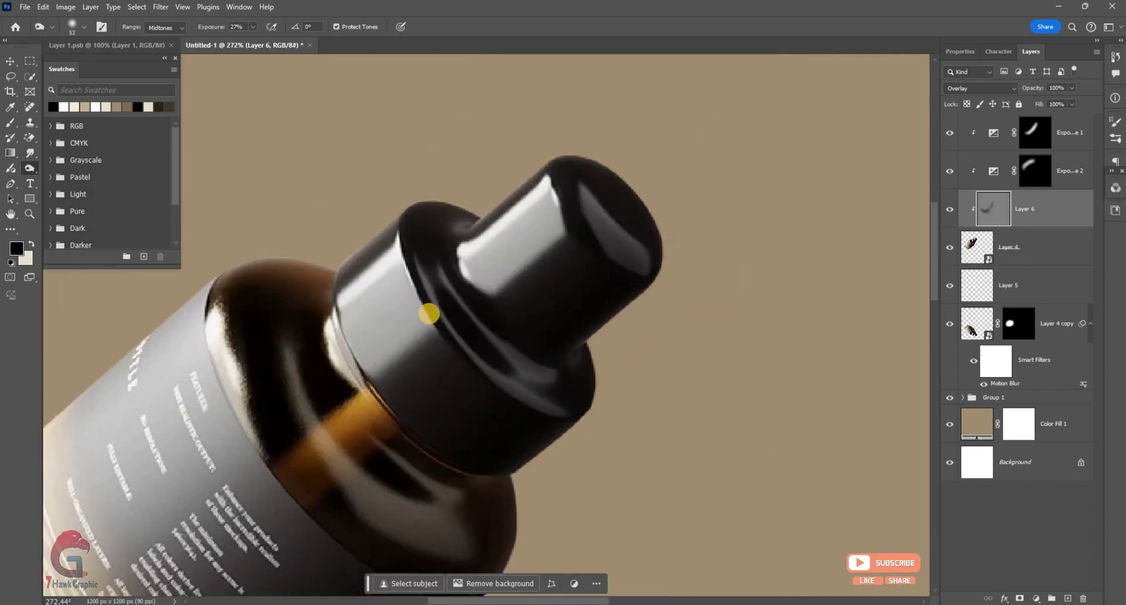
scroll(523, 427, "down", 1)
scroll(585, 390, "down", 1)
scroll(586, 389, "down", 1)
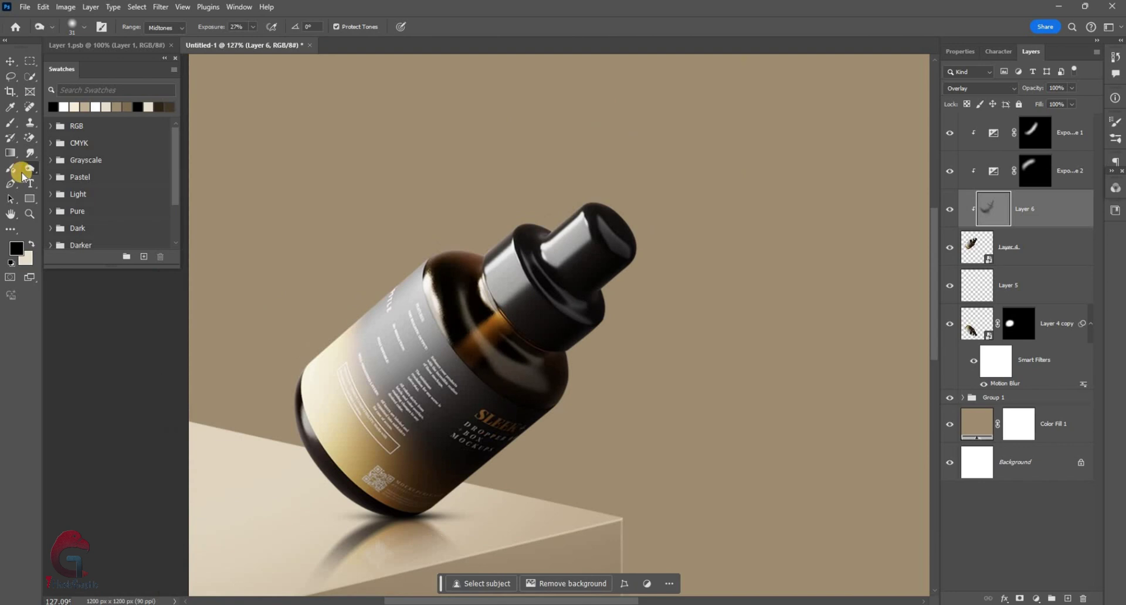
Dodge to lighten the areas near the shoulder and cap, keeping Layer 6 selected.
right_click(29, 168)
left_click(77, 180)
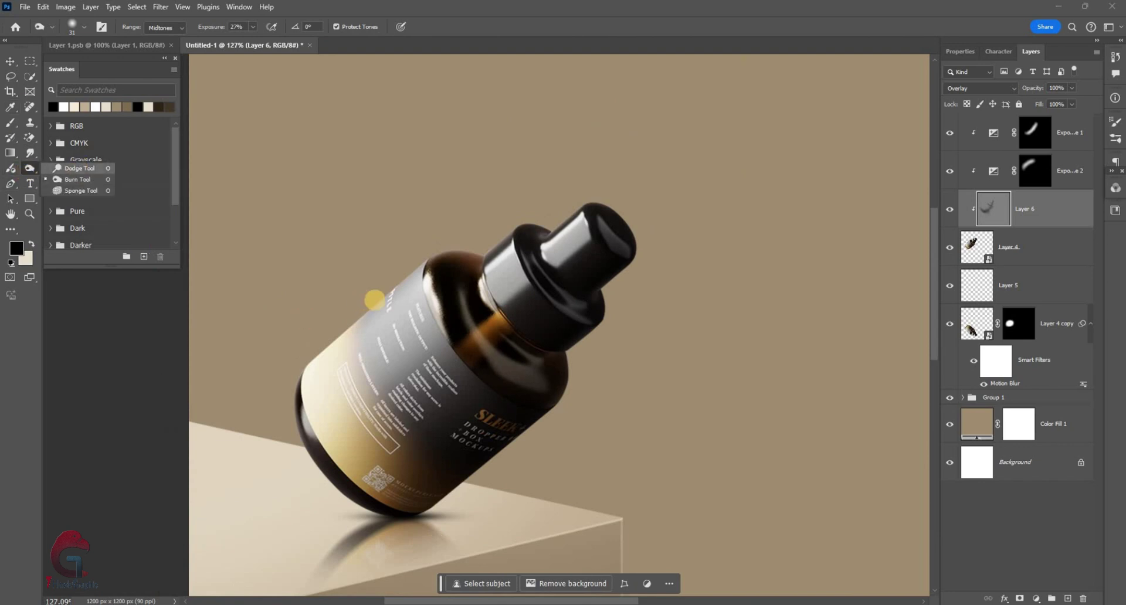
scroll(309, 296, "up", 2)
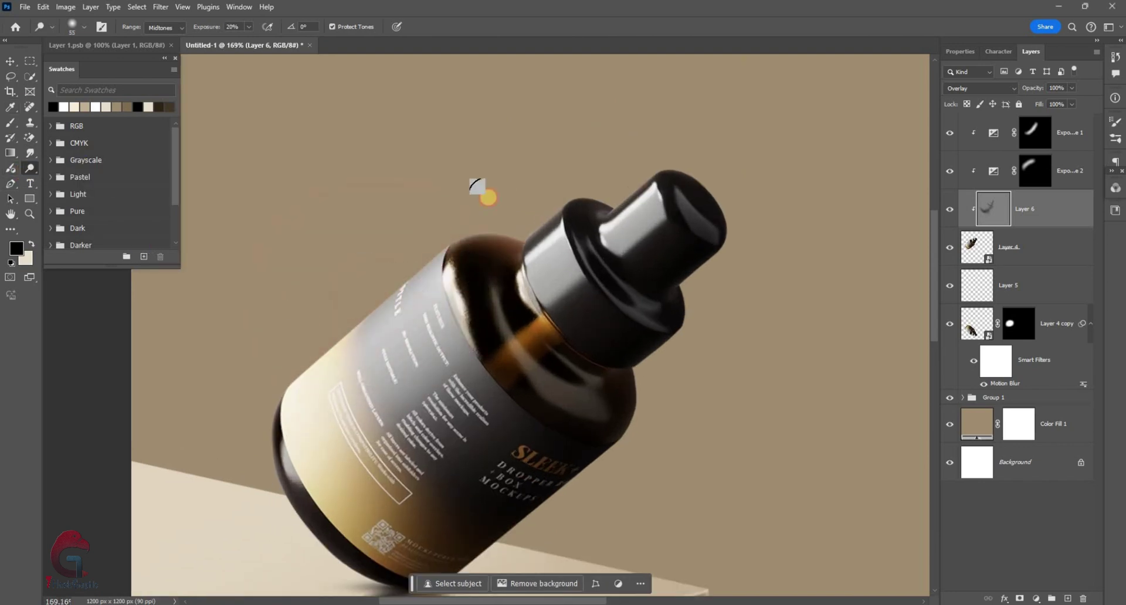
scroll(477, 187, "up", 1)
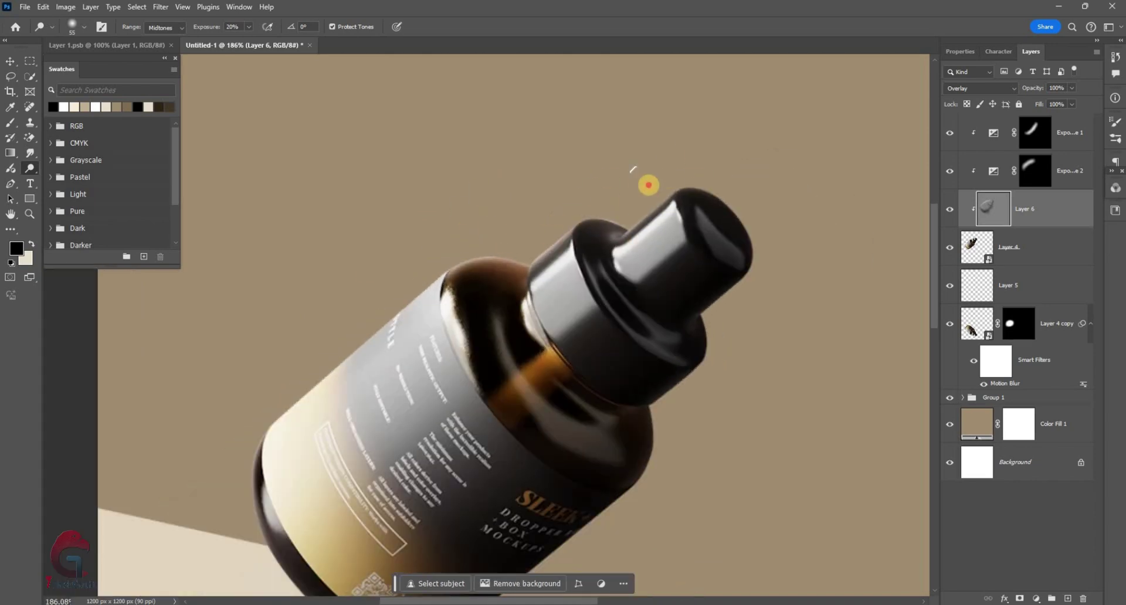
scroll(536, 365, "up", 1)
scroll(587, 395, "down", 4)
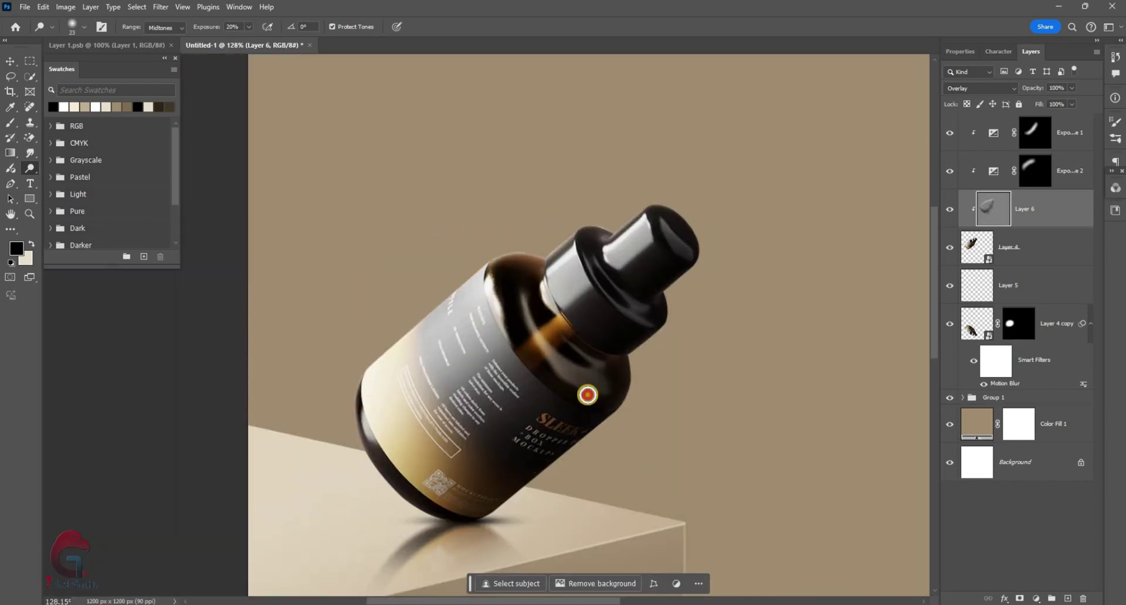
key("v")
left_click(518, 237)
scroll(479, 303, "up", 1)
Duplicate the bottle layer, Layer 4, to the top of the layer stack as Layer 4 copy 2.
scroll(415, 320, "up", 1)
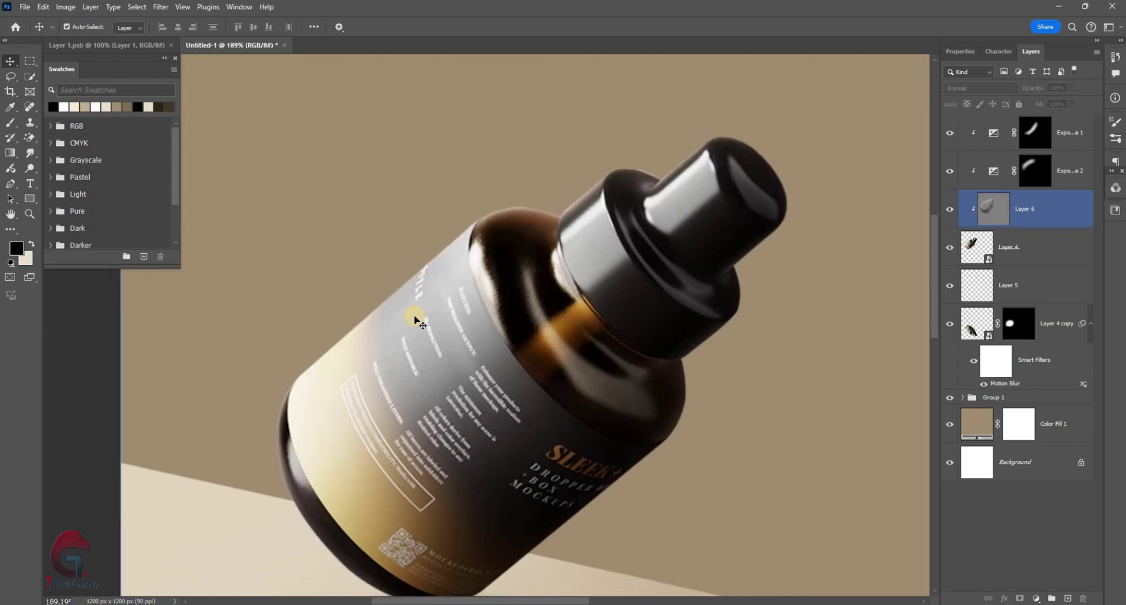
scroll(416, 320, "down", 2)
left_click(895, 254)
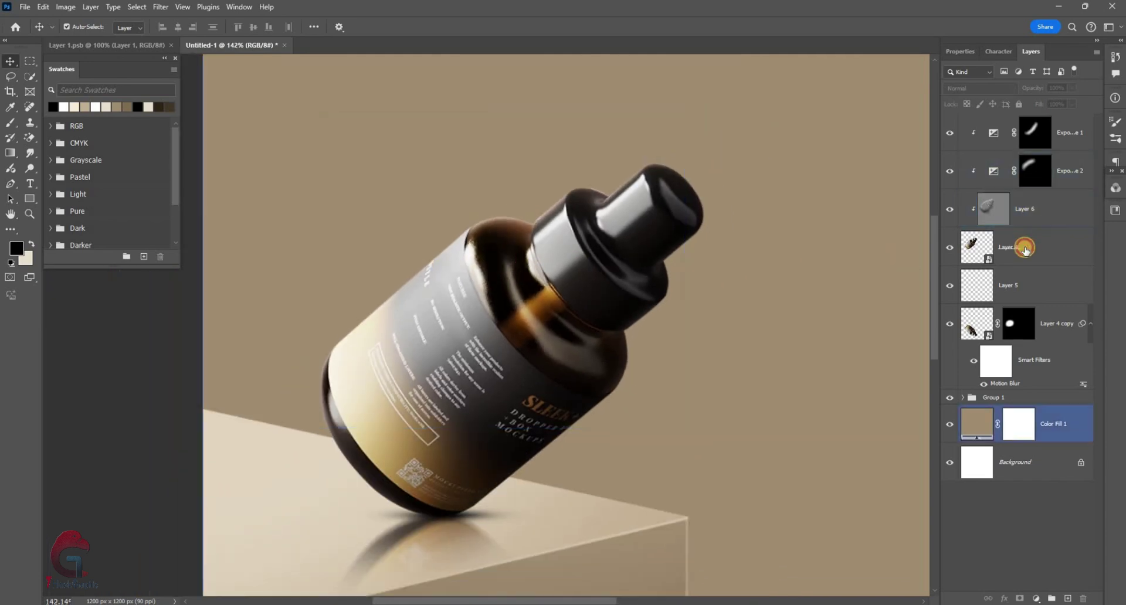
left_click_drag(1025, 249, 994, 120)
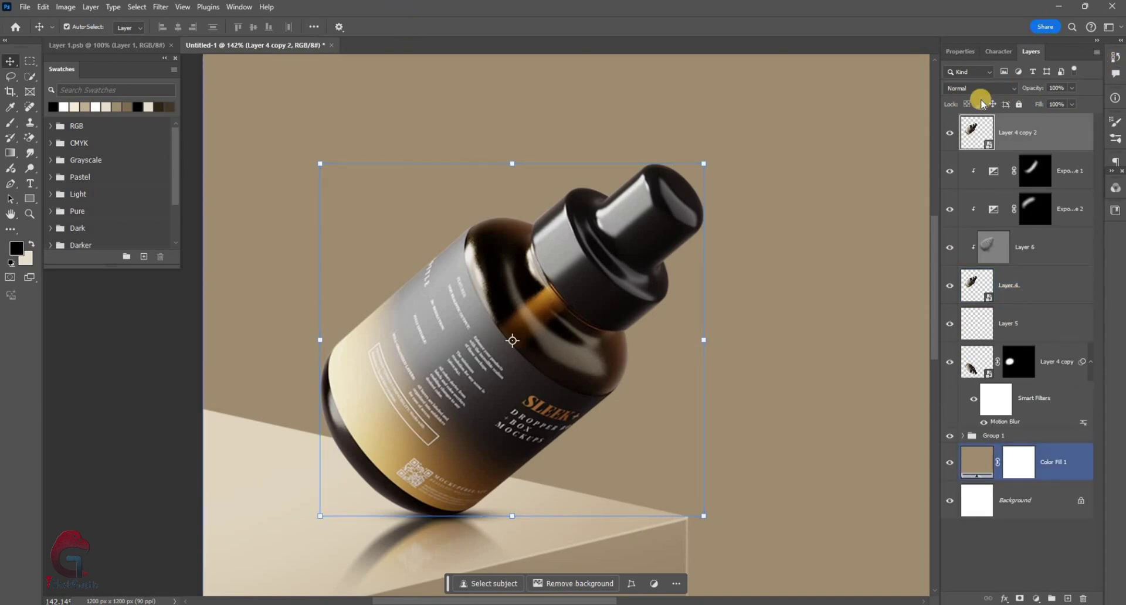
left_click(982, 119)
left_click(981, 88)
Set the bottle copy to Screen and apply a 4-pixel Gaussian Blur.
left_click(977, 222)
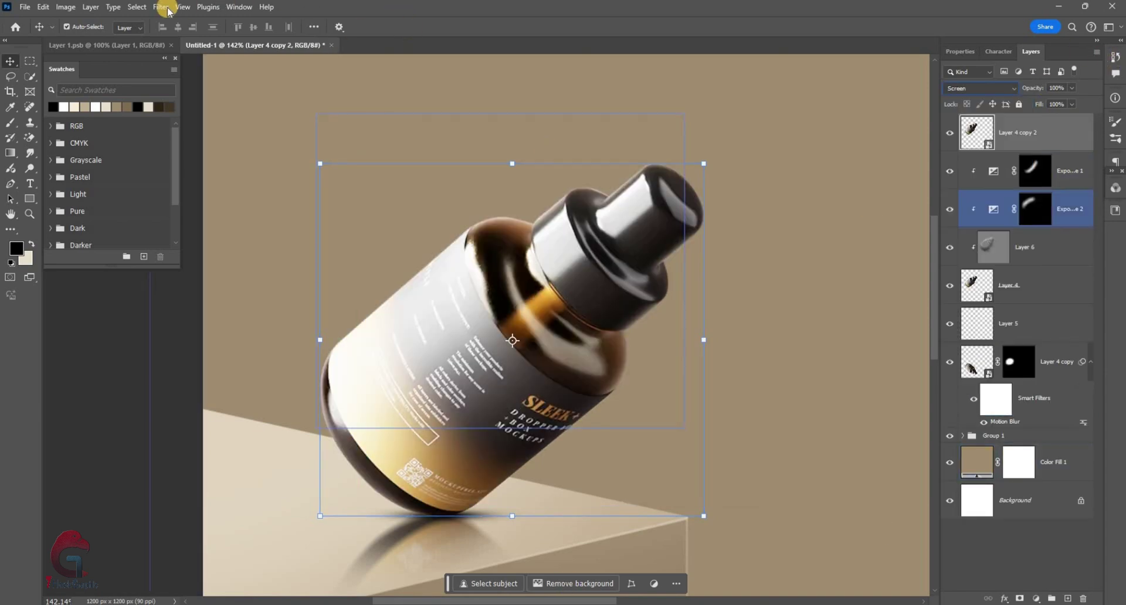
left_click(160, 7)
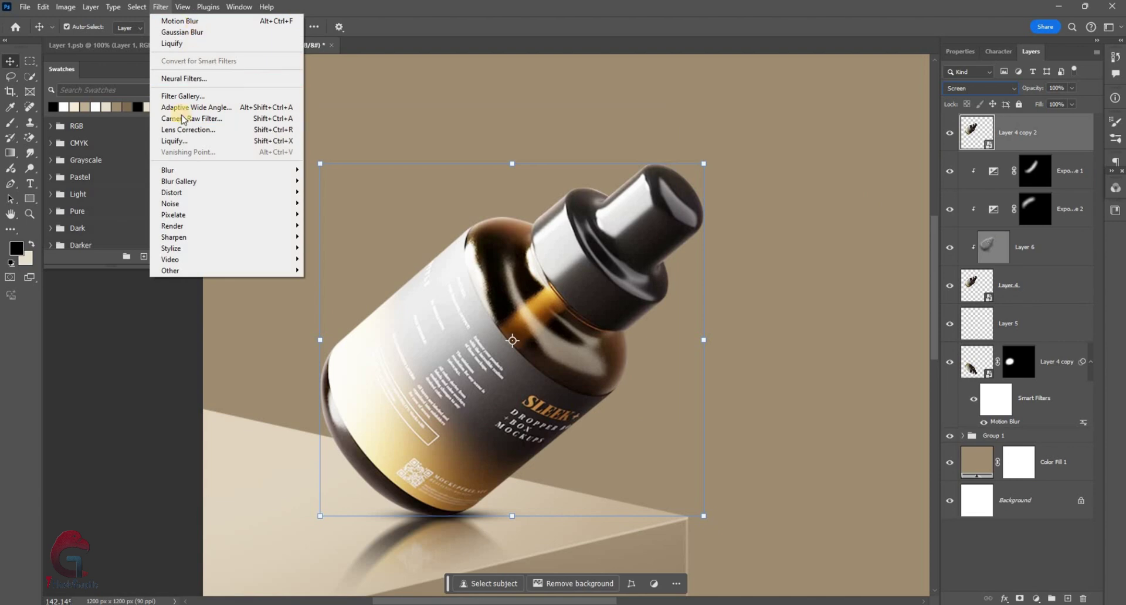
left_click(204, 33)
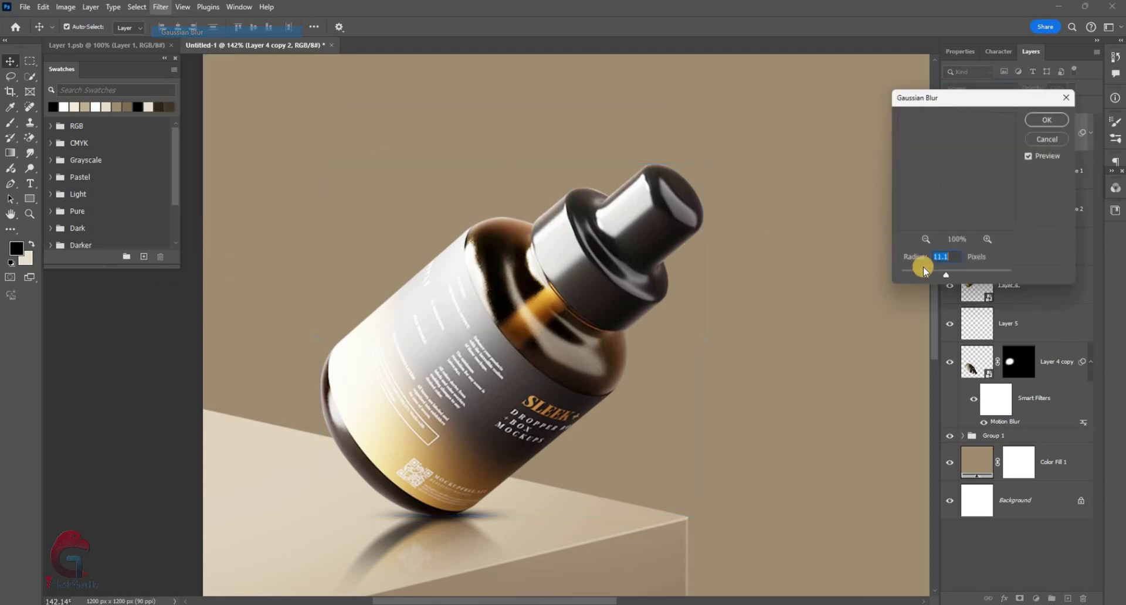
left_click_drag(928, 276, 933, 275)
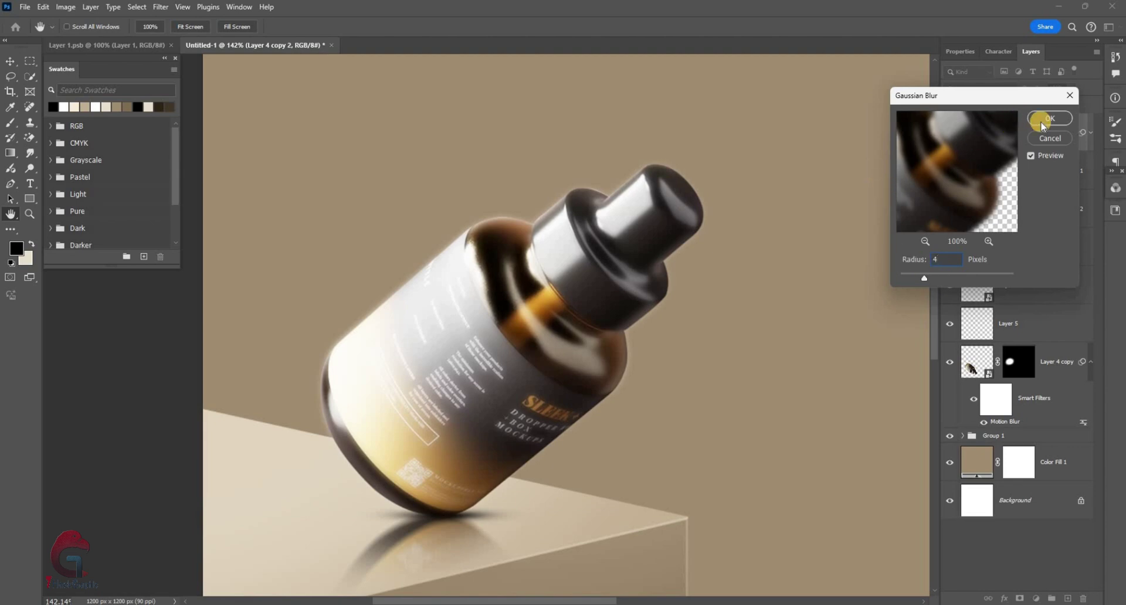
key("Return")
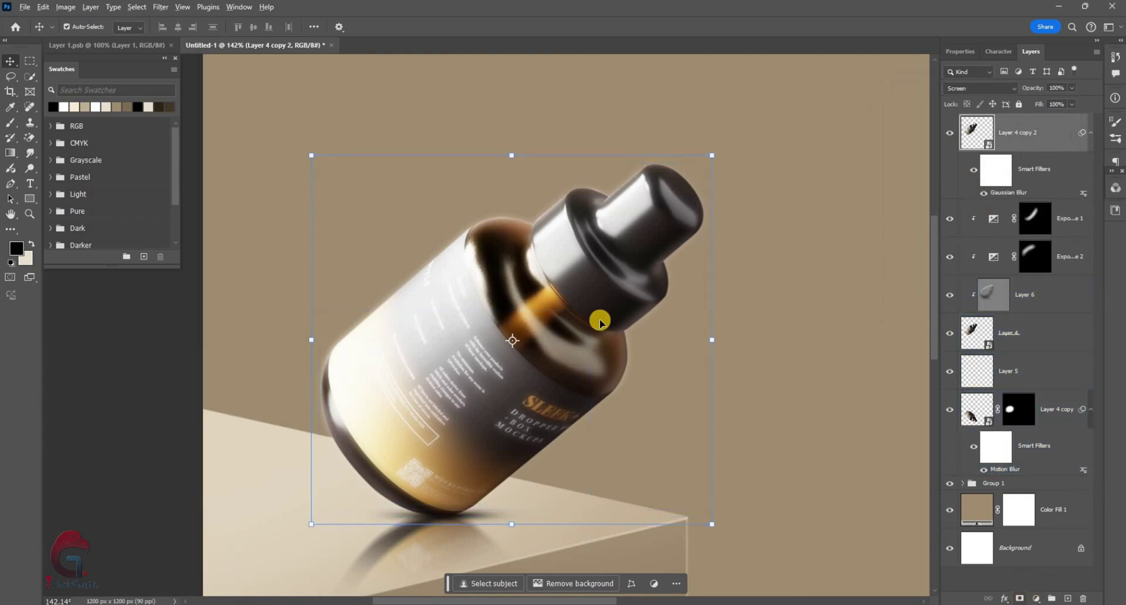
Add a black layer mask to the blurred copy and set a 36 px brush.
key("d")
left_click(12, 124)
key("b")
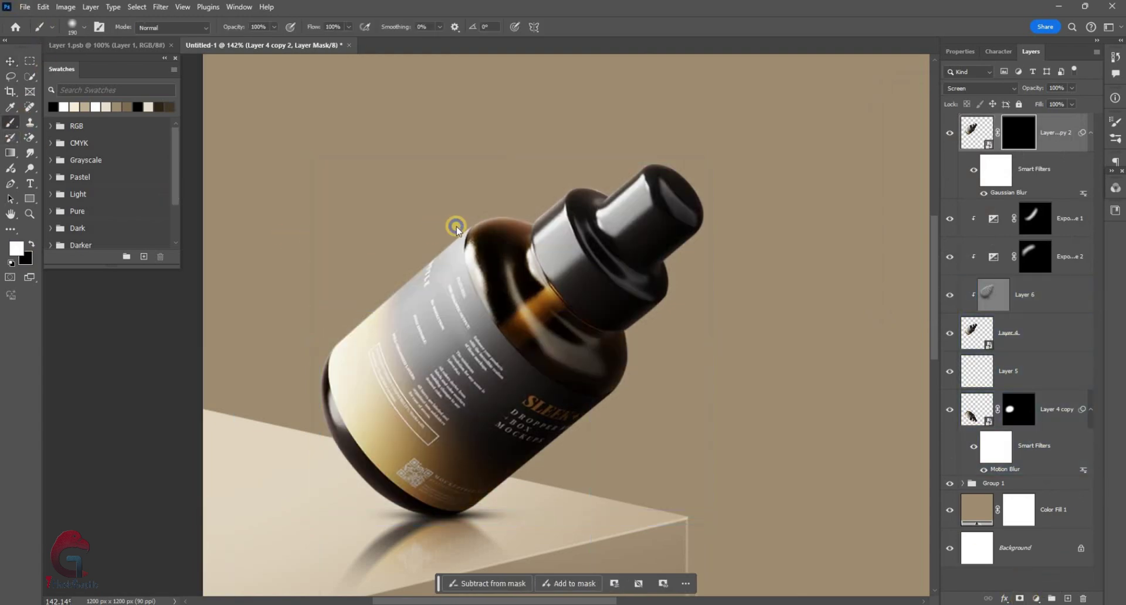
left_click_drag(396, 229, 385, 226)
Paint white on the mask along the bottle's shoulder to reveal a soft glow.
scroll(387, 235, "up", 1)
scroll(417, 233, "up", 4)
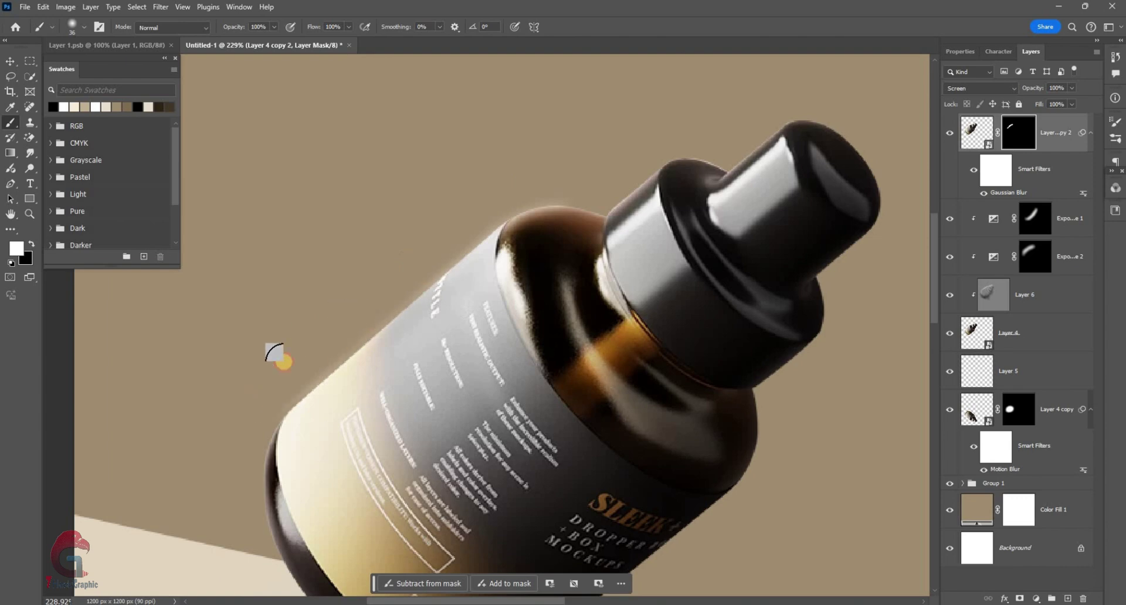
scroll(370, 287, "down", 3)
scroll(559, 199, "up", 2)
left_click_drag(510, 258, 708, 150)
scroll(463, 244, "down", 3)
scroll(360, 377, "up", 1)
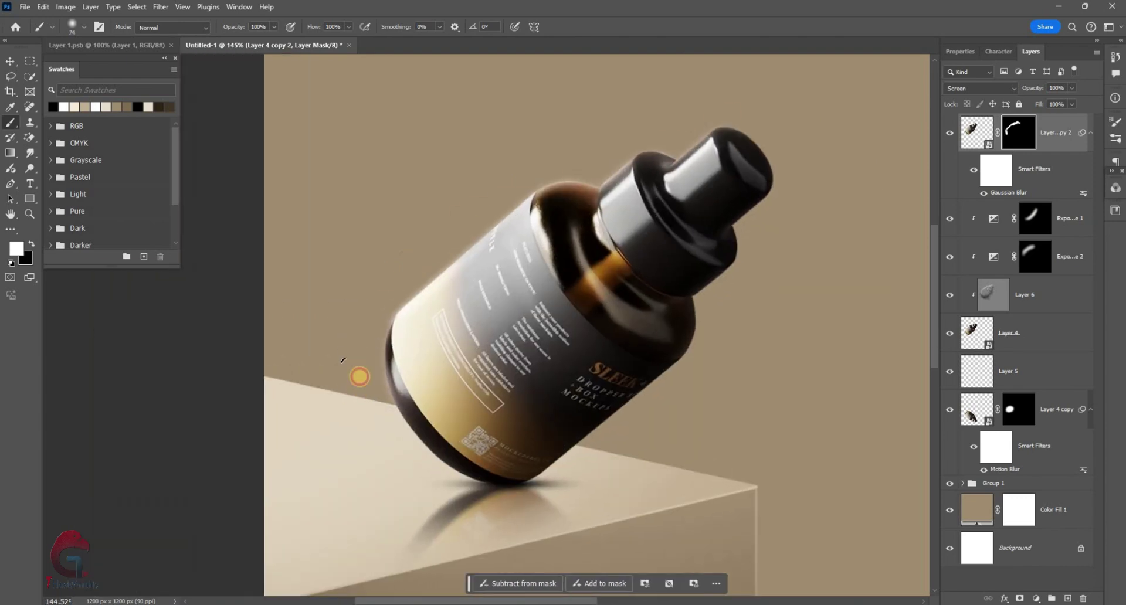
key("x")
scroll(572, 244, "down", 2)
scroll(569, 214, "down", 2)
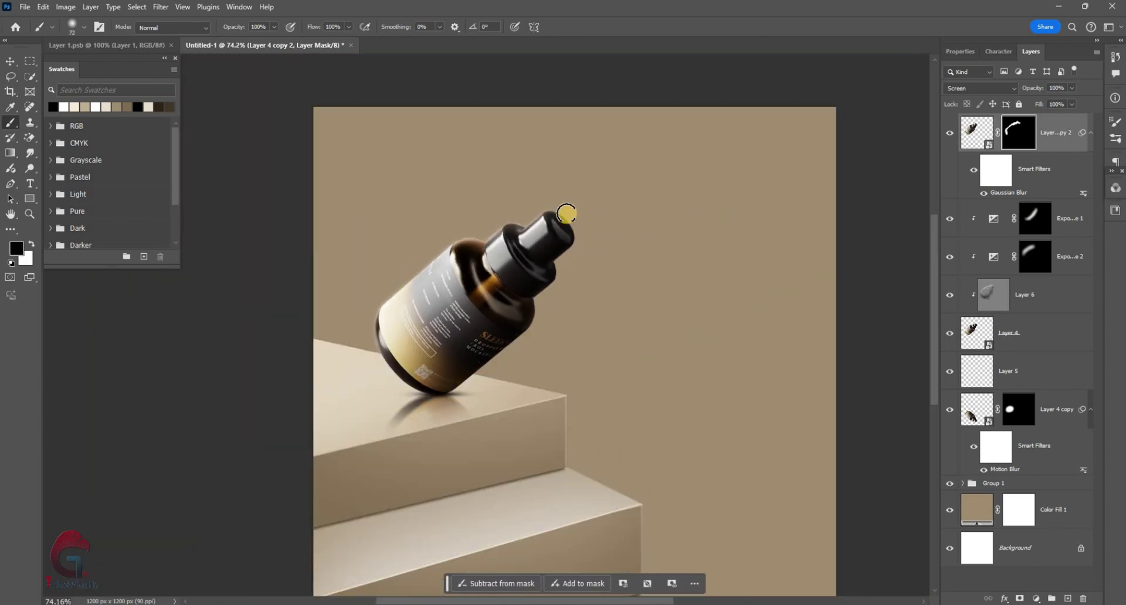
left_click(12, 63)
Group the bottle effect layers down to Layer 4 copy into Group 2, then select Group 1.
left_click_drag(977, 133, 1061, 431)
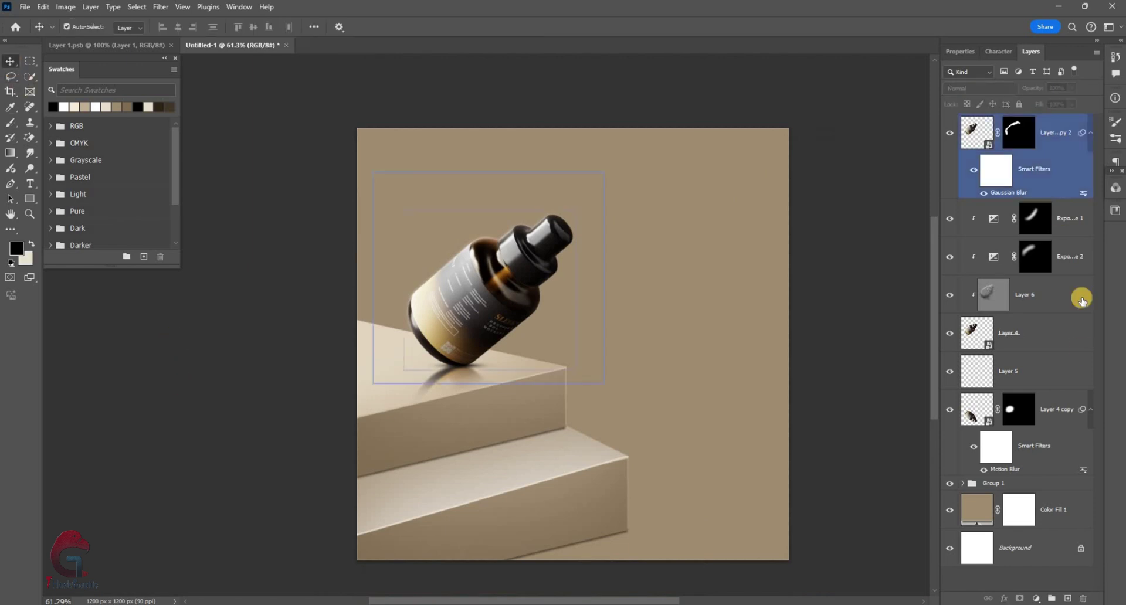
key("ctrl+g")
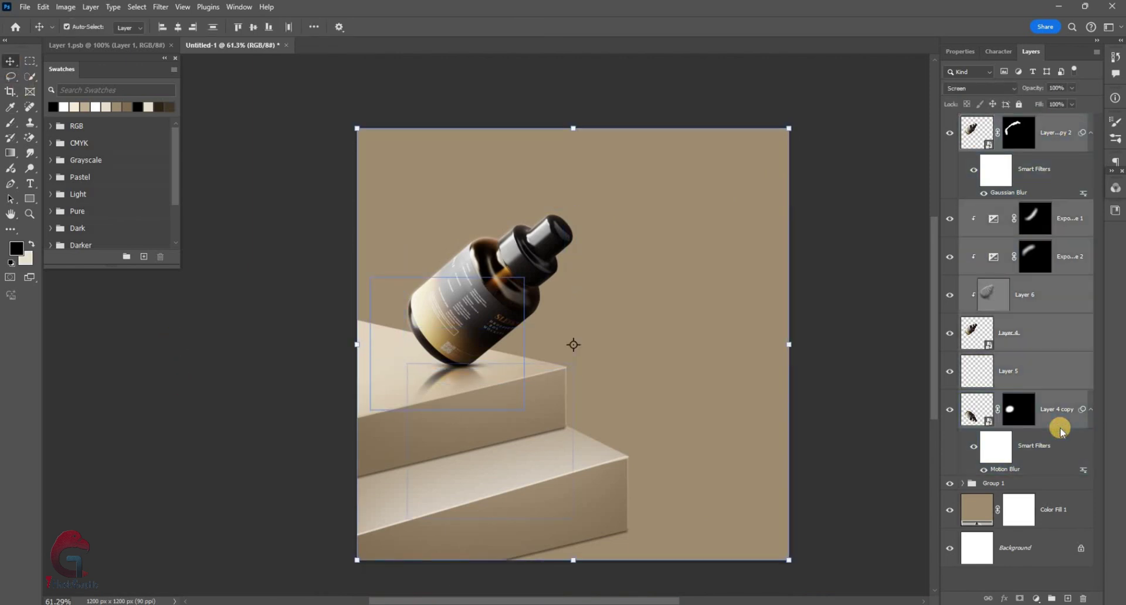
left_click(1000, 176)
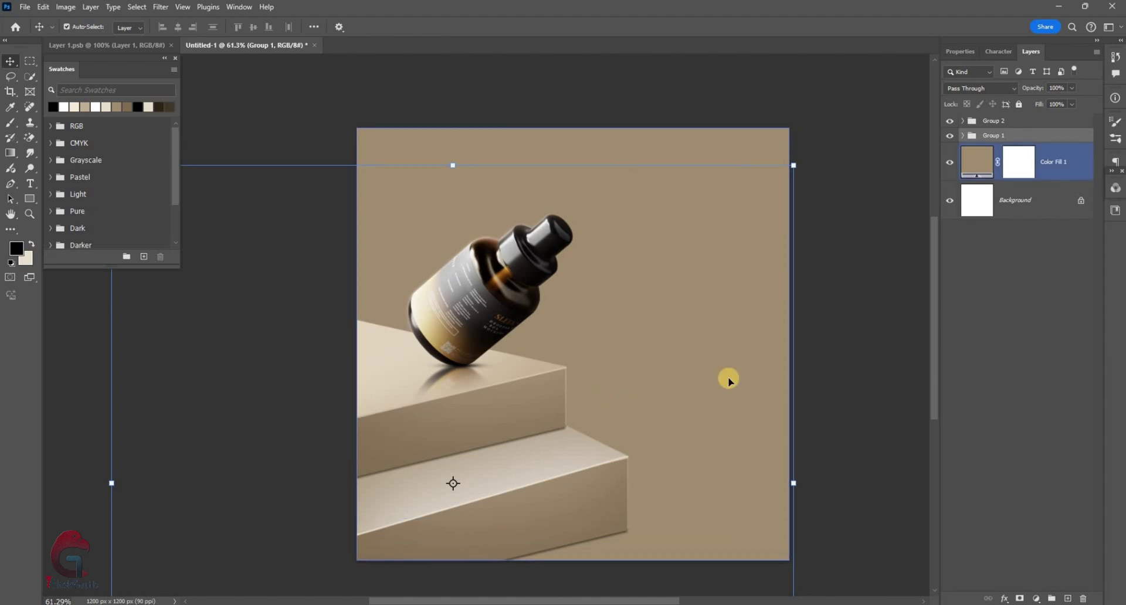
left_click(1018, 121)
left_click(1024, 136)
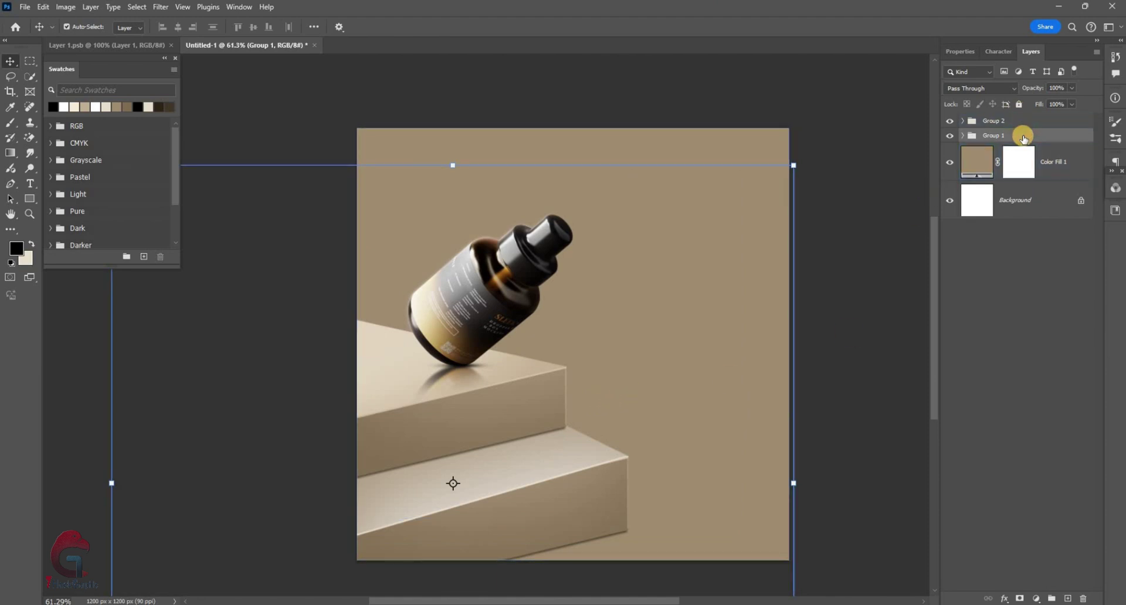
Add a Curves adjustment above Group 1, pulling the curve down to darken steps and background.
left_click(1035, 598)
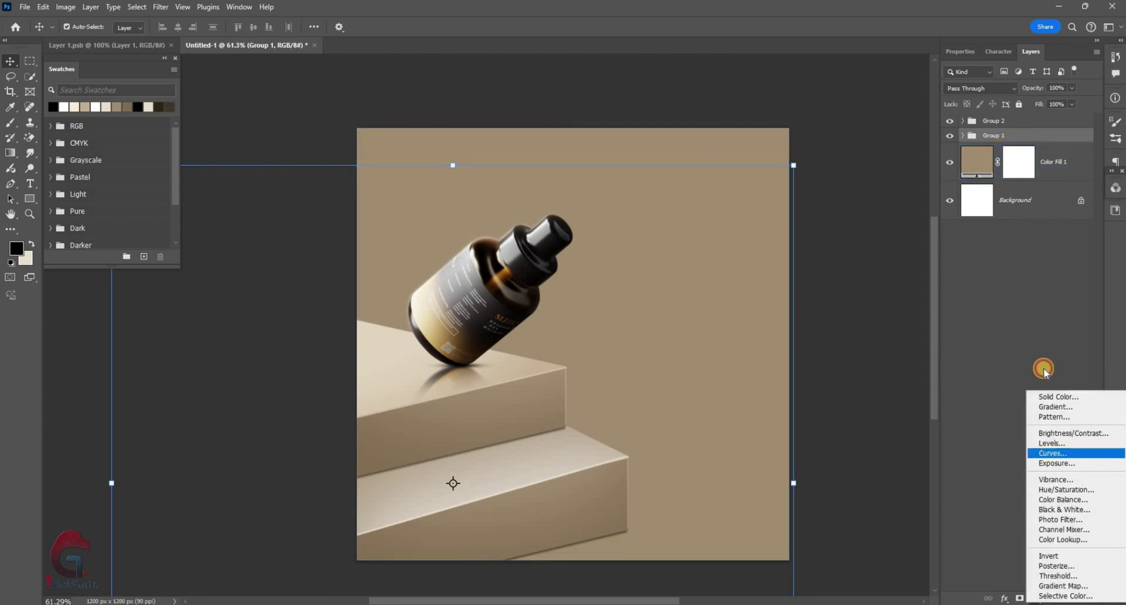
left_click(1053, 454)
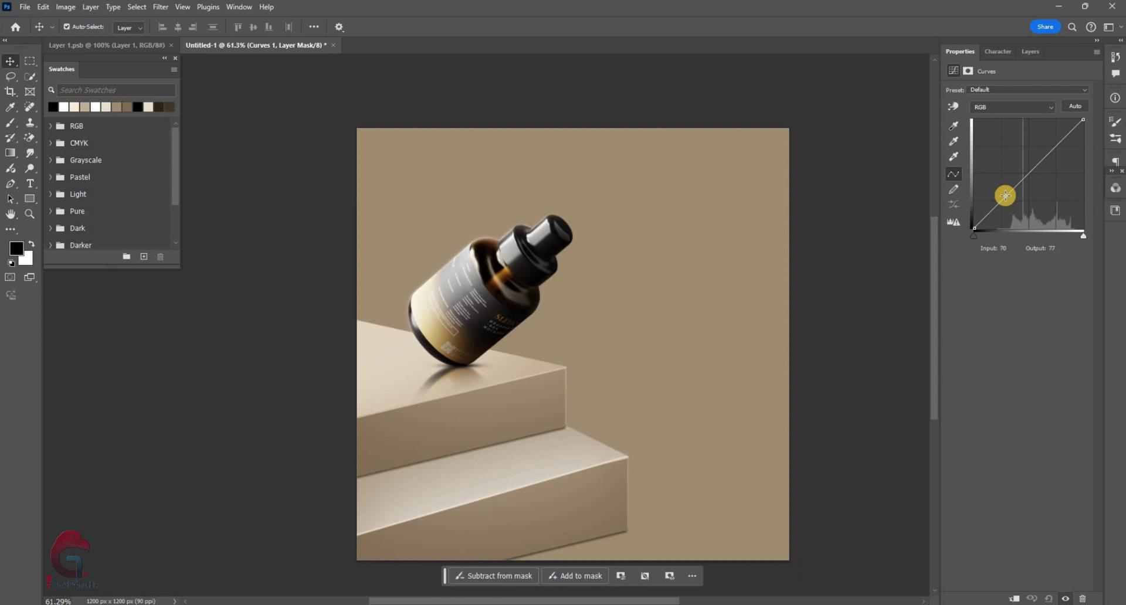
left_click_drag(1008, 199, 1006, 205)
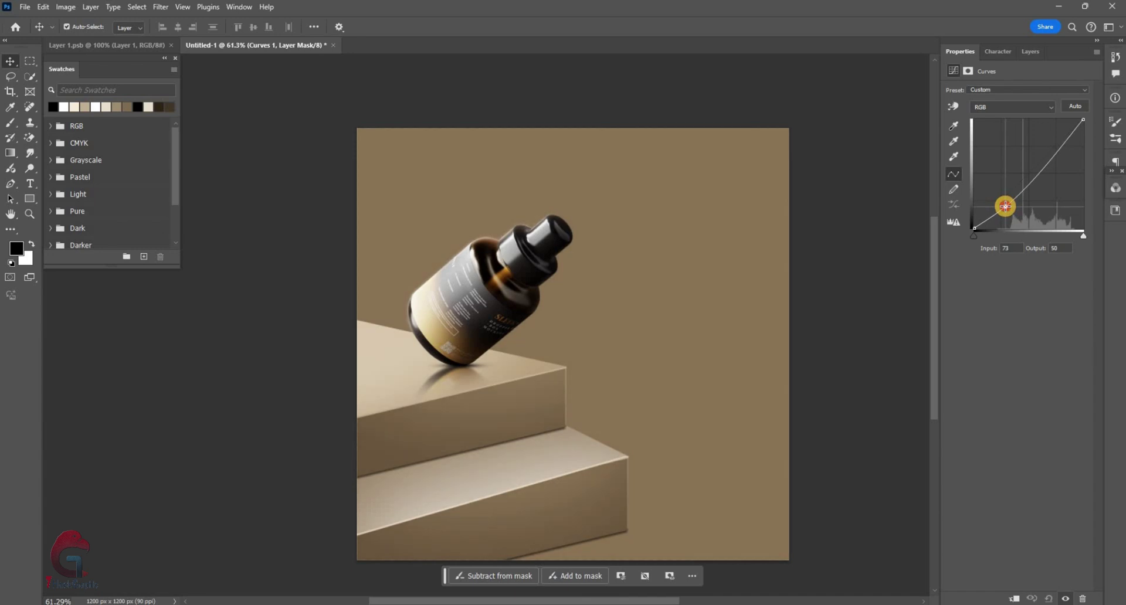
left_click(1065, 141)
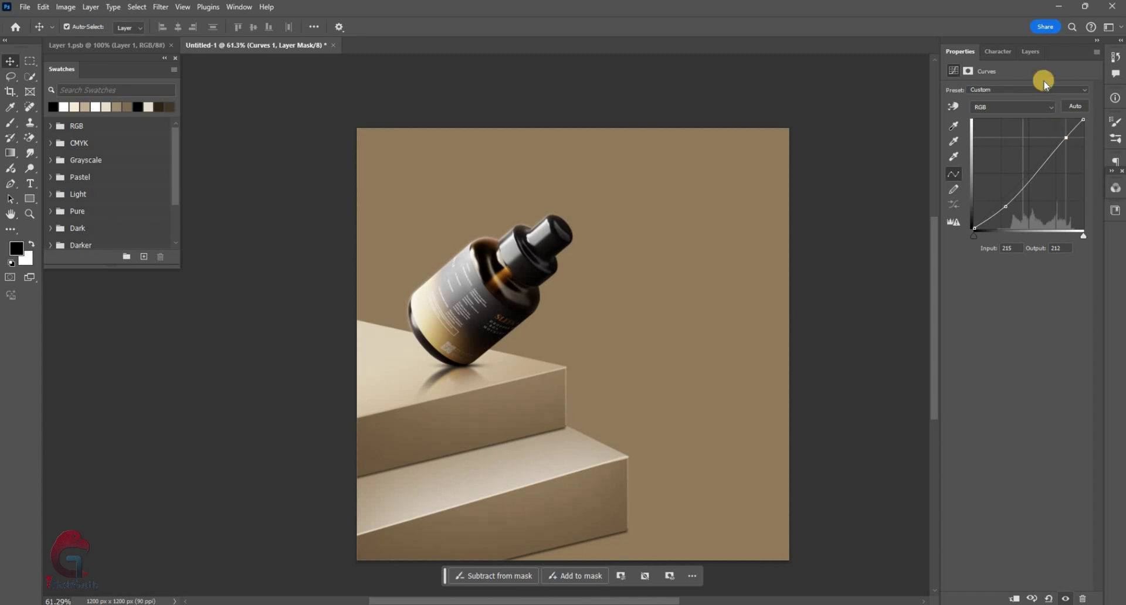
left_click(1034, 52)
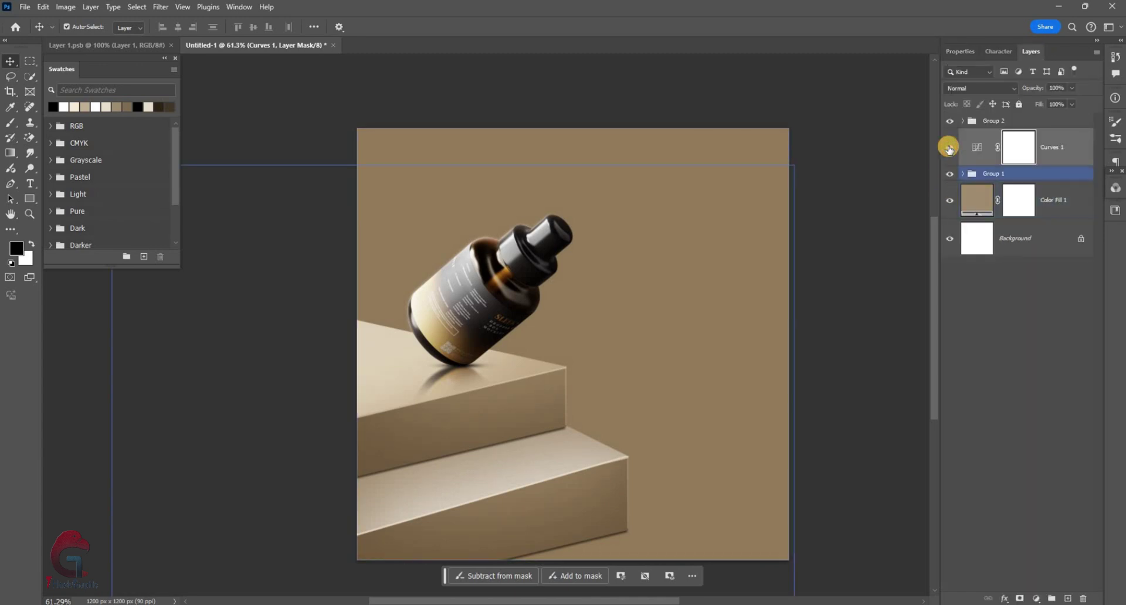
left_click(950, 147)
left_click(701, 360)
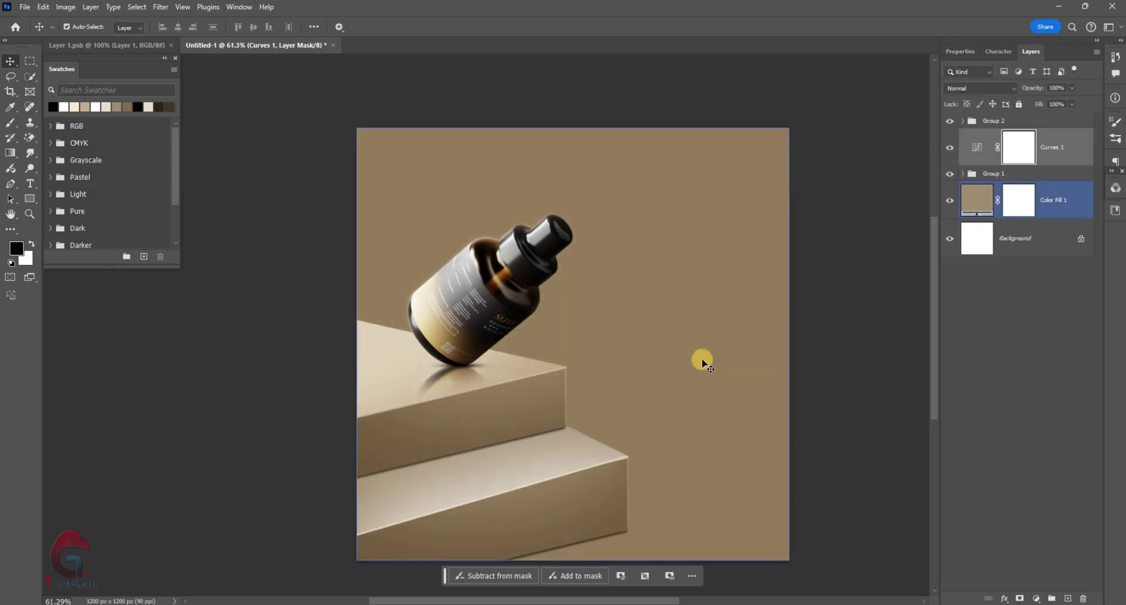
scroll(703, 360, "up", 1)
left_click(1068, 599)
Stamp light rays on the new layer with the Sunshine brush preset at 932 px.
left_click(11, 123)
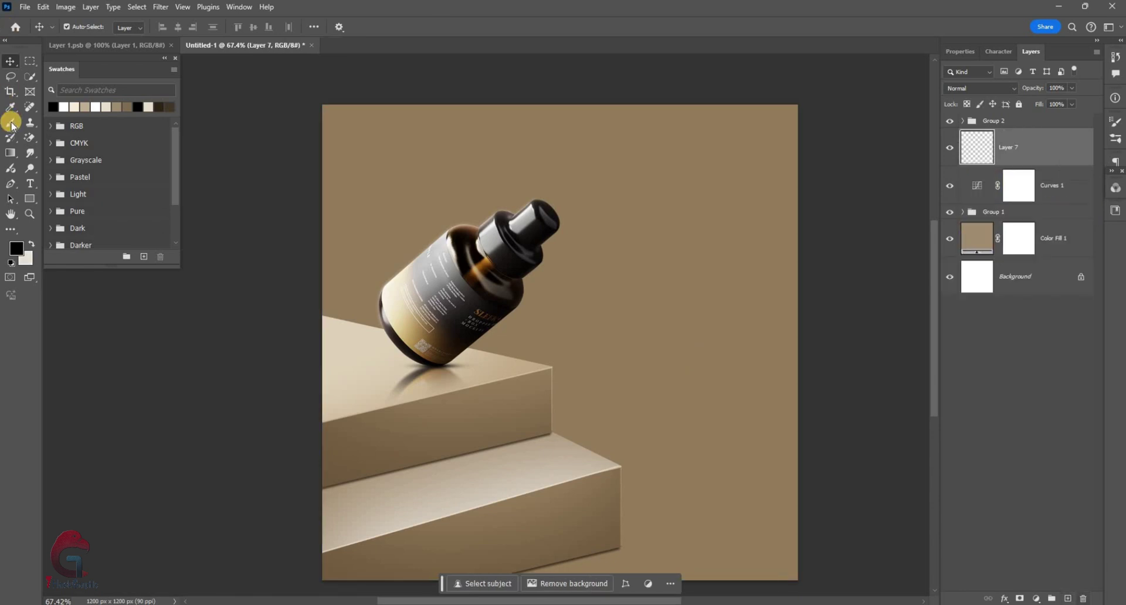
key("b")
right_click(574, 234)
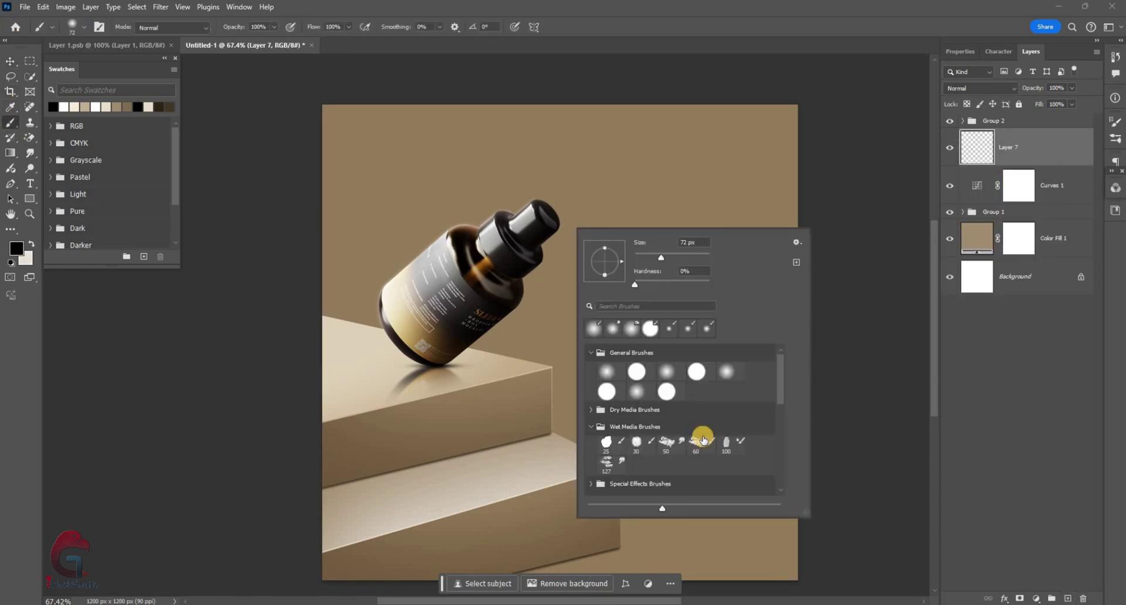
scroll(704, 440, "down", 5)
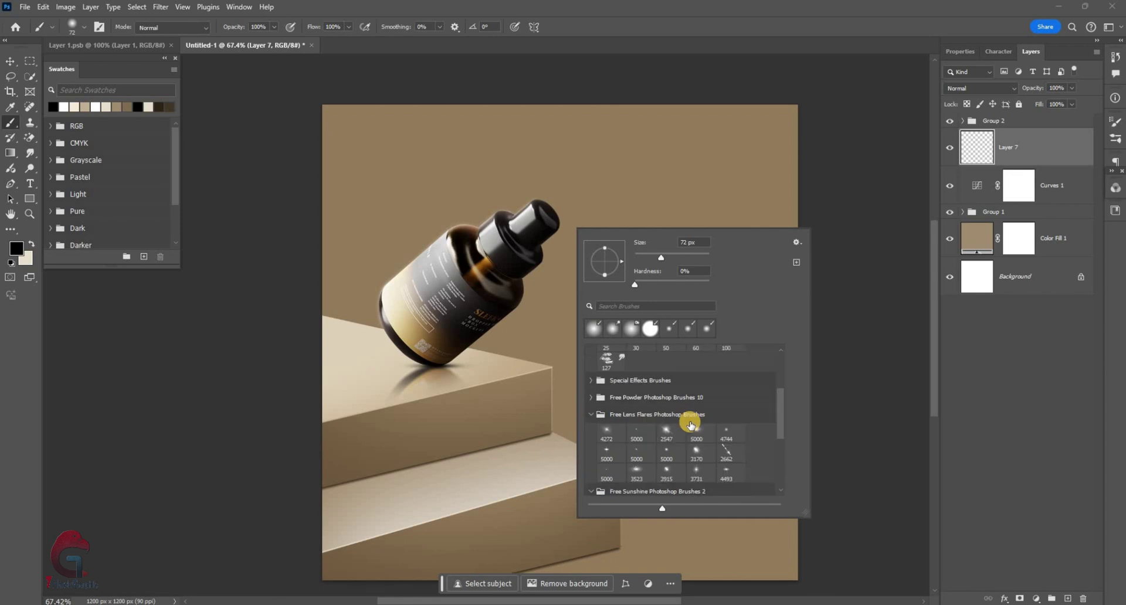
scroll(692, 429, "down", 3)
scroll(692, 427, "down", 2)
scroll(589, 413, "down", 2)
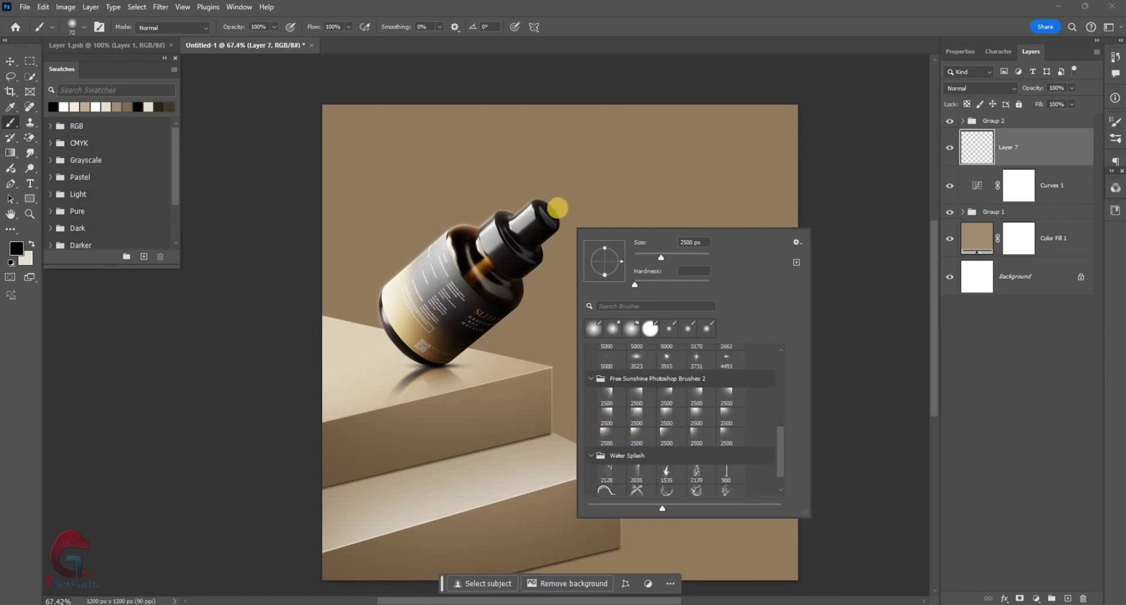
left_click(667, 437)
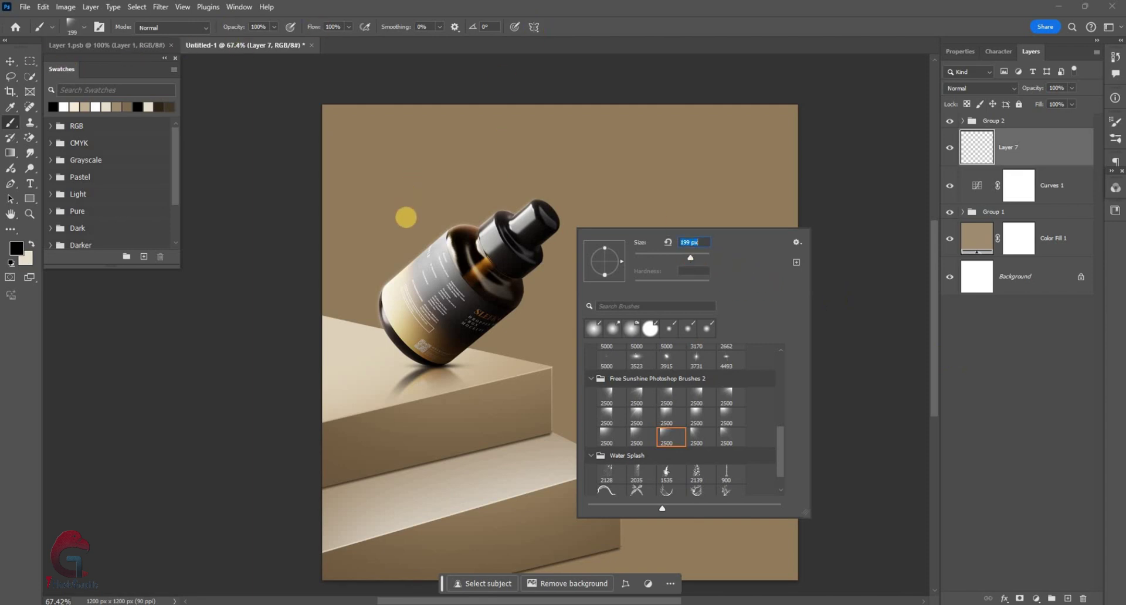
type("932")
key("Return")
key("x")
left_click(449, 144)
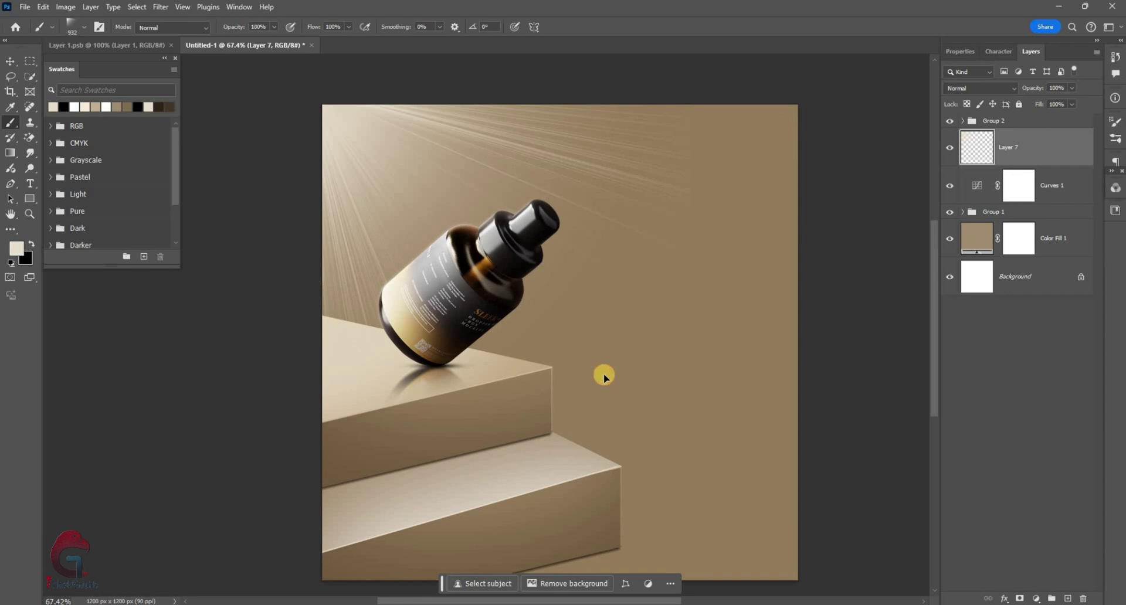
Enlarge the rays to fill the canvas, move the layer below Group 1, and convert it to a smart object.
key("v")
scroll(659, 440, "down", 2)
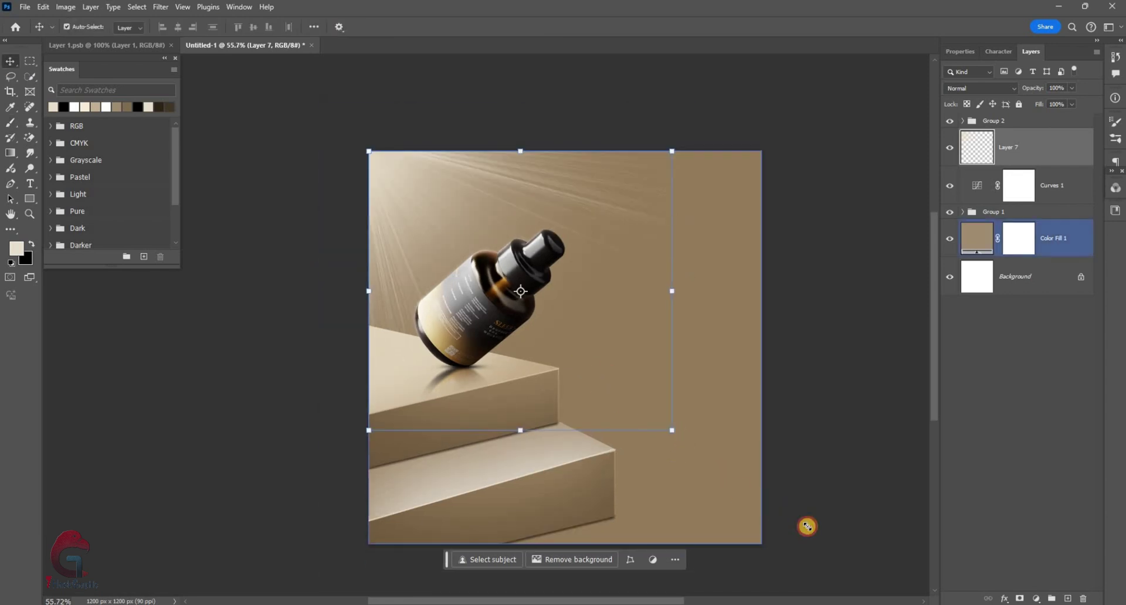
left_click_drag(807, 527, 809, 511)
left_click_drag(1027, 147, 1021, 223)
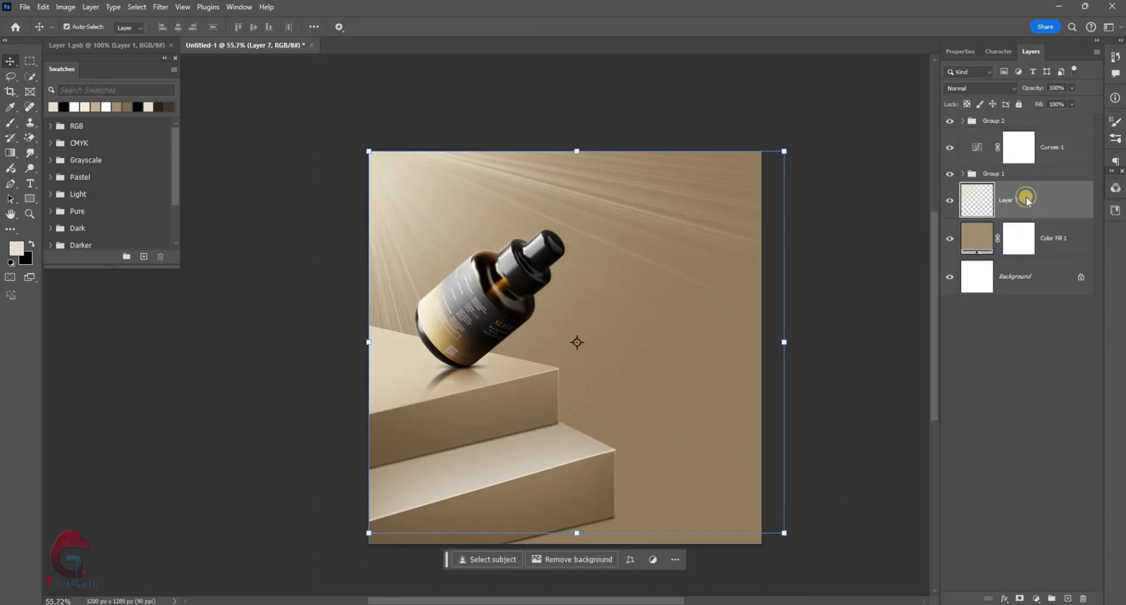
right_click(1026, 200)
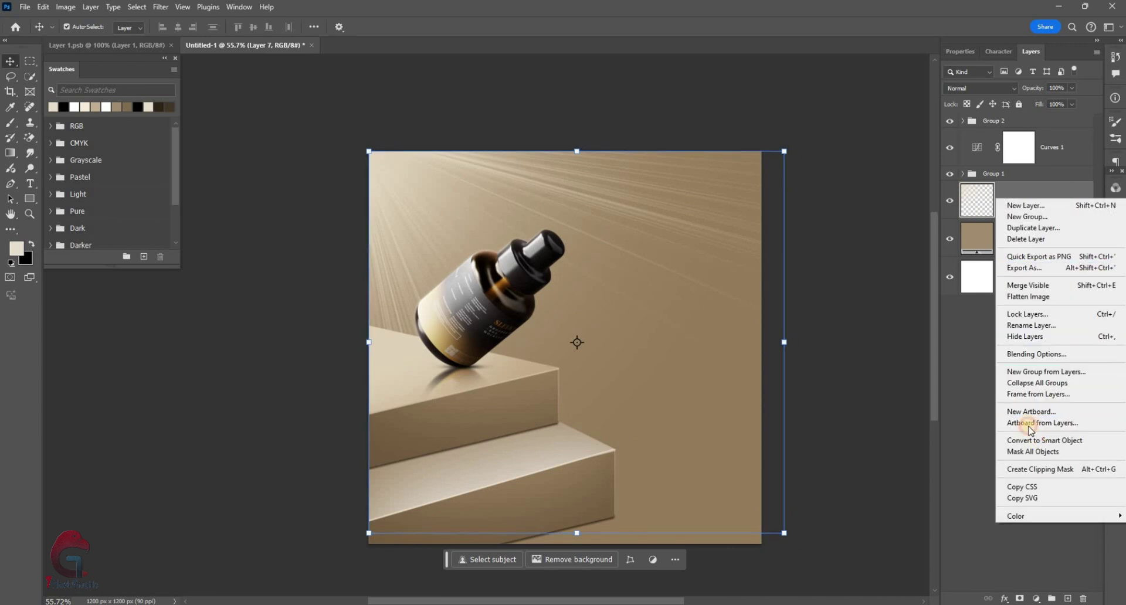
left_click(1036, 440)
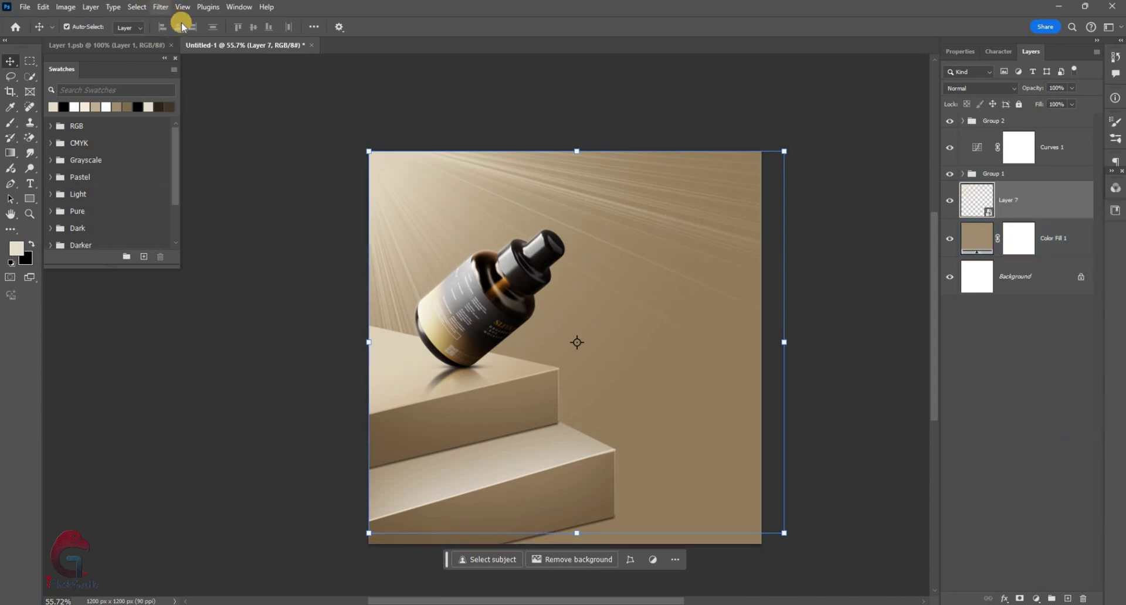
Blur the rays with a 41.5-pixel Gaussian Blur and scale them up to about 117%.
key("alt+t")
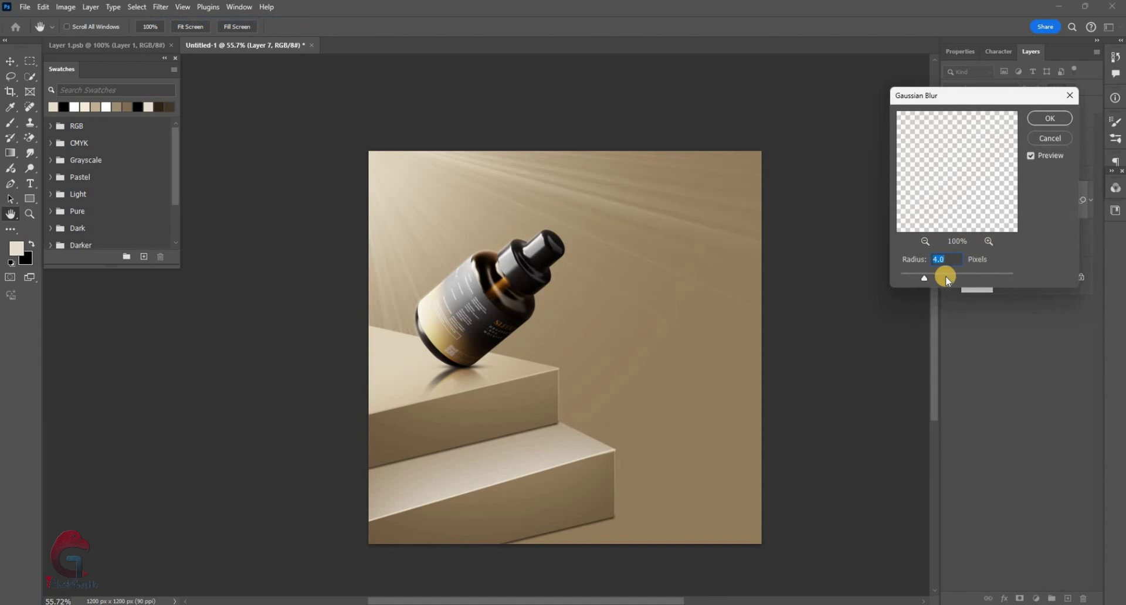
left_click_drag(946, 275, 959, 274)
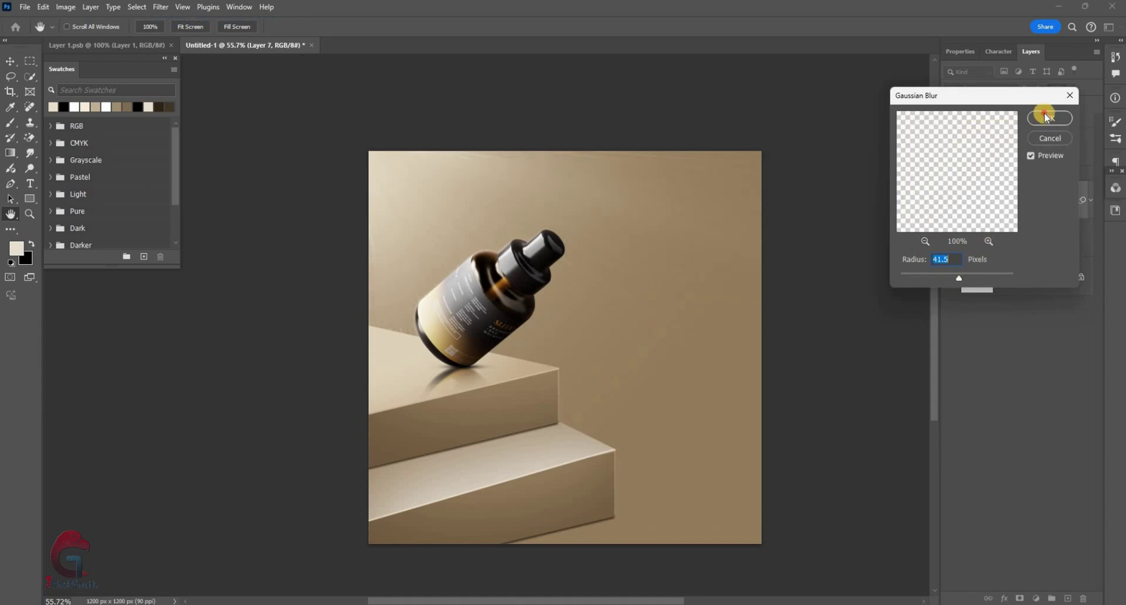
key("Return")
key("v")
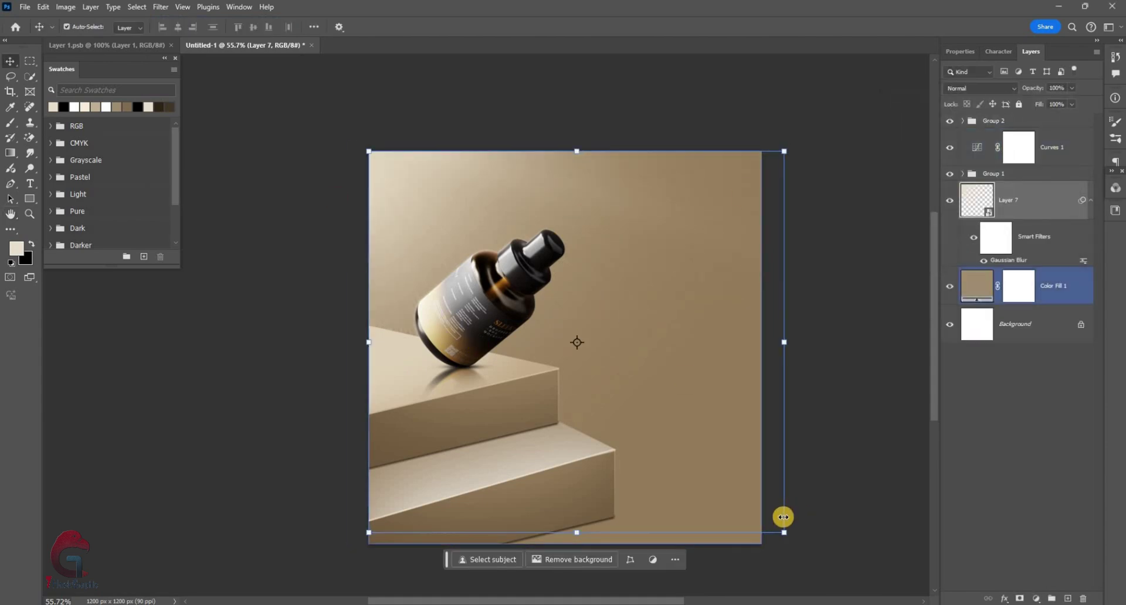
left_click(609, 258)
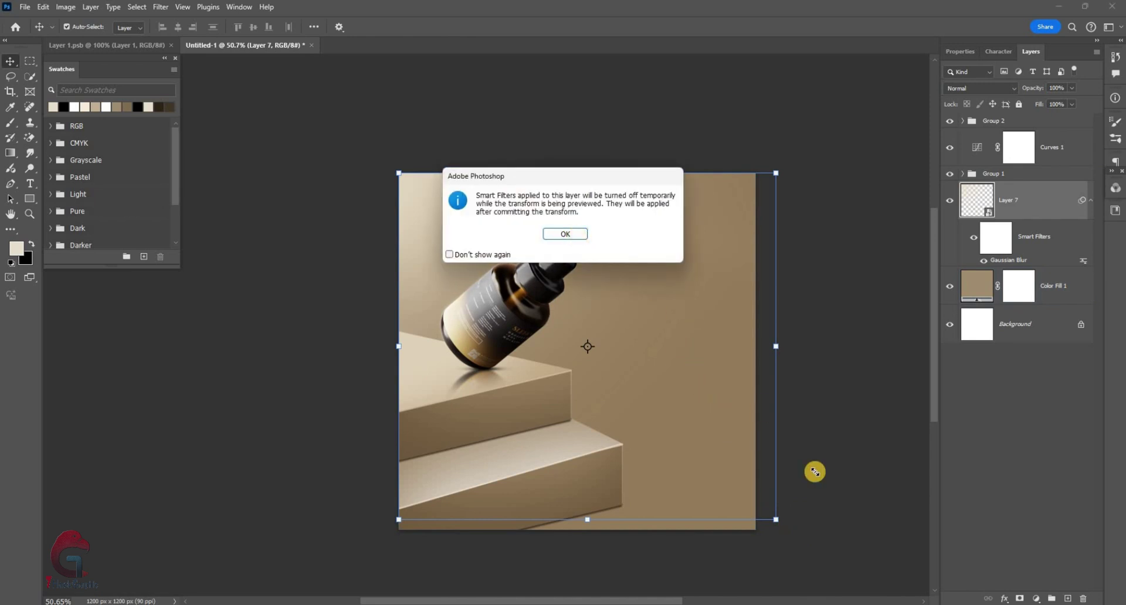
key("Return")
left_click_drag(776, 519, 840, 579)
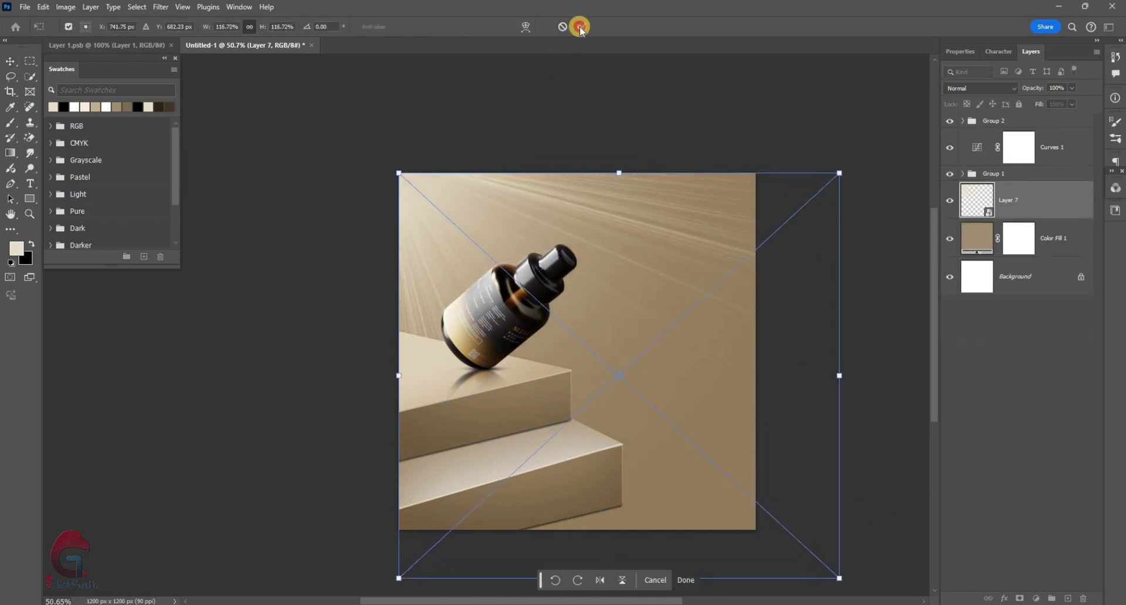
key("Return")
Duplicate the blurred rays layer and shrink the copy to about 83%.
scroll(674, 299, "up", 2)
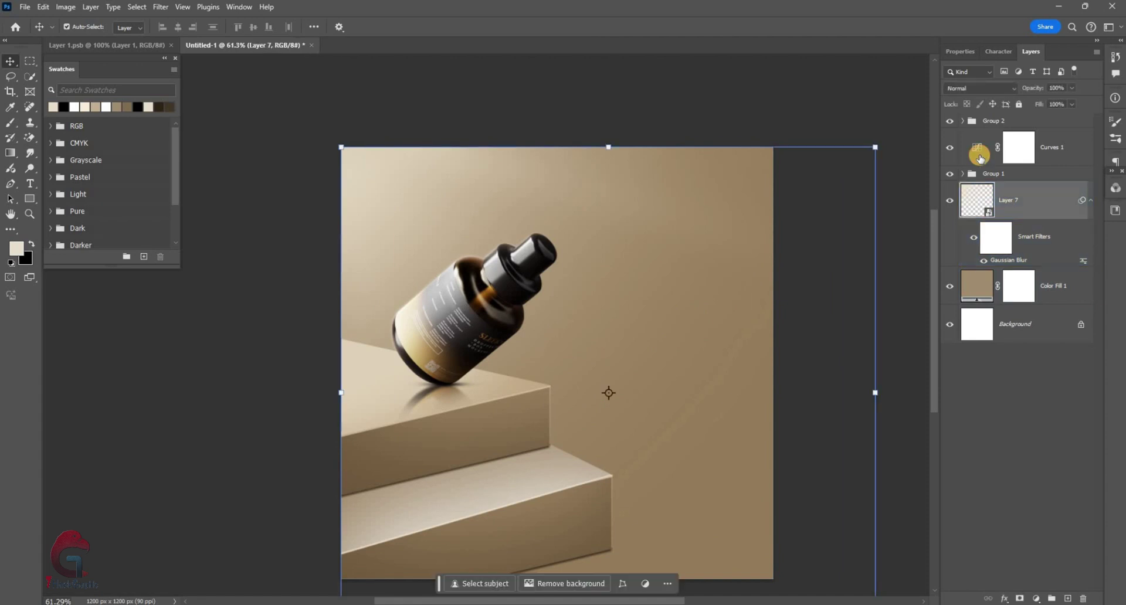
key("ctrl+j")
left_click_drag(981, 159, 720, 103)
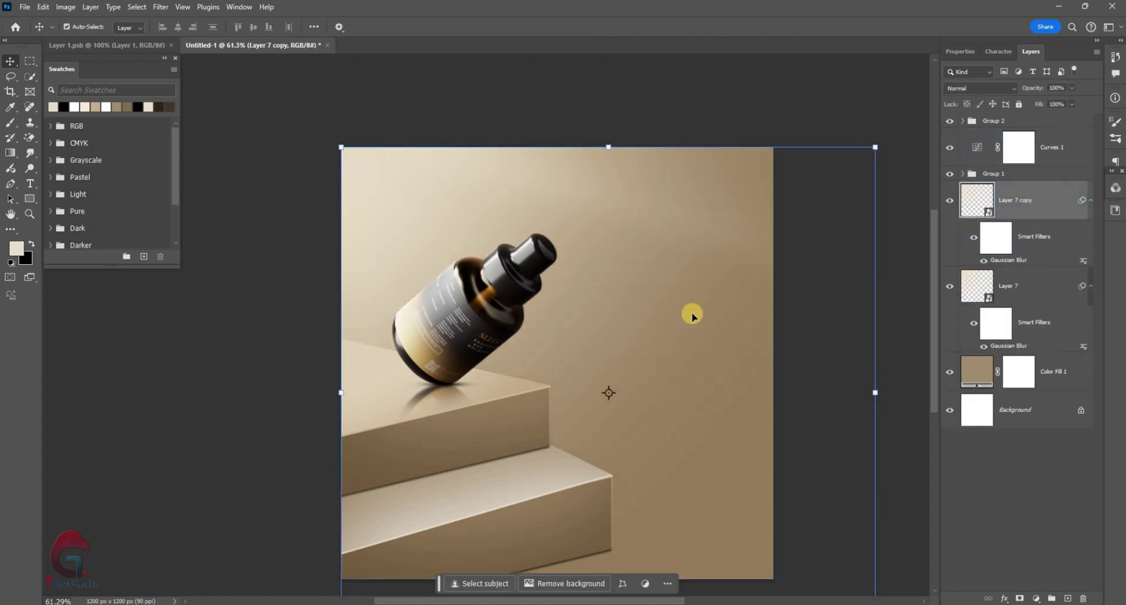
scroll(787, 522, "down", 3)
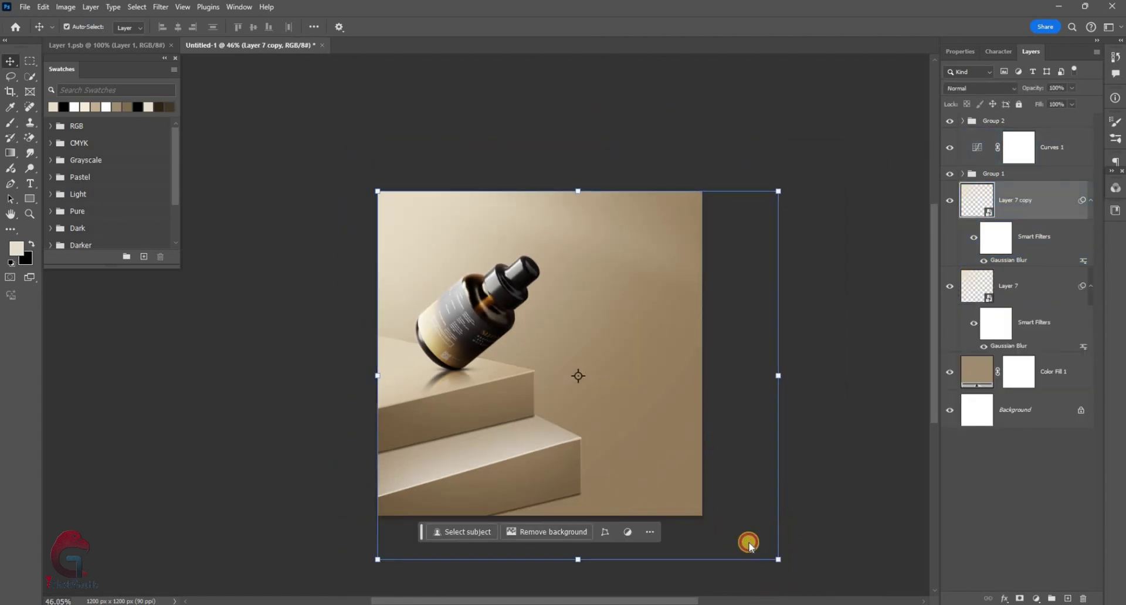
left_click(568, 174)
key("Return")
mouse_move(585, 279)
left_mouse_down()
mouse_move(585, 322)
mouse_move(590, 307)
left_mouse_up()
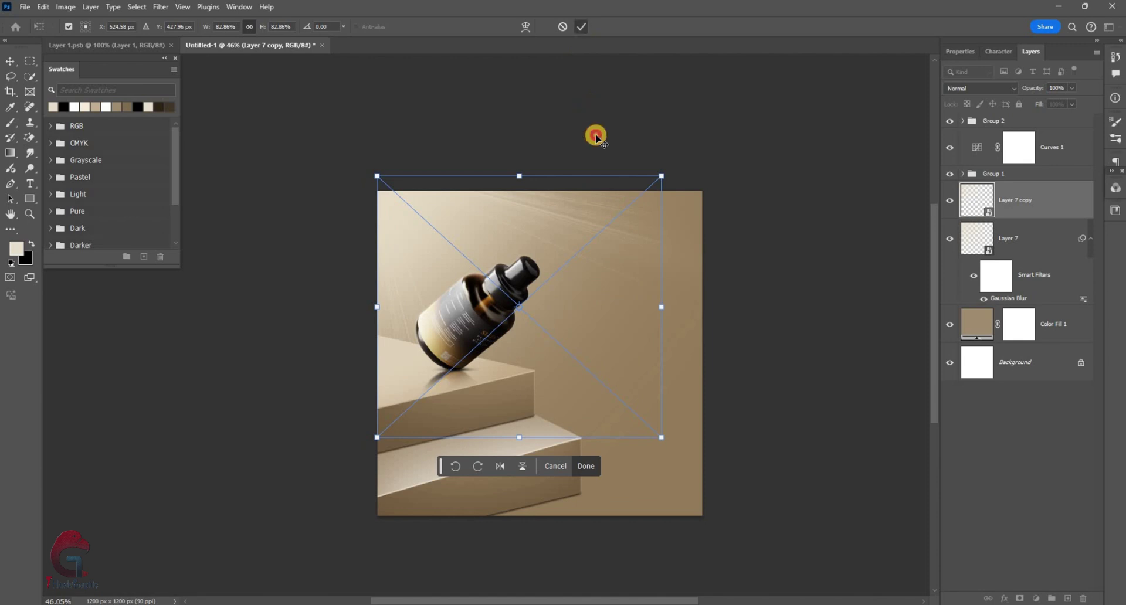
key("Return")
key("ctrl+0")
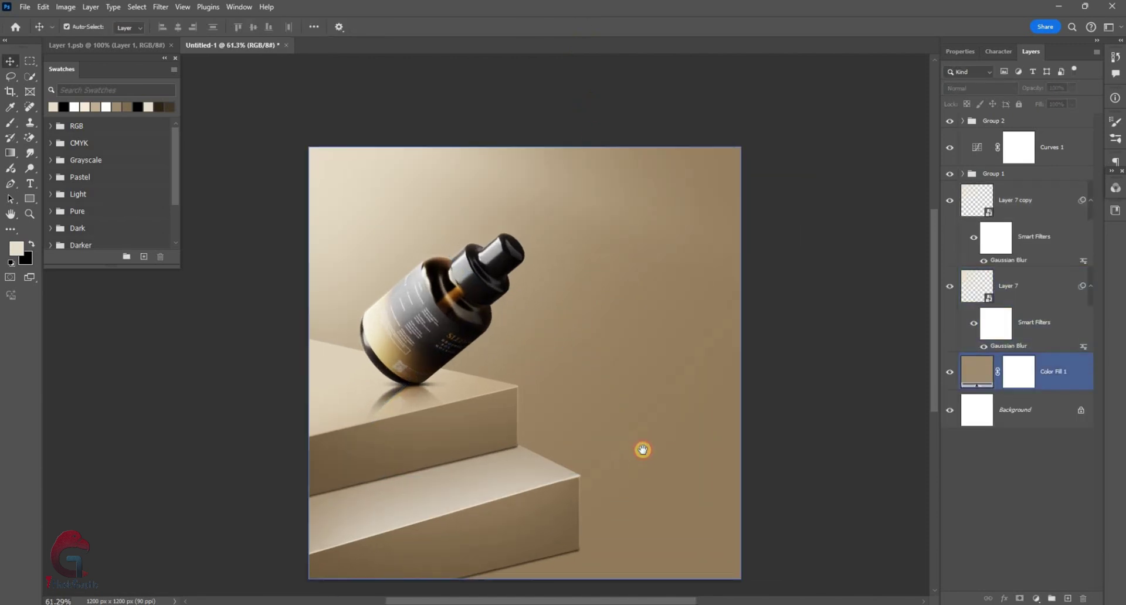
Change the Color Fill 1 background colour from a08d72 to the darker beige 7e705d.
left_click_drag(643, 446, 643, 427)
left_click(965, 374)
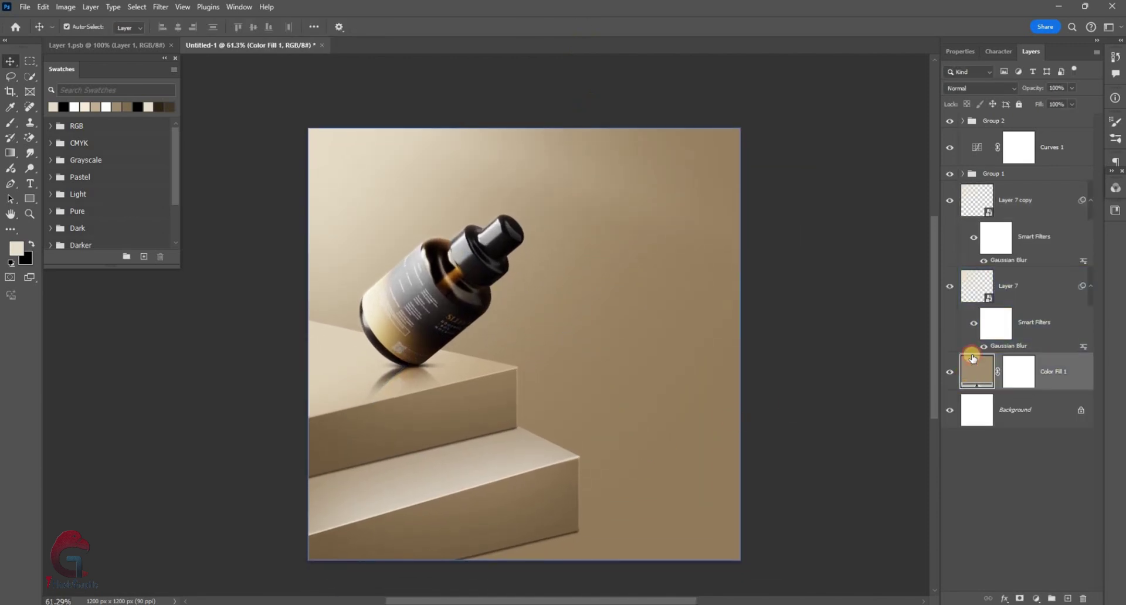
double_click(972, 359)
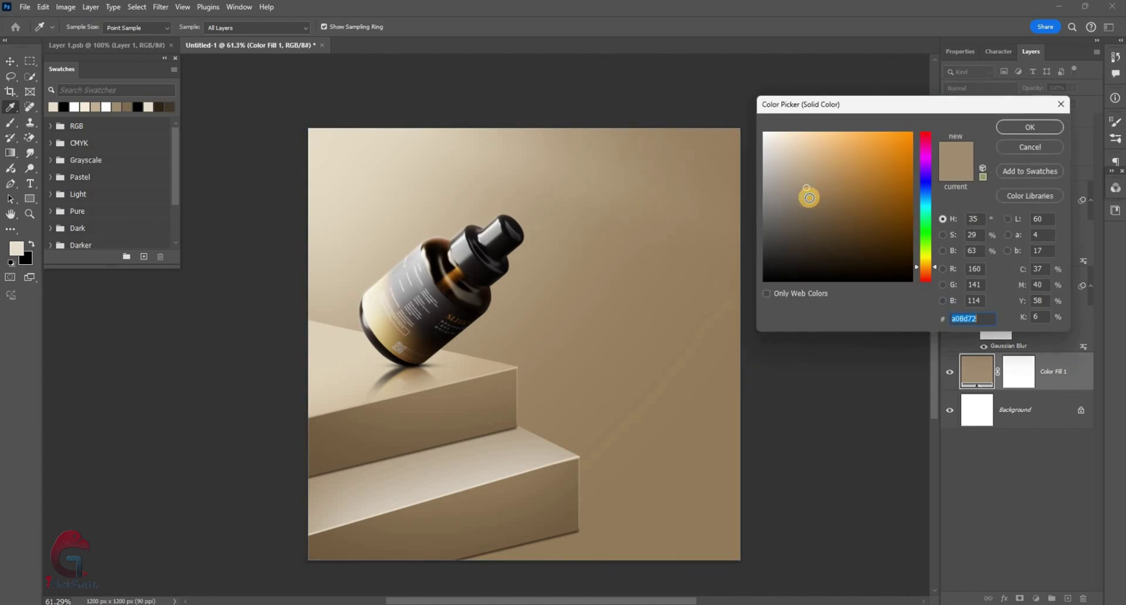
left_click(815, 201)
left_click_drag(818, 201, 800, 209)
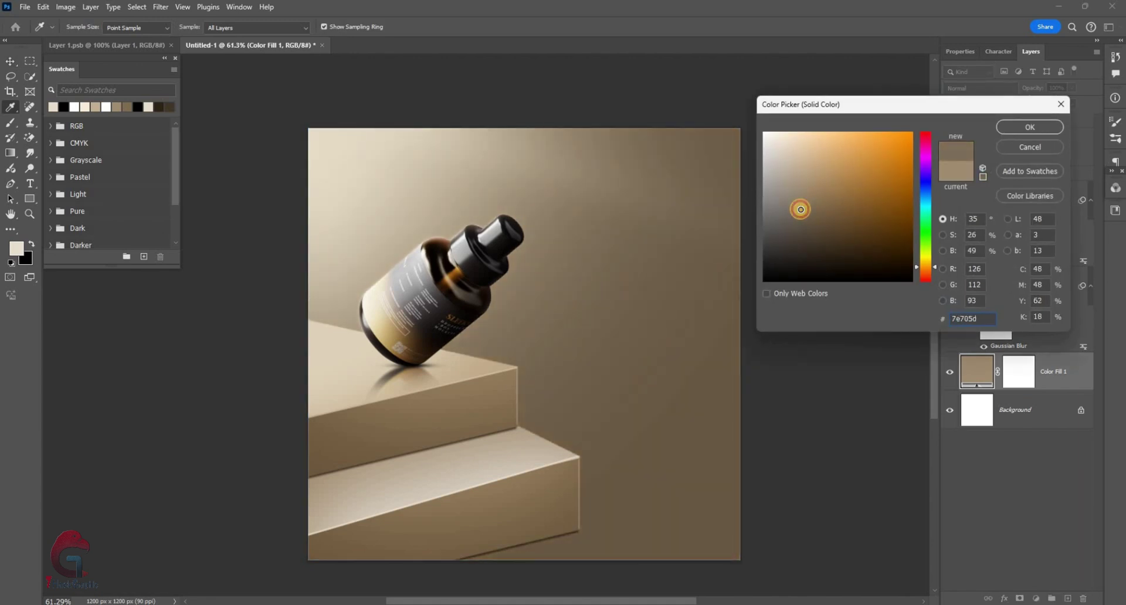
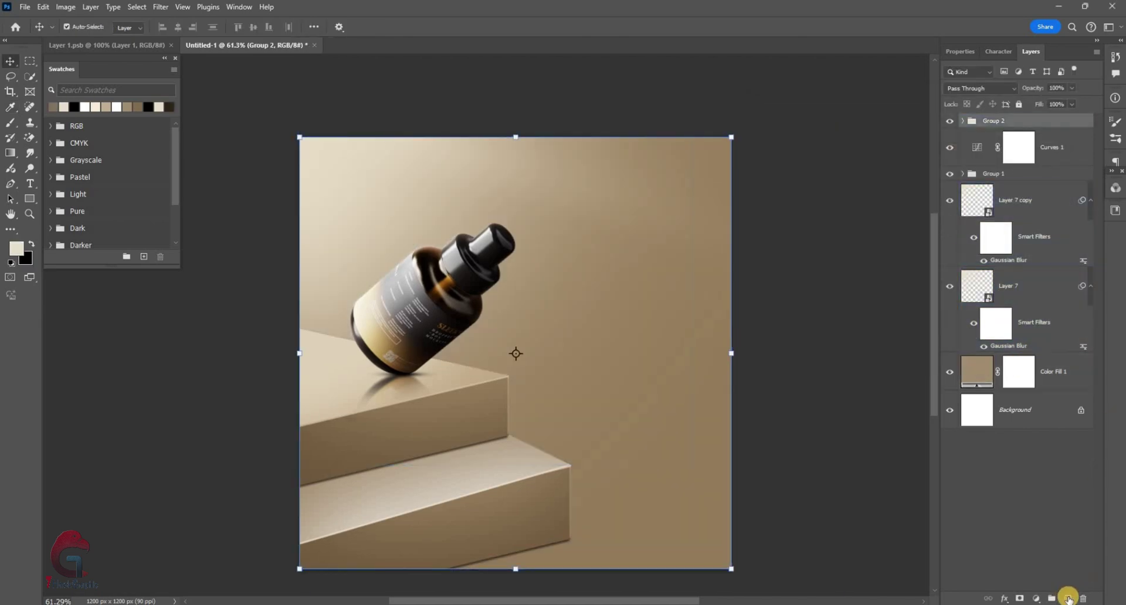
Draw a thin, wide cream rectangle (Rectangle 3) across the bottle on a new layer.
key("ctrl+shift+alt+n")
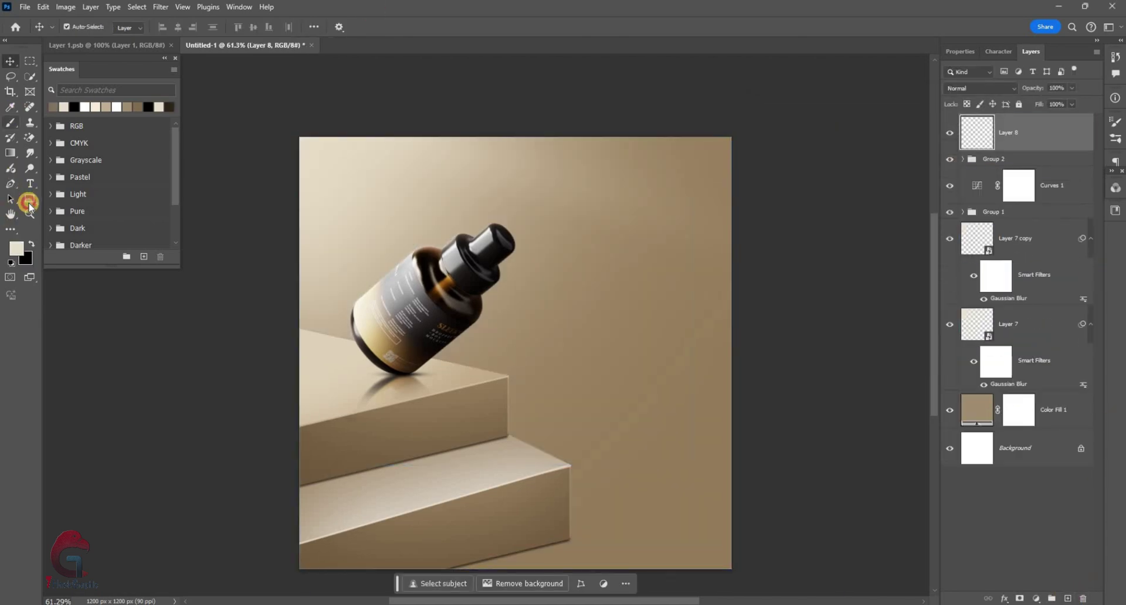
key("u")
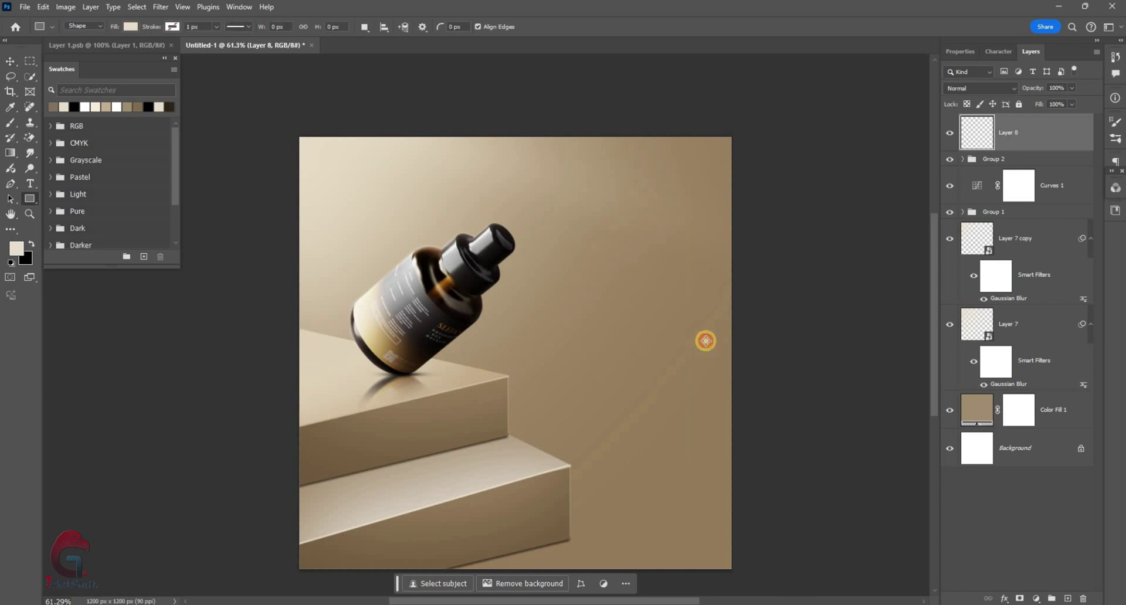
left_click_drag(288, 342, 748, 363)
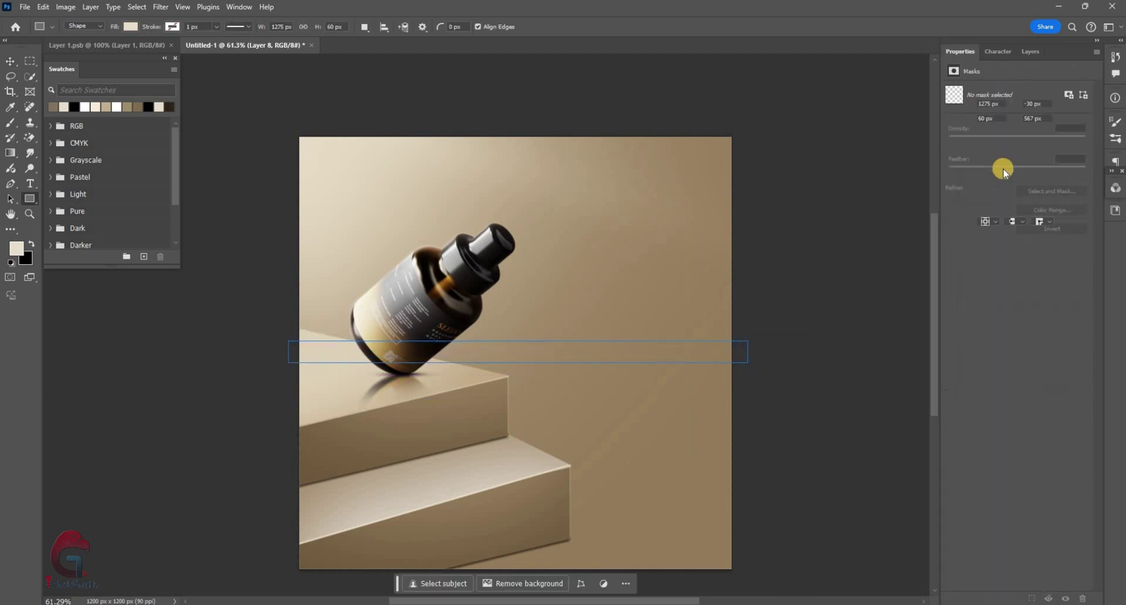
key("F7")
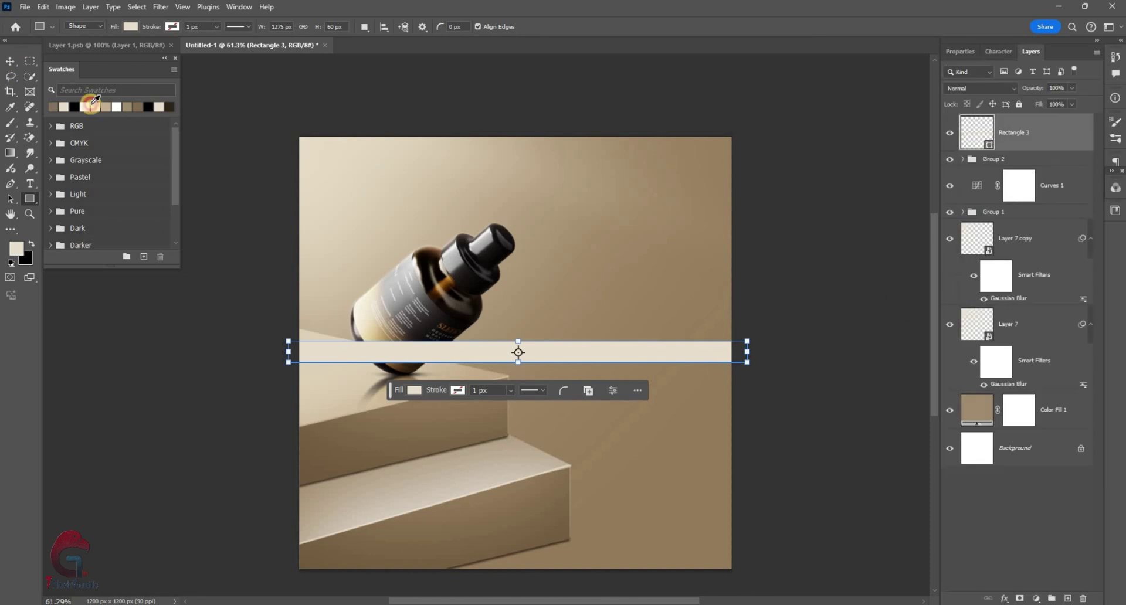
Rotate the bar about −16°, stretch it to the right and move it up-left.
key("v")
scroll(780, 328, "up", 3)
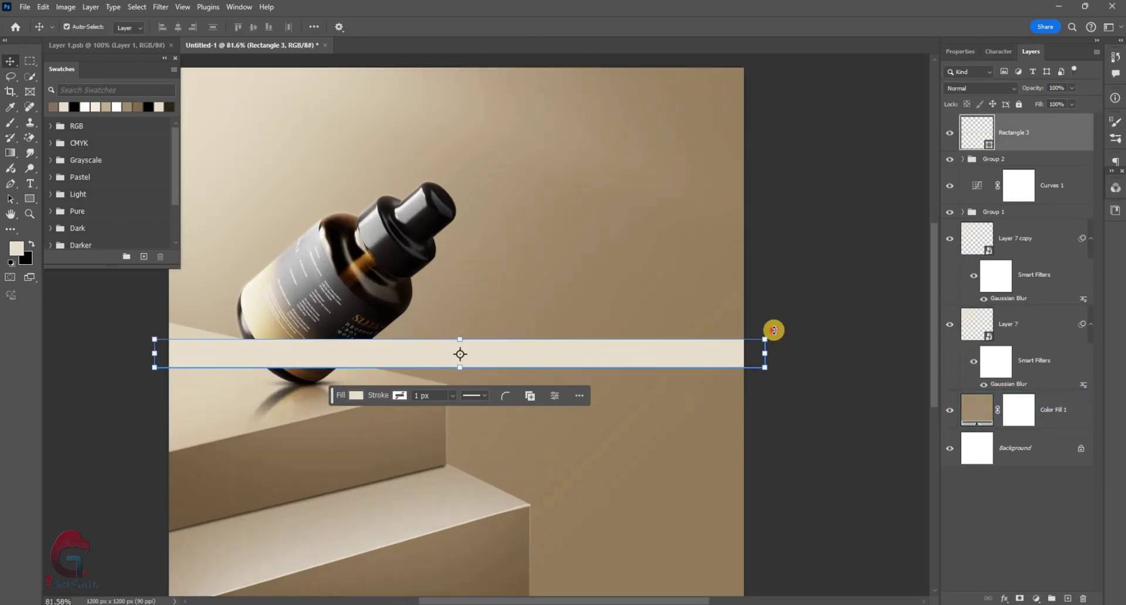
left_click_drag(753, 257, 861, 238)
left_click_drag(597, 284, 531, 265)
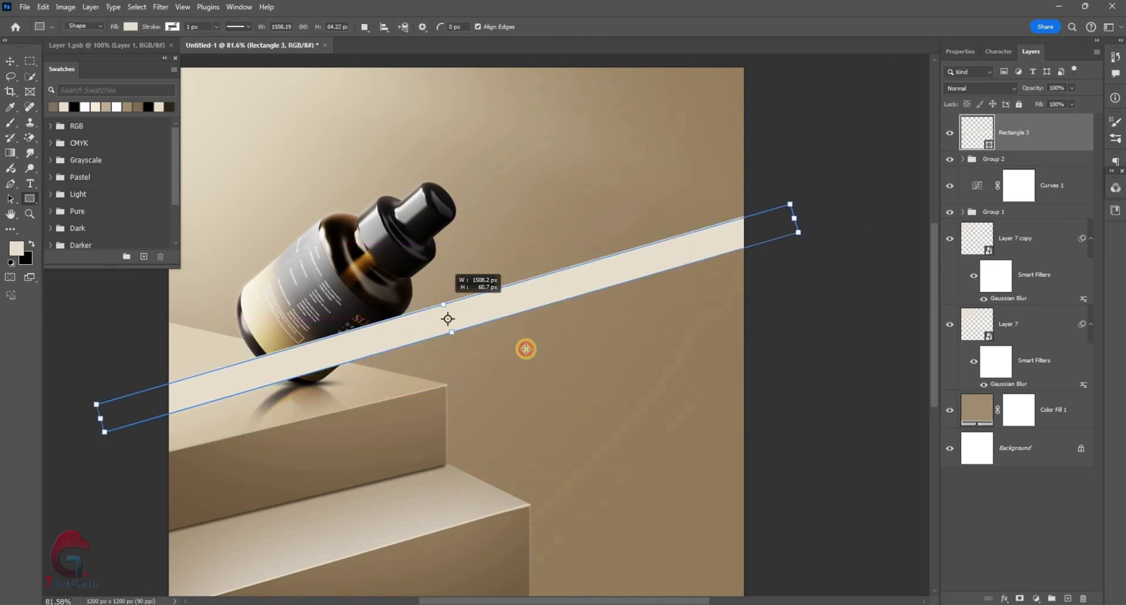
left_click(1009, 128)
key("ctrl+0")
left_click(977, 132)
Add a Gradient Overlay to Rectangle 3 with dark brown and cream gradient stops.
right_click(1001, 145)
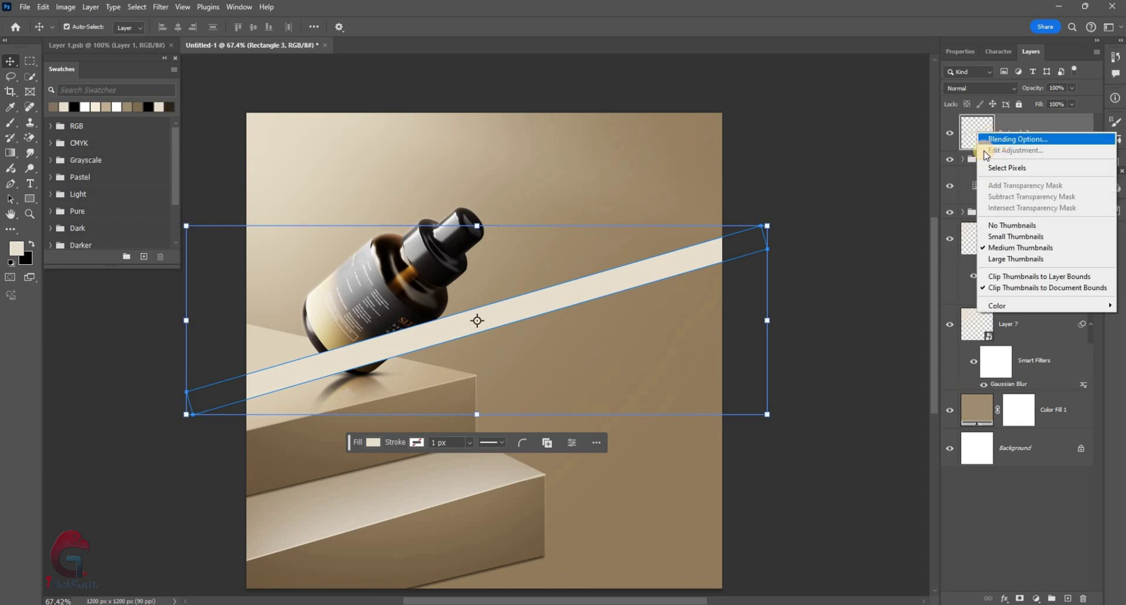
left_click(1008, 147)
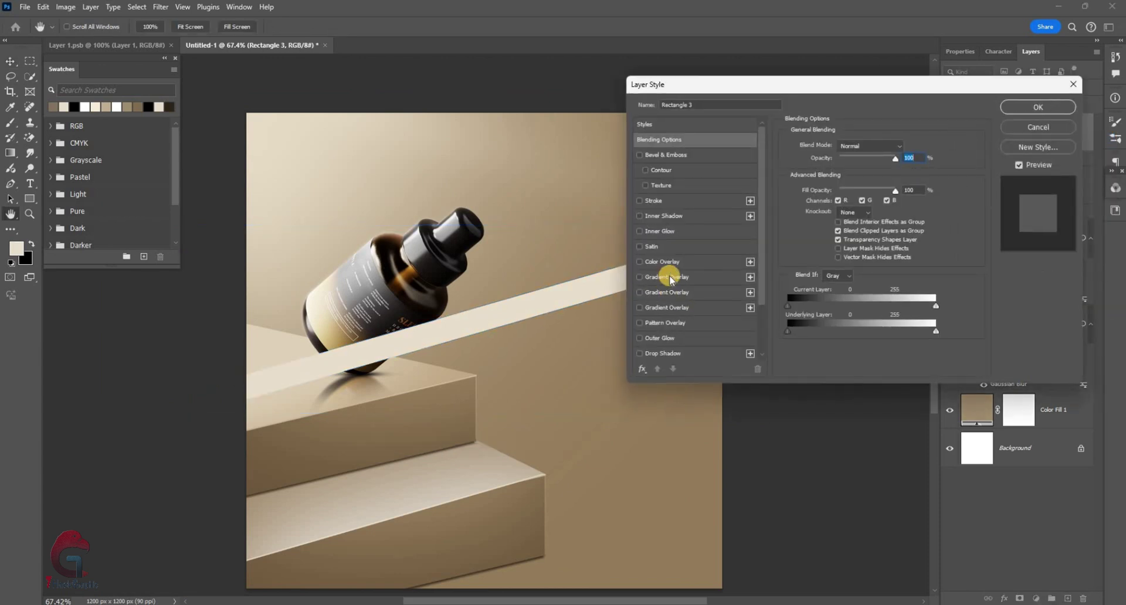
left_click(670, 275)
left_click_drag(898, 70, 1016, 57)
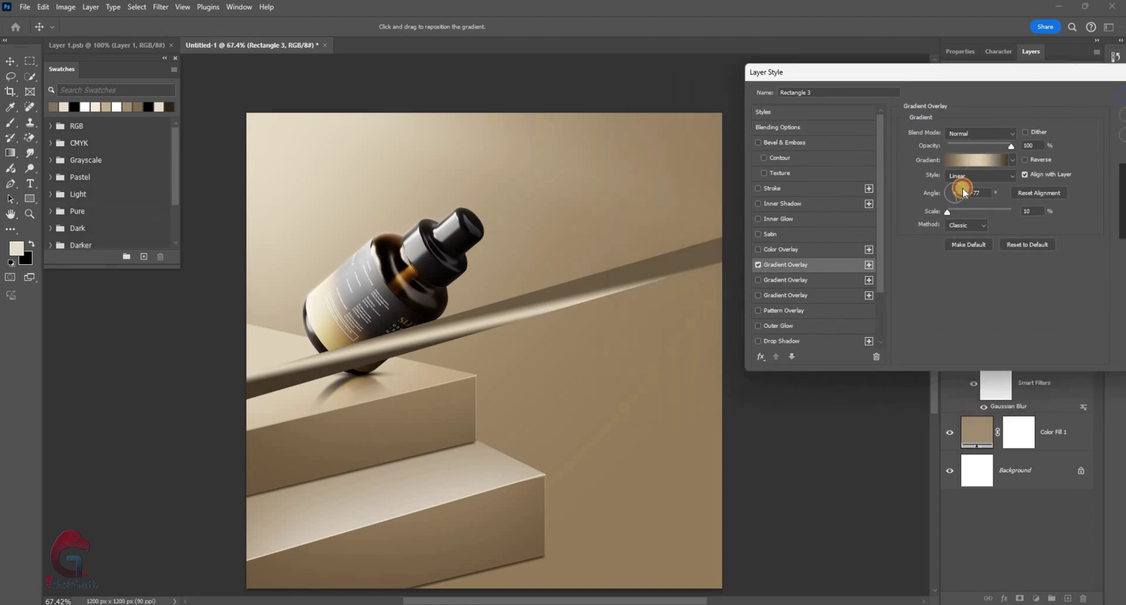
left_click(976, 160)
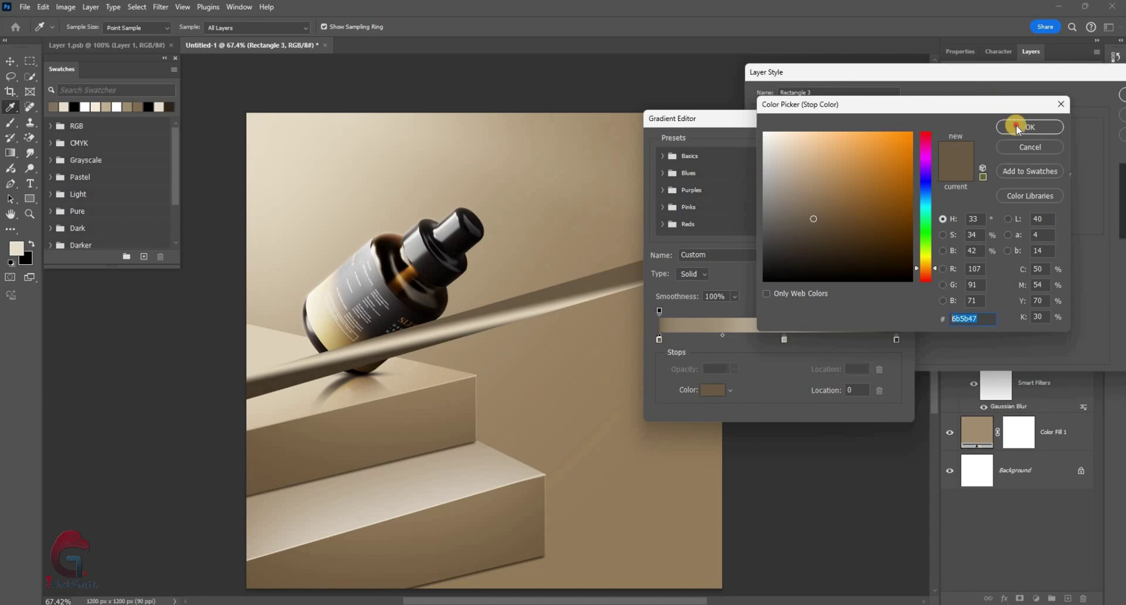
key("Return")
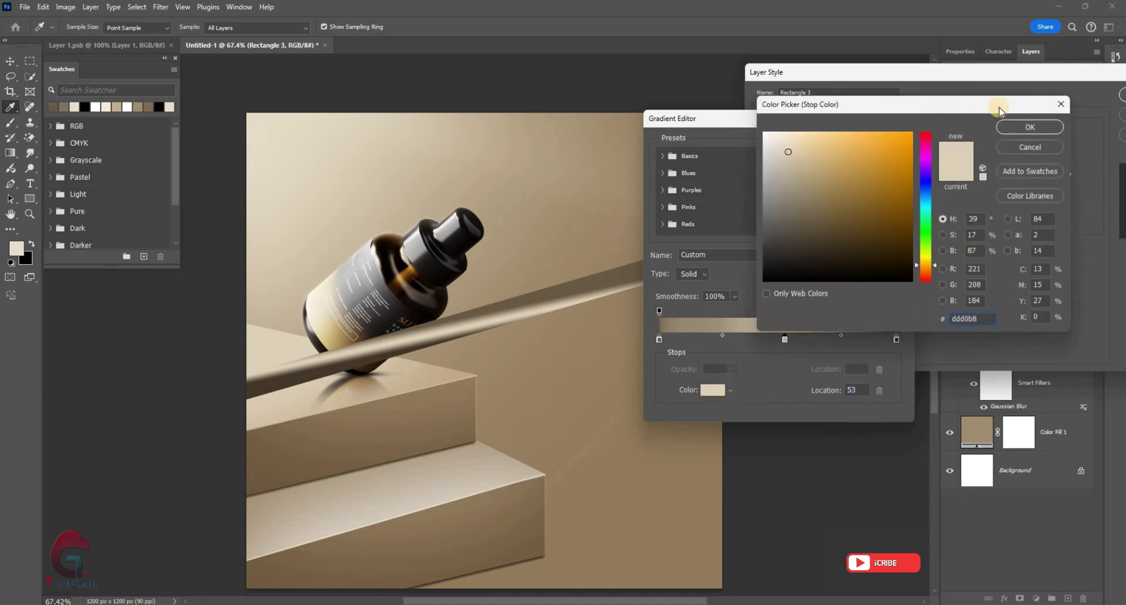
key("Return")
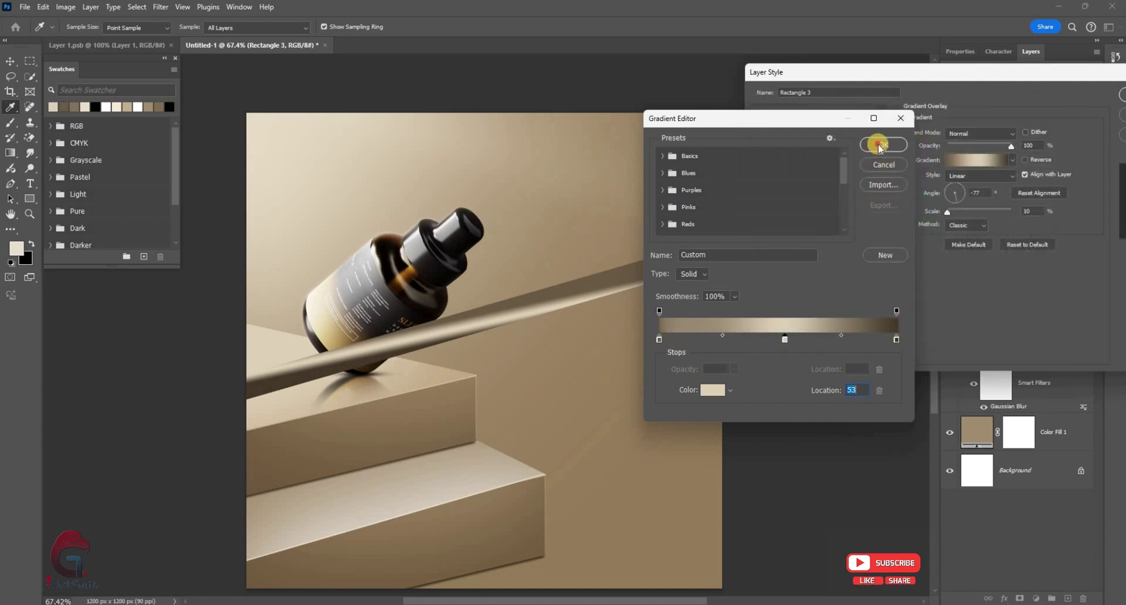
key("Return")
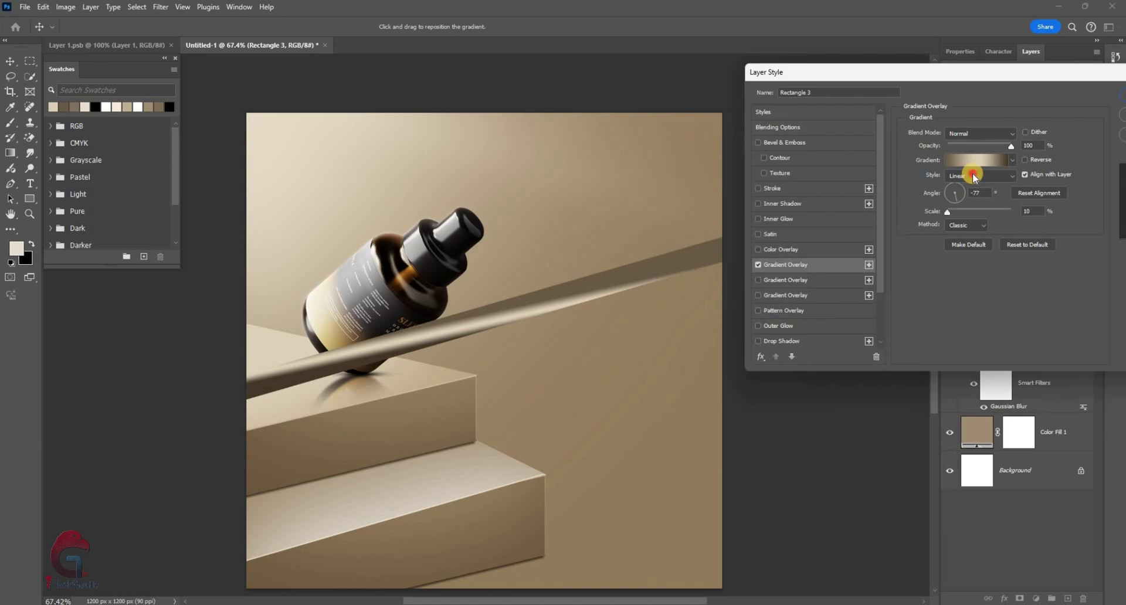
Set the gradient overlay to Linear, Angle −73° and Scale 12%.
left_click(980, 175)
left_click(962, 176)
left_click_drag(959, 199, 956, 199)
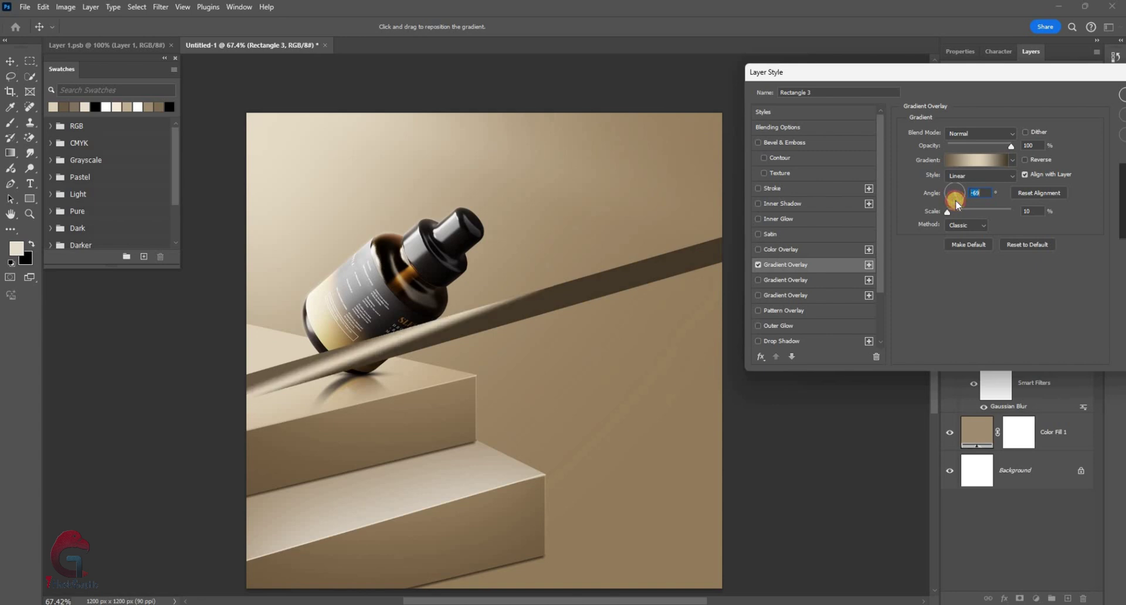
key("Tab")
key("Up")
key("Up")
key("Up")
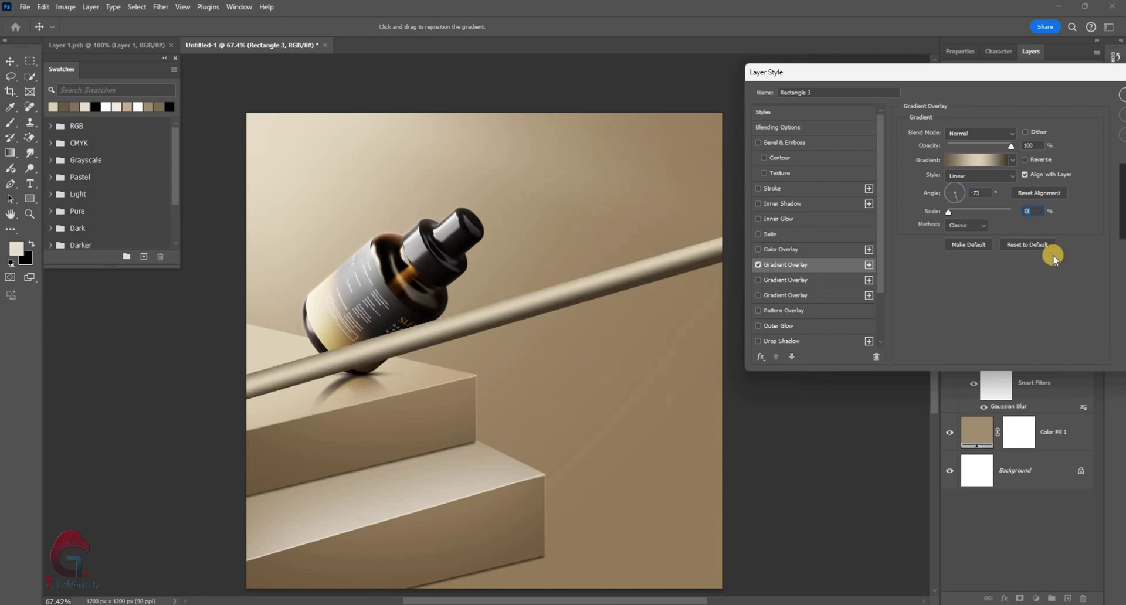
key("Down")
key("Down")
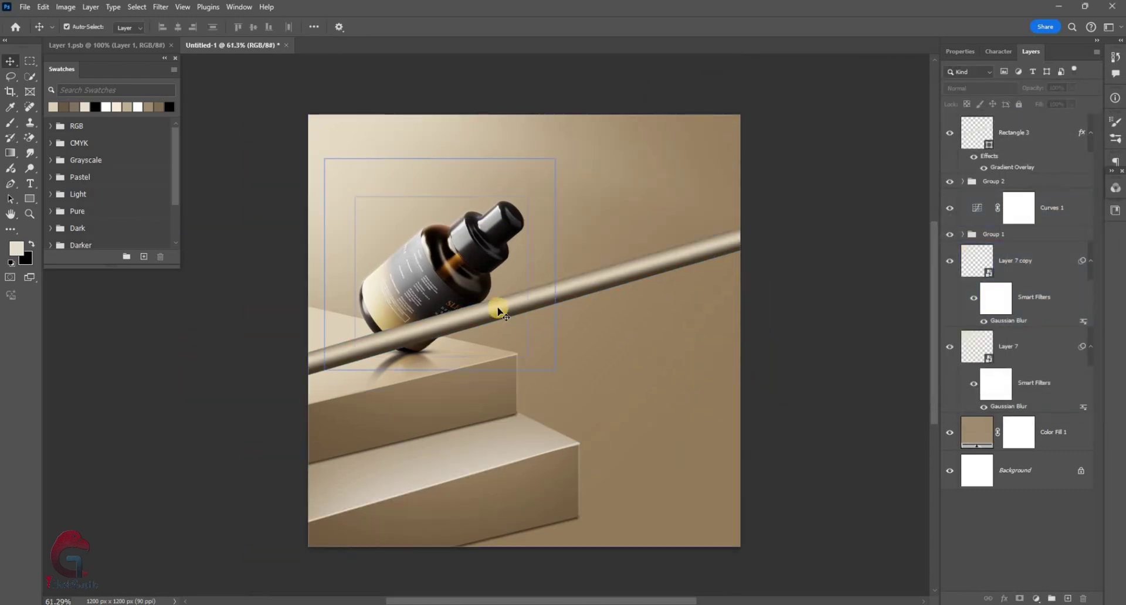
Load the rod's outline as a selection on a new empty Layer 8.
left_click(500, 311)
scroll(470, 308, "up", 3)
left_click(528, 312)
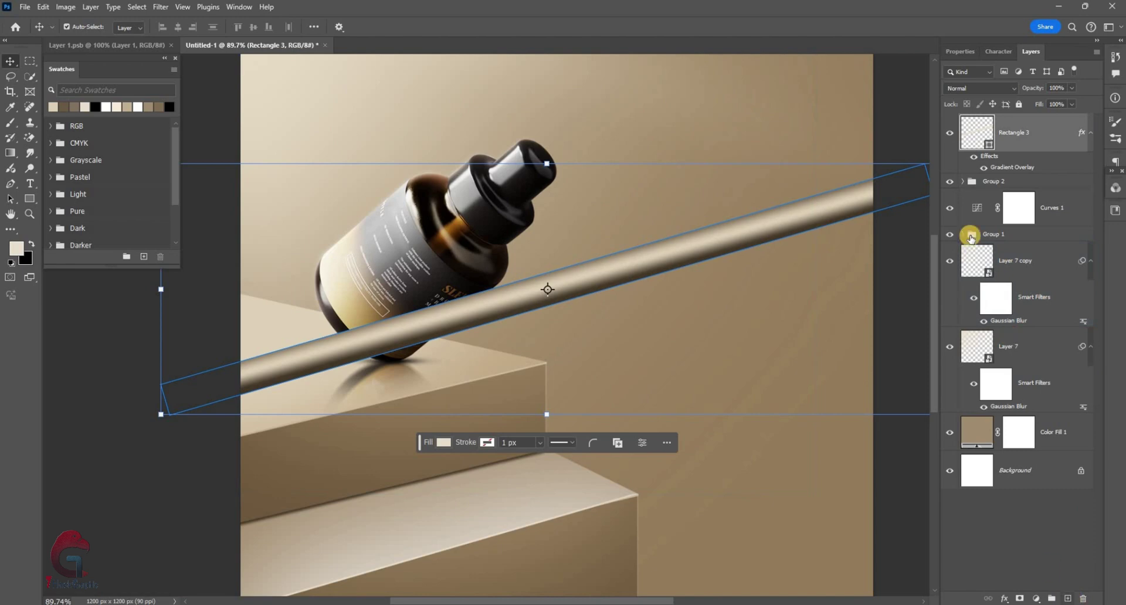
key("ctrl+shift+alt+n")
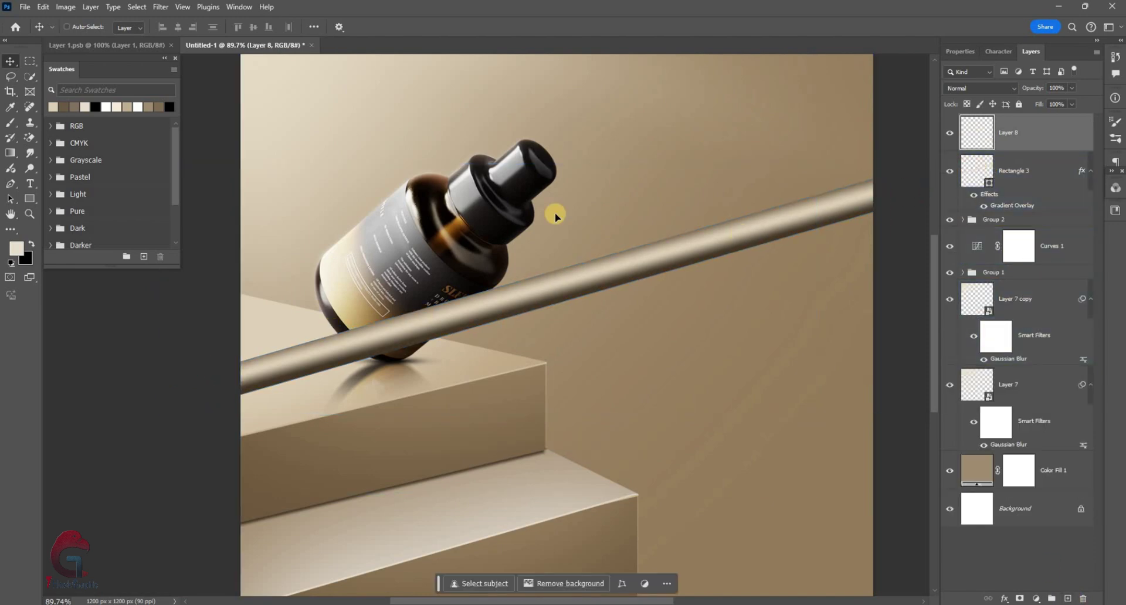
left_click(592, 350, "ctrl")
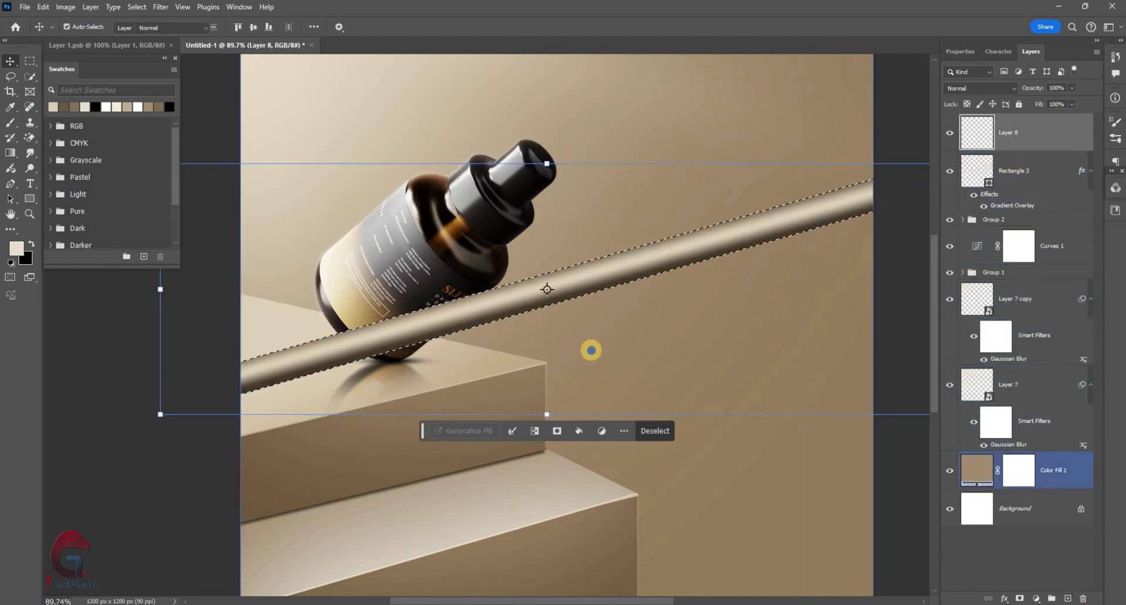
Paint black rod shading with a soft round brush (about 137–283 px), then deselect.
key("b")
right_click(678, 424)
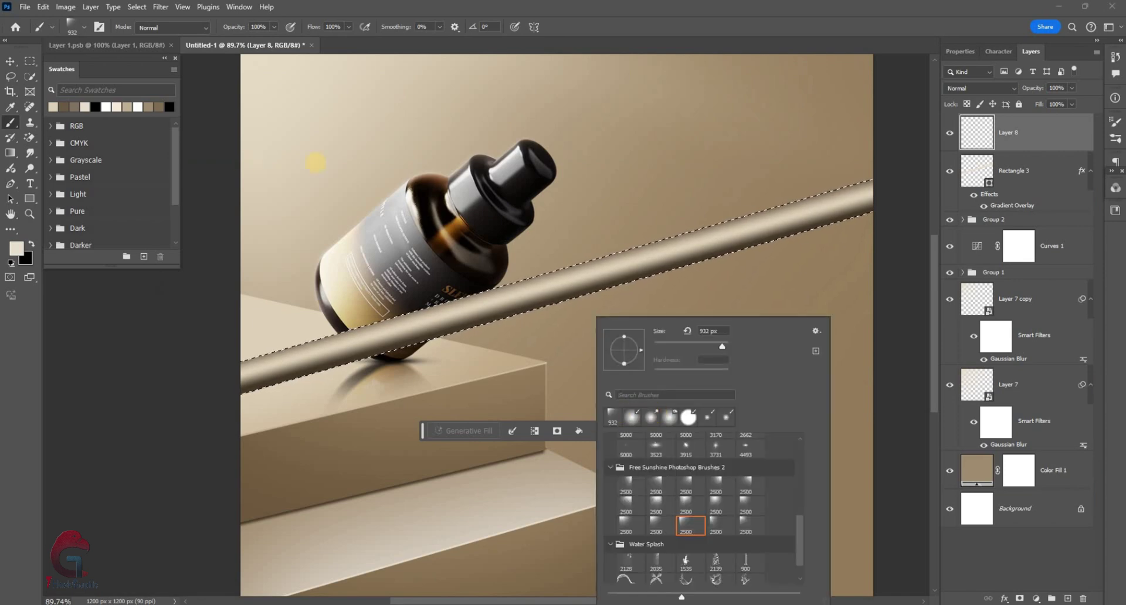
left_click(331, 206)
left_click_drag(493, 259, 462, 250)
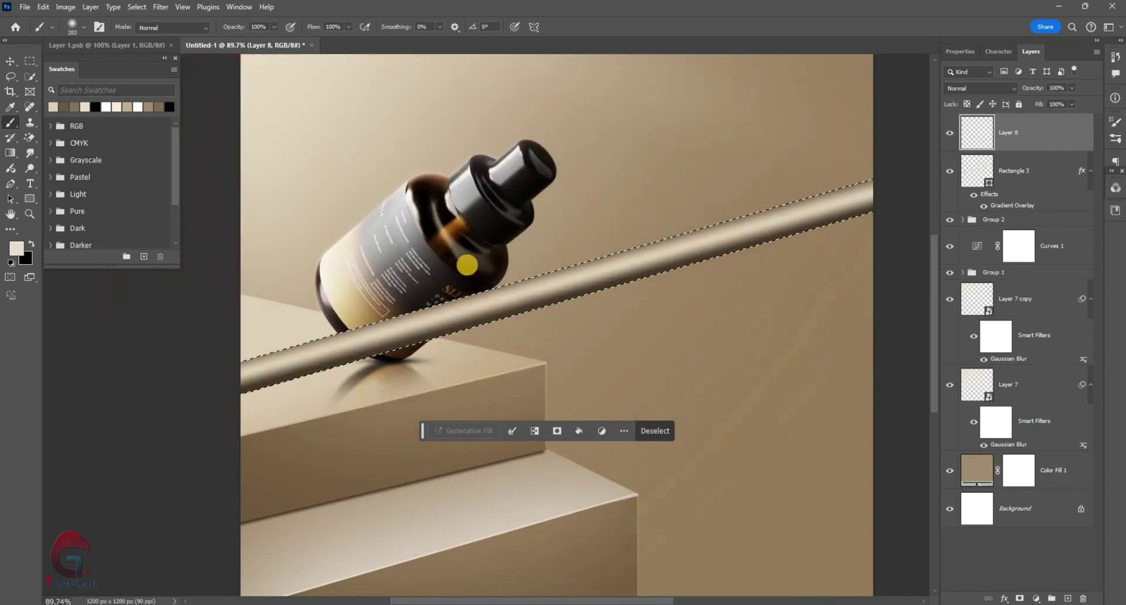
key("x")
scroll(462, 251, "up", 3)
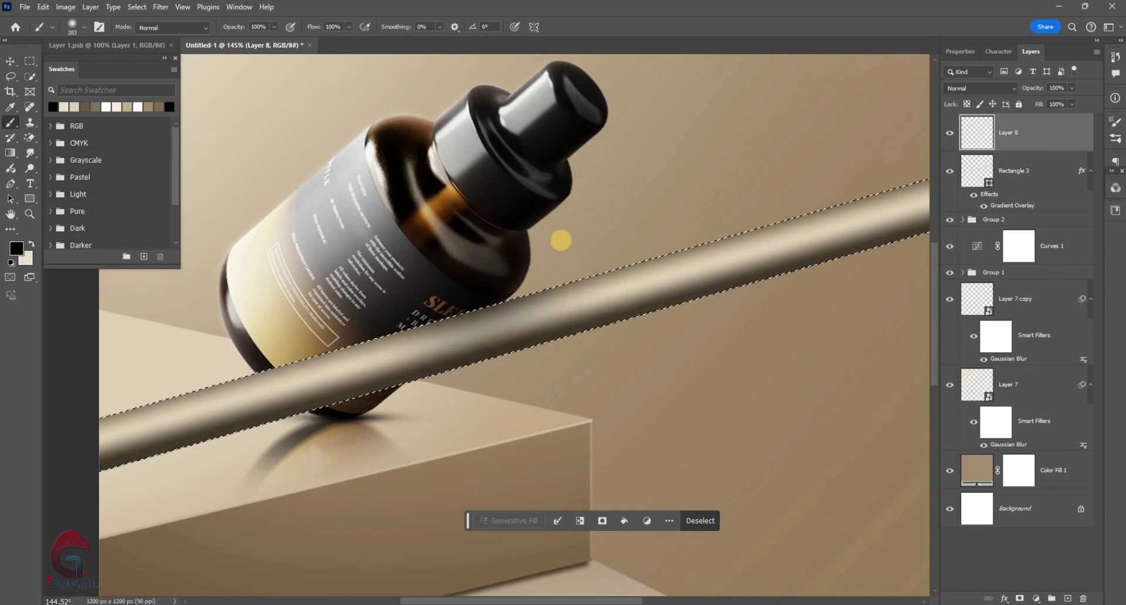
left_click_drag(499, 271, 477, 283)
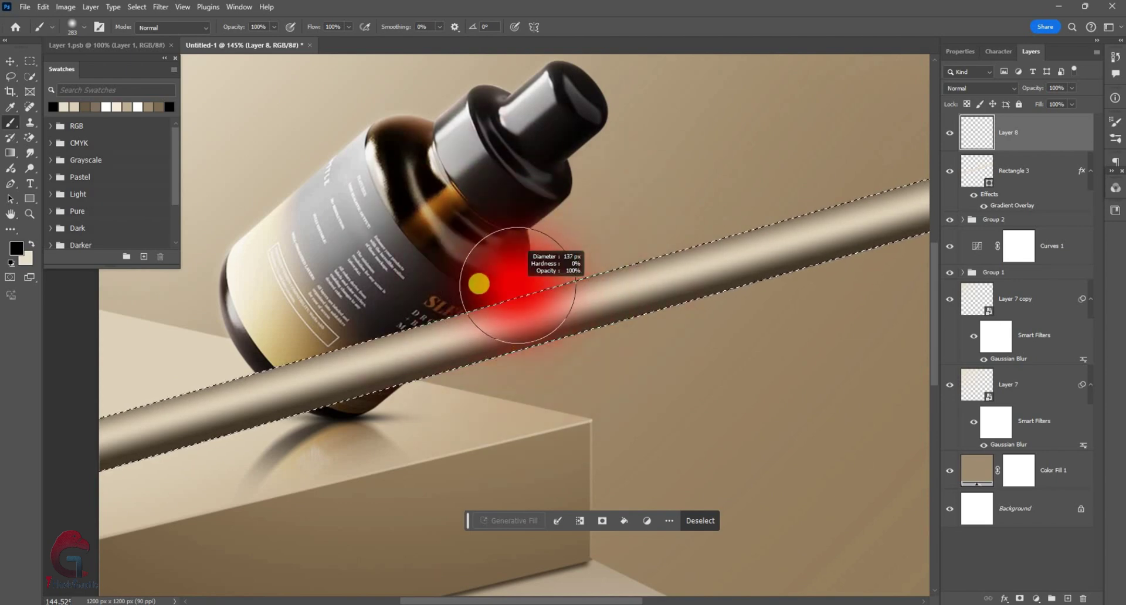
left_click_drag(410, 278, 484, 237)
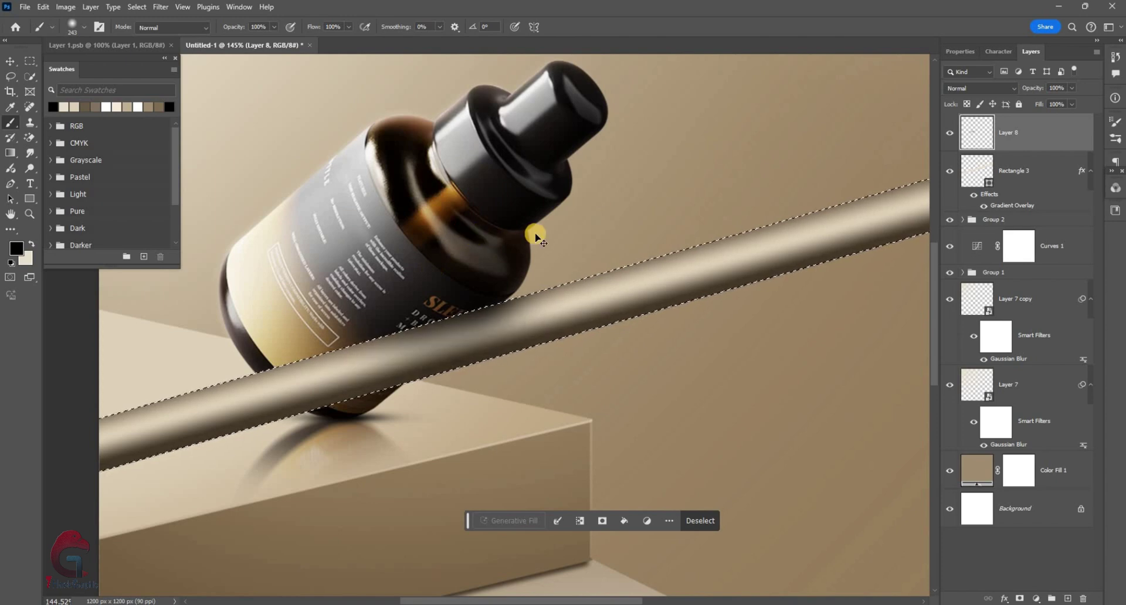
key("ctrl+d")
key("ctrl+0")
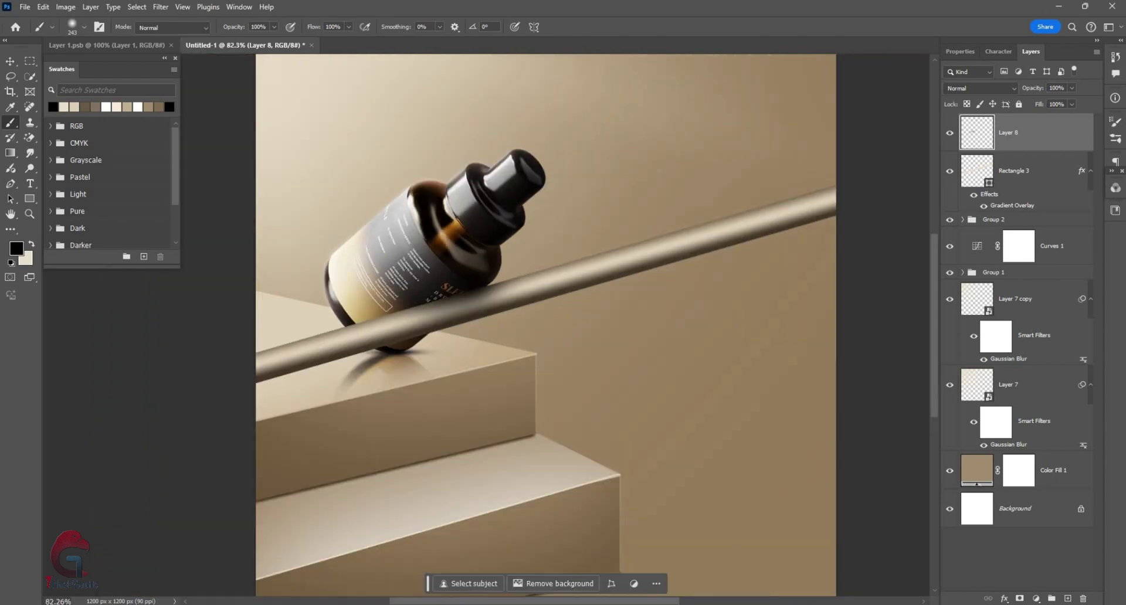
Add a layer mask to Layer 8 and paint out part of it with a ~157 px brush.
key("v")
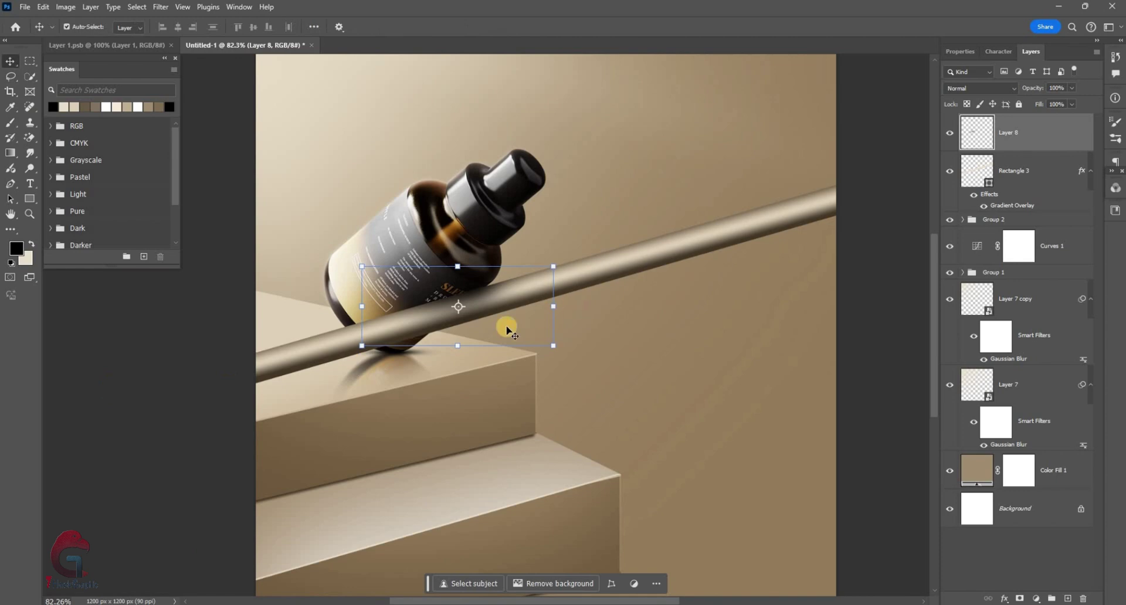
scroll(468, 312, "down", 2)
scroll(468, 312, "up", 5)
left_click(1054, 470)
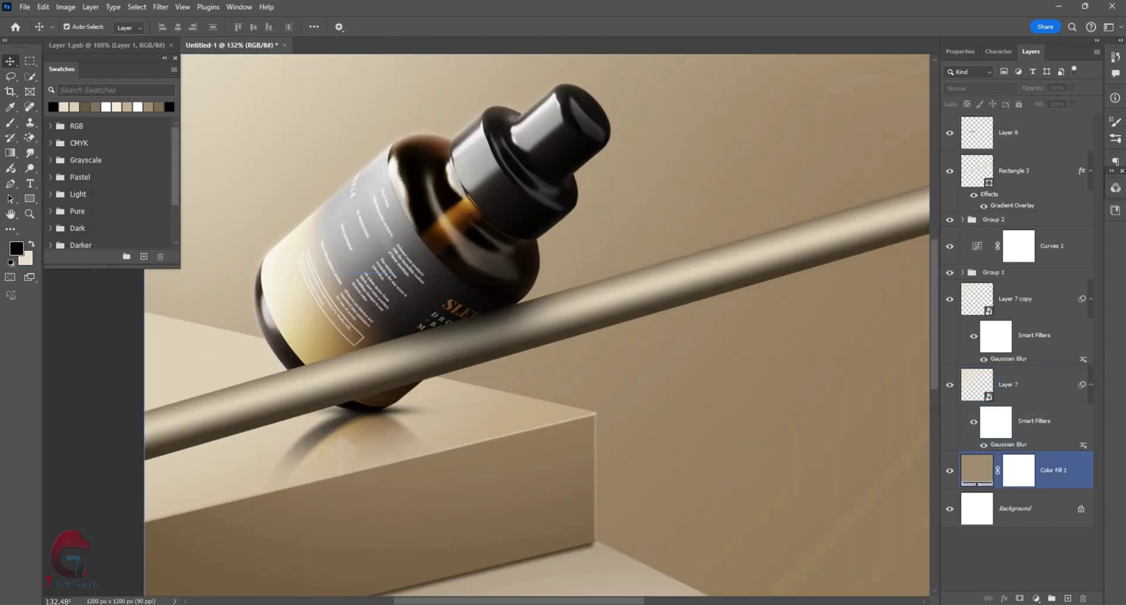
left_click(1032, 133)
left_click(1020, 598)
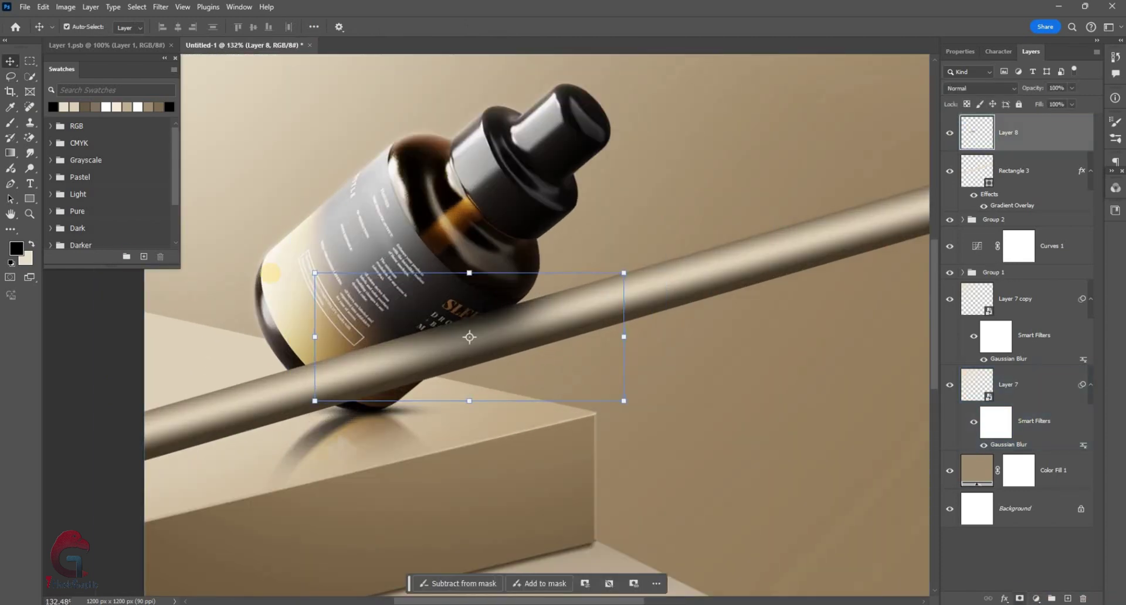
key("b")
left_click_drag(392, 281, 410, 294)
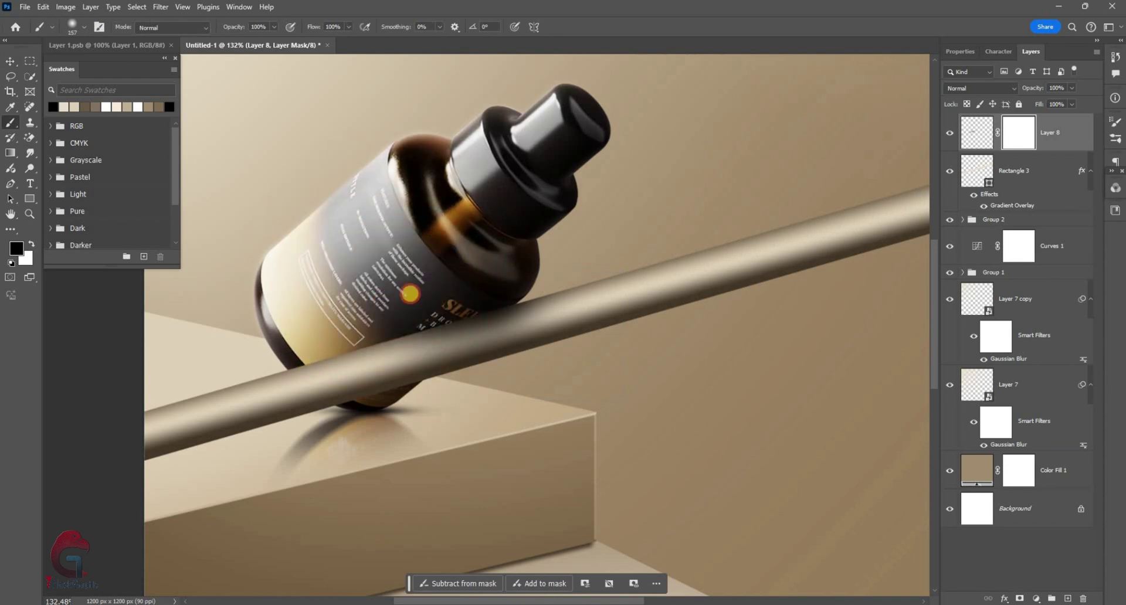
left_click_drag(294, 434, 585, 383)
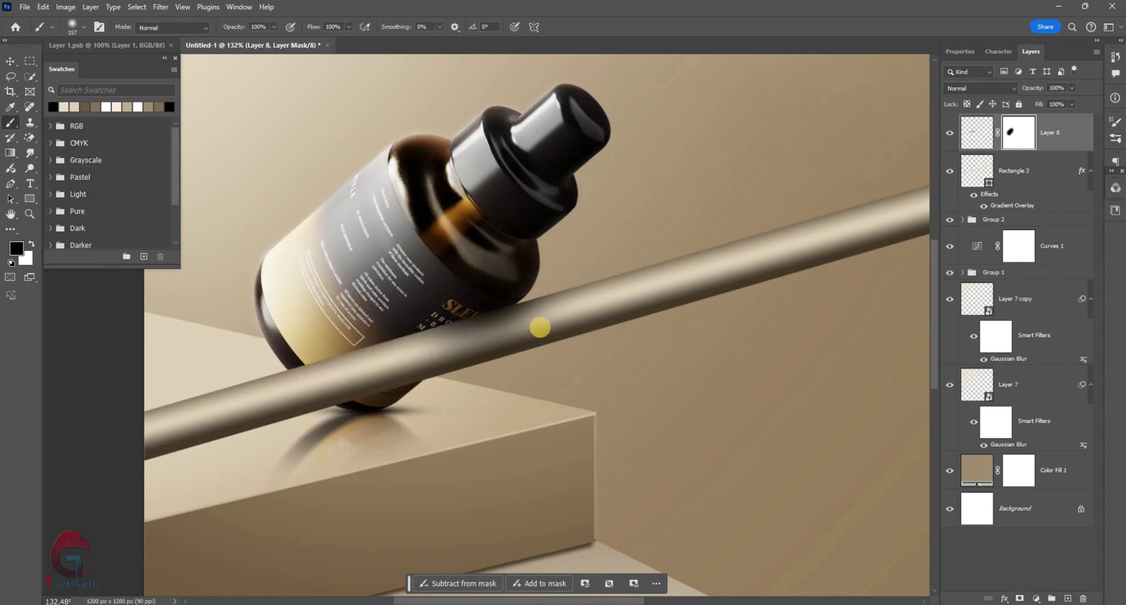
scroll(586, 384, "up", 1)
Paint dark shading on new Layer 9 and transform it into a flat shadow rotated about −15°.
left_click(1068, 599)
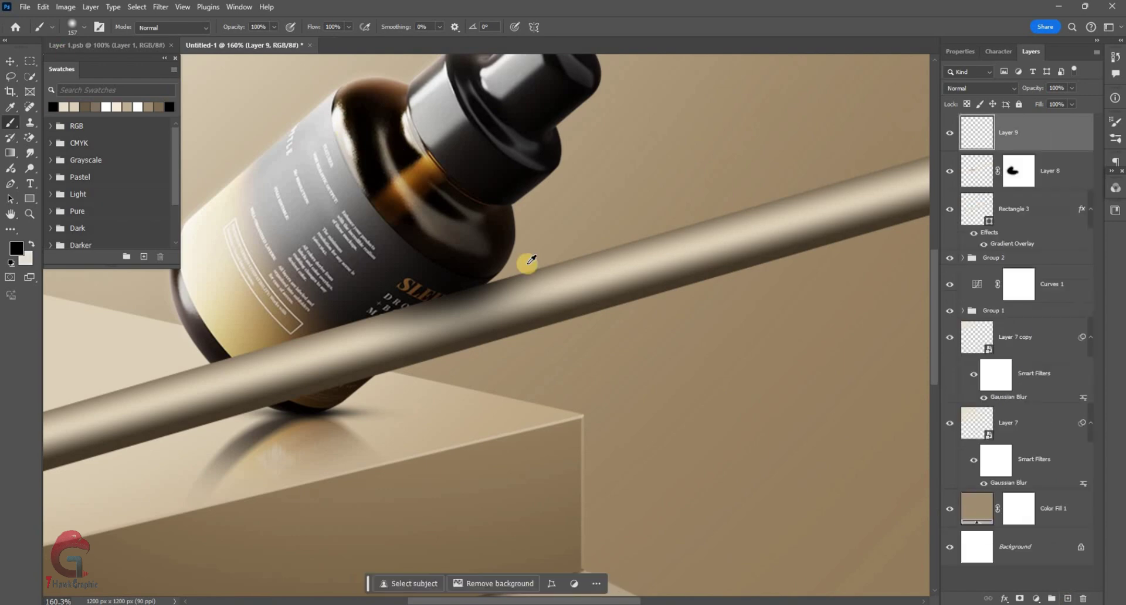
left_click_drag(411, 317, 475, 240)
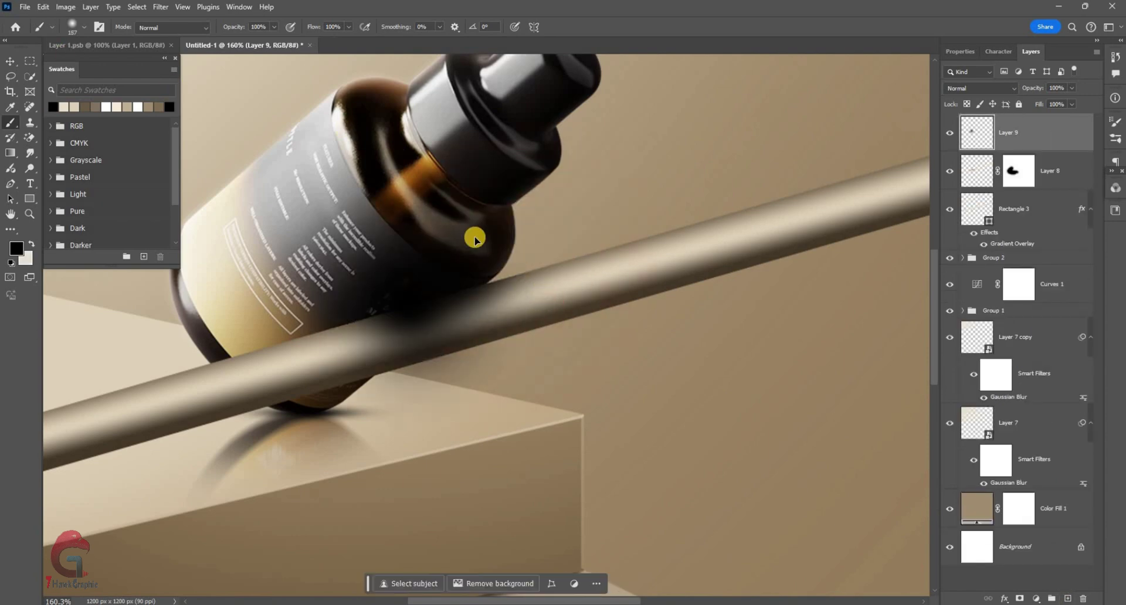
key("ctrl+t")
left_click_drag(403, 159, 410, 430)
left_click_drag(546, 427, 564, 420)
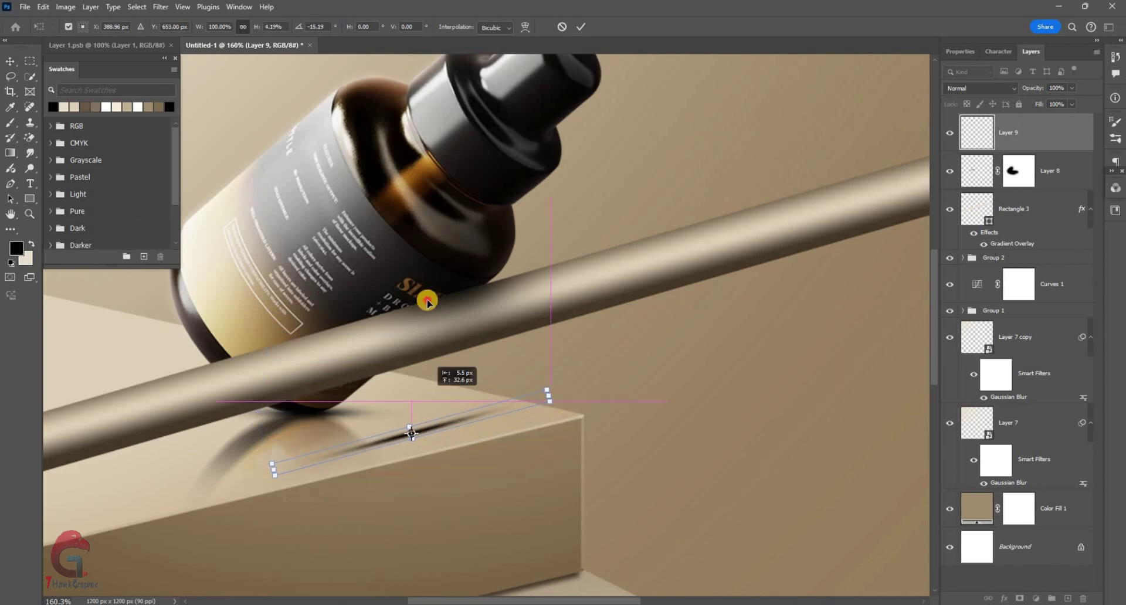
scroll(428, 303, "up", 5)
left_click_drag(378, 301, 390, 297)
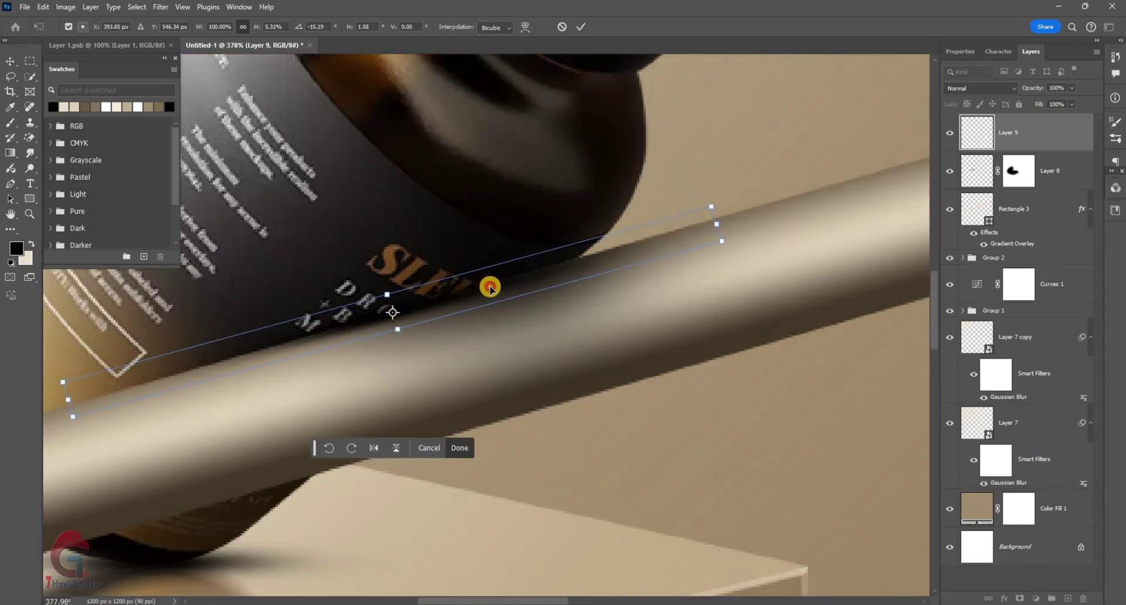
scroll(427, 285, "down", 2)
left_click_drag(646, 239, 654, 234)
type("420")
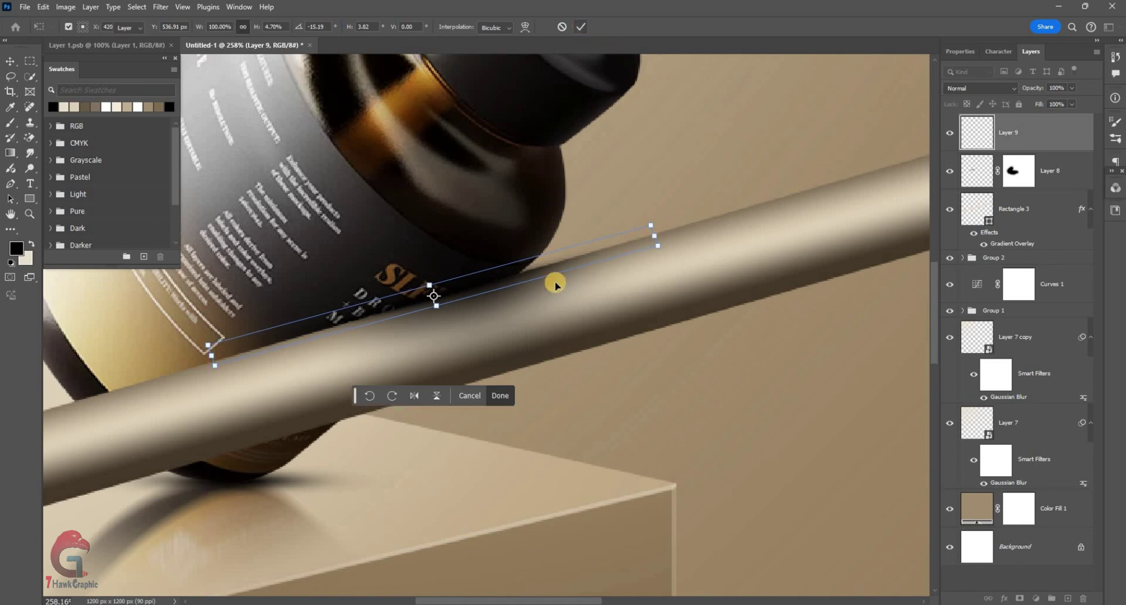
key("Return")
Set Layer 9 to 74% opacity, load Rectangle 3's shape as a selection, and add Layer 10.
scroll(555, 284, "down", 4)
scroll(589, 283, "up", 2)
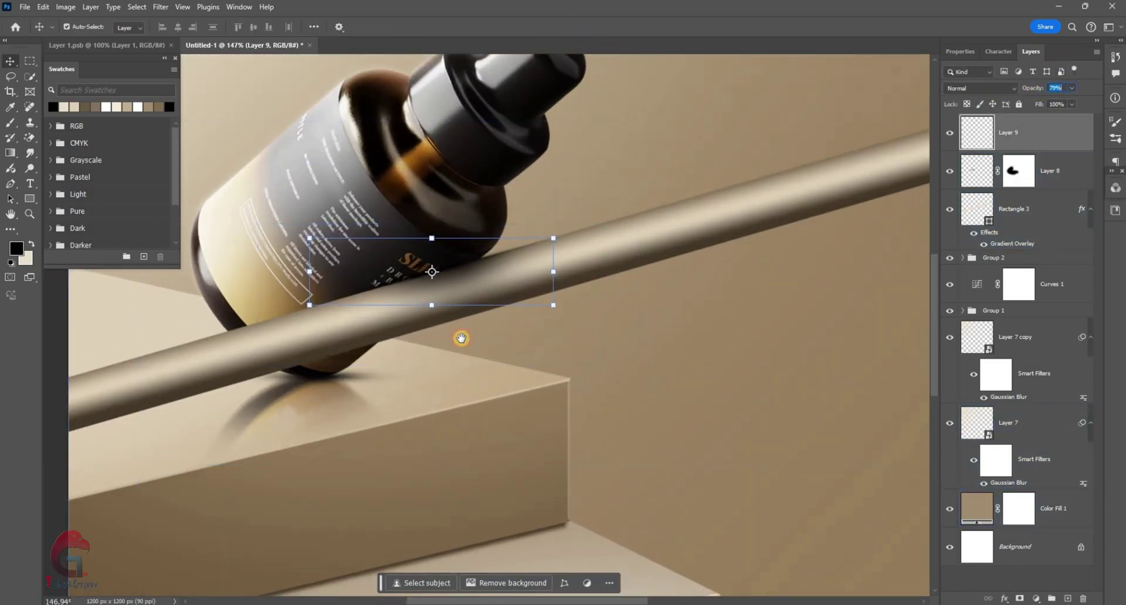
left_click(239, 377)
scroll(272, 460, "down", 2)
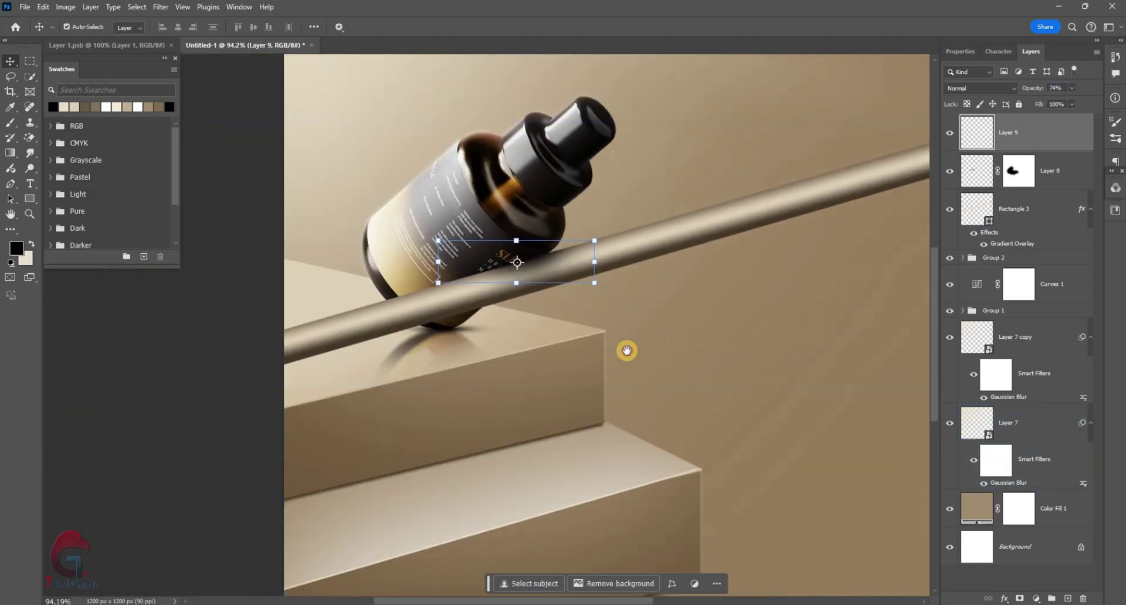
left_click(584, 347)
scroll(584, 347, "down", 1)
left_click(977, 213)
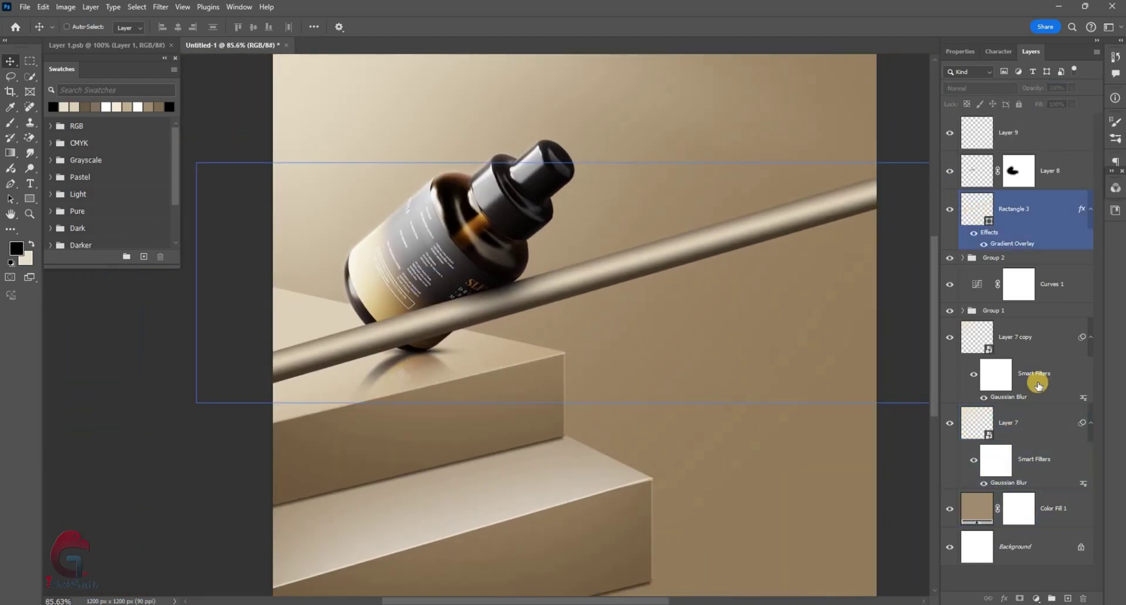
left_click(977, 210, "ctrl")
key("ctrl+shift+alt+n")
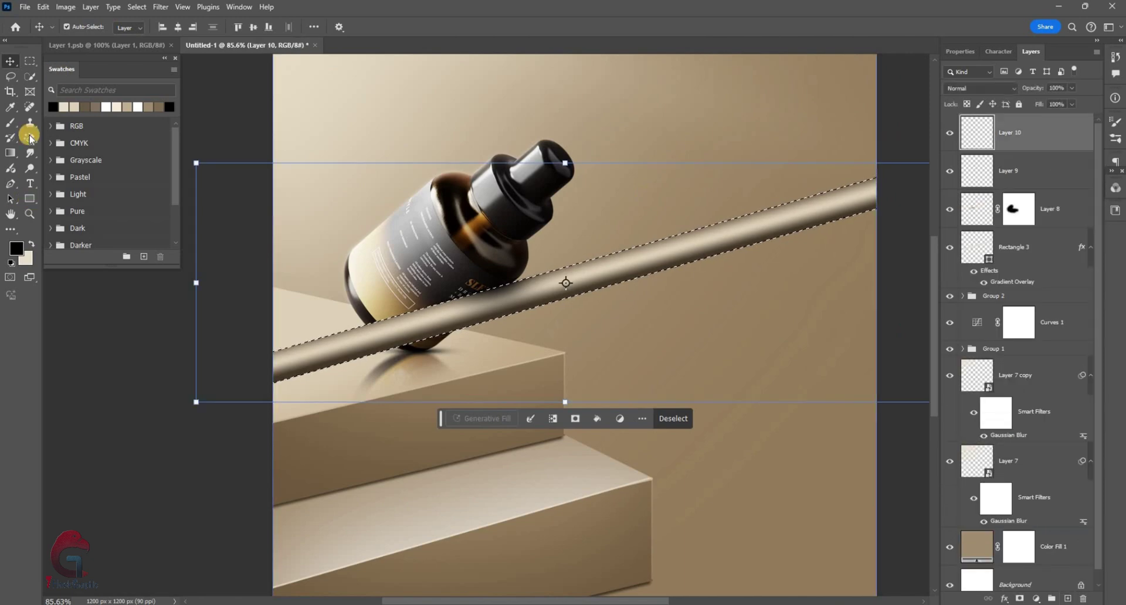
Paint a sampled beige highlight along the rod on Layer 10, blended as Soft Light at 80%.
key("b")
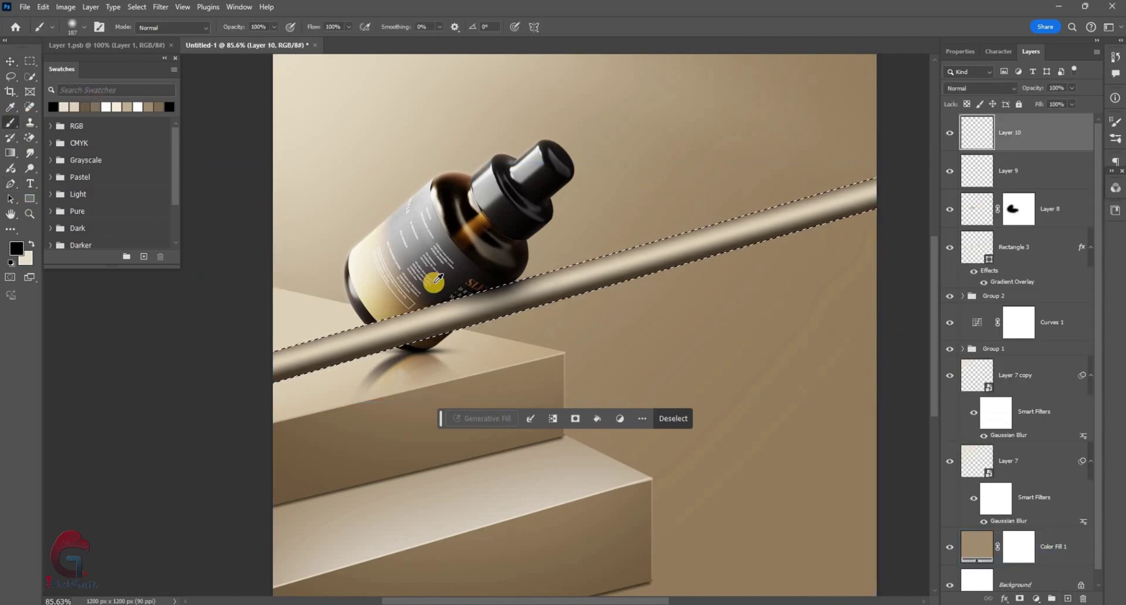
left_click(439, 277, "alt")
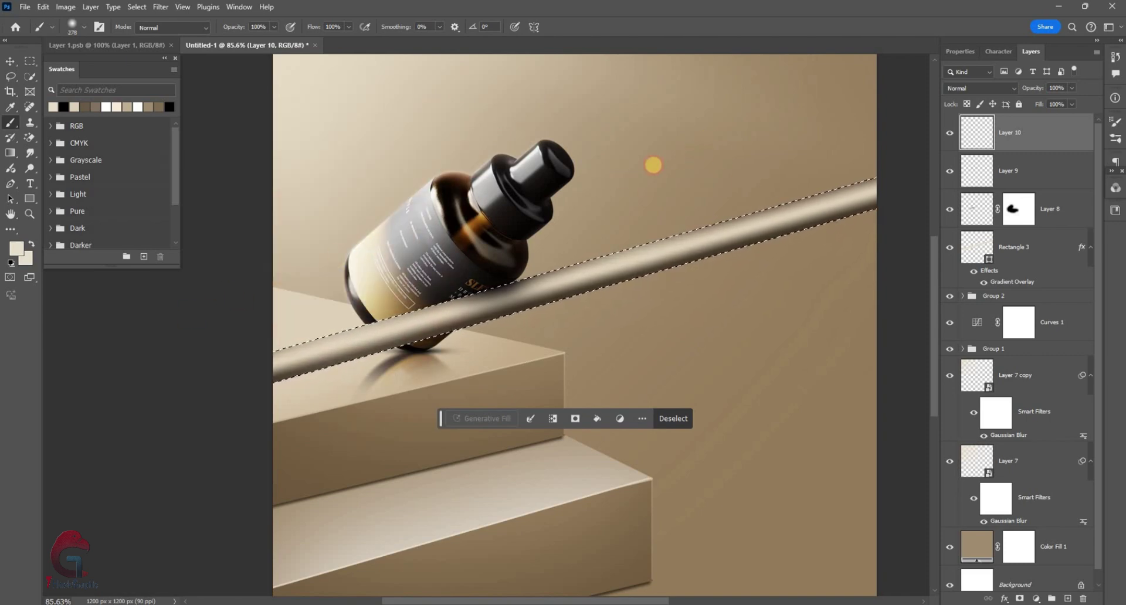
key("ctrl+d")
left_click(980, 88)
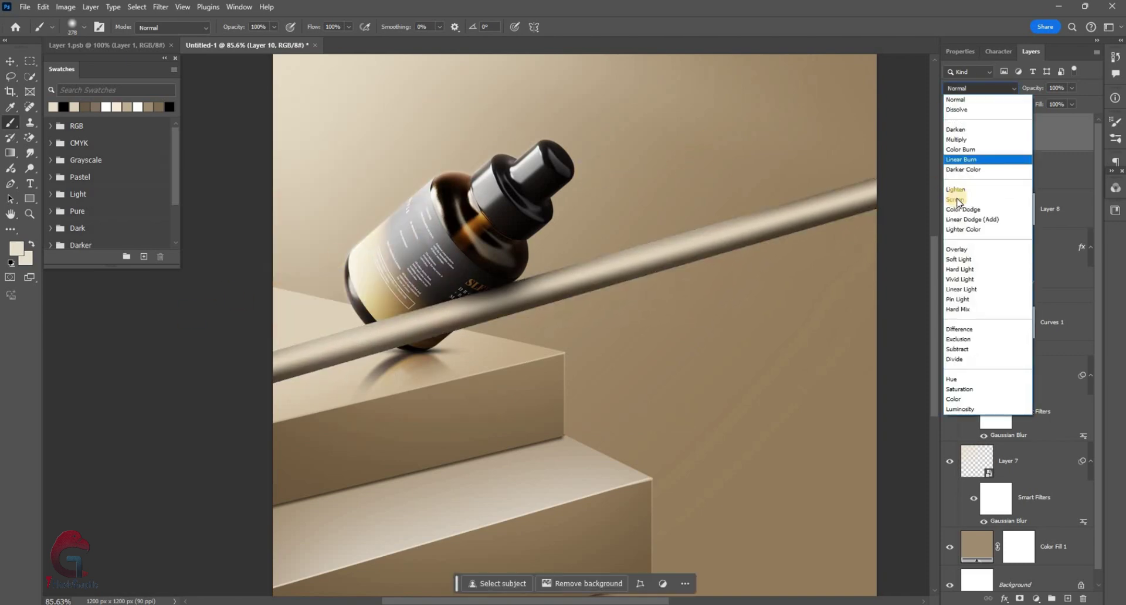
left_click(960, 258)
type("80")
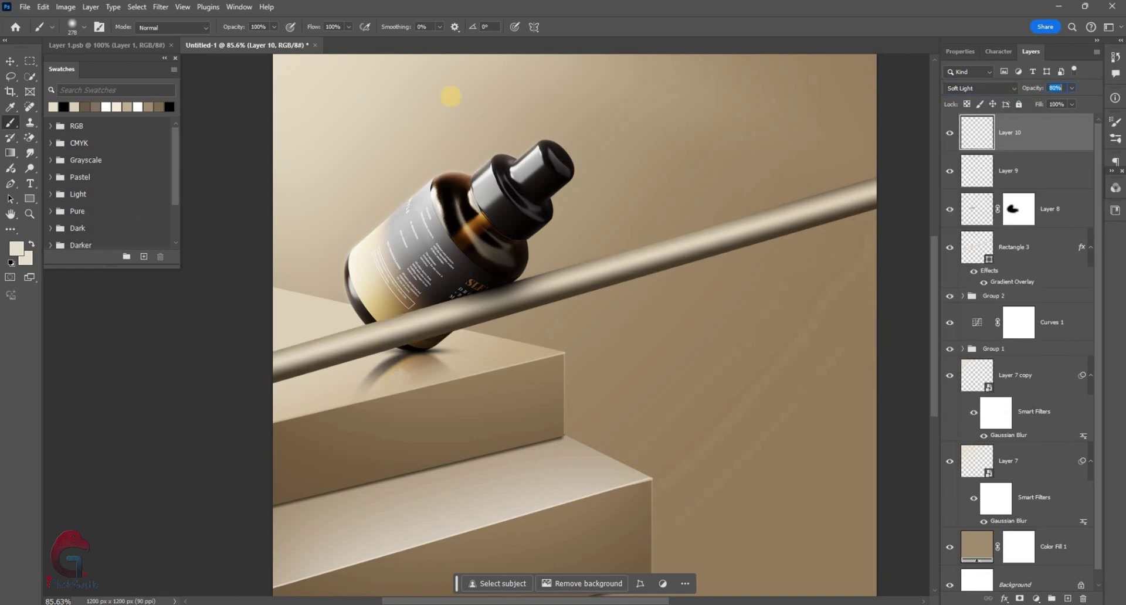
Select Layer 10 through Rectangle 3 together in the Layers panel.
left_click(12, 62)
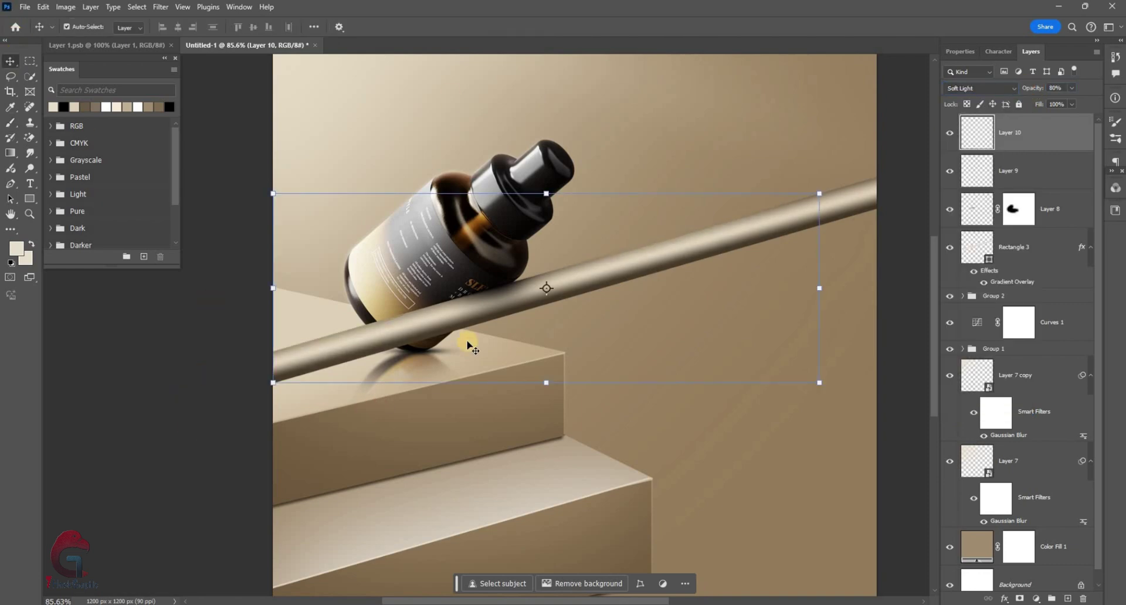
left_click(500, 362)
scroll(501, 367, "down", 2)
left_click(1011, 145)
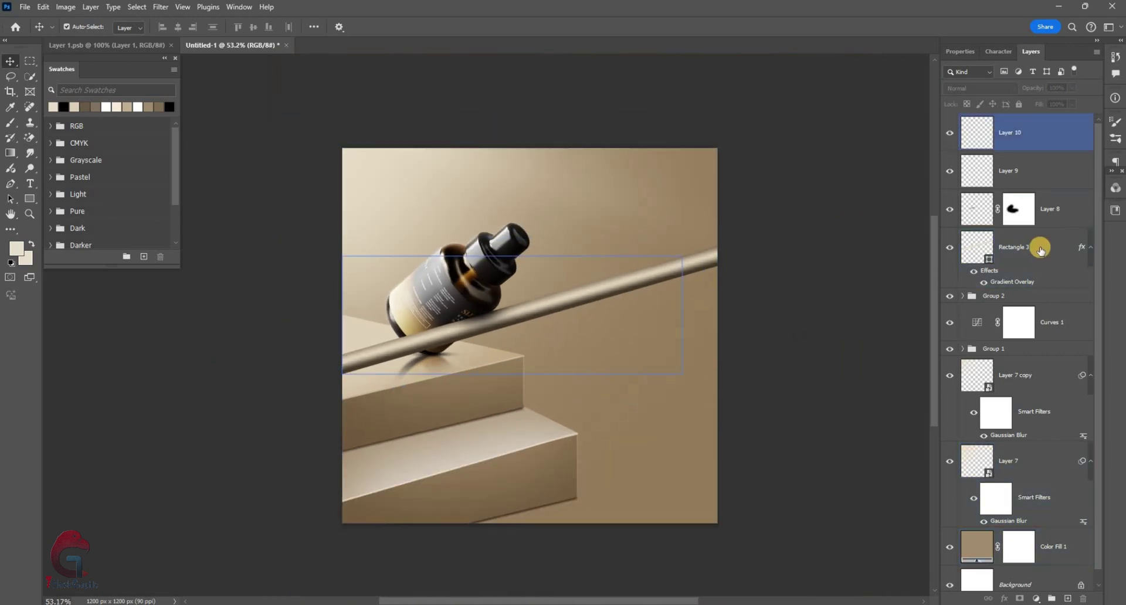
left_click(1041, 254, "ctrl")
left_click(1042, 253, "shift")
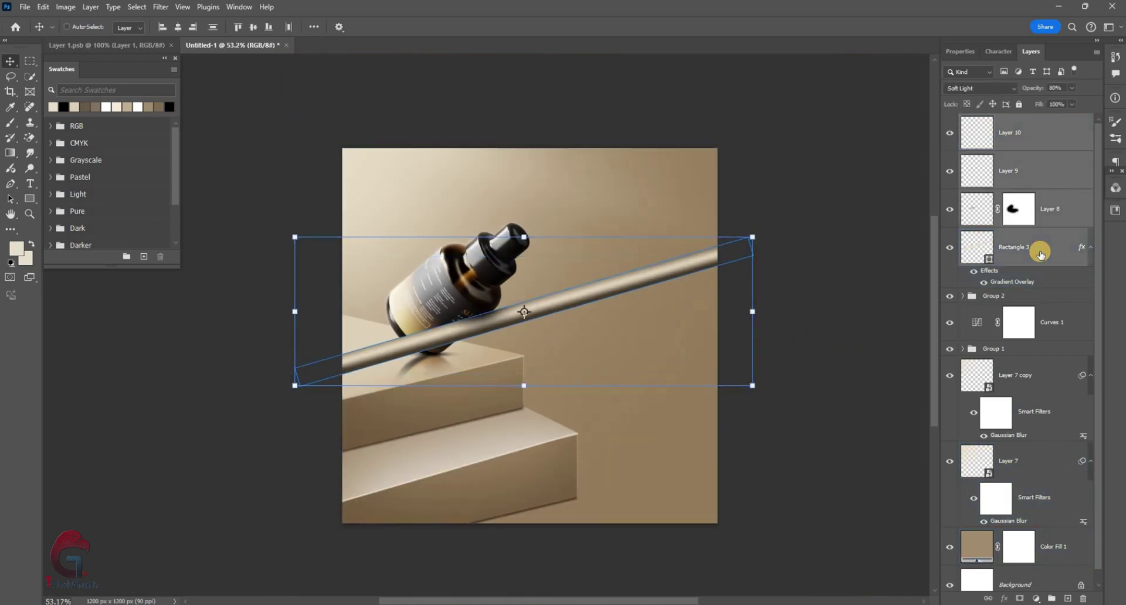
Group the rod layers into Group 3 and set Color Fill 1 to a dark backdrop brown.
key("ctrl+g")
double_click(975, 388)
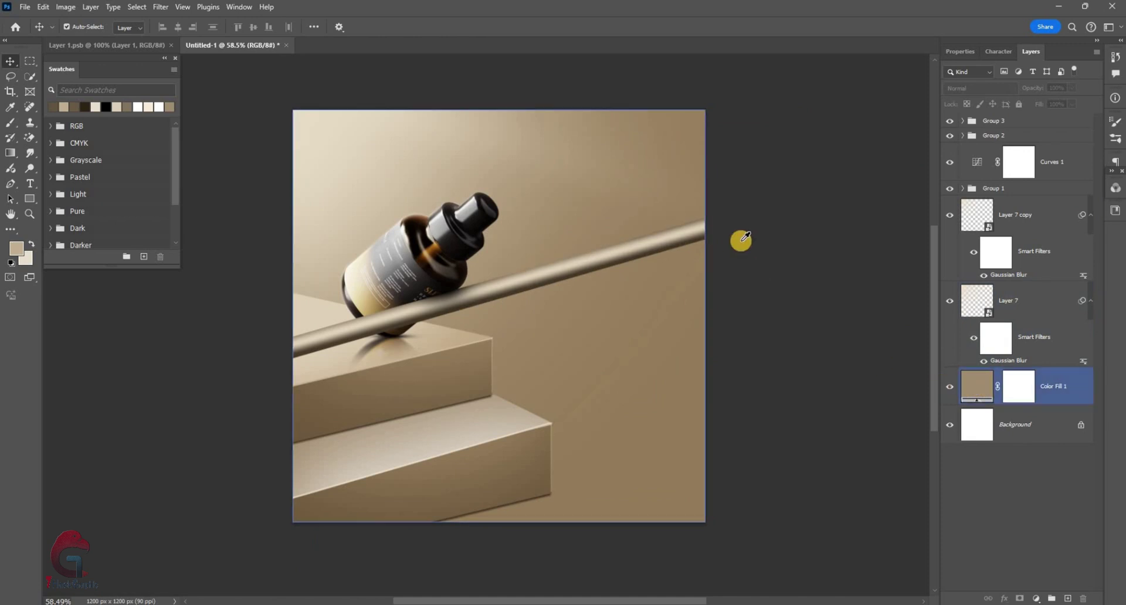
left_click(811, 236)
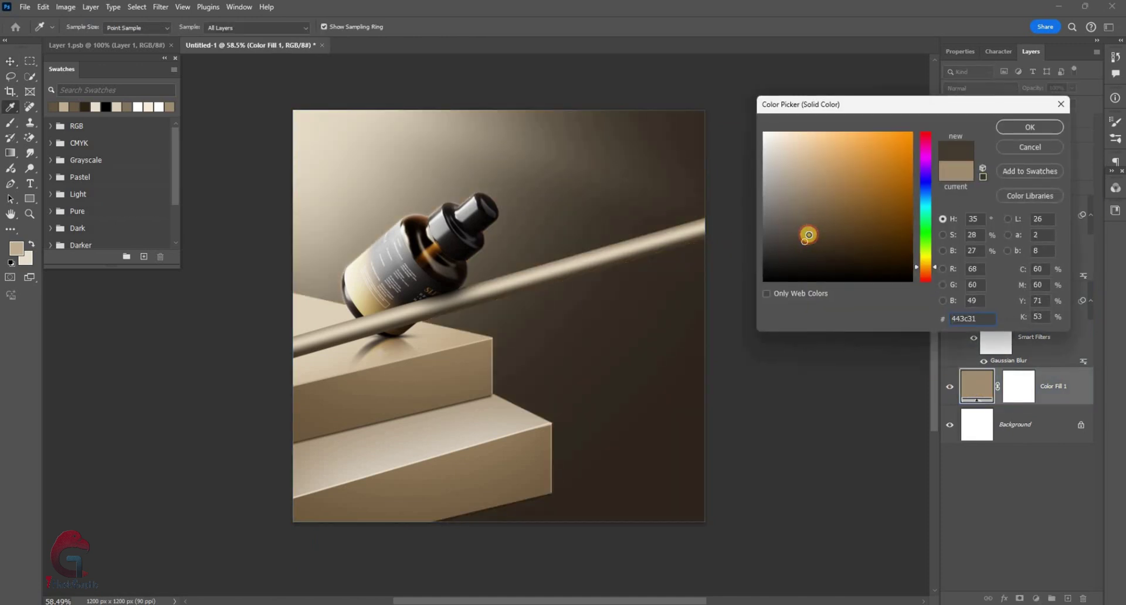
left_click_drag(805, 241, 802, 229)
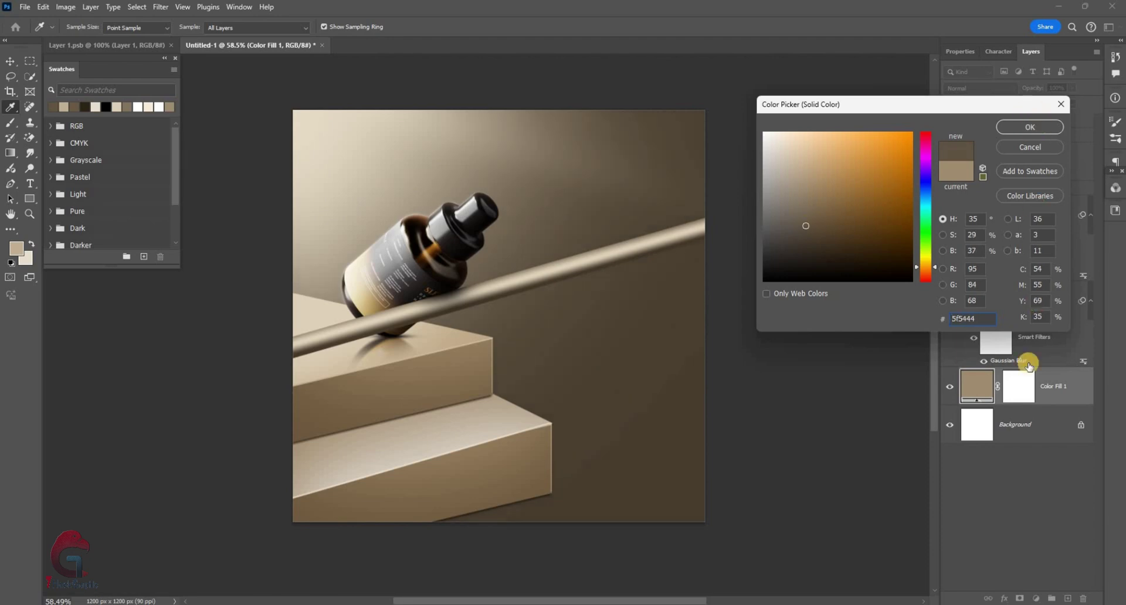
key("Return")
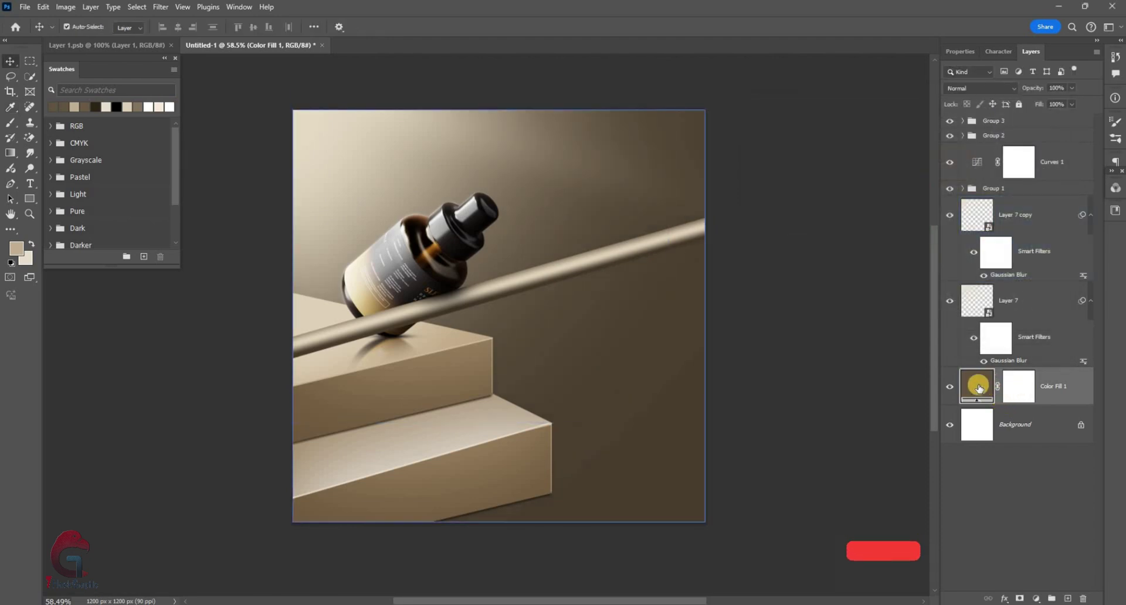
Duplicate Color Fill 1 and give the copy a lighter beige #a3937c.
key("ctrl+j")
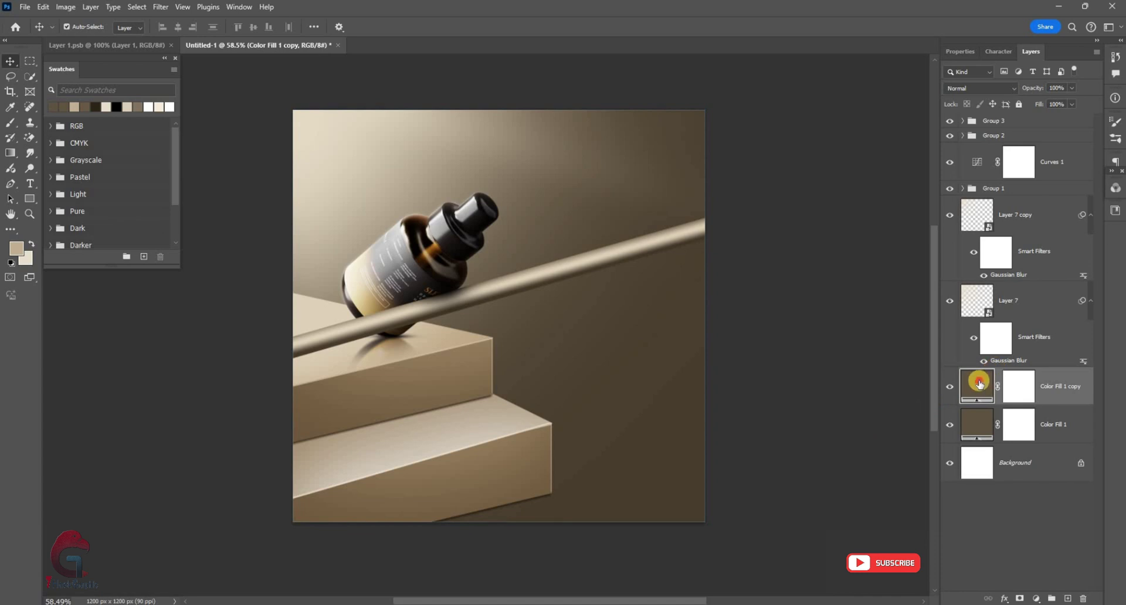
double_click(980, 384)
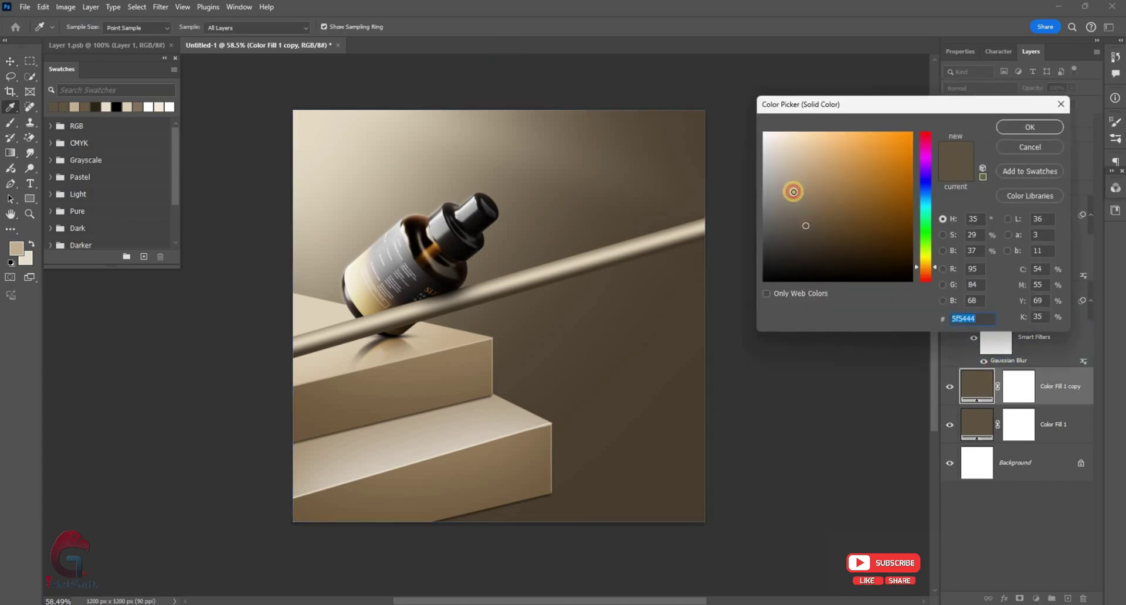
left_click_drag(793, 192, 787, 187)
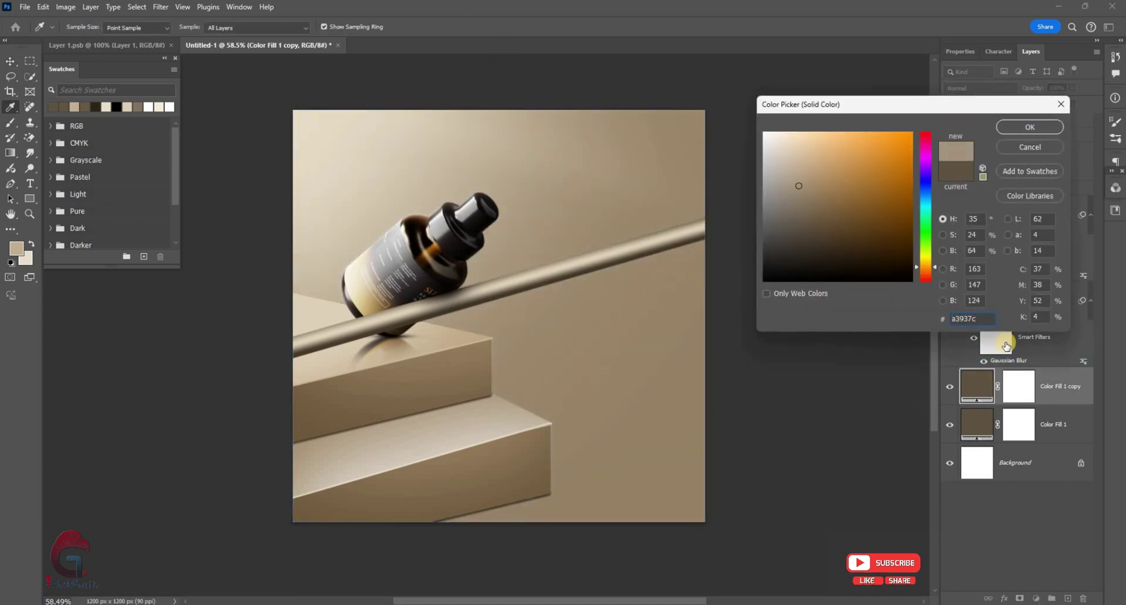
key("Return")
Invert the copy's mask and paint a soft ~1219 px white glow back in at the upper left.
left_click(1001, 378)
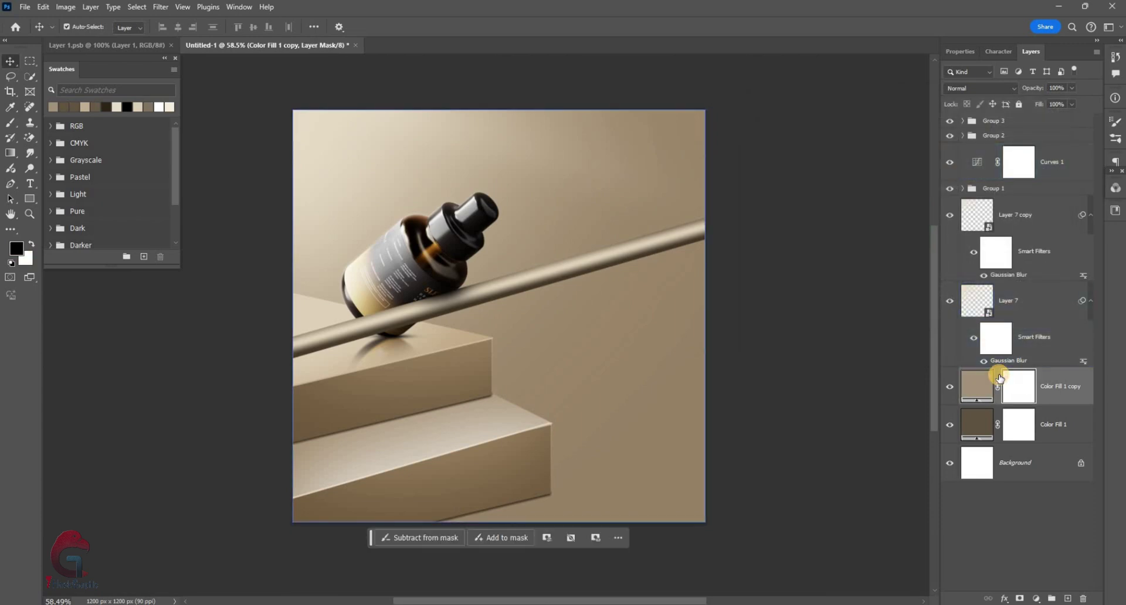
key("ctrl+i")
key("b")
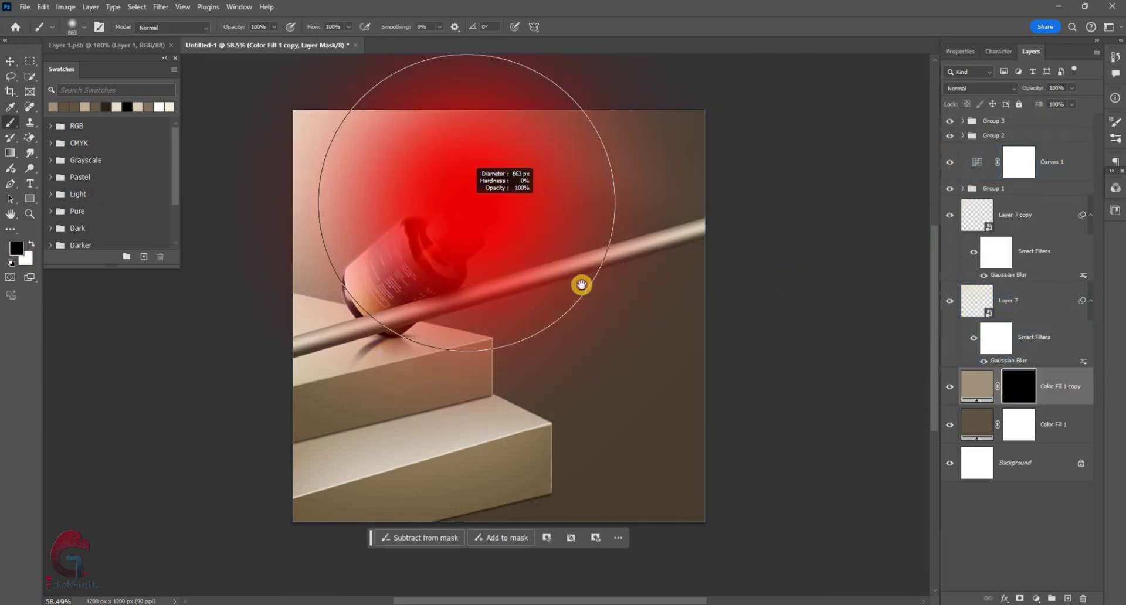
left_click_drag(565, 258, 689, 269)
key("x")
left_click(629, 200)
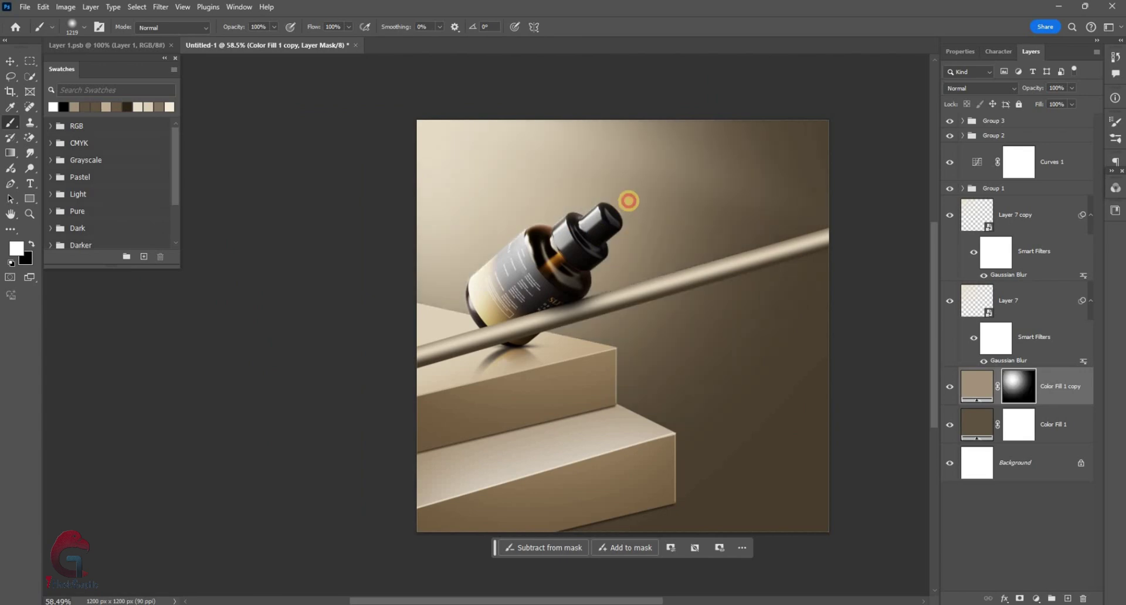
left_click(569, 250)
left_click(646, 184)
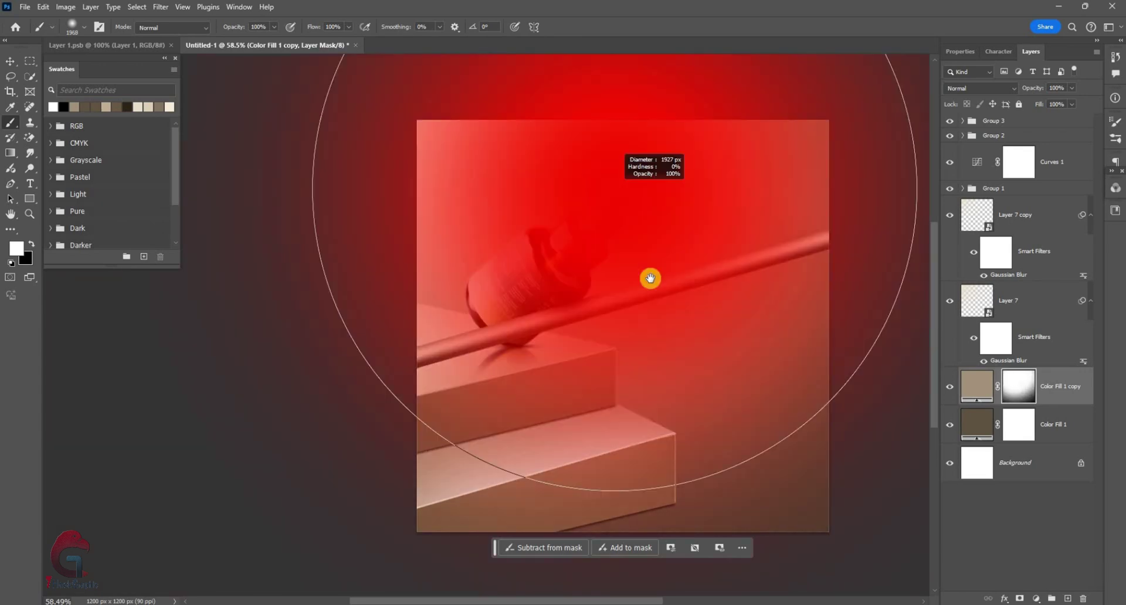
key("x")
left_click(678, 461)
key("x")
left_click(619, 379)
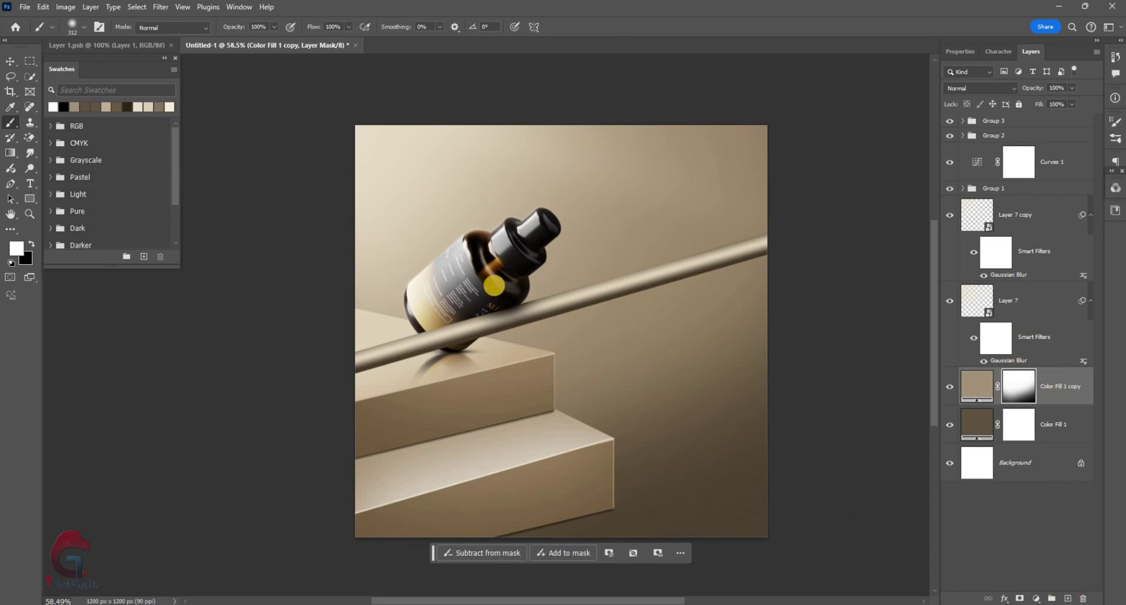
Add empty Layer 11 above the fills and enlarge the brush to about 1273 px.
key("ctrl+shift+alt+n")
left_click(599, 260, "alt")
left_click_drag(501, 203, 464, 178, "alt")
Paint a soft light glow at the upper left on Layer 11, scaled to about 139% at 17% opacity.
key("x")
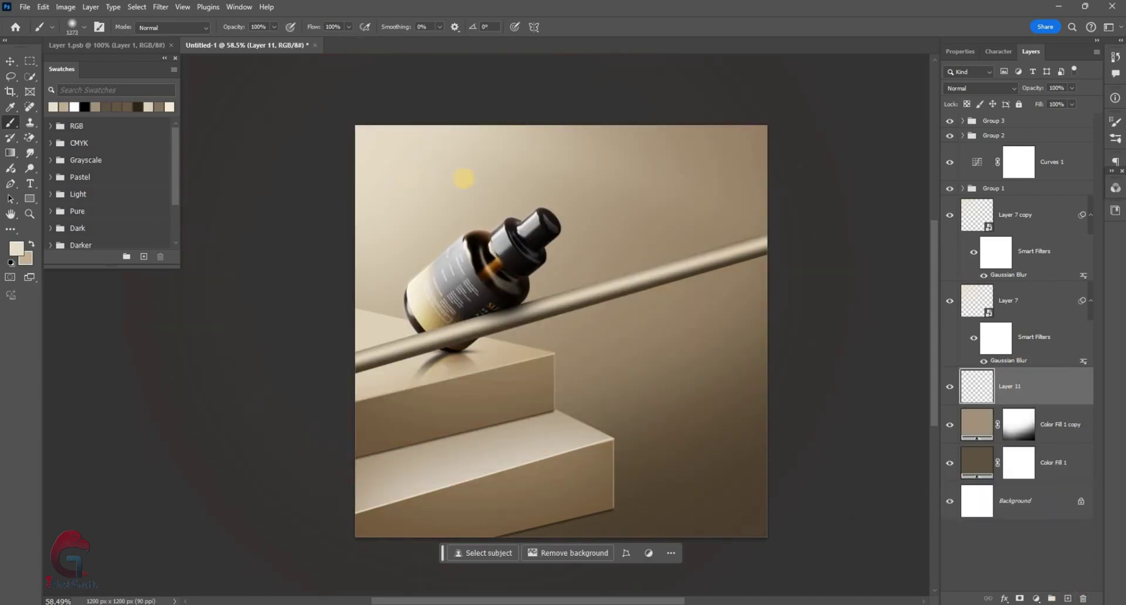
left_click(514, 161)
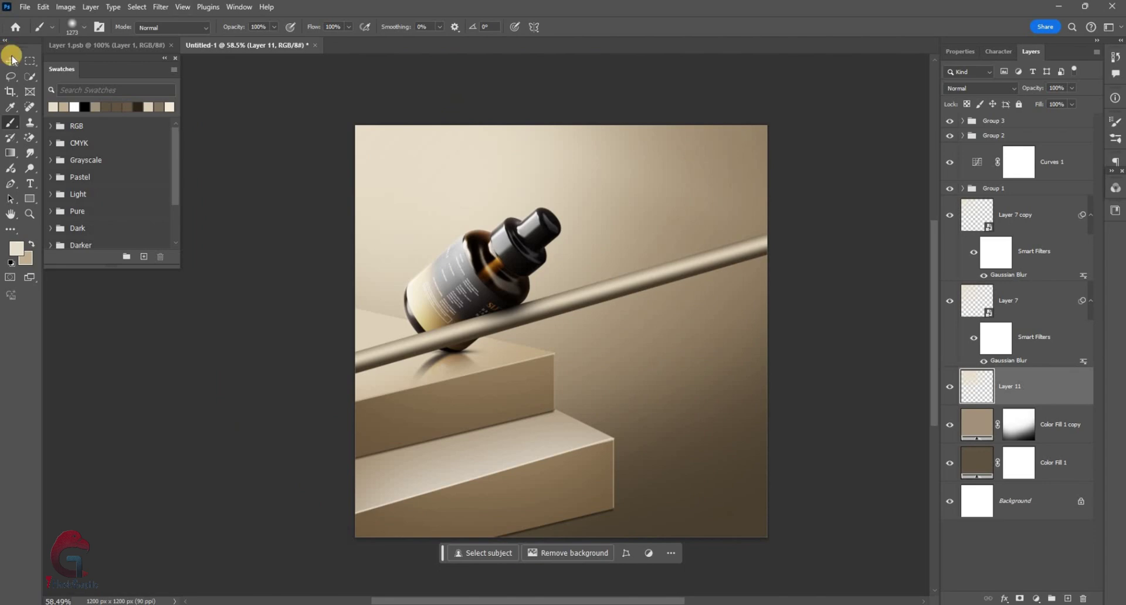
key("v")
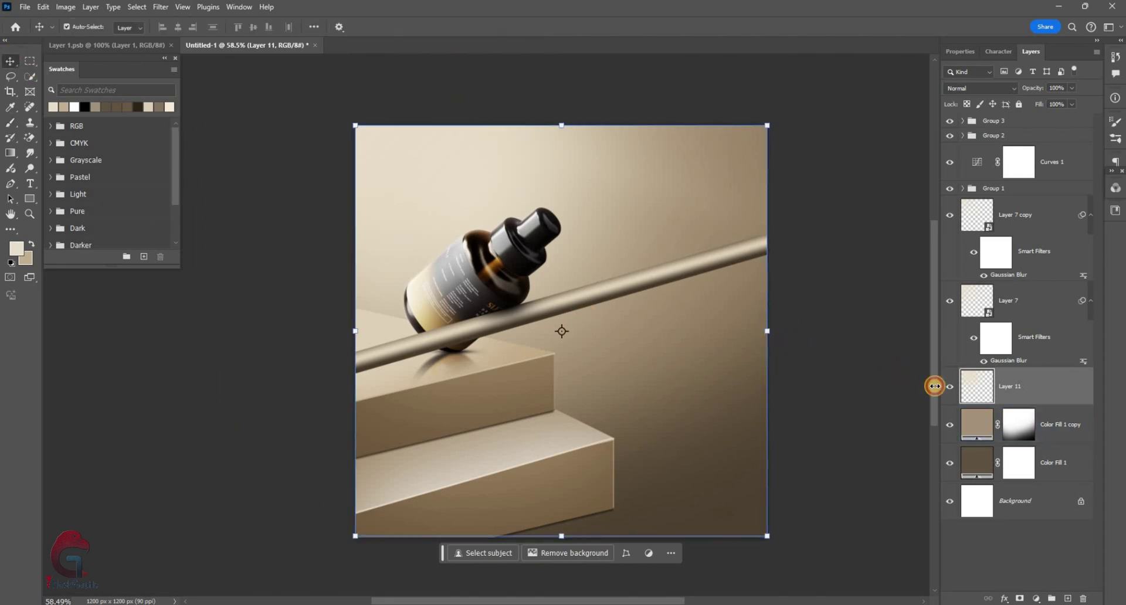
left_click_drag(935, 386, 672, 341)
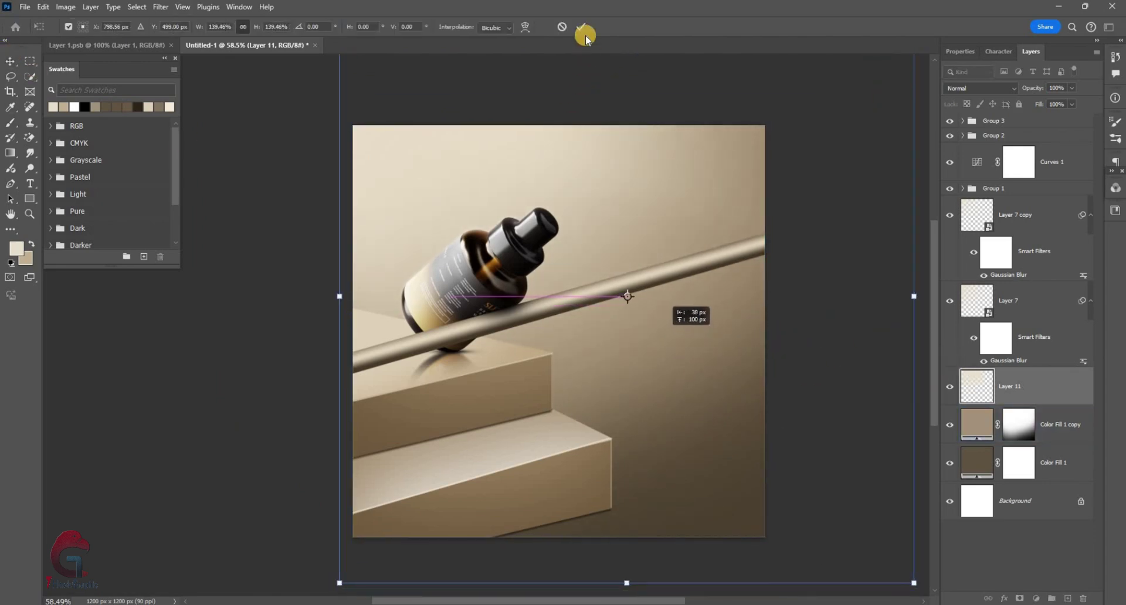
left_click(584, 31)
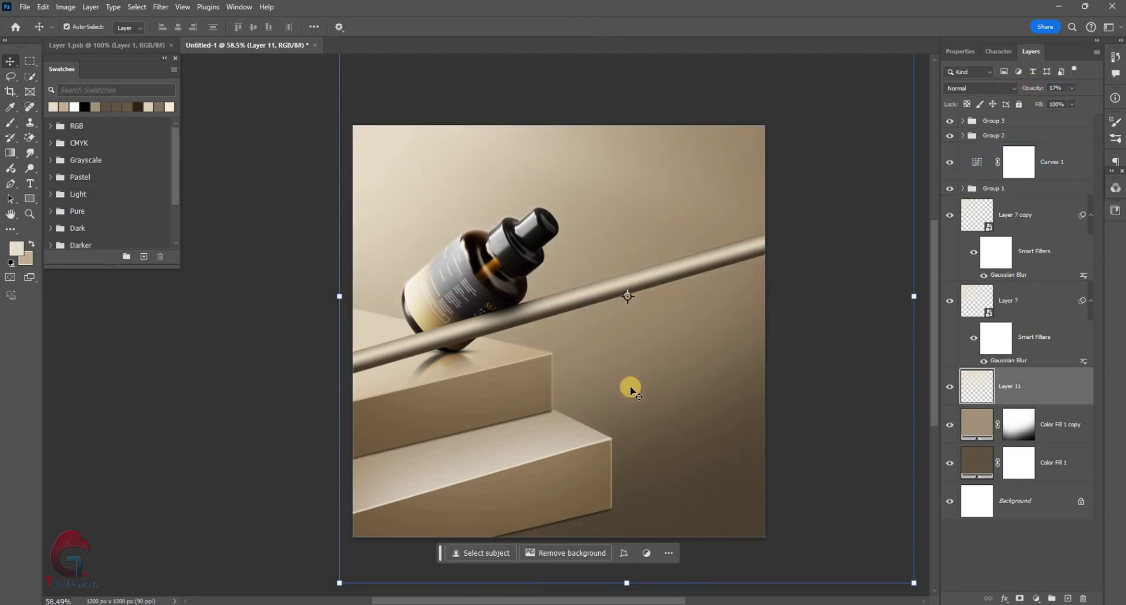
Change the Color Fill 1 base colour to #6d604f.
left_click(678, 369)
scroll(715, 368, "down", 1)
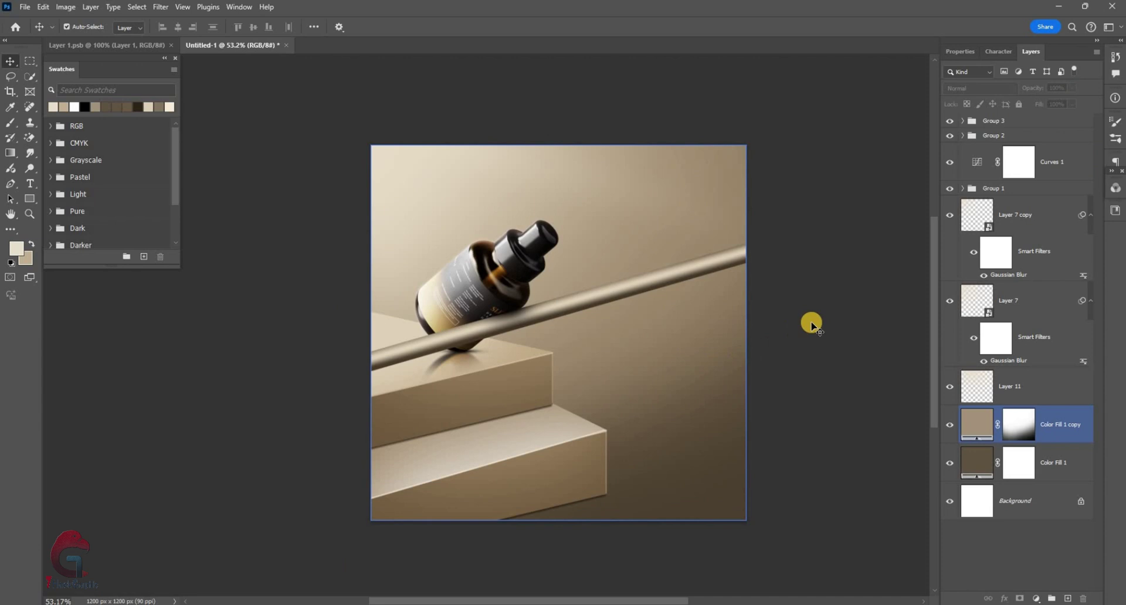
scroll(701, 367, "up", 1)
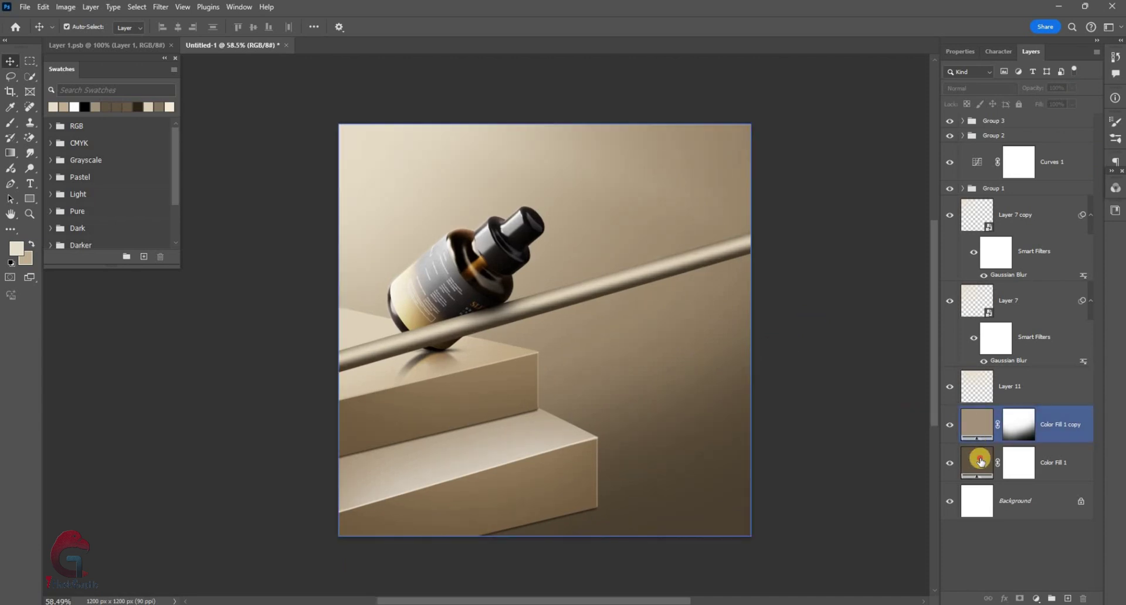
left_click(981, 462)
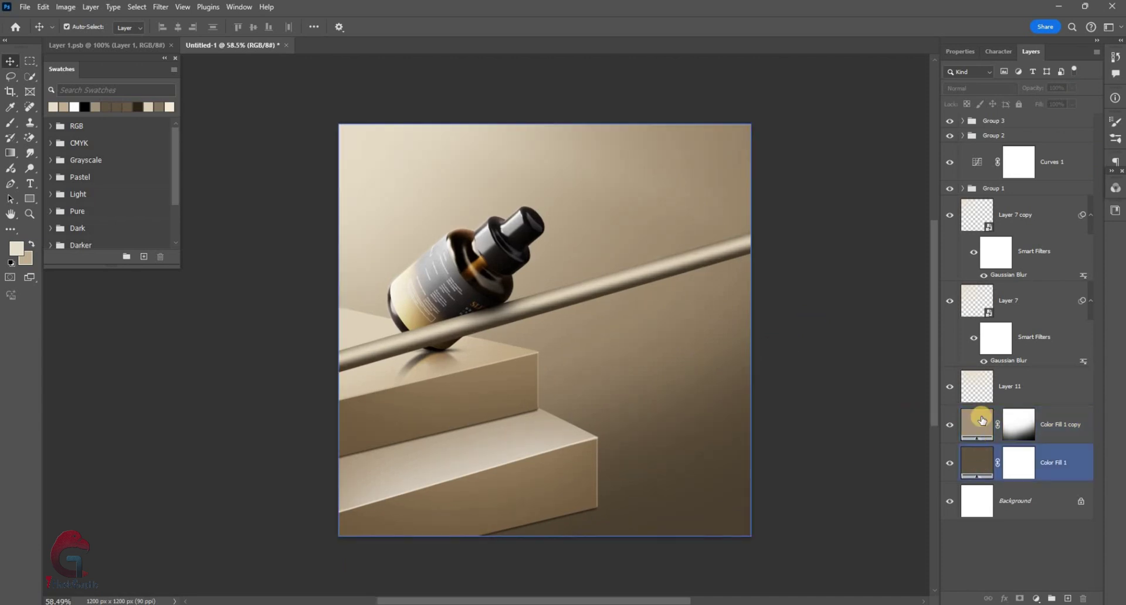
double_click(975, 466)
left_click(806, 226)
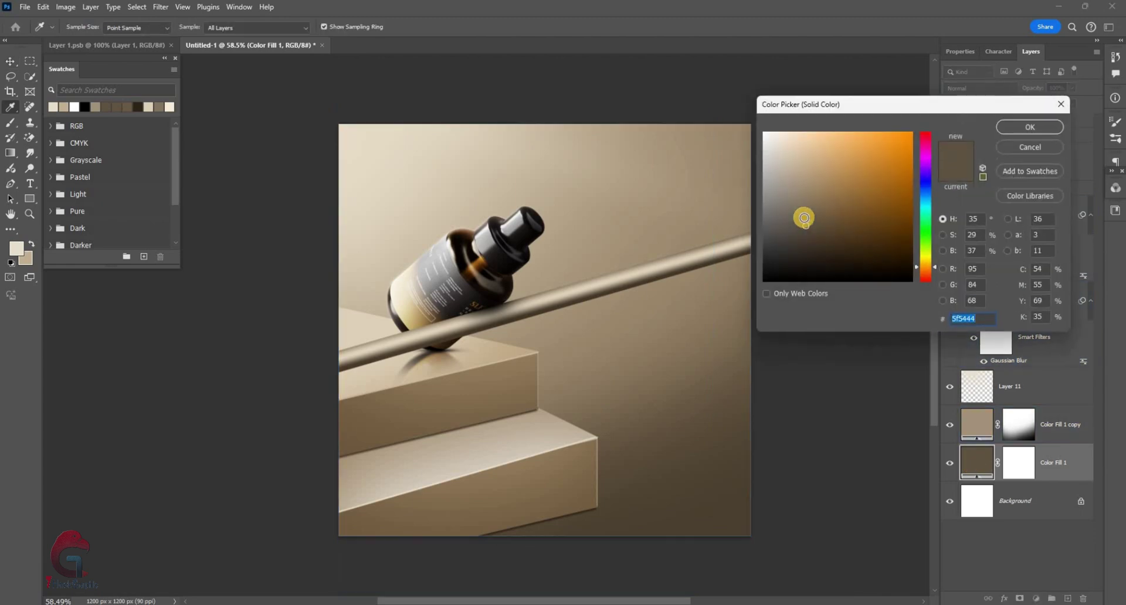
left_click_drag(805, 220, 804, 216)
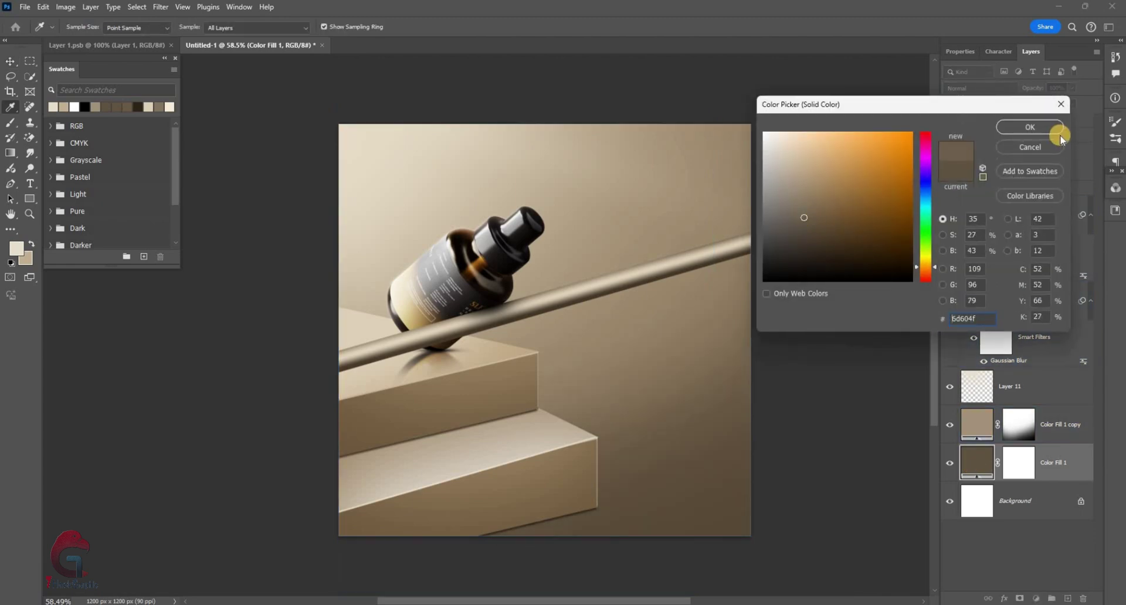
key("Return")
key("v")
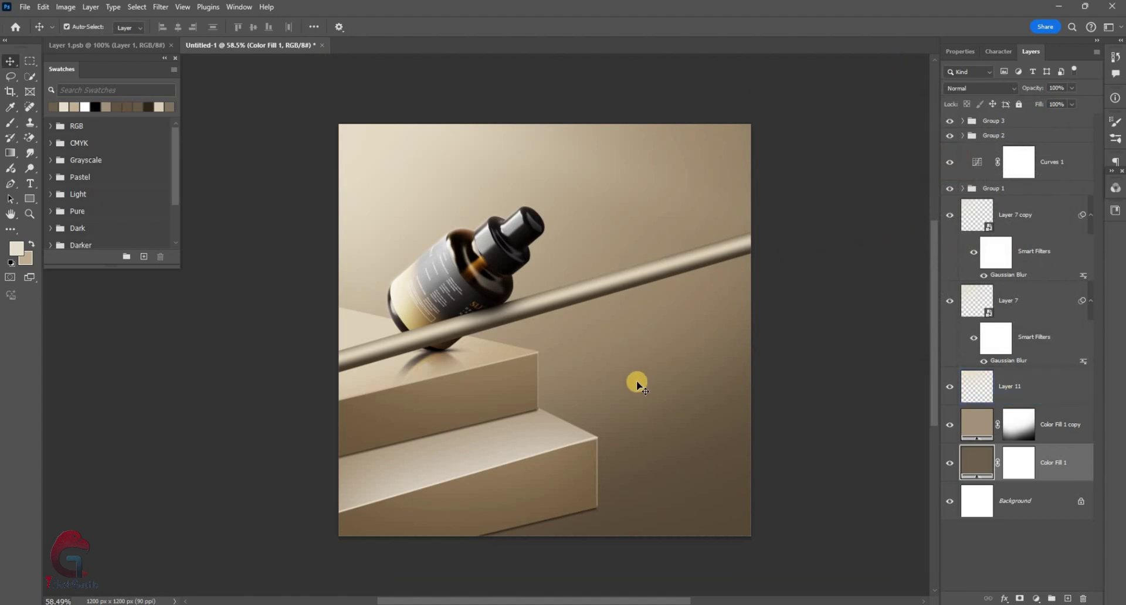
left_click(637, 385)
left_click(992, 189)
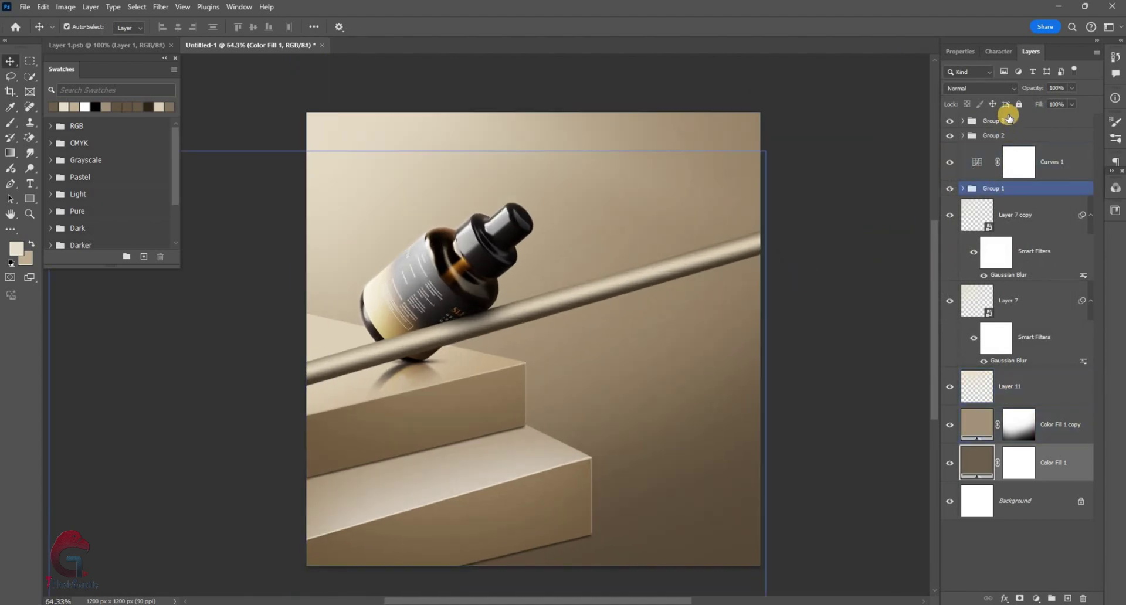
Stamp all visible layers into a new top layer and convert it to a Smart Object.
left_click(1009, 118)
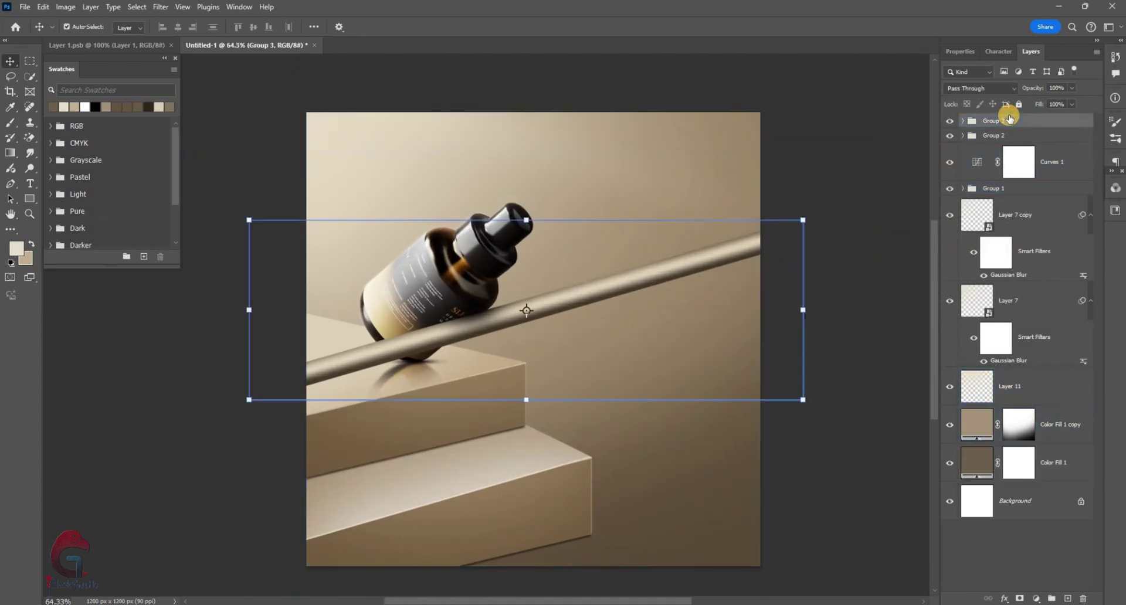
key("ctrl")
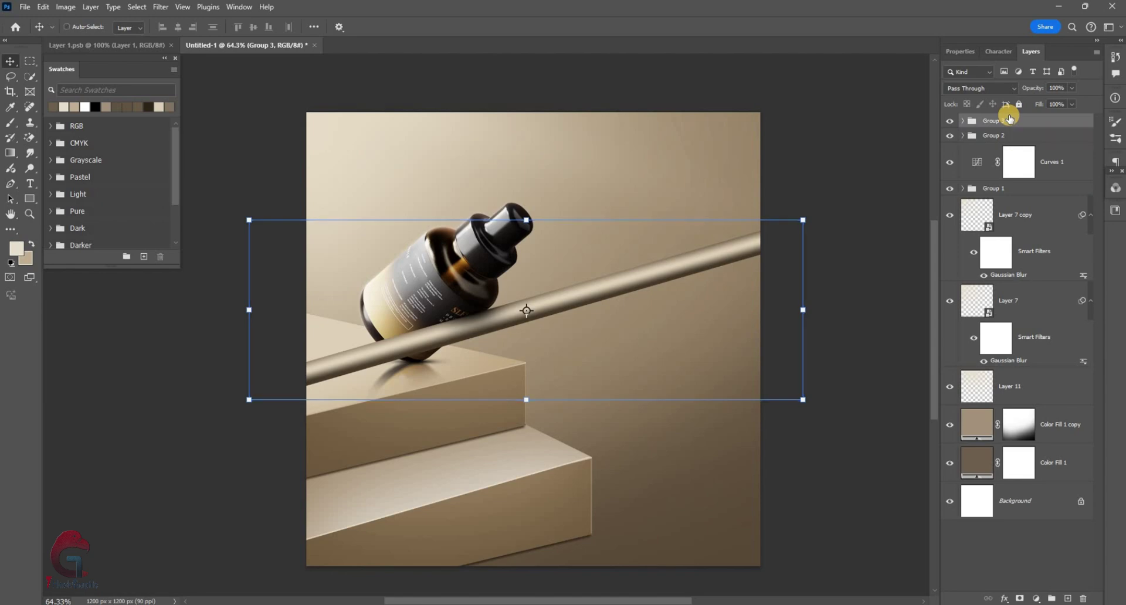
key("ctrl+shift+alt+e")
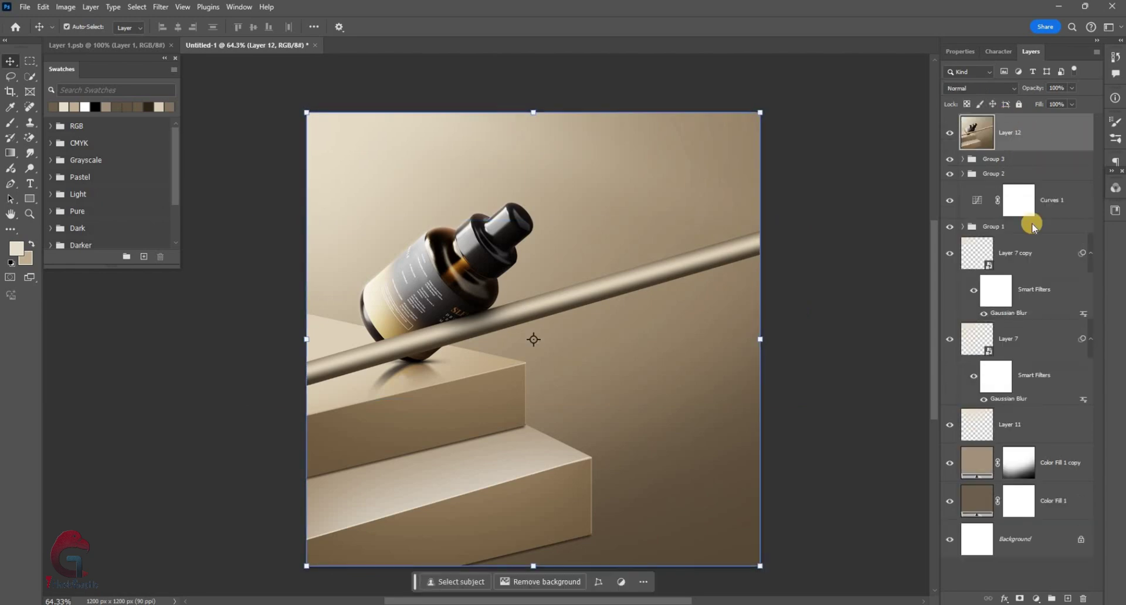
right_click(1029, 382)
left_click(1038, 378)
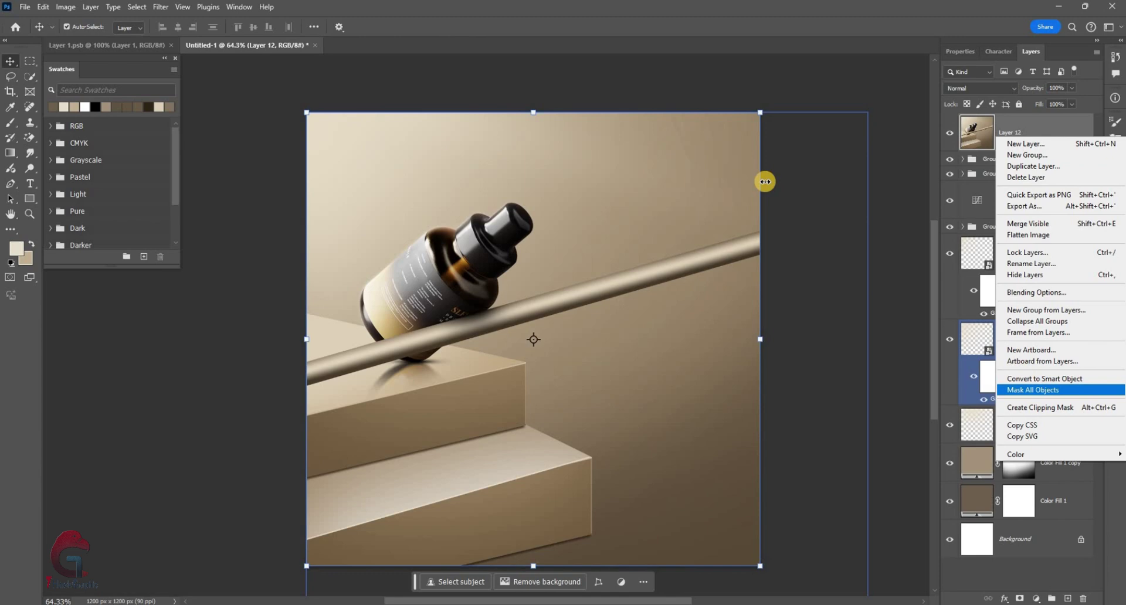
Apply Camera Raw: Exposure +0.05, Contrast +15, Shadows +12, vignette −55, Temperature +1.
left_click(162, 7)
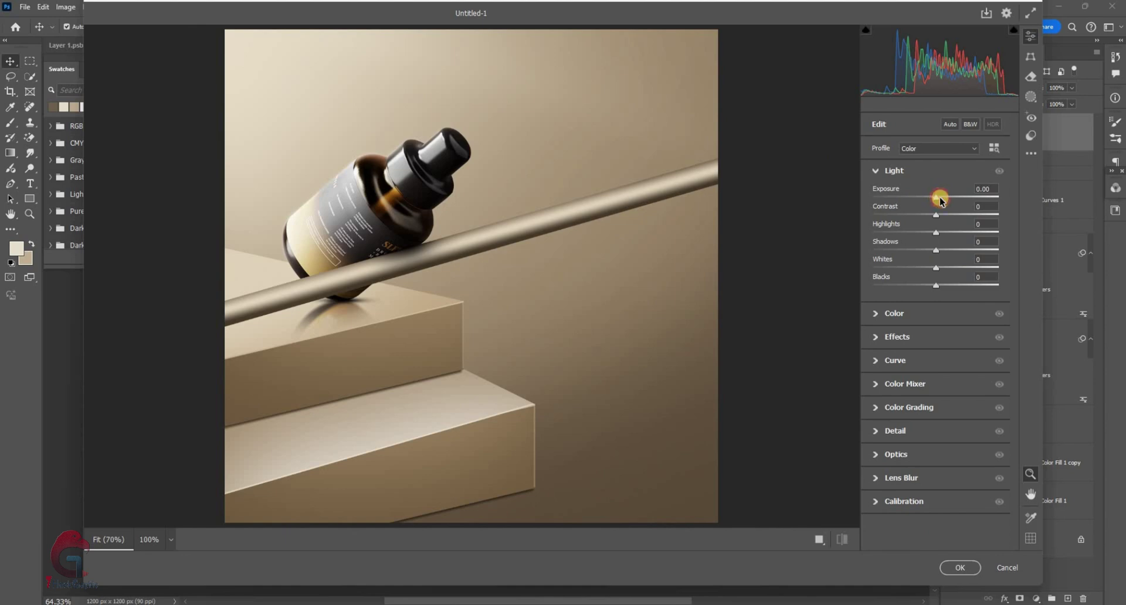
left_click_drag(941, 200, 944, 249)
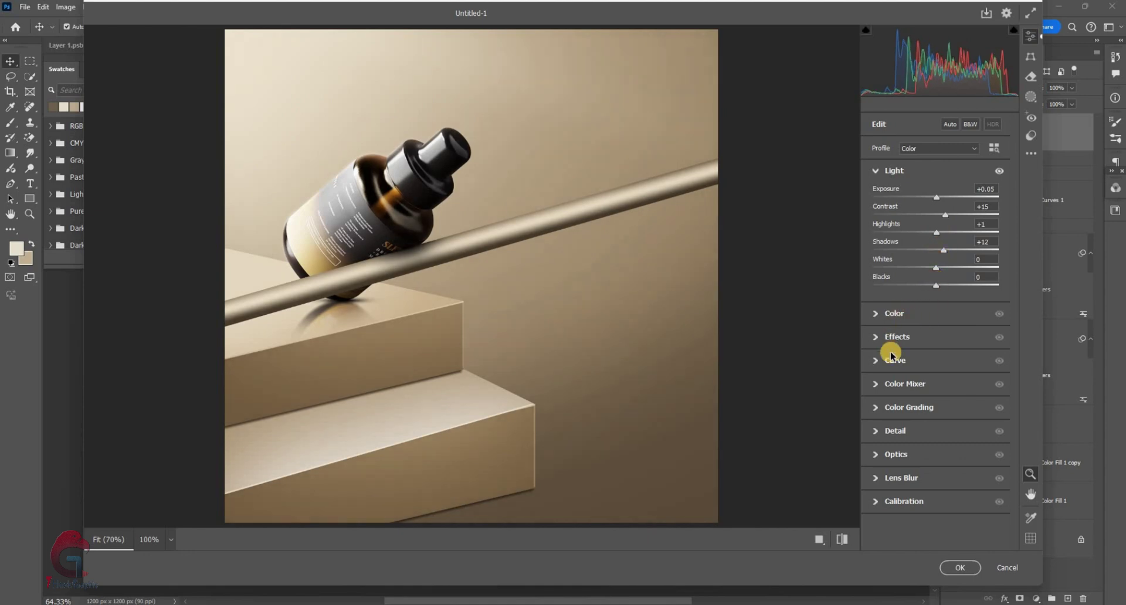
left_click(886, 456)
mouse_move(916, 385)
left_mouse_down()
mouse_move(896, 385)
mouse_move(894, 373)
left_mouse_up()
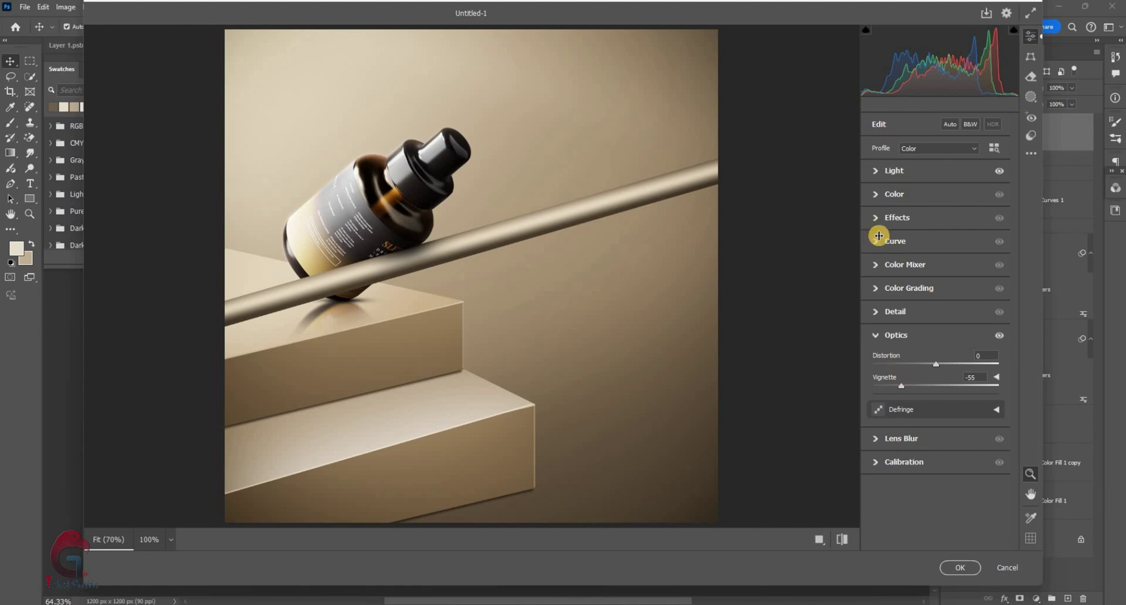
left_click(875, 196)
left_click_drag(938, 237, 939, 242)
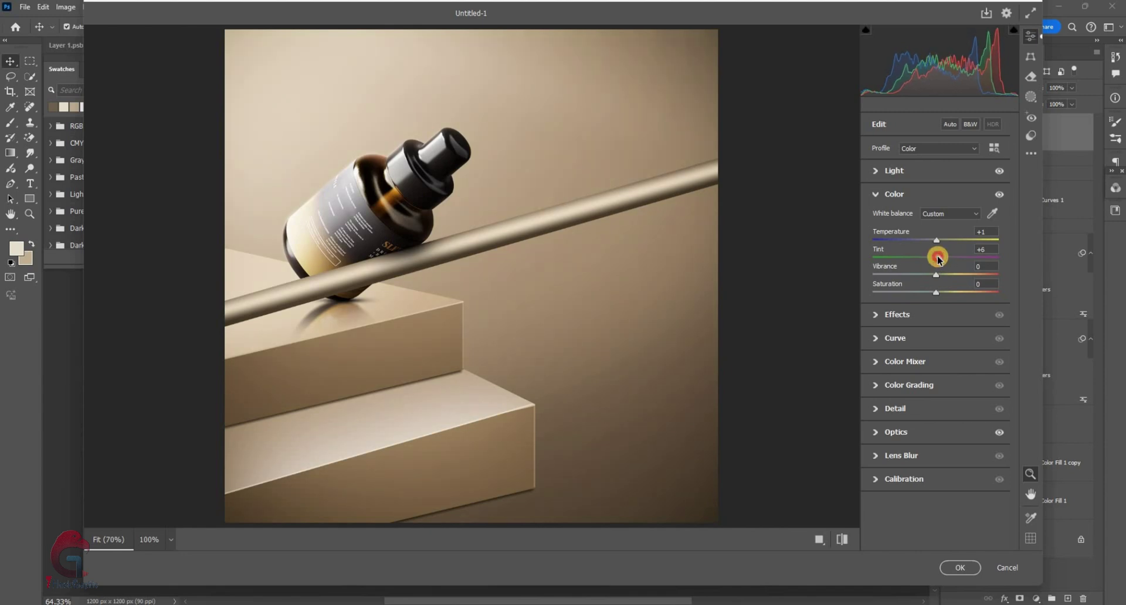
left_click(960, 568)
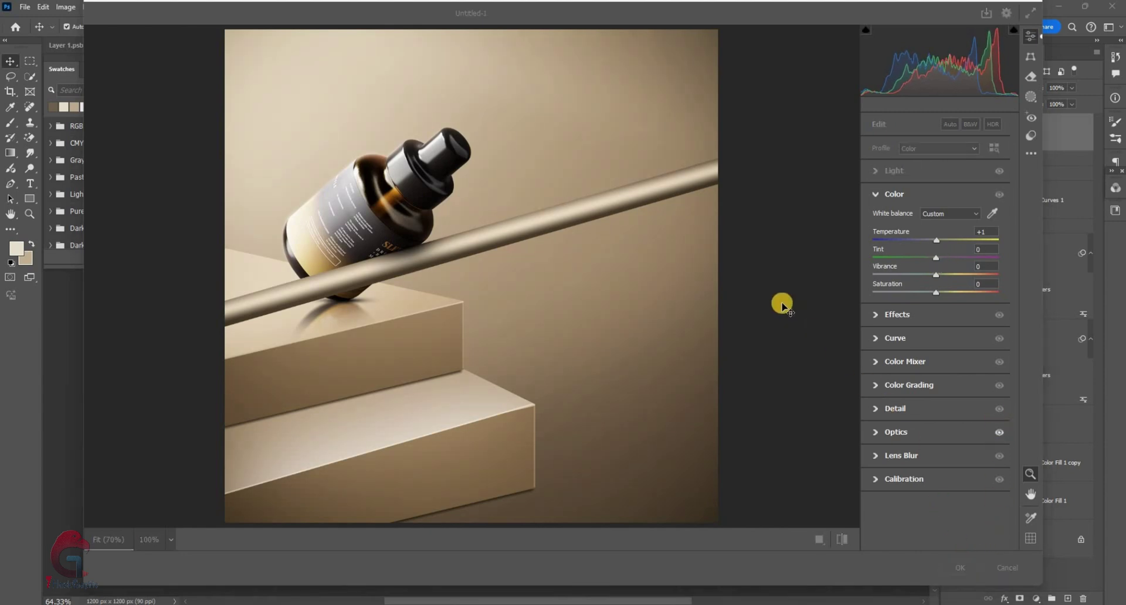